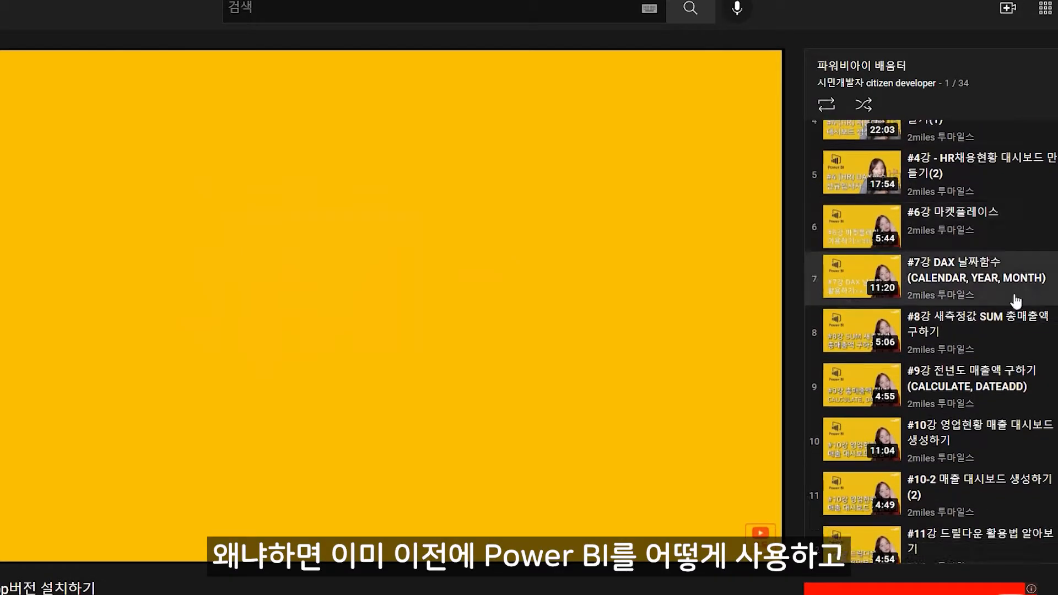
Look through the lesson list of the Power BI (파워비아이 배움터) playlist down to its last video and back up.
scroll(1002, 325, "down", 2)
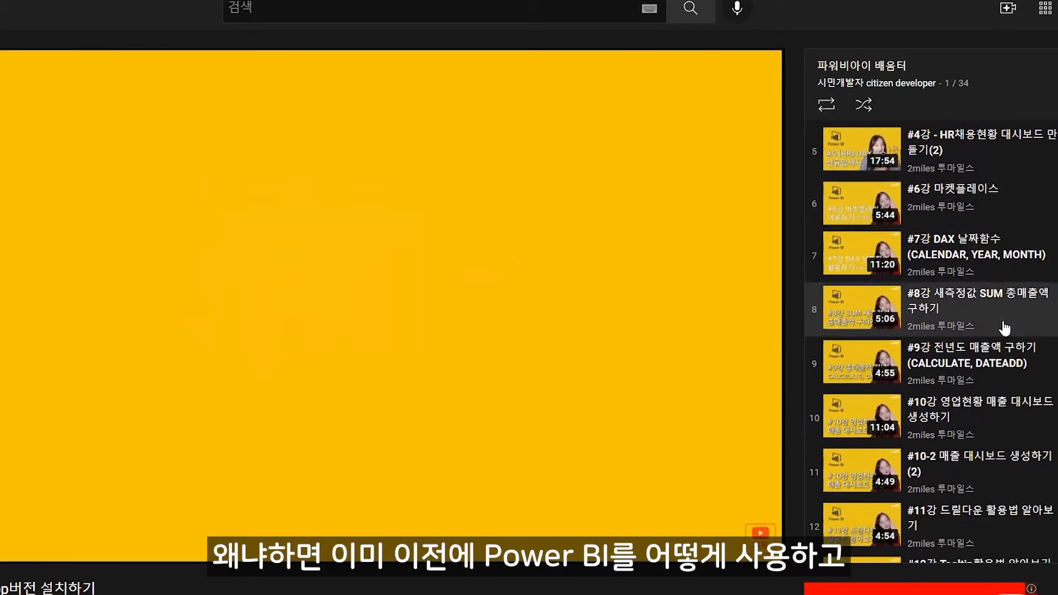
scroll(1003, 331, "down", 6)
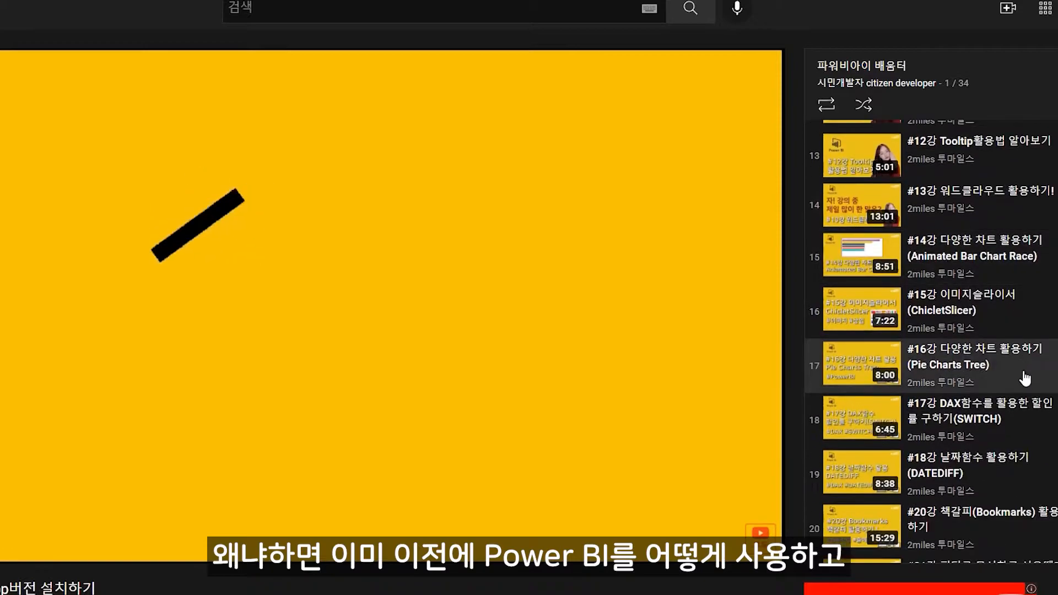
scroll(1022, 430, "down", 7)
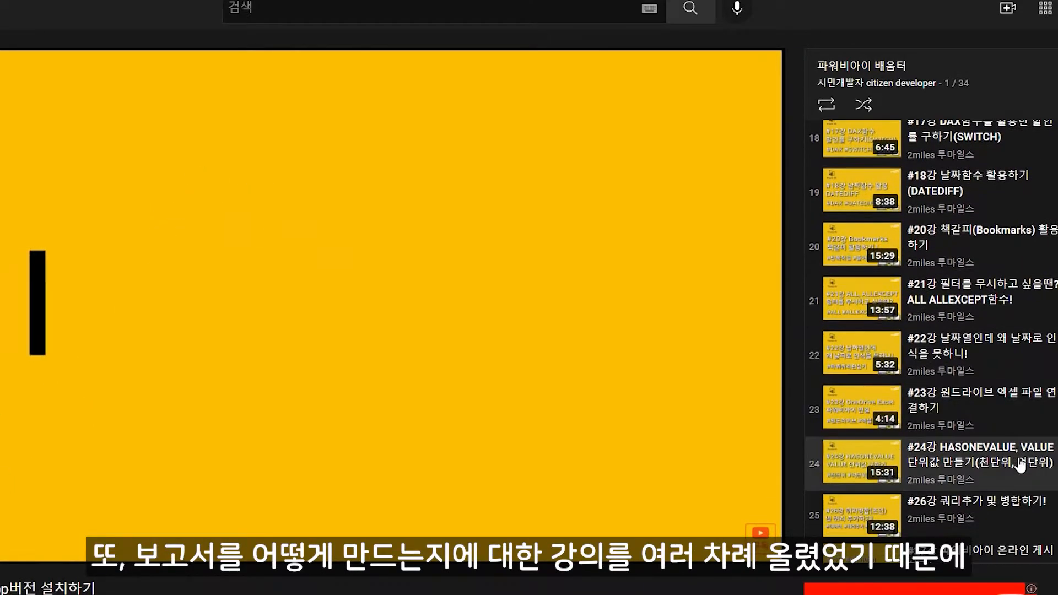
scroll(1018, 469, "down", 1)
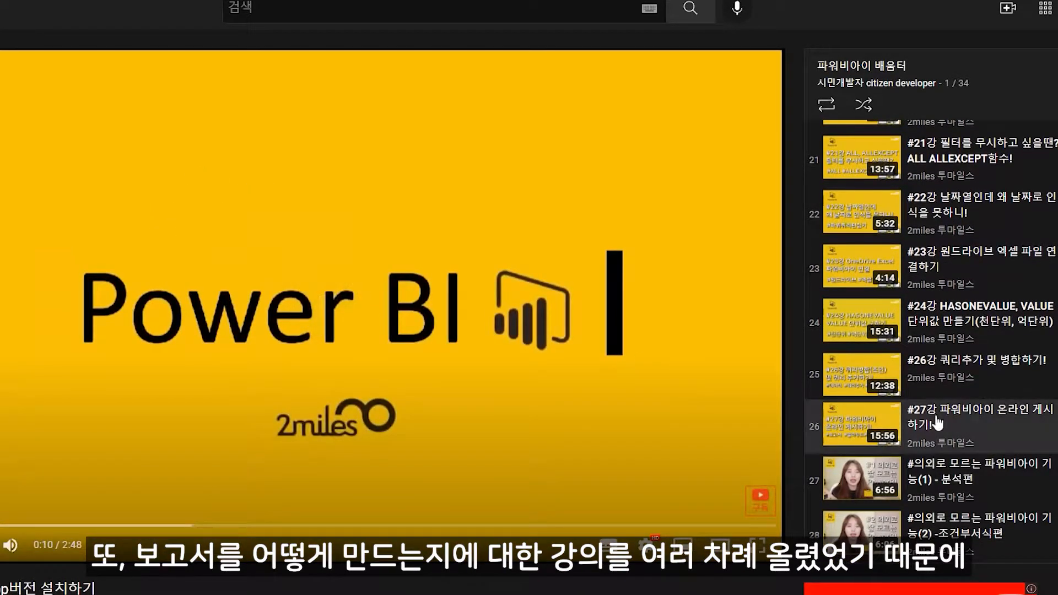
scroll(998, 440, "down", 2)
scroll(1030, 457, "down", 3)
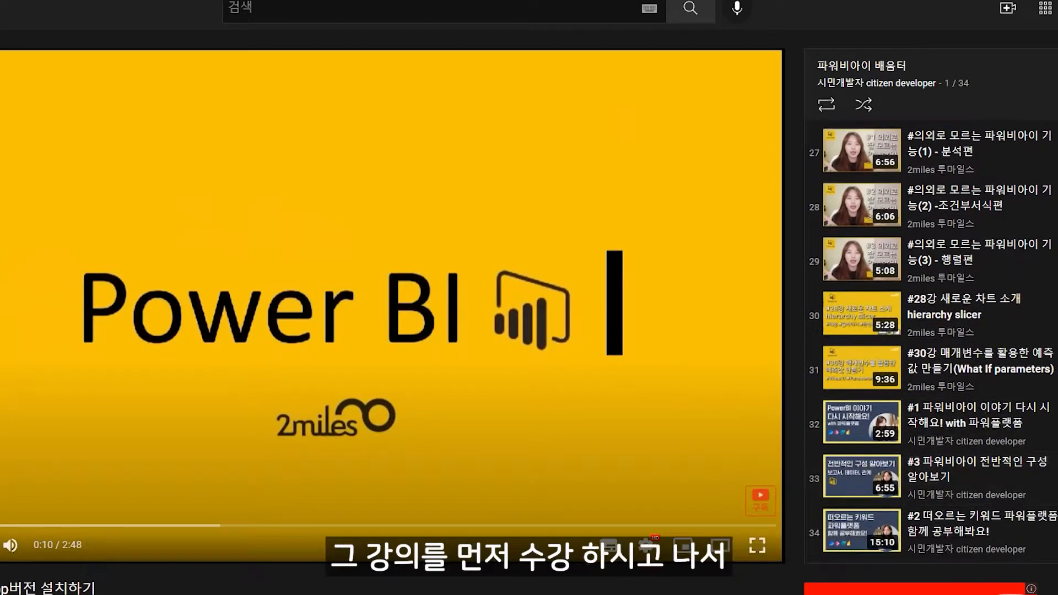
scroll(931, 341, "up", 4)
scroll(936, 342, "up", 10)
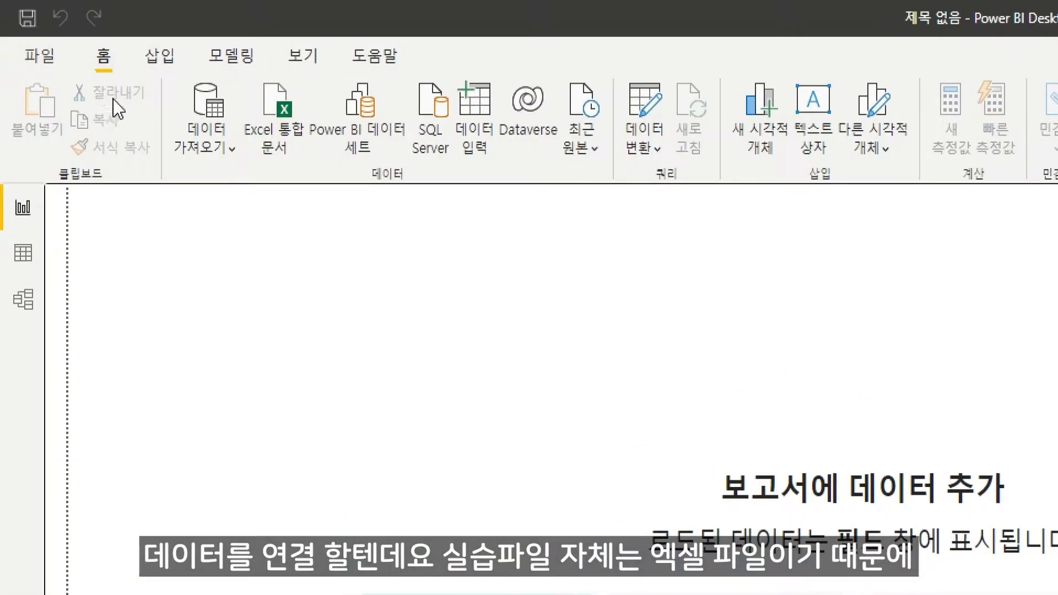
Connect to the Excel workbook PowerBI_예제파일 in the 바탕 화면 (desktop) folder as a data source.
left_click(213, 155)
left_click(253, 223)
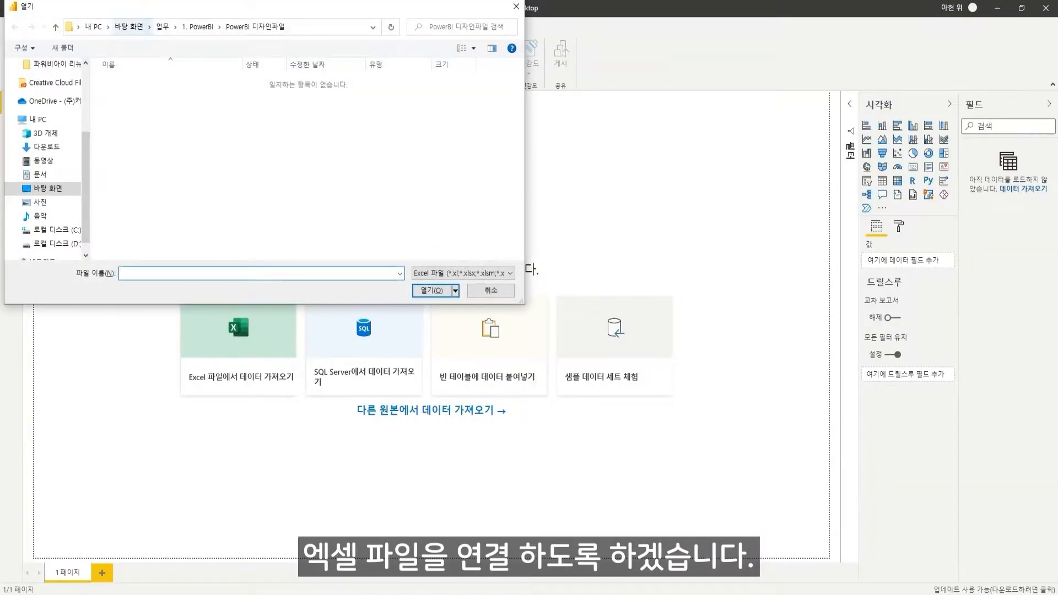
scroll(49, 155, "up", 2)
scroll(50, 166, "down", 2)
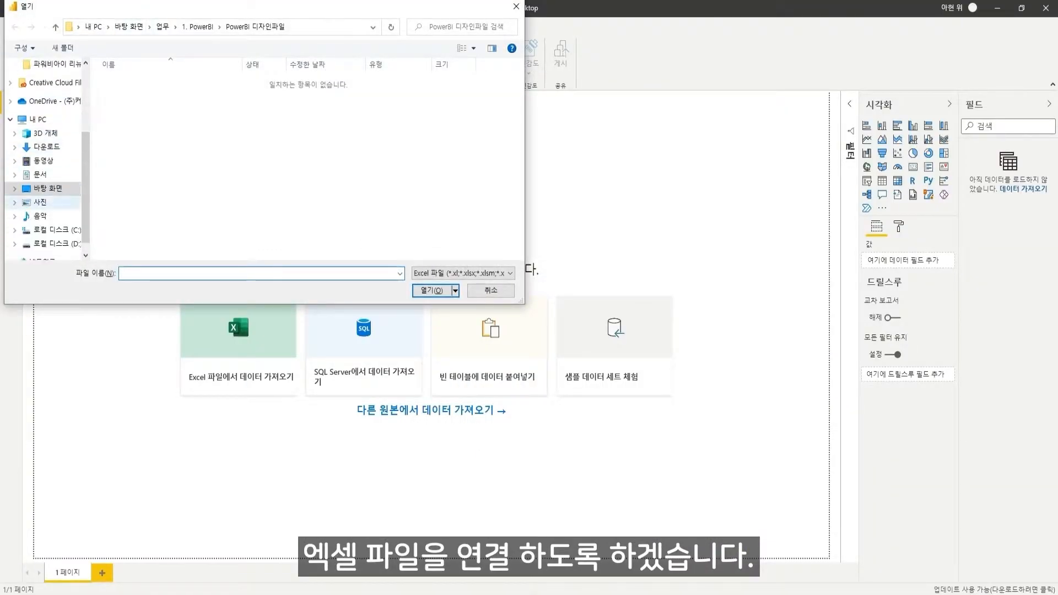
left_click(48, 188)
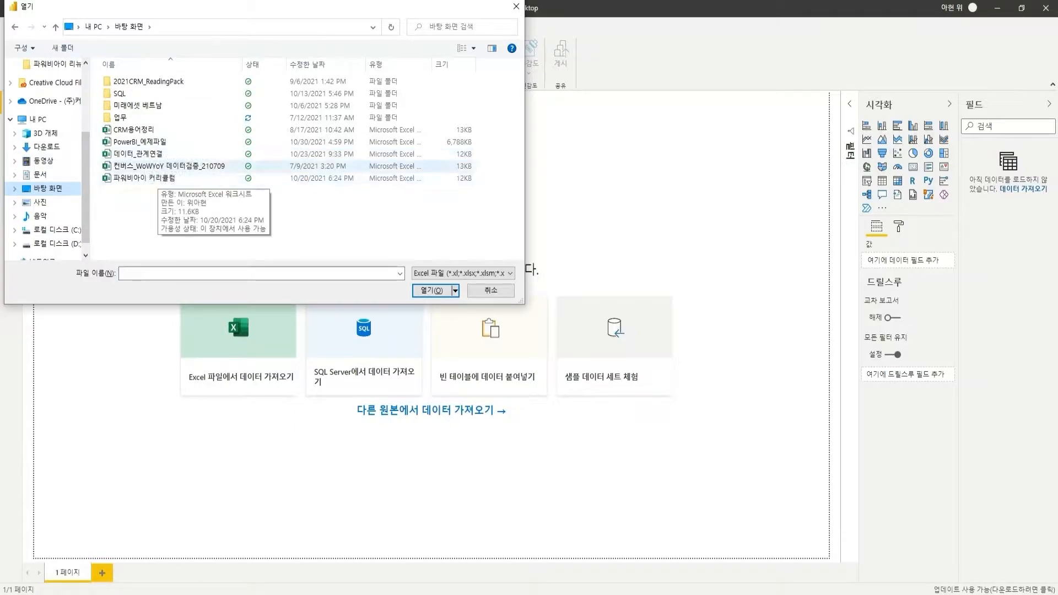
left_click(140, 141)
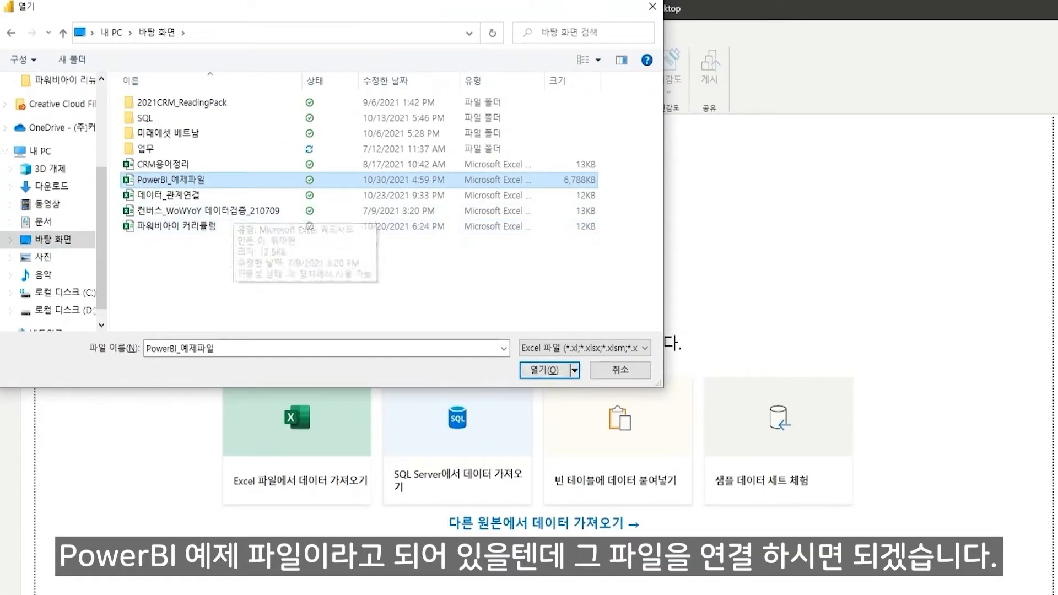
left_click(544, 369)
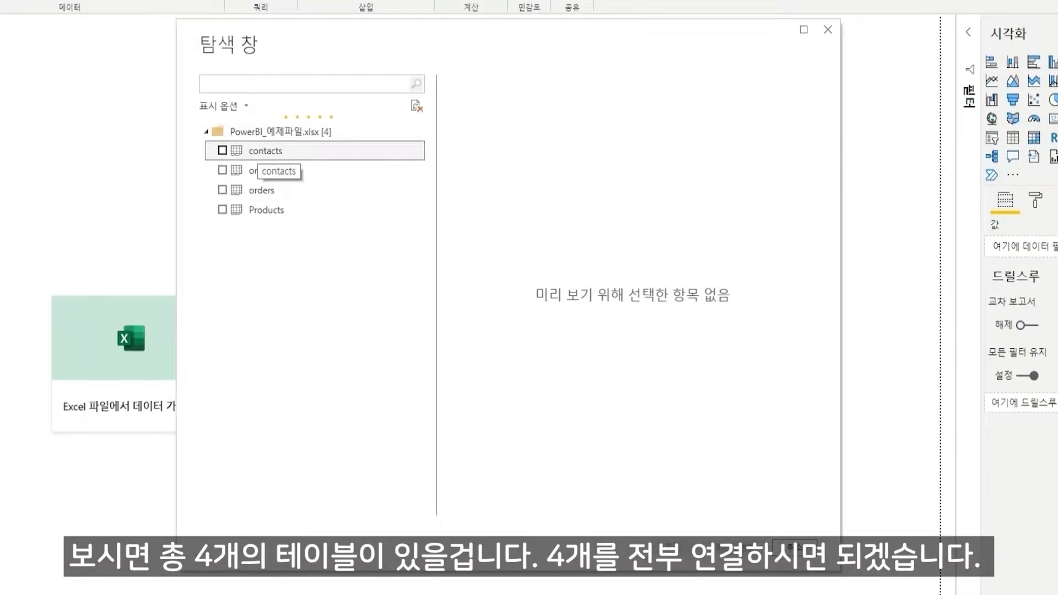
Select the contacts, order_detail, orders and Products tables of the workbook and load them without transforming.
left_click(222, 150)
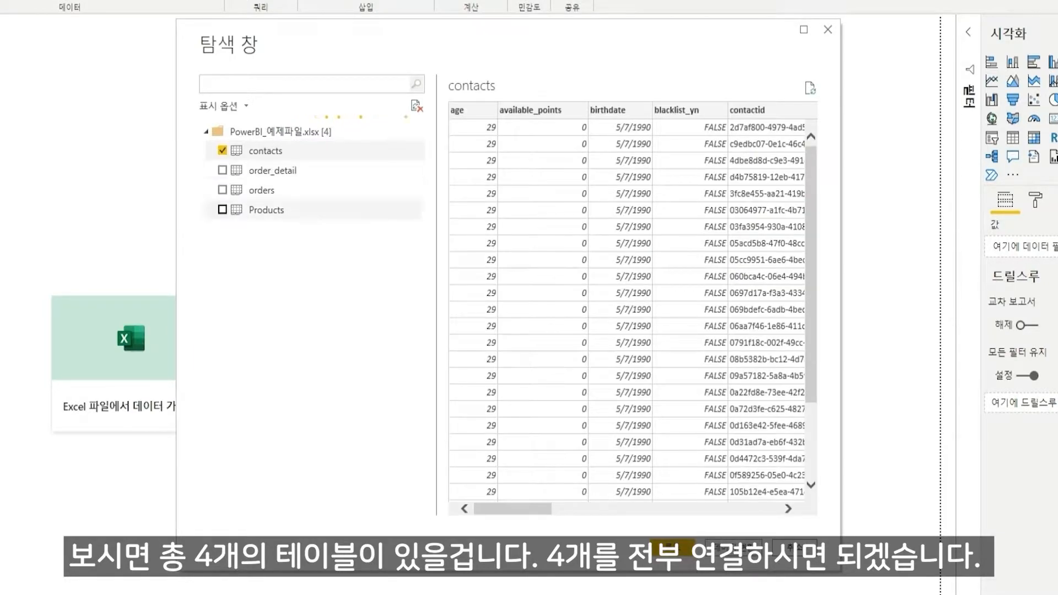
left_click(222, 209, "shift")
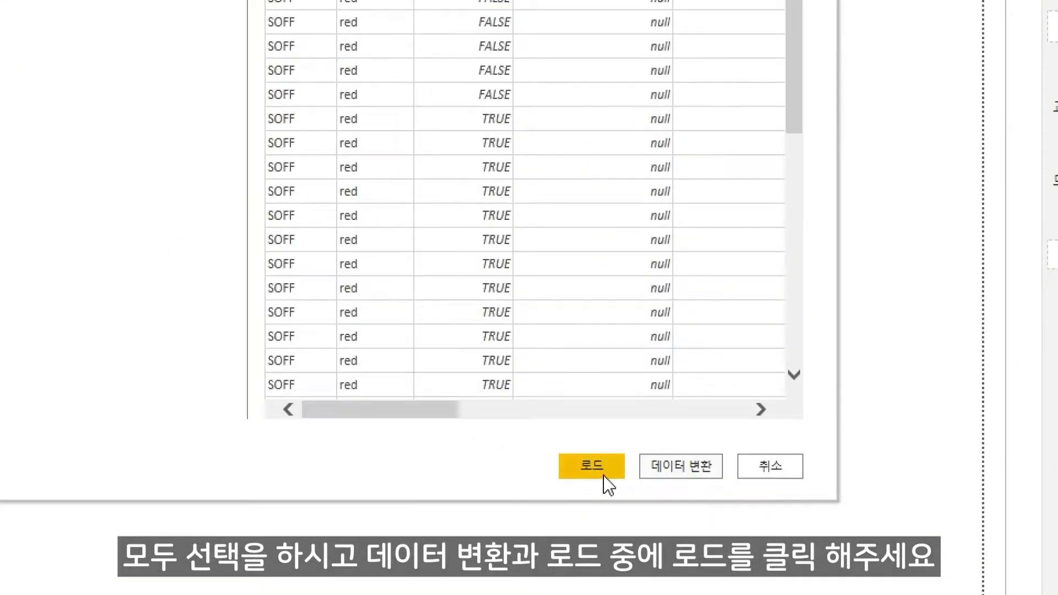
left_click(589, 473)
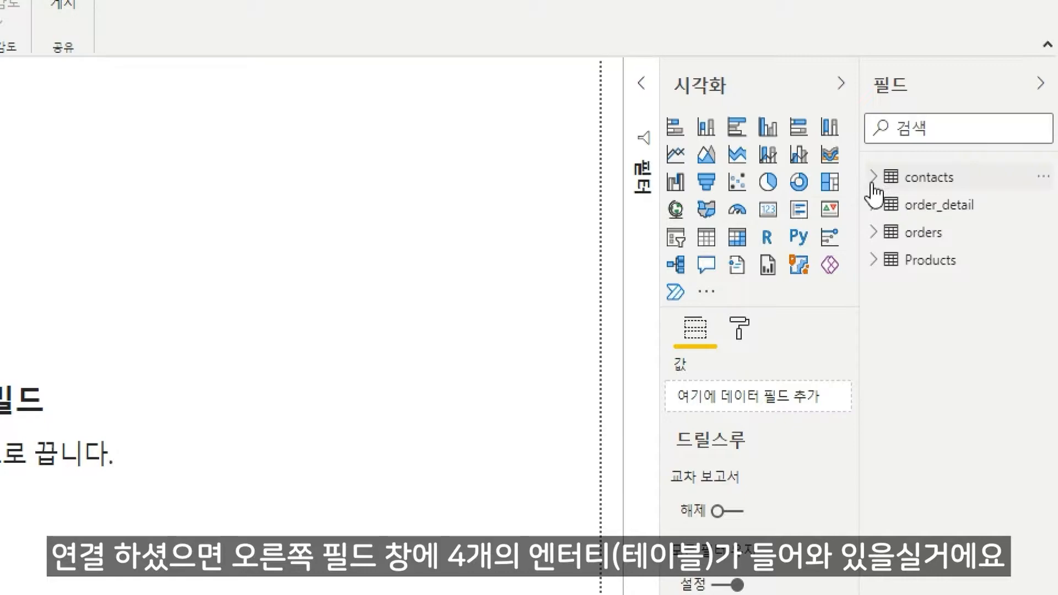
Expand and collapse the contacts, order_detail and orders tables to check their fields.
left_click(873, 184)
left_click(875, 187)
left_click(871, 213)
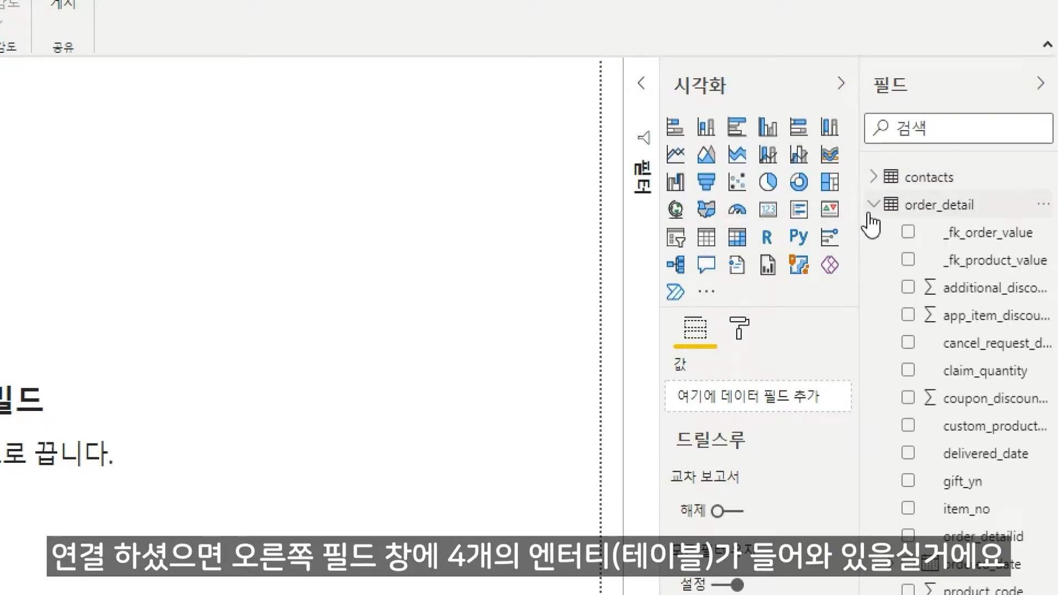
left_click(872, 207)
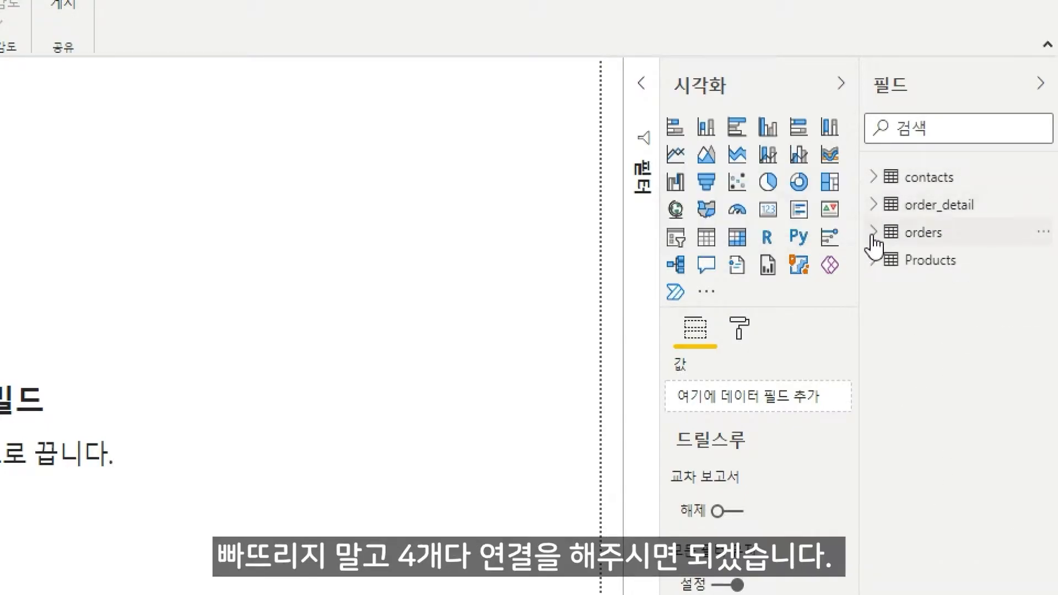
left_click(872, 239)
left_click(873, 239)
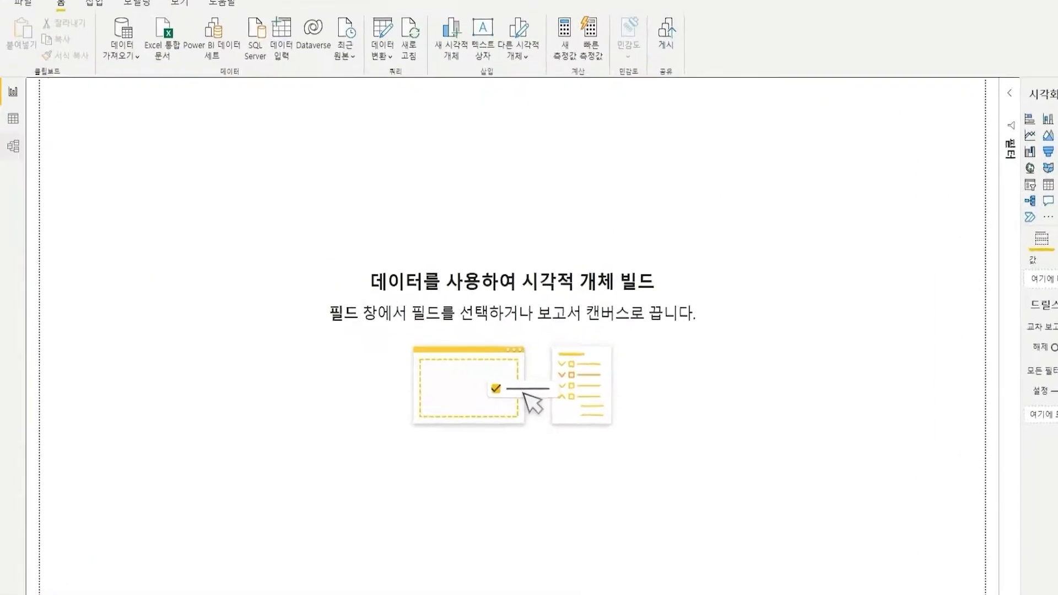
Examine the contacts table's rows in the data view, especially its contactid, birthdate and join_date columns.
left_click(13, 118)
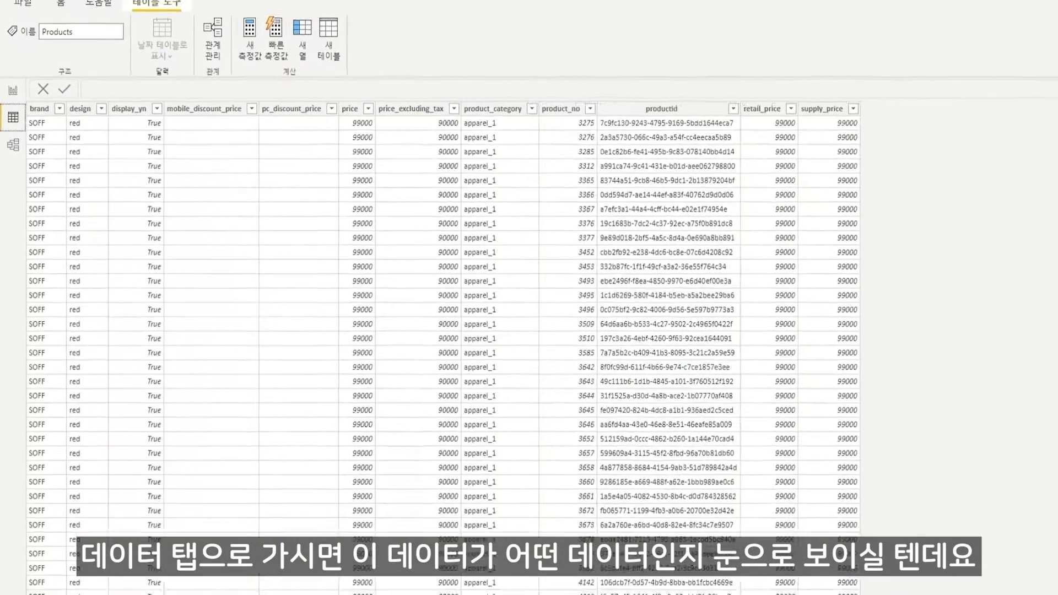
left_click(993, 150)
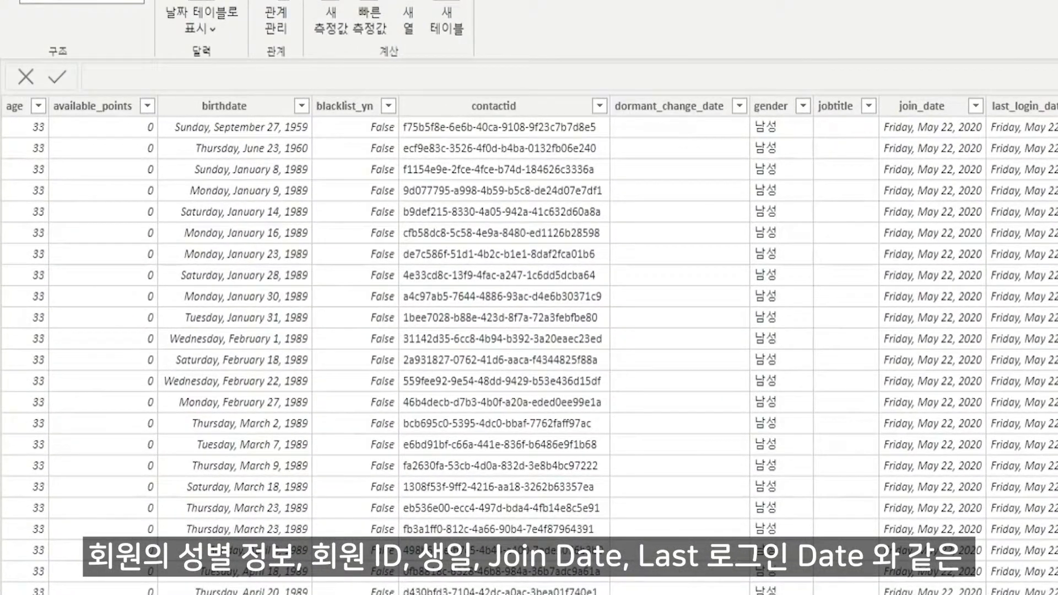
left_click(494, 105)
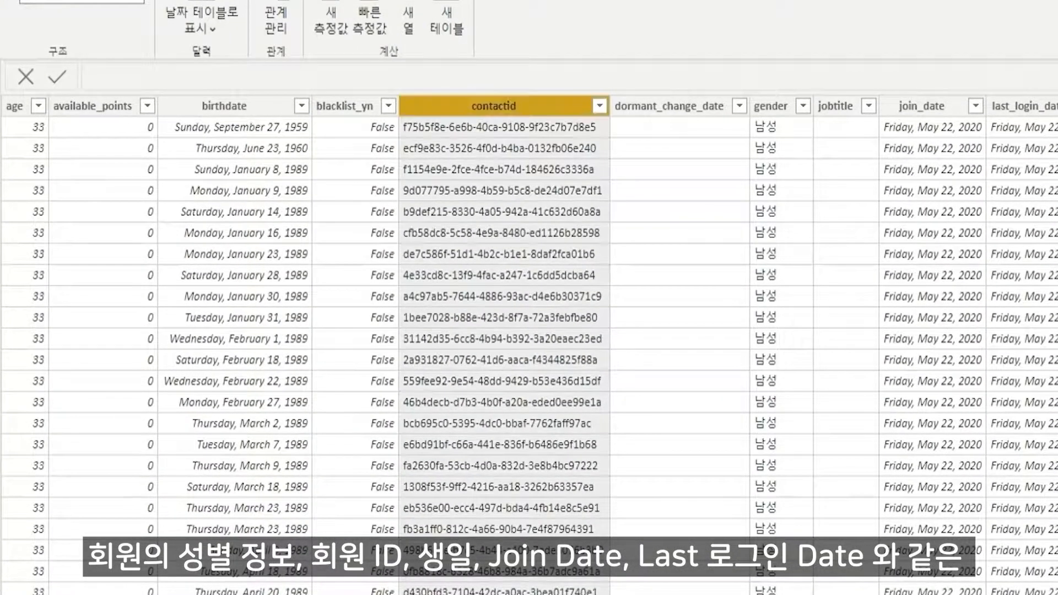
left_click(224, 106)
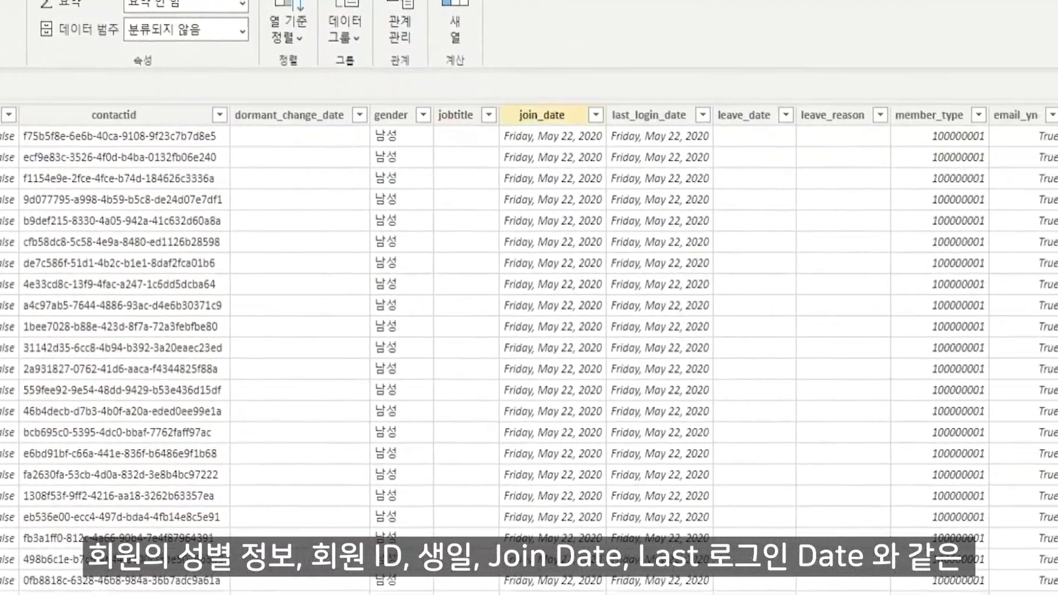
left_click(921, 106)
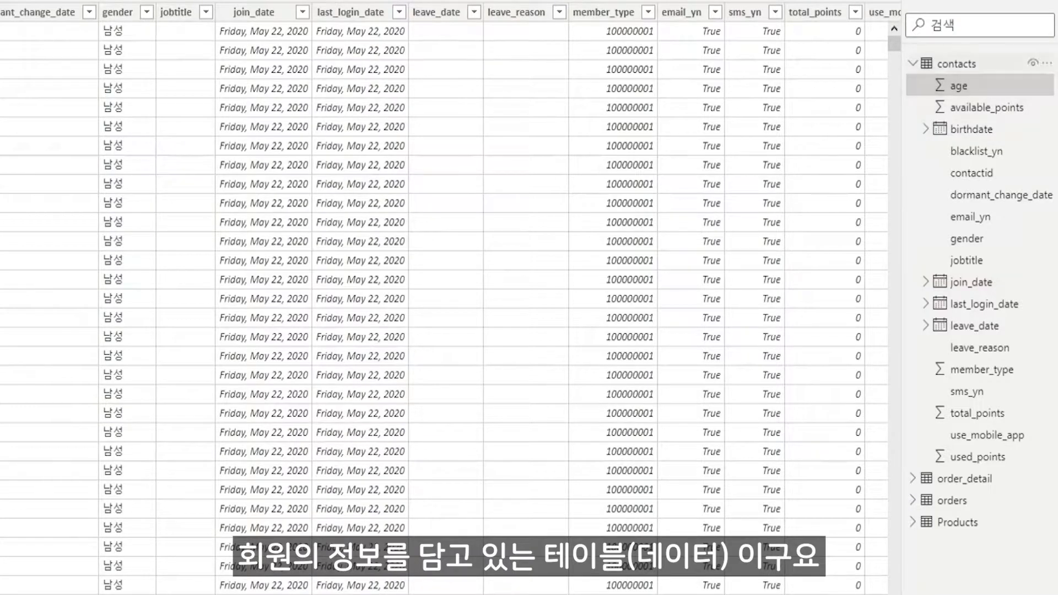
left_click(913, 63)
Examine the orders table's rows, especially its orderid, order_date and payment_amount columns, and collapse its field list.
left_click(952, 107)
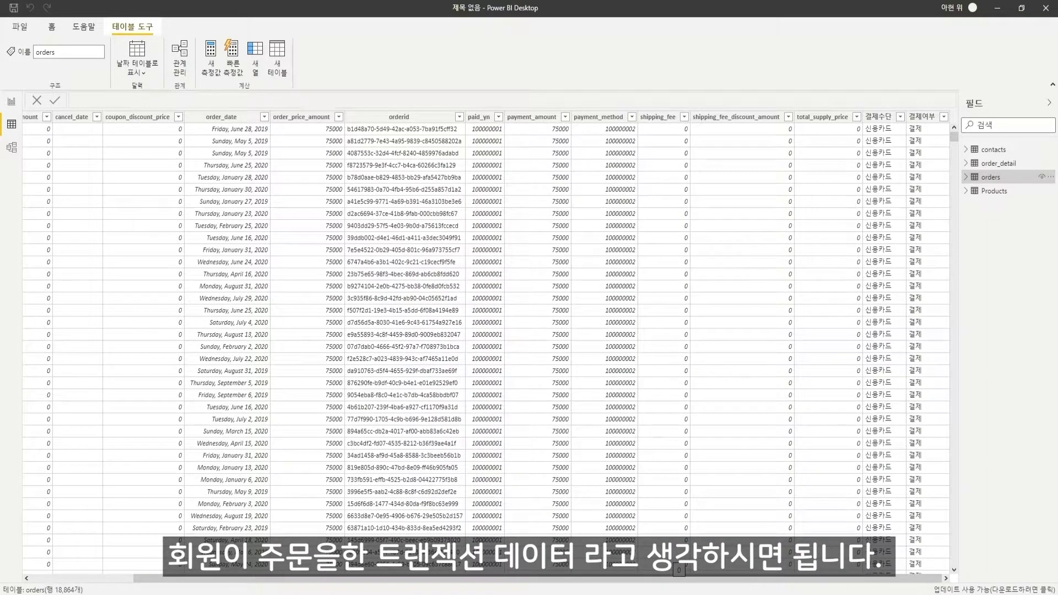
left_click(399, 117)
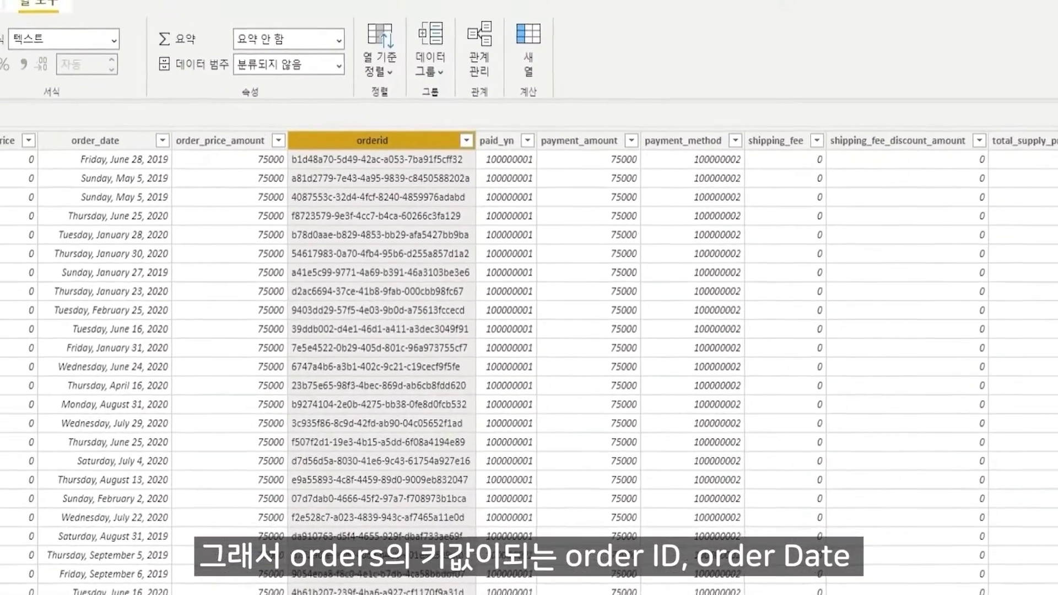
left_click(72, 134)
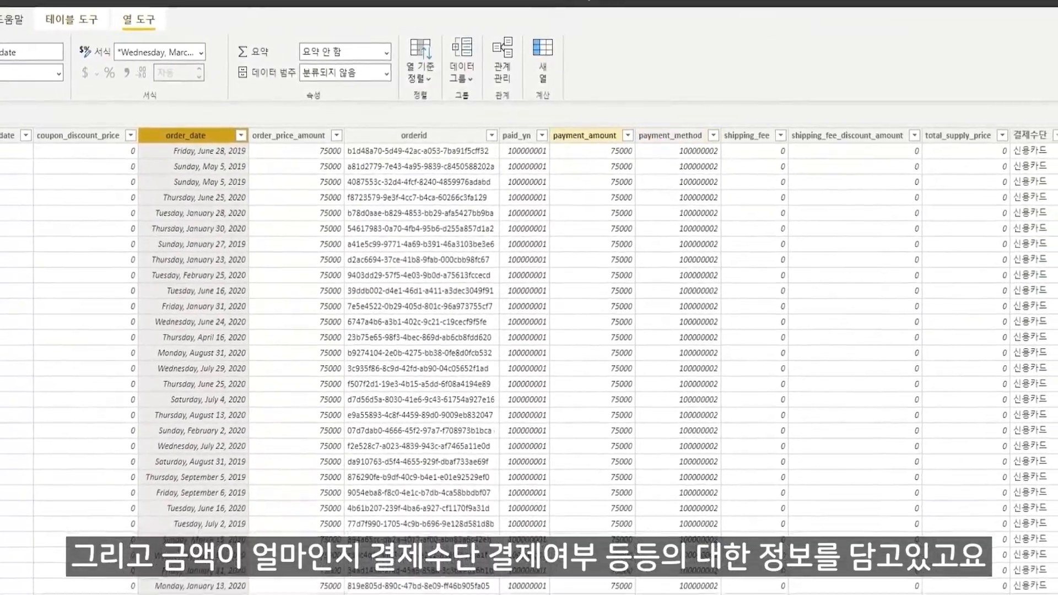
left_click(590, 137)
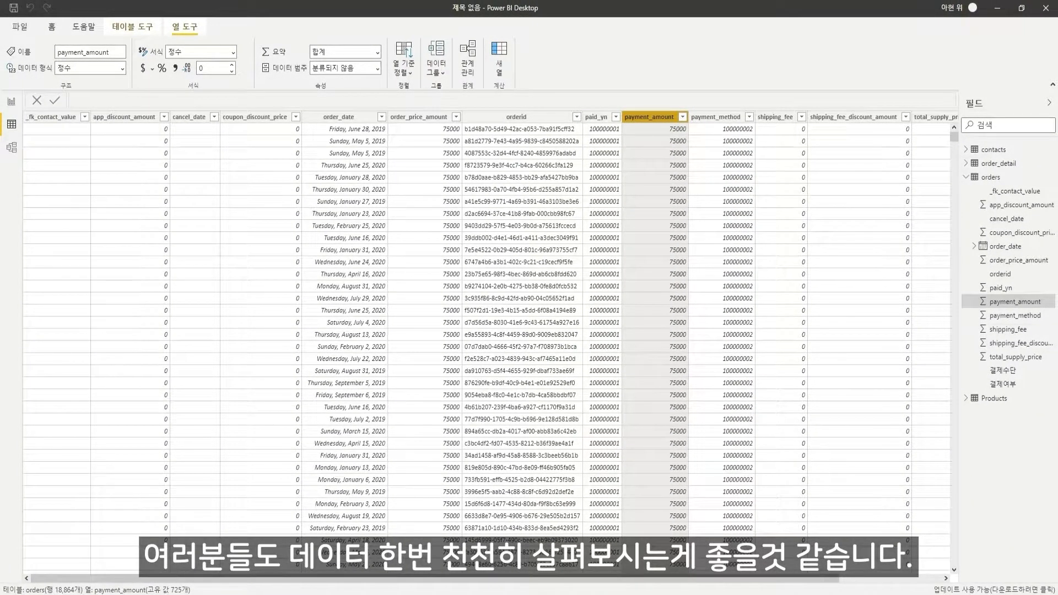
left_click(966, 177)
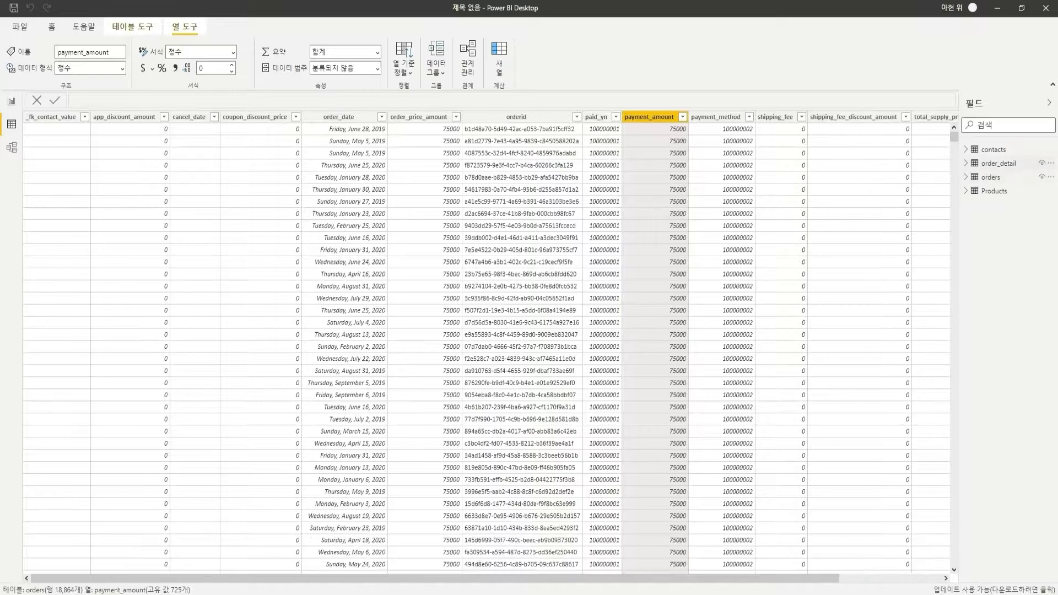
Compare the order_detail table's fields and rows with those of the orders table.
left_click(966, 163)
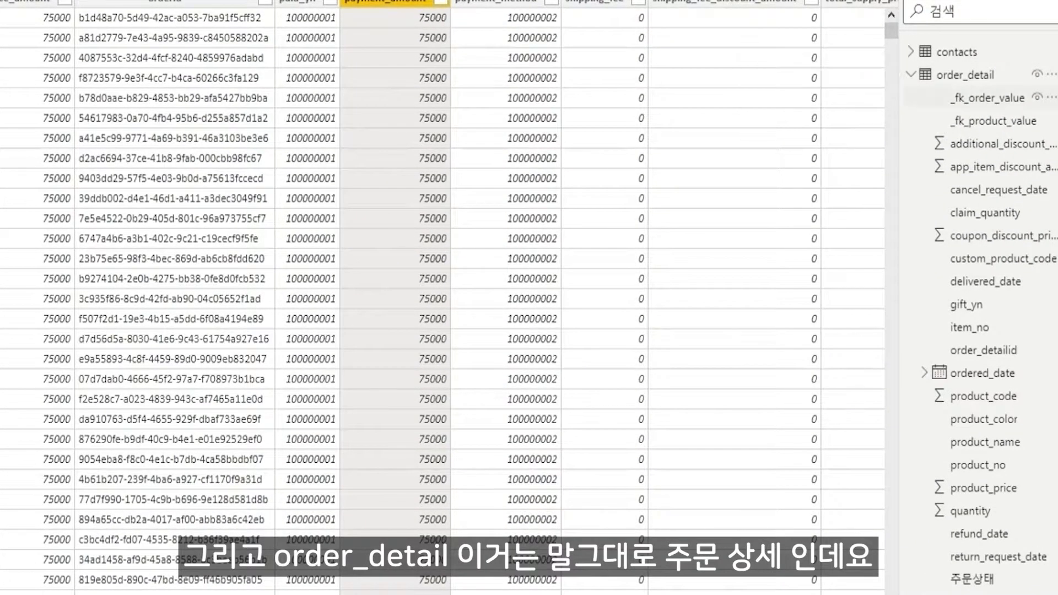
left_click(965, 75)
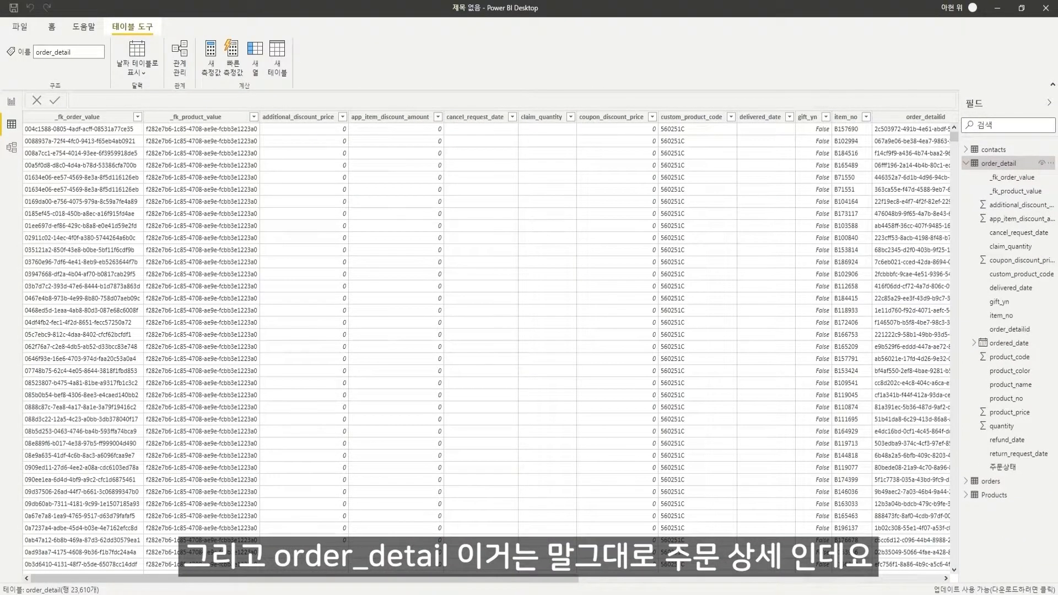
left_click(966, 481)
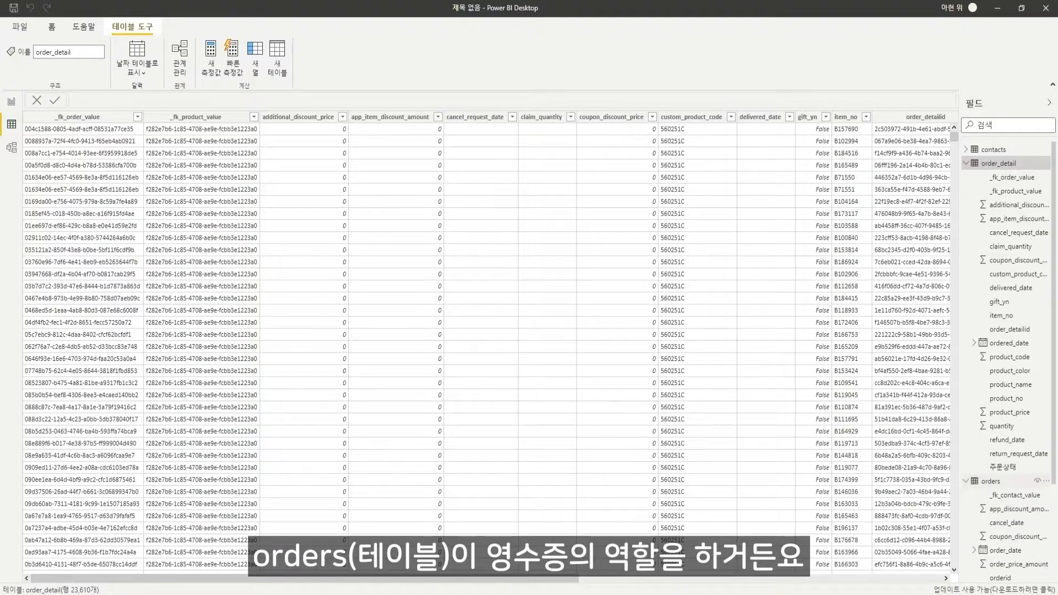
left_click(990, 481)
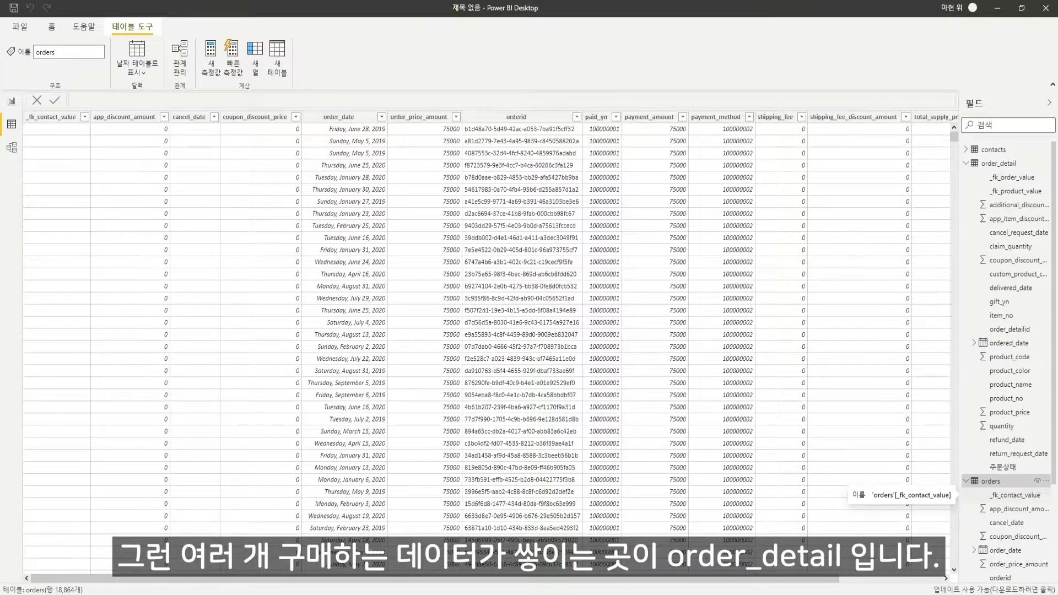
left_click(998, 163)
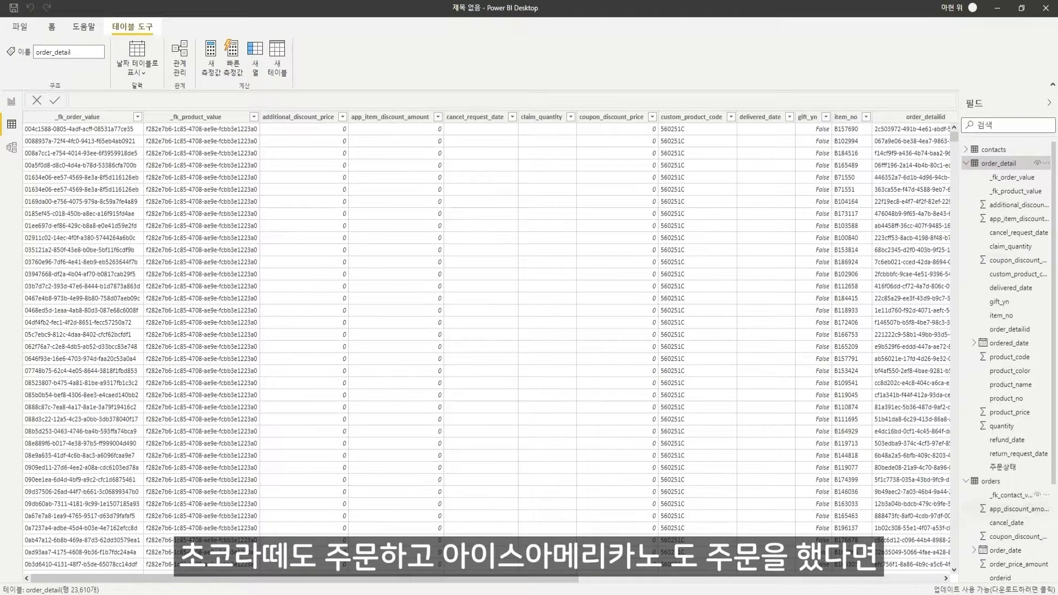
left_click(1030, 481)
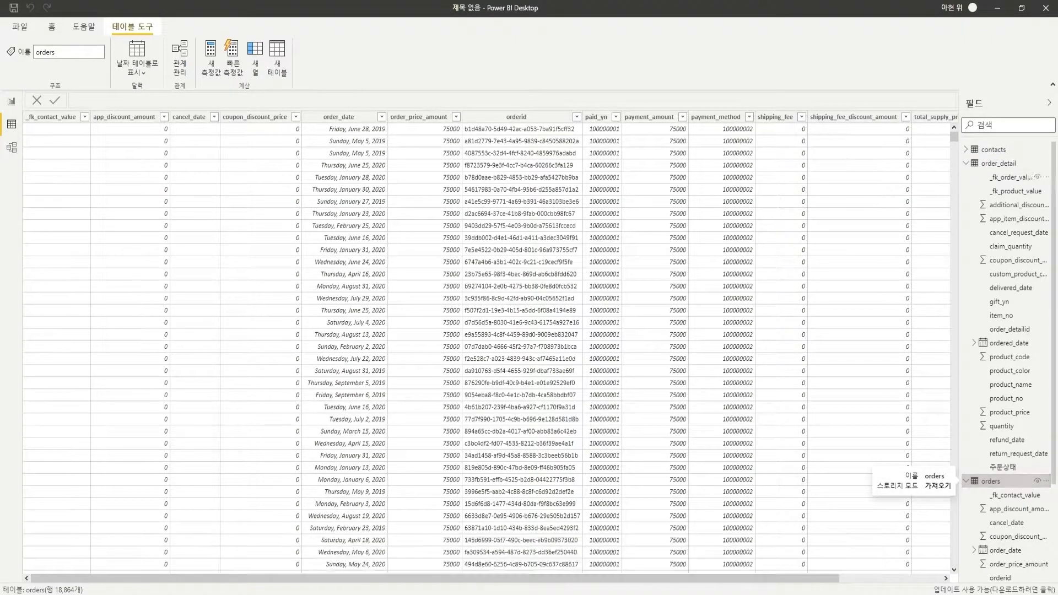
Inspect the first _fk_product_value entries in the order_detail table and collapse its field list.
left_click(998, 163)
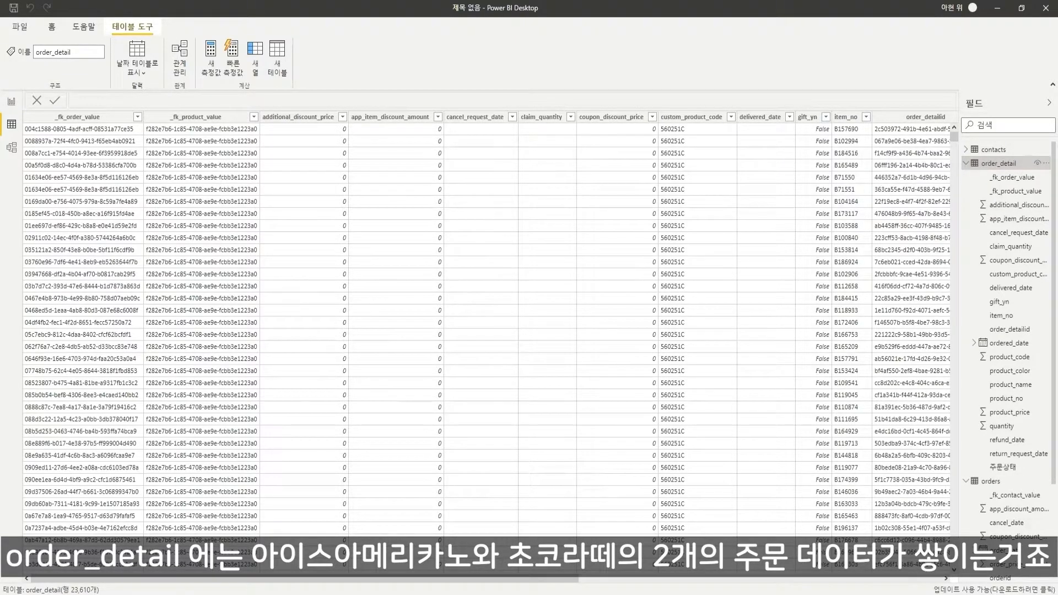
left_click(201, 141)
left_click(201, 129)
left_click(966, 163)
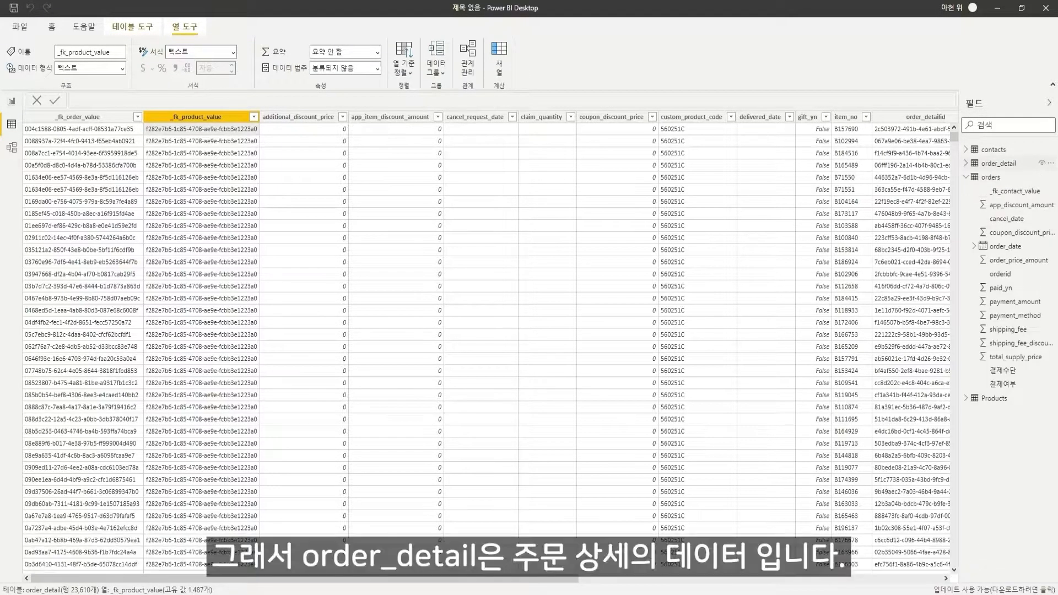
Collapse the orders field list and examine the Products table's product_category, product_no and productid columns.
left_click(966, 177)
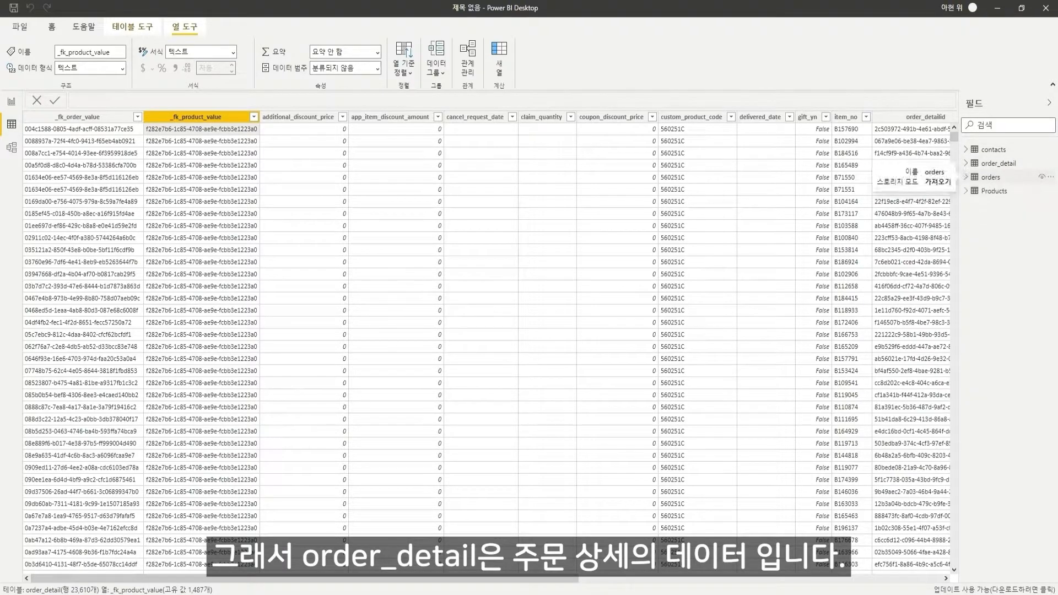
left_click(994, 191)
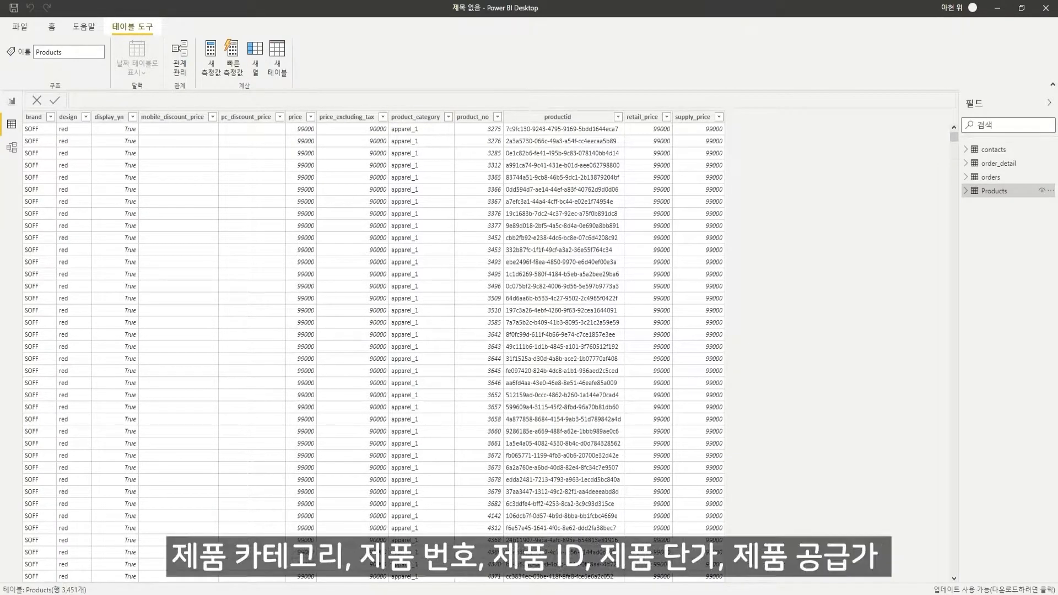
left_click(417, 117)
left_click(472, 117)
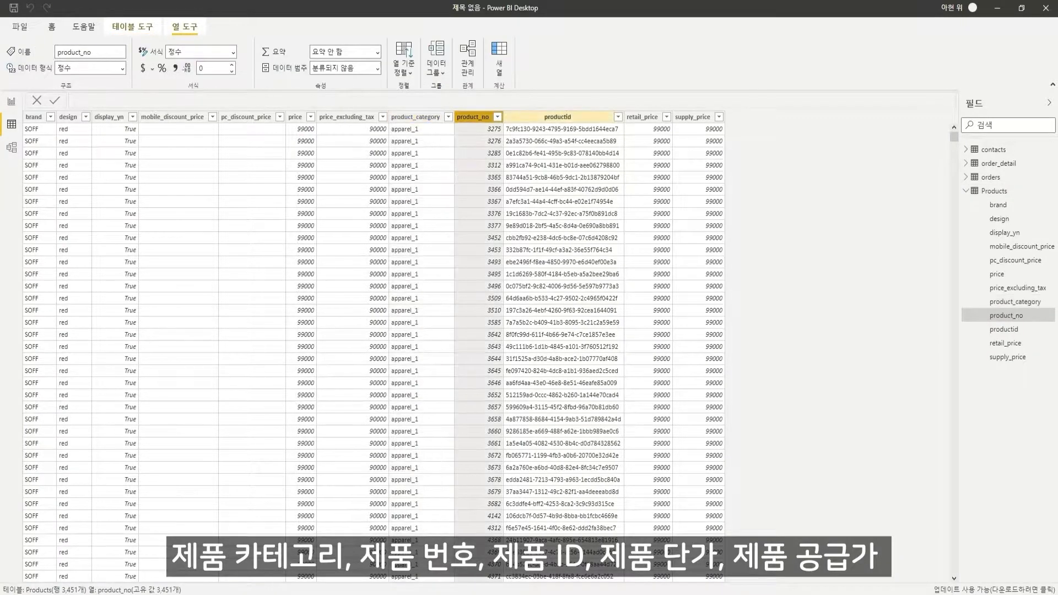
left_click(557, 117)
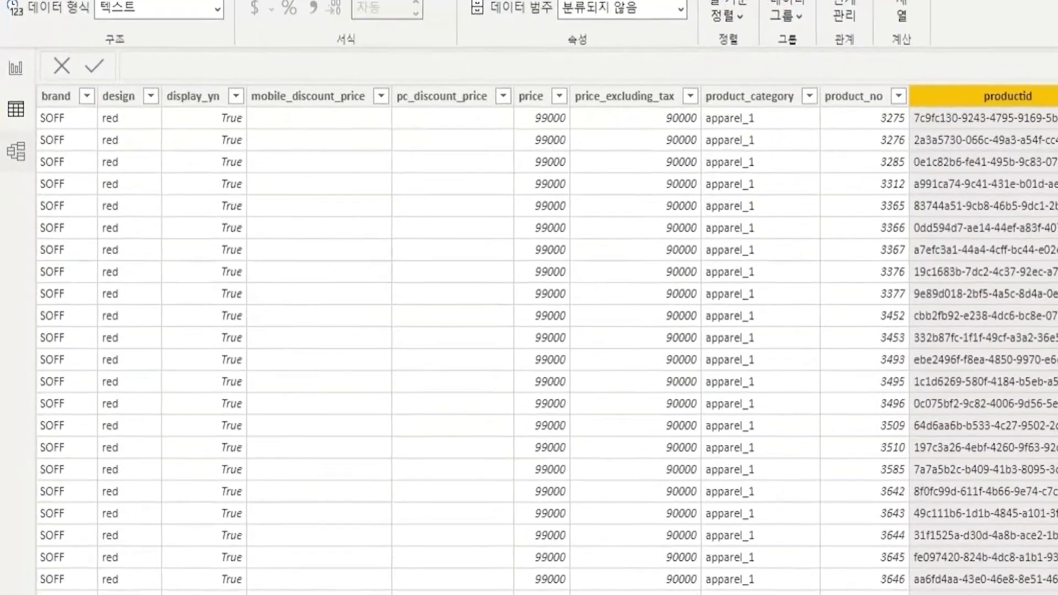
Arrange the tables in the model view with contacts, orders and order_detail in one row and Products below order_detail.
left_click(16, 151)
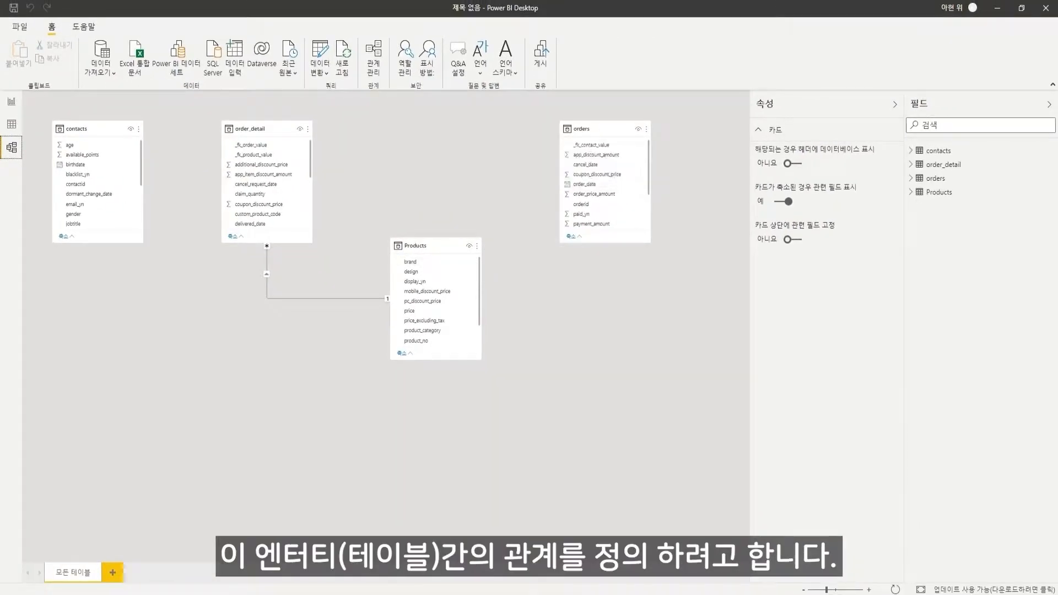
left_click_drag(605, 129, 465, 158)
left_click_drag(435, 246, 469, 389)
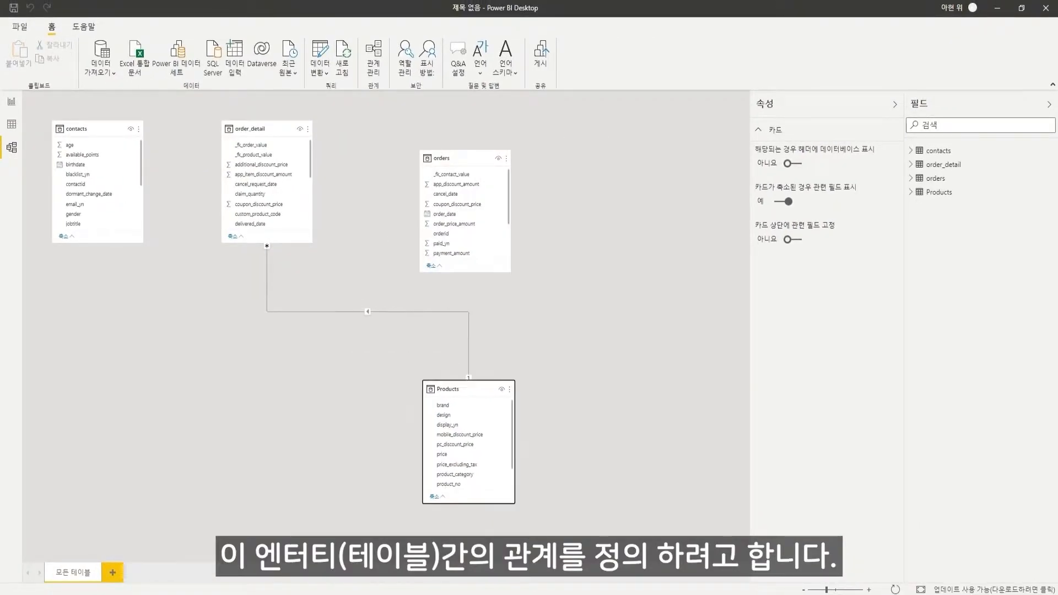
left_click_drag(267, 129, 568, 188)
left_click_drag(441, 158, 222, 219)
left_click_drag(77, 128, 78, 219)
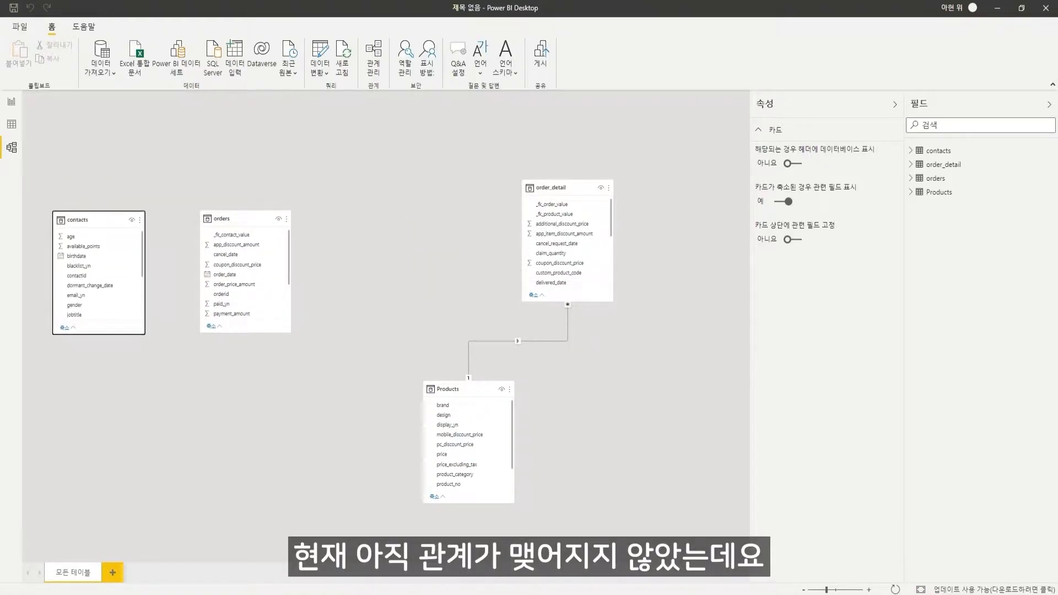
left_click_drag(551, 187, 388, 217)
left_click_drag(449, 388, 421, 399)
mouse_move(389, 218)
left_mouse_down()
mouse_move(346, 230)
mouse_move(376, 218)
left_mouse_up()
mouse_move(221, 219)
left_mouse_down()
mouse_move(246, 229)
mouse_move(228, 216)
left_mouse_up()
left_click_drag(78, 220, 82, 214)
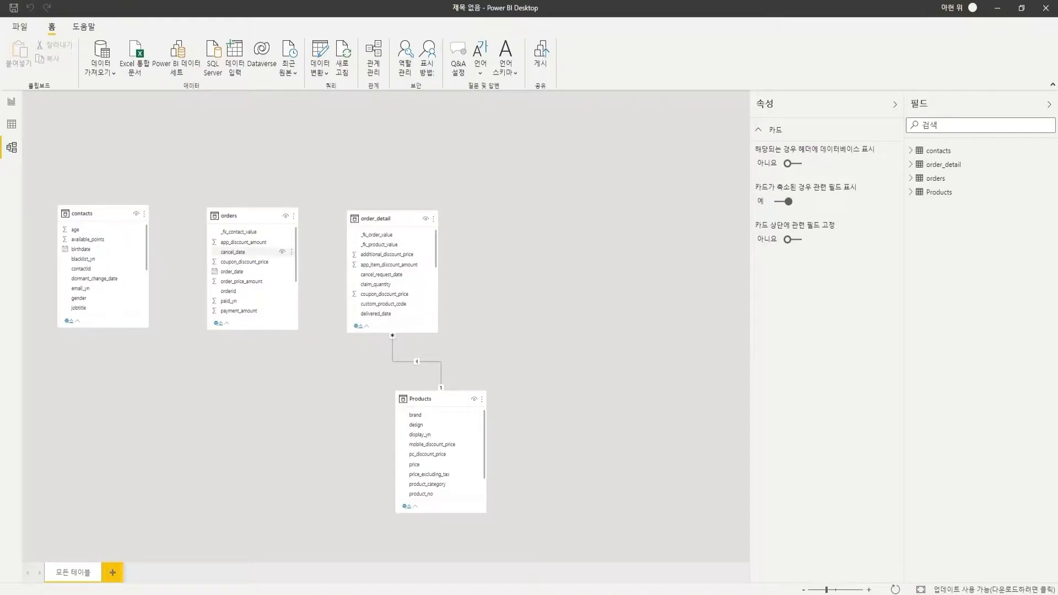
scroll(264, 261, "up", 3)
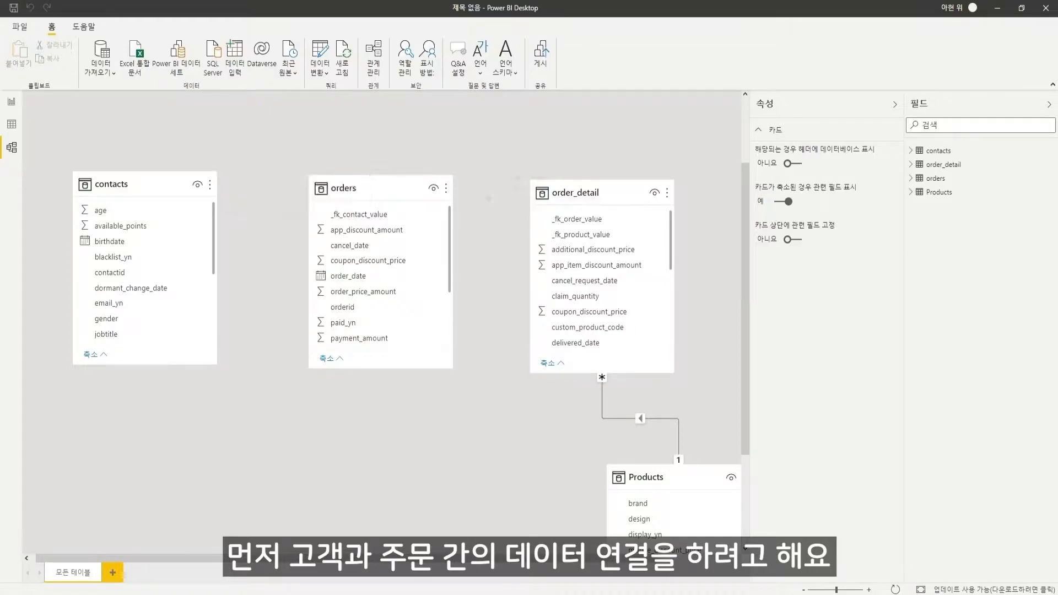
left_click(380, 188)
Switch to the 데이터_관계연결 workbook in Excel and look over its contacts, orders, order_detail and product tables.
left_click_drag(530, 7, 467, 65)
double_click(715, 20)
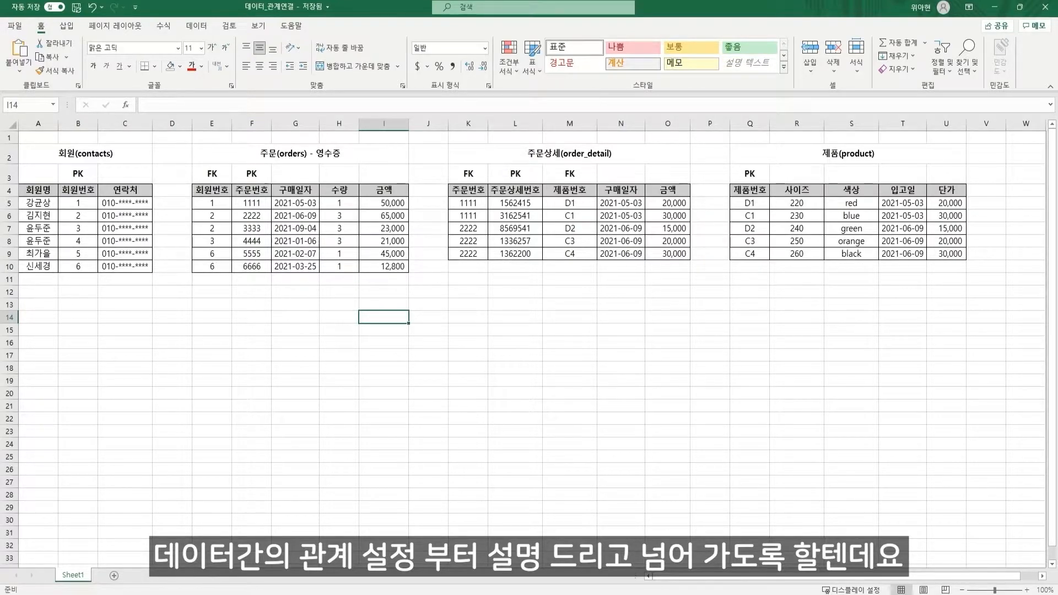
left_click(172, 203)
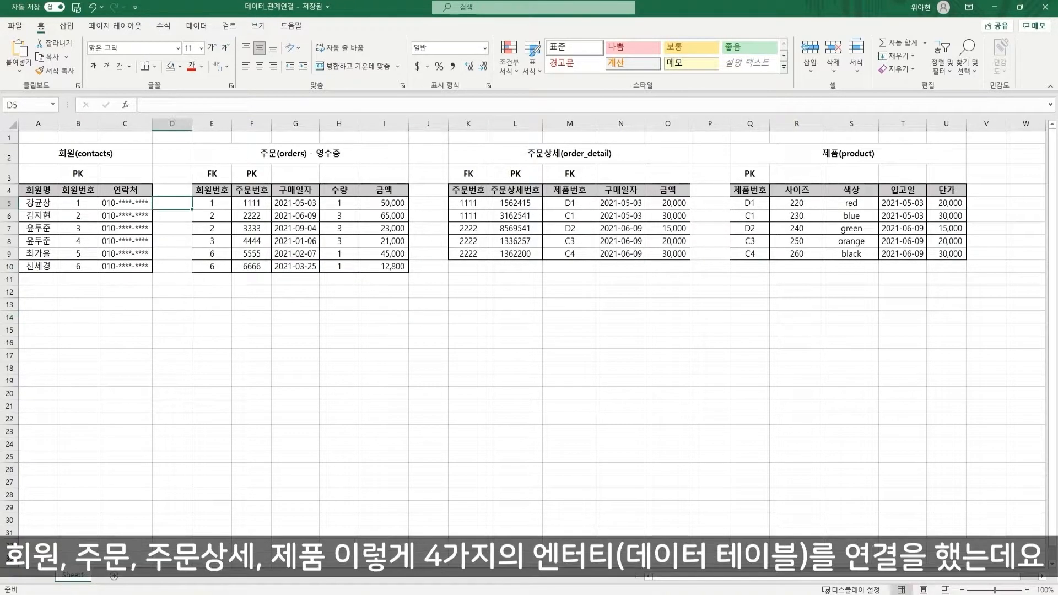
left_click(85, 153)
left_click(300, 154)
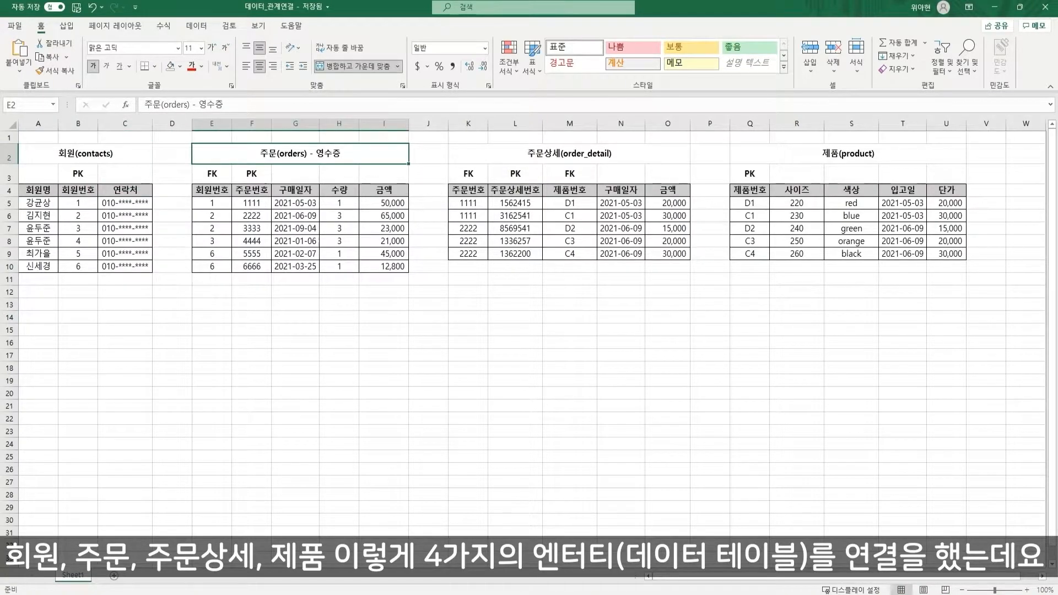
left_click(569, 153)
left_click(848, 154)
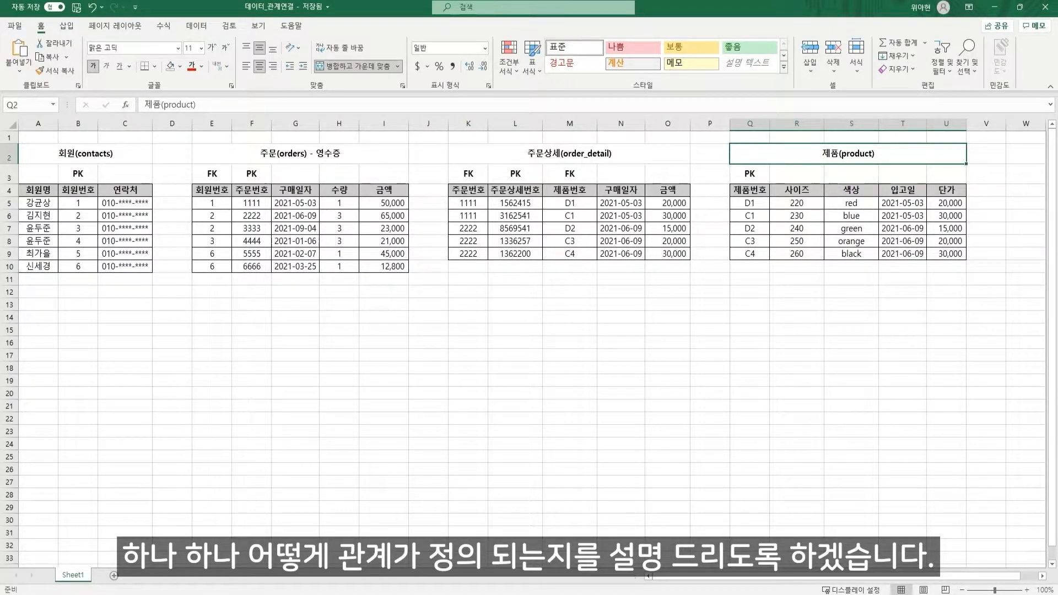
Compare the 회원(contacts) table with the 주문(orders) table at a larger zoom to identify how they relate.
left_click(172, 174)
scroll(172, 174, "up", 2)
left_click_drag(118, 279, 51, 429)
left_click(161, 296)
scroll(161, 295, "up", 1)
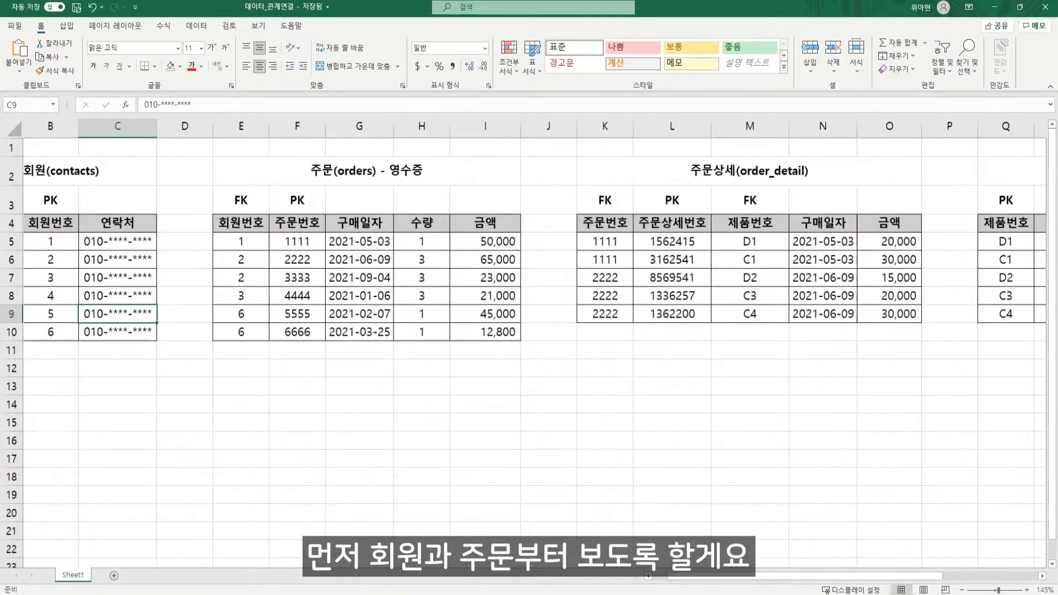
mouse_move(189, 409)
left_mouse_down()
mouse_move(22, 427)
mouse_move(193, 411)
left_mouse_up()
left_click(247, 298)
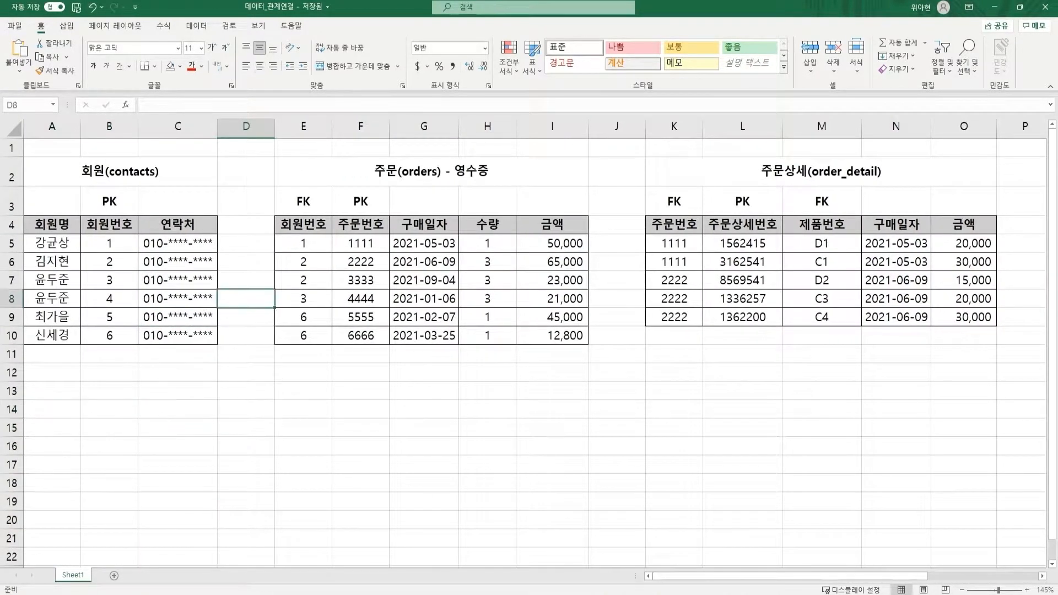
left_click(120, 172)
left_click(431, 172)
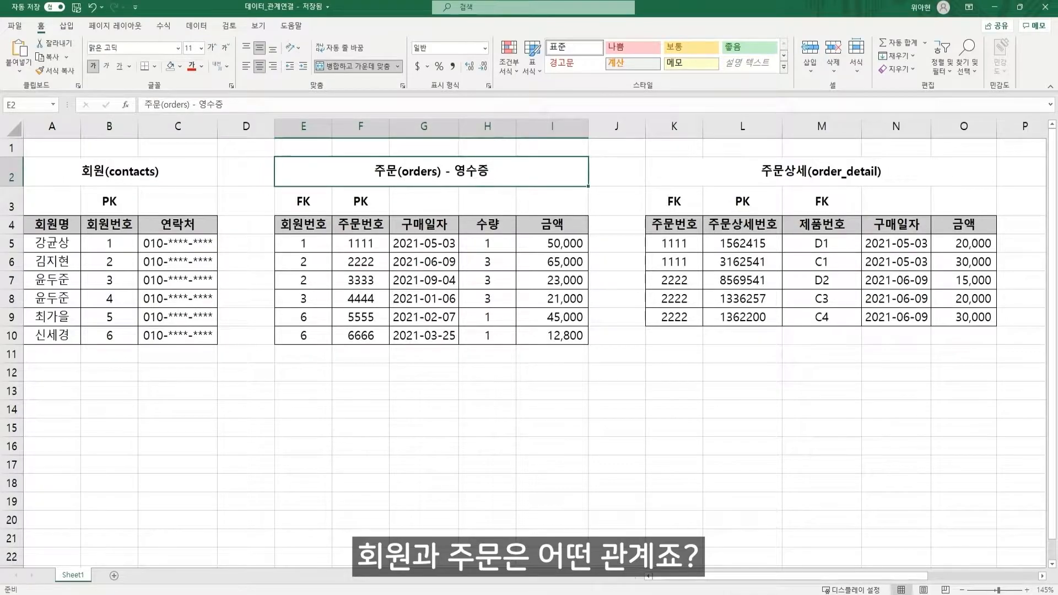
left_click(121, 172)
left_click(431, 172)
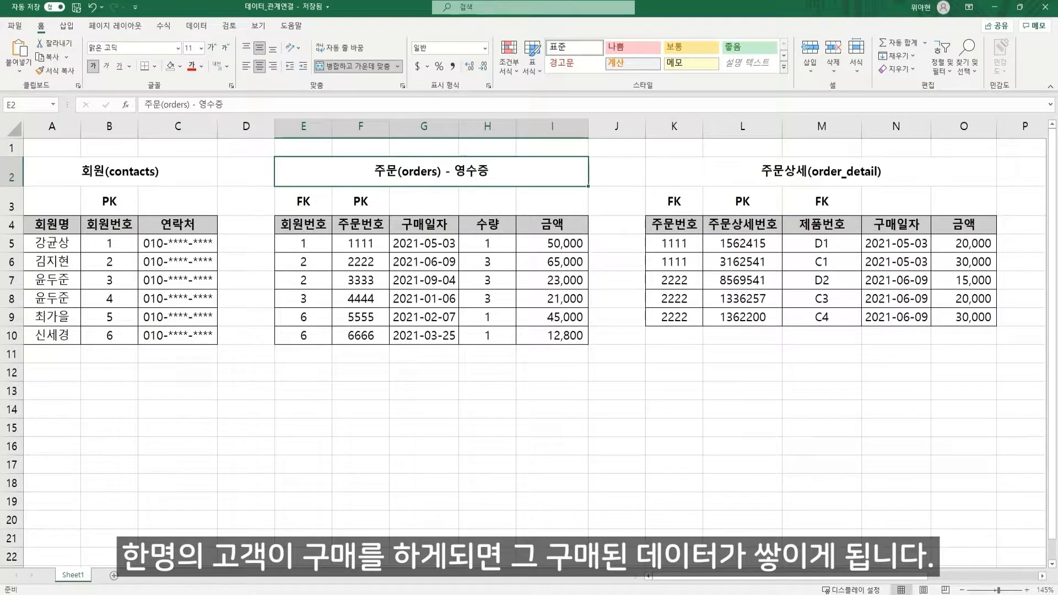
left_click_drag(303, 225, 553, 466)
left_click(360, 299)
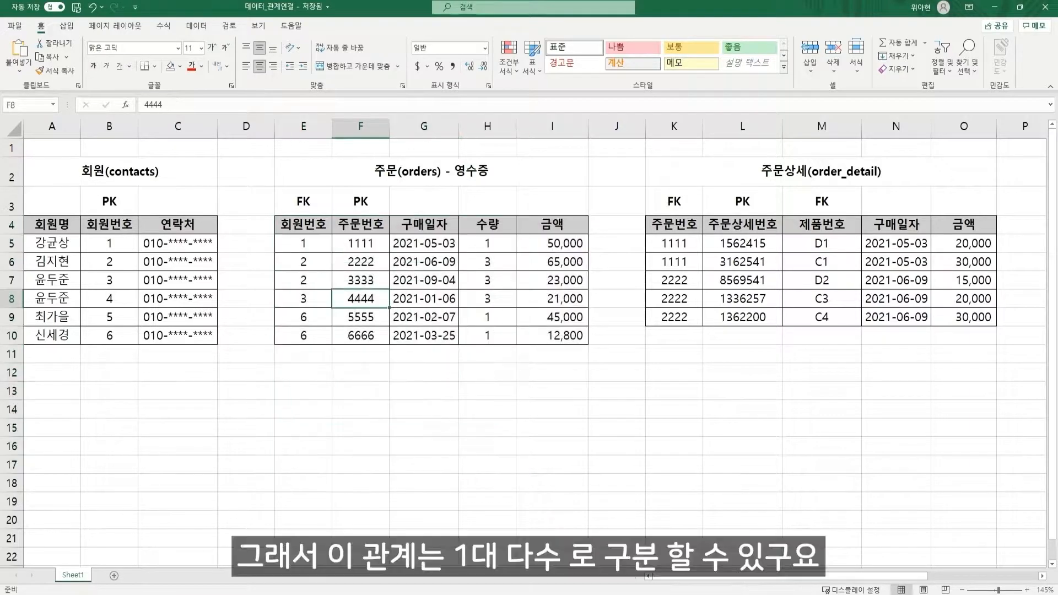
Note the relationship between contacts and orders by entering 일대다 in D6 and 1:* in D7.
left_click(246, 261)
type("일대다")
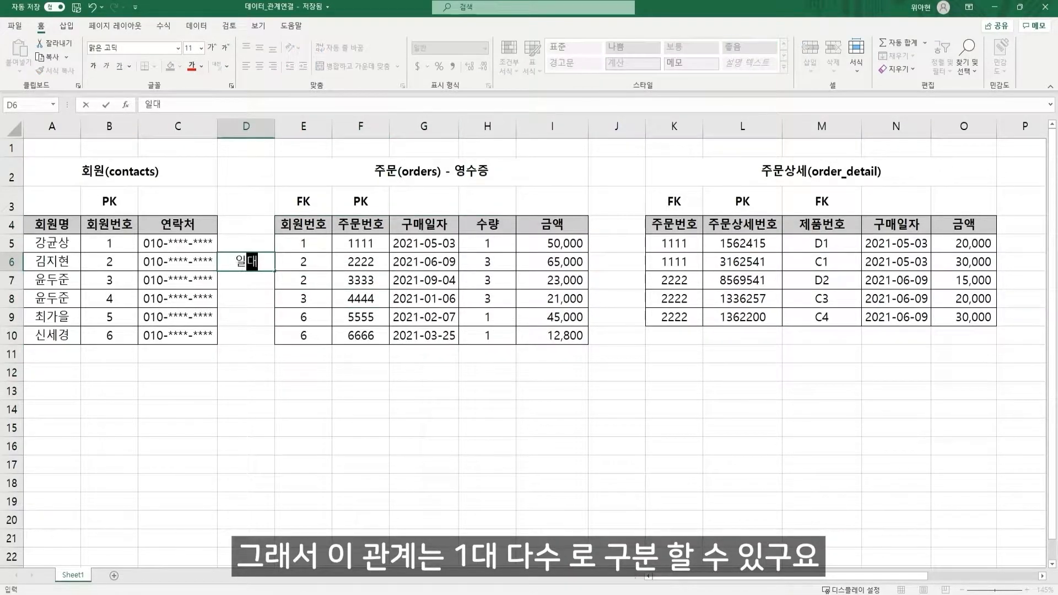
key("Return")
type("1:*")
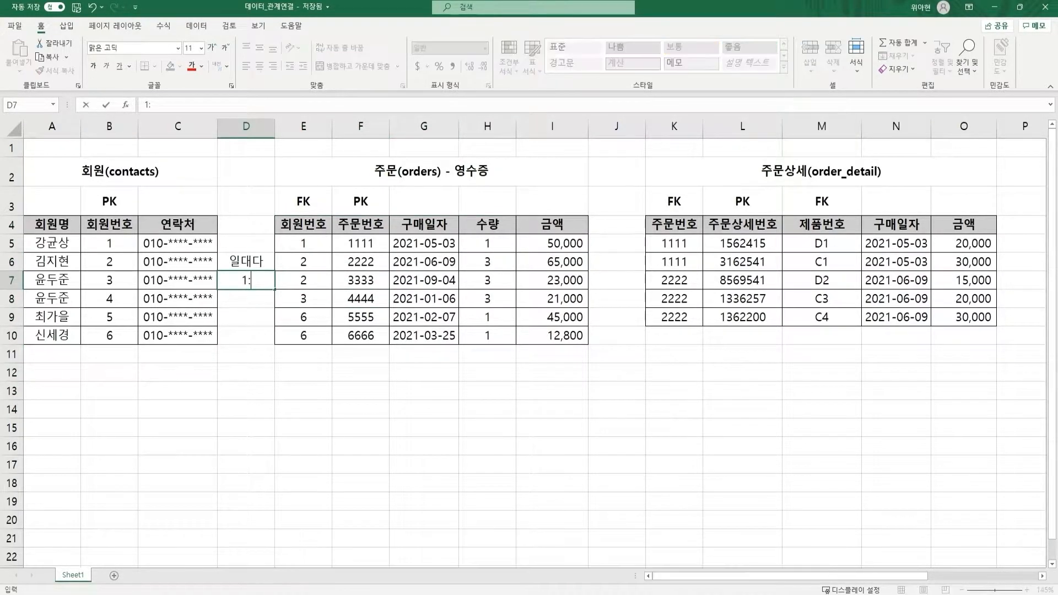
key("Return")
left_click(245, 280)
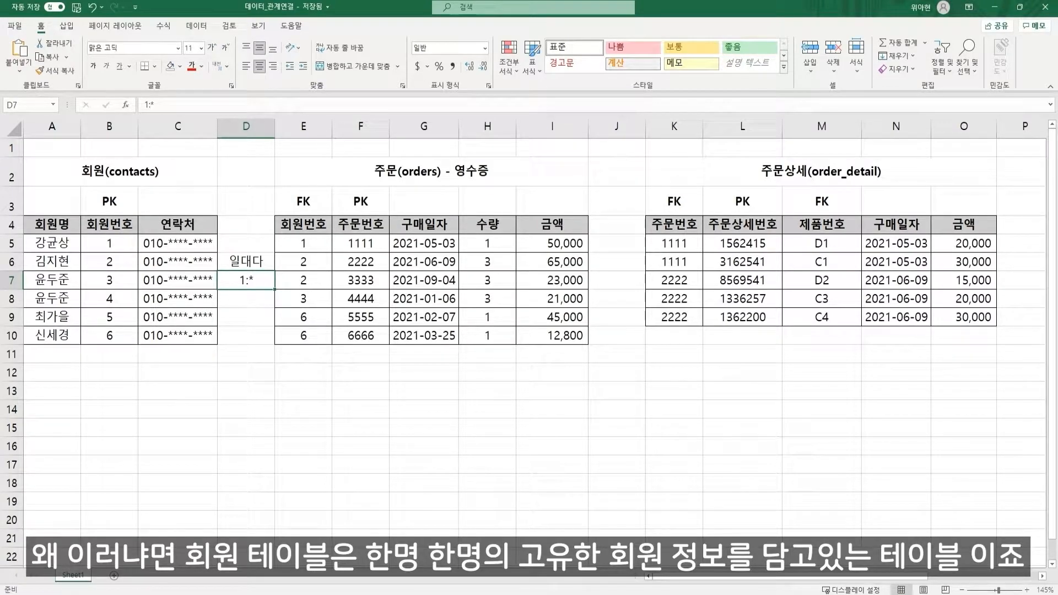
Examine the contacts table's rows, especially the 회원번호 primary key values of the first two members.
left_click_drag(52, 225, 186, 335)
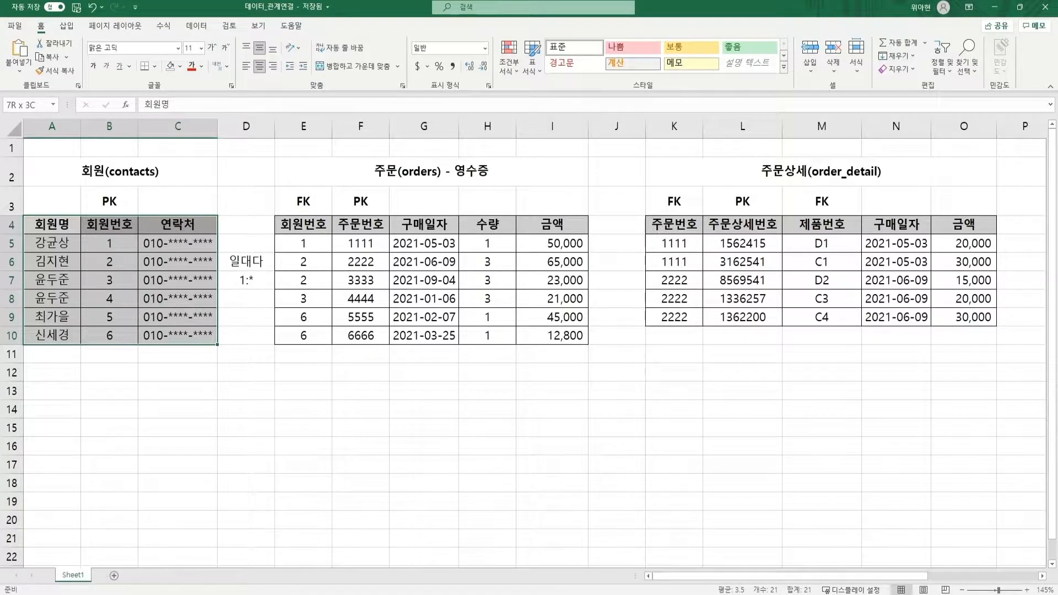
left_click(109, 243)
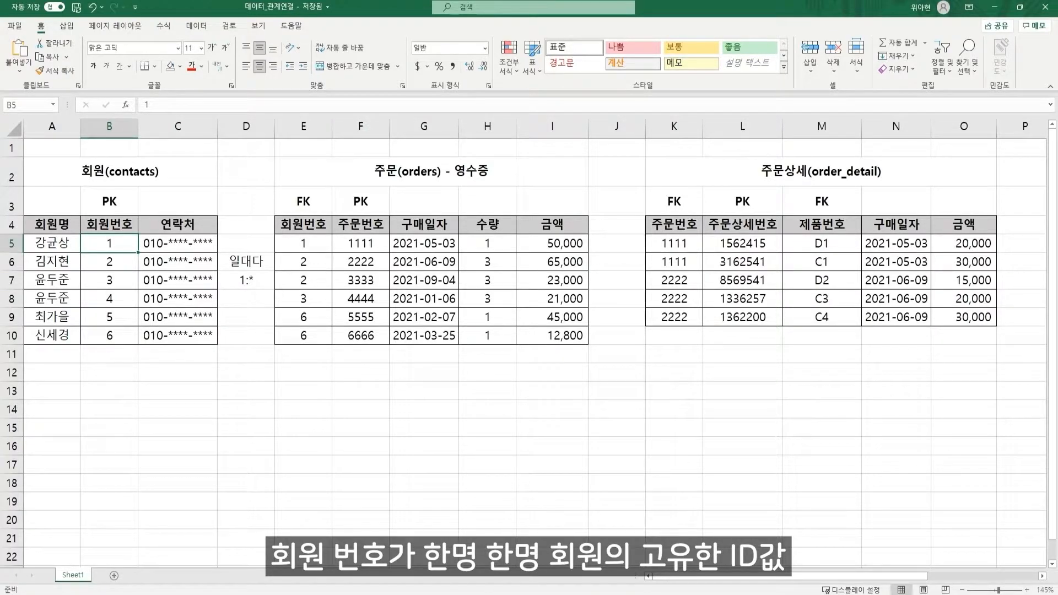
left_click(109, 262)
left_click(109, 243)
left_click(110, 261)
left_click_drag(52, 224, 177, 335)
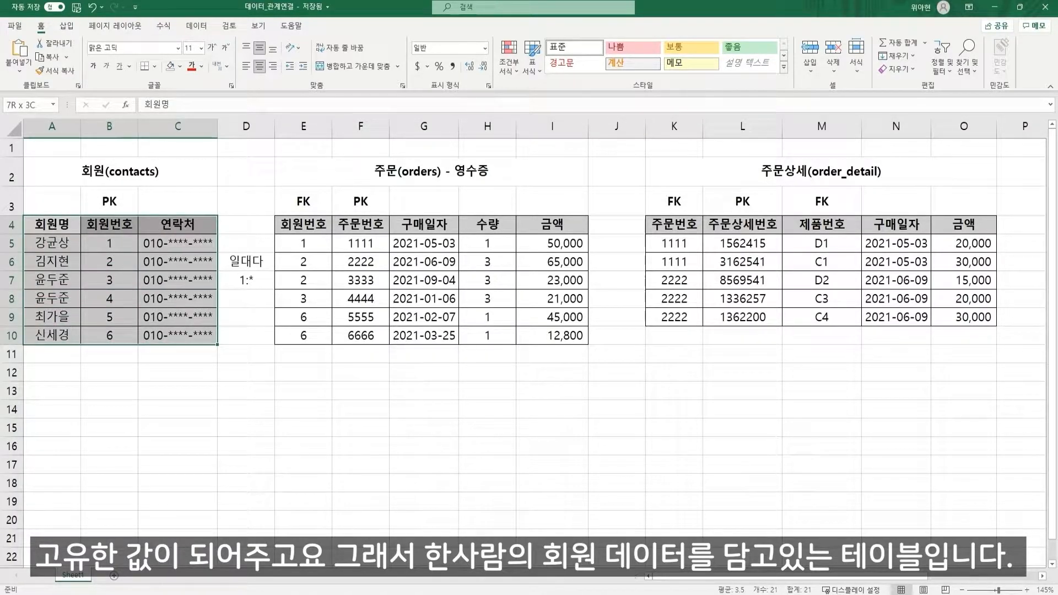
Examine the whole orders table and compare it with the first member's single row in the contacts table.
left_click_drag(303, 224, 552, 334)
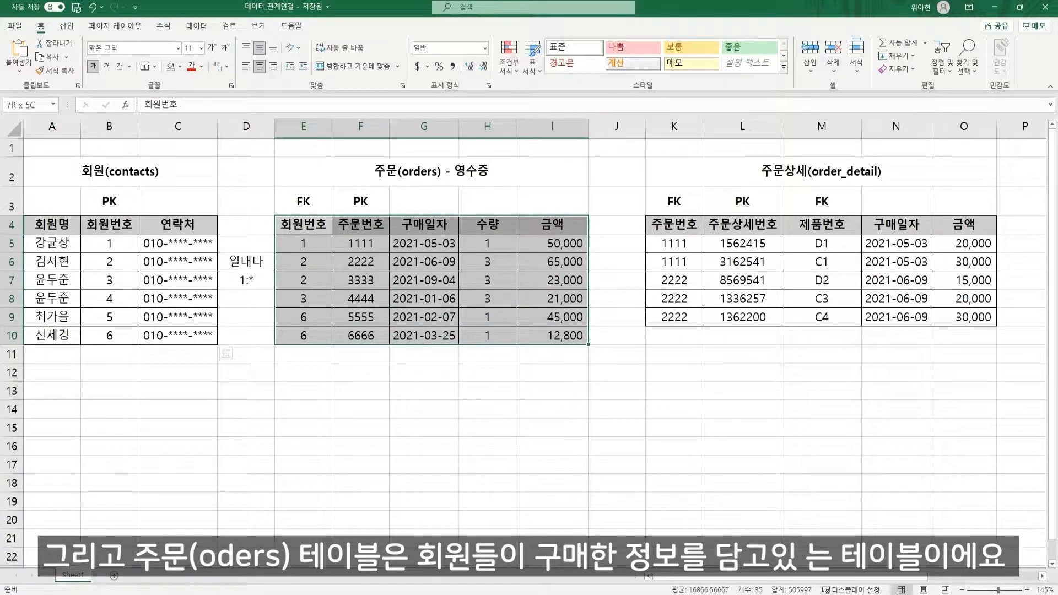
left_click(424, 280)
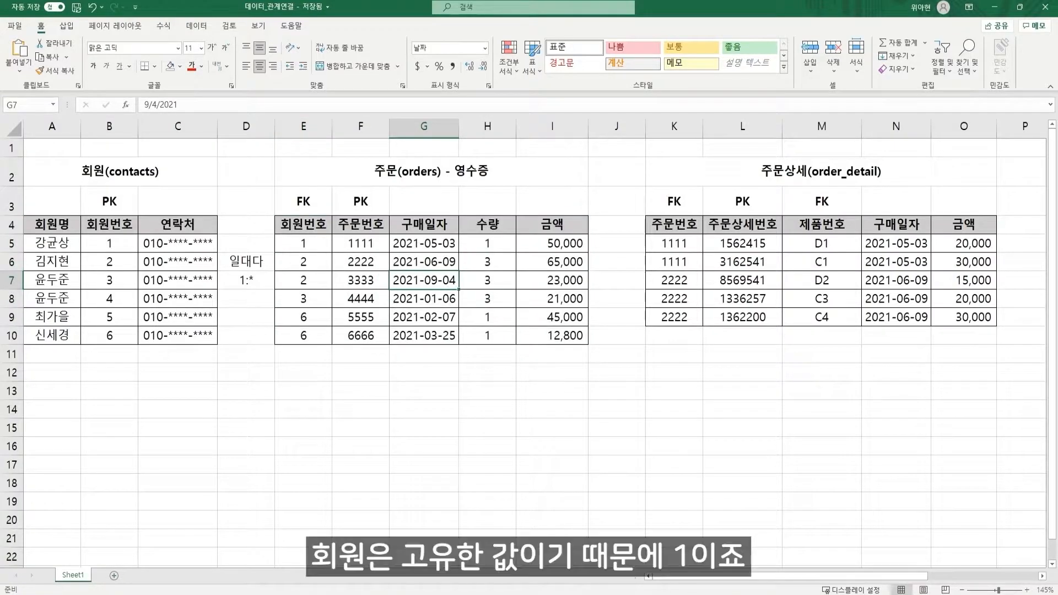
left_click(52, 243)
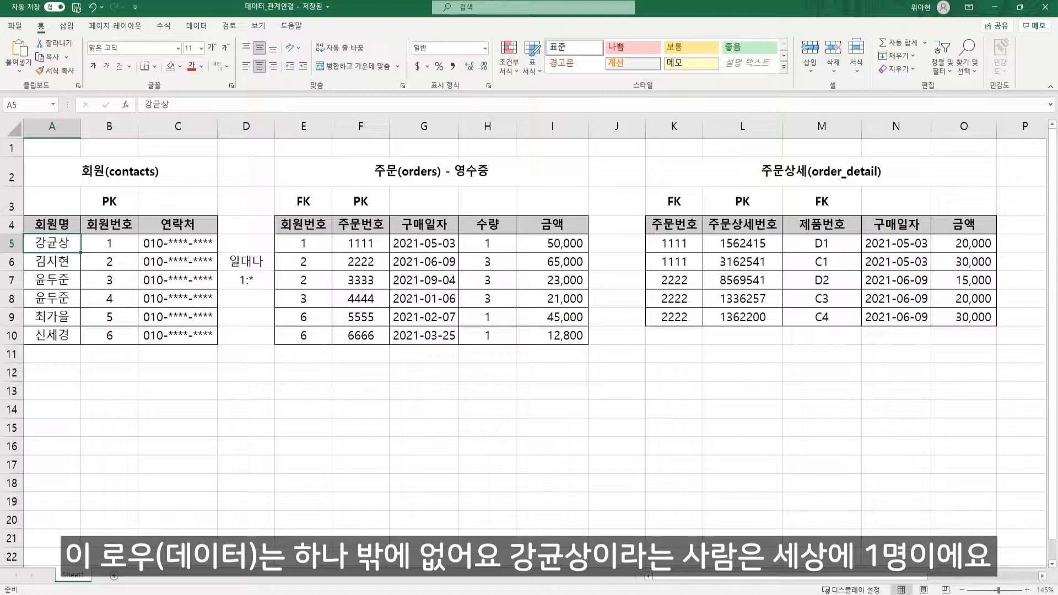
left_click_drag(52, 243, 182, 243)
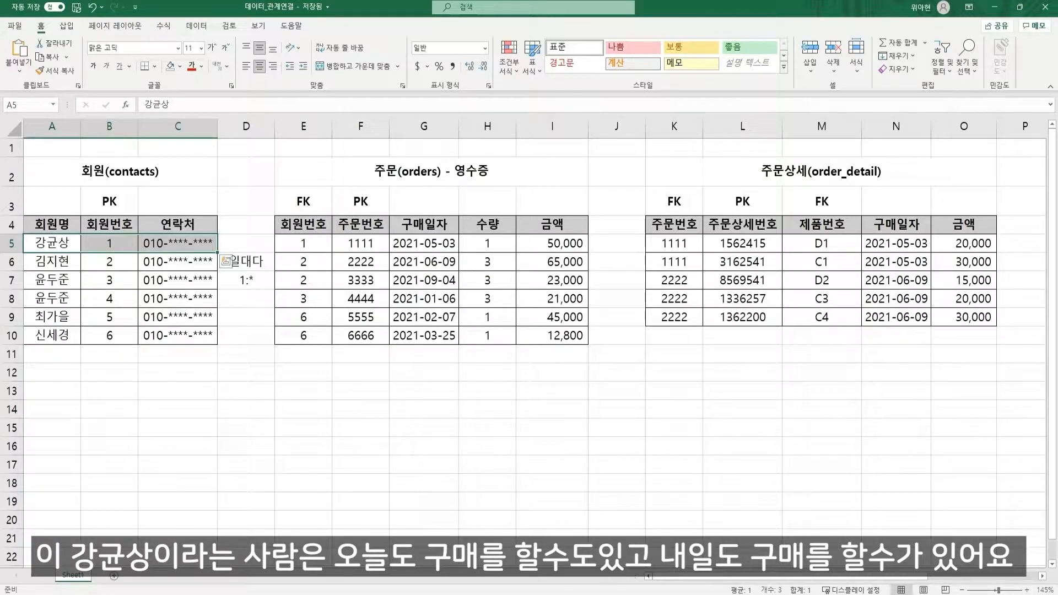
Fill the contacts row of 회원번호 2 (A6:C6) with the standard orange color.
left_click(52, 261)
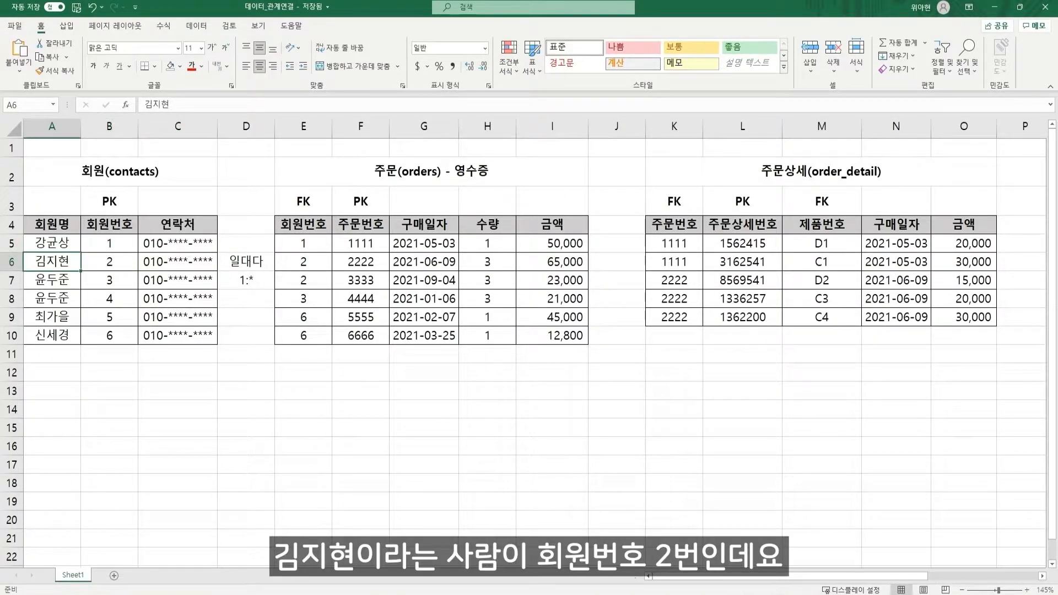
left_click_drag(52, 262, 177, 261)
left_click(181, 66)
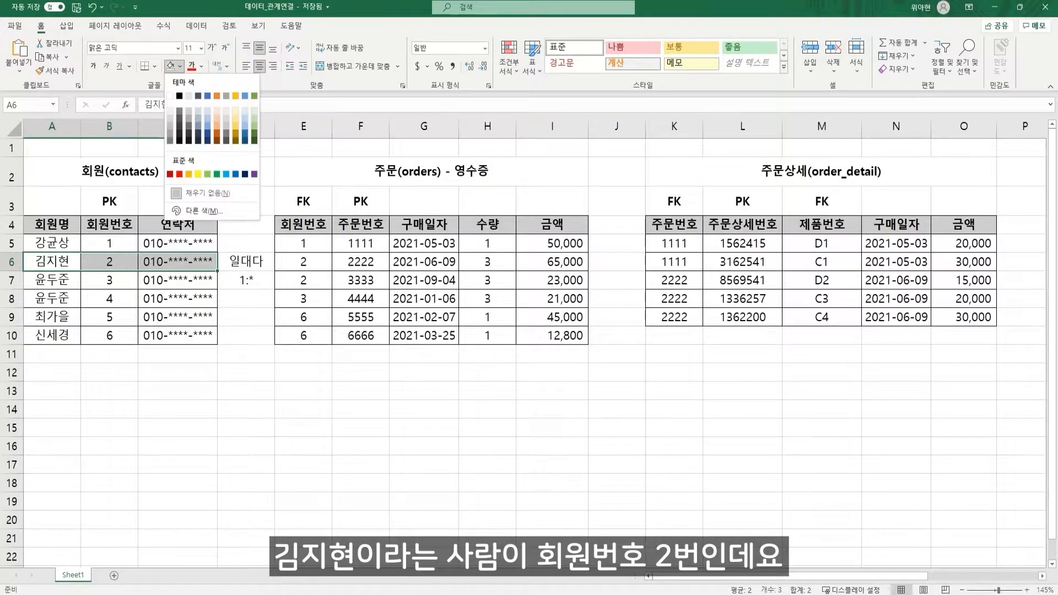
left_click(189, 174)
Fill the two orders rows belonging to 회원번호 2 (E6:I7) with the same orange.
left_click(304, 261)
left_click(109, 262)
left_click_drag(304, 261, 552, 280)
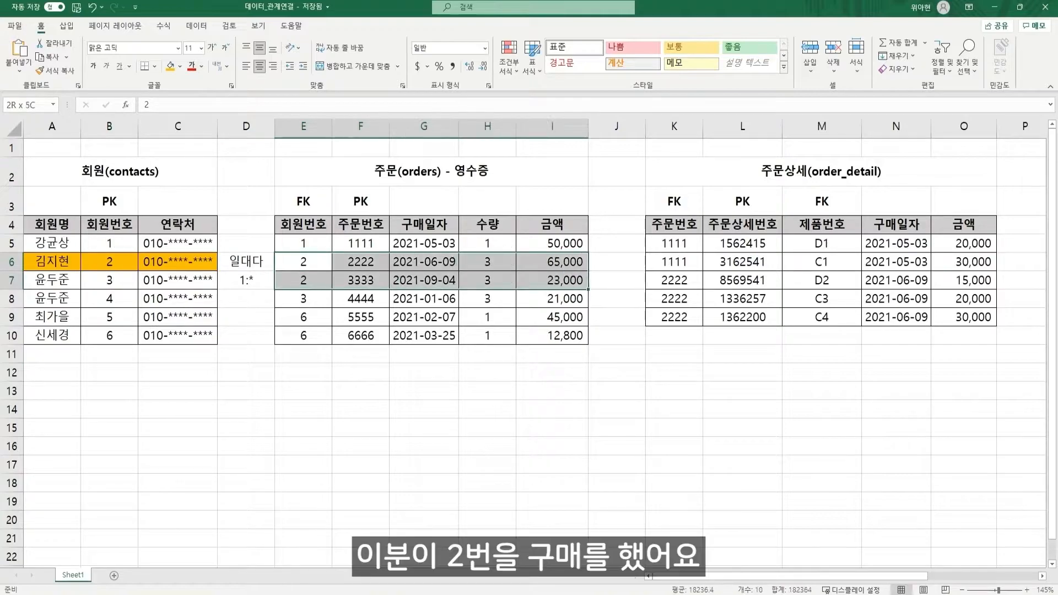
left_click(171, 66)
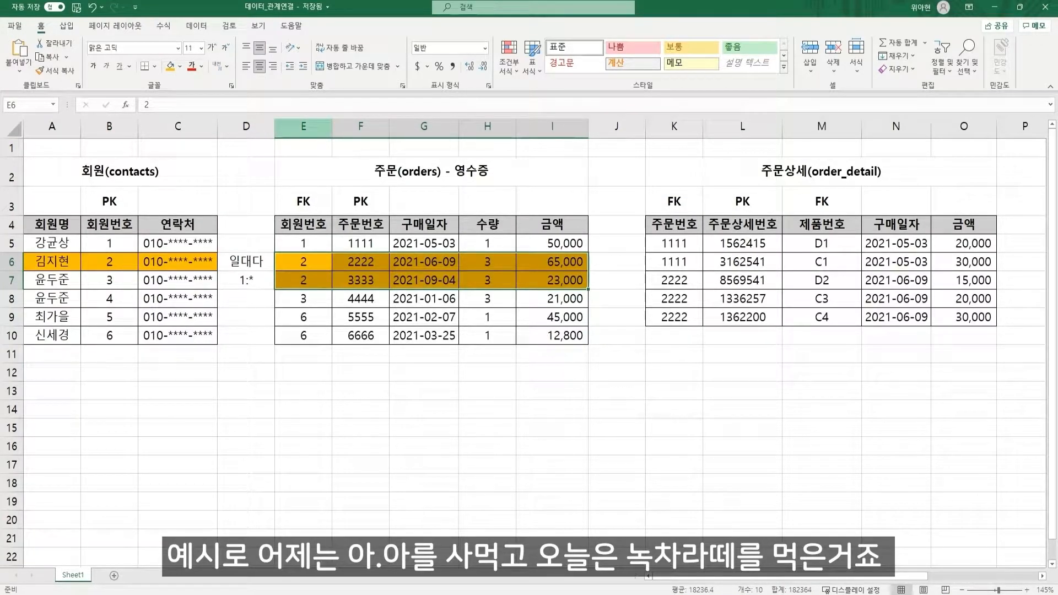
Review the highlighted member and order rows against the 일대다 and 1:* notes in D6 and D7.
left_click(361, 279)
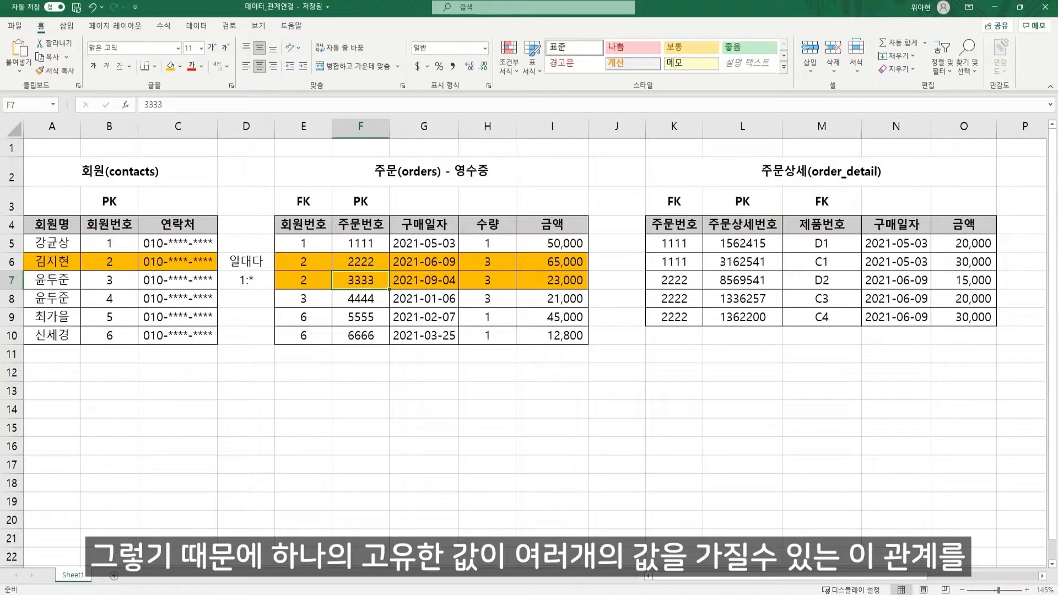
left_click(178, 262)
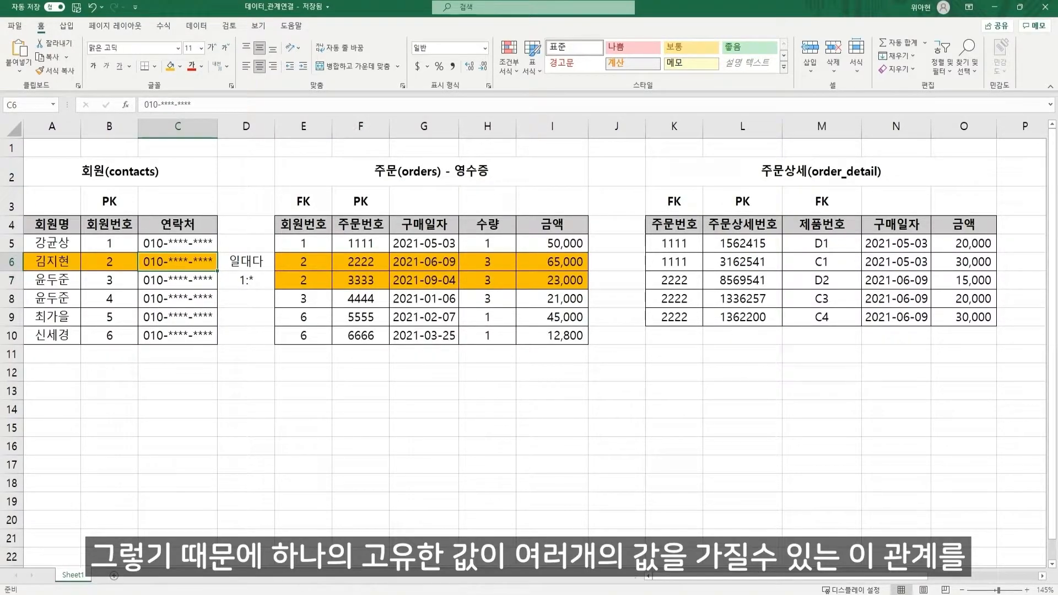
left_click(246, 261)
left_click(246, 280)
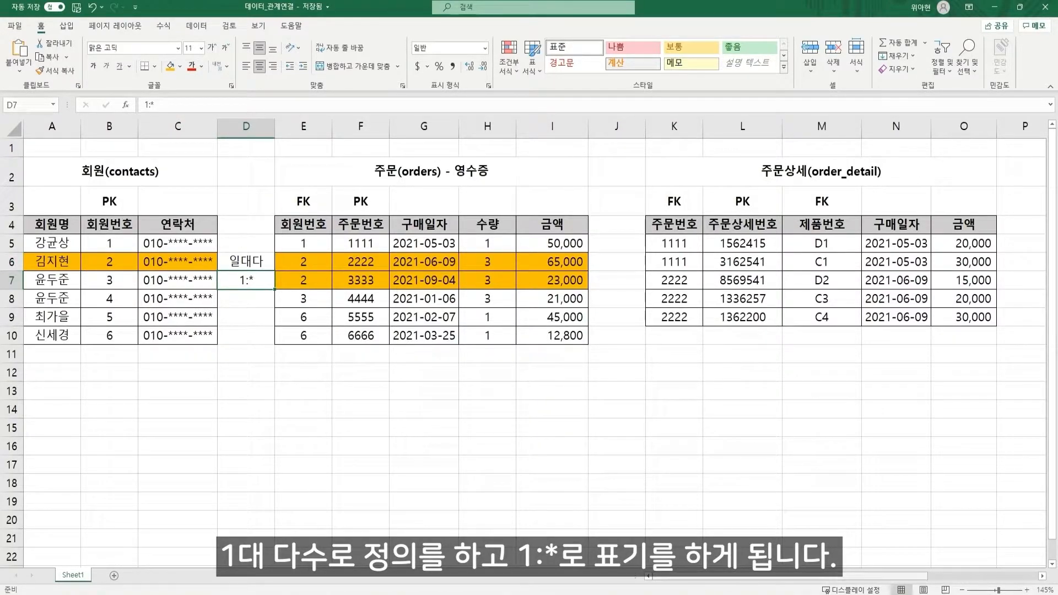
Examine the whole orders table and the whole order_detail table as receipt and receipt details.
left_click_drag(661, 576, 713, 576)
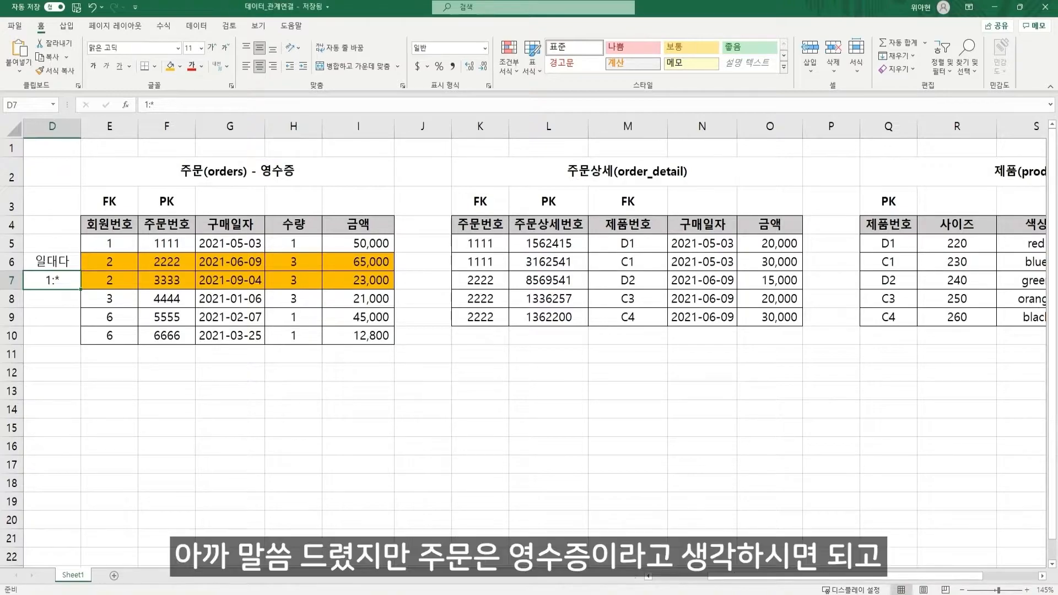
left_click_drag(259, 176, 389, 336)
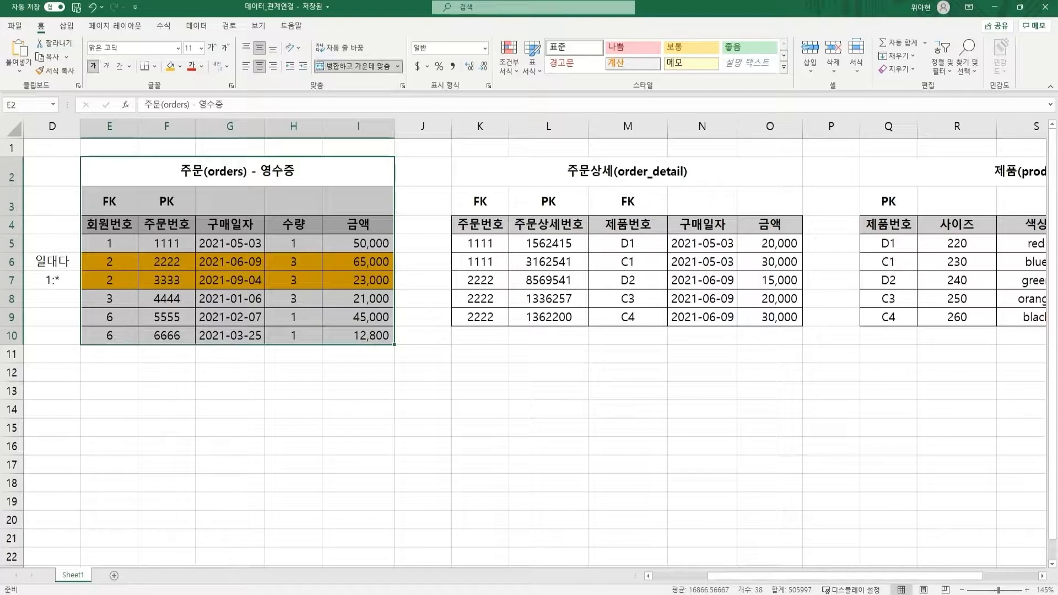
left_click_drag(627, 172, 766, 354)
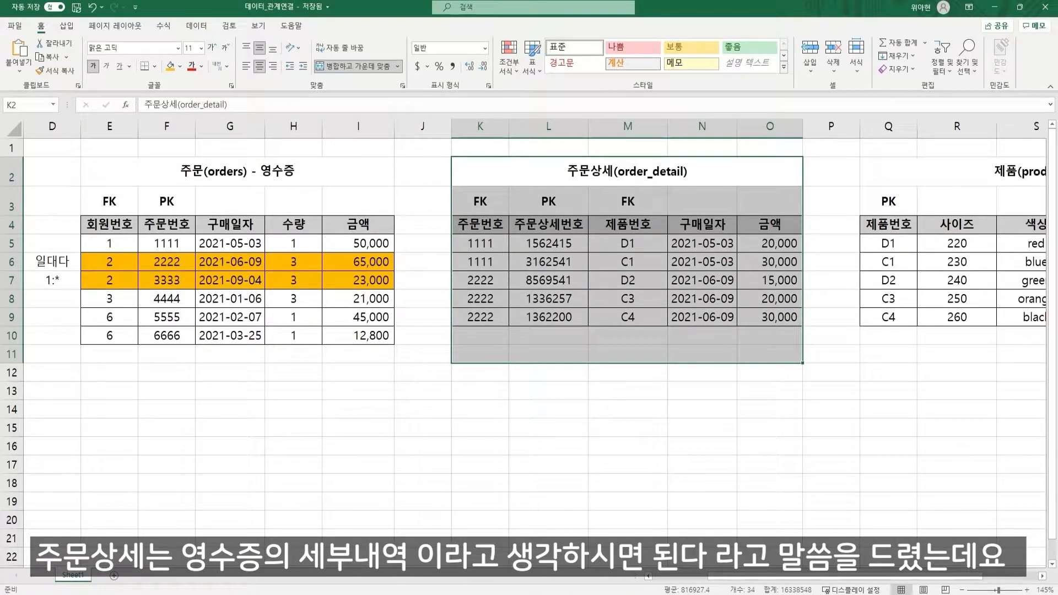
Fill the orders row E6:I6 with light green and check its 주문번호 and 수량 values.
left_click(480, 317)
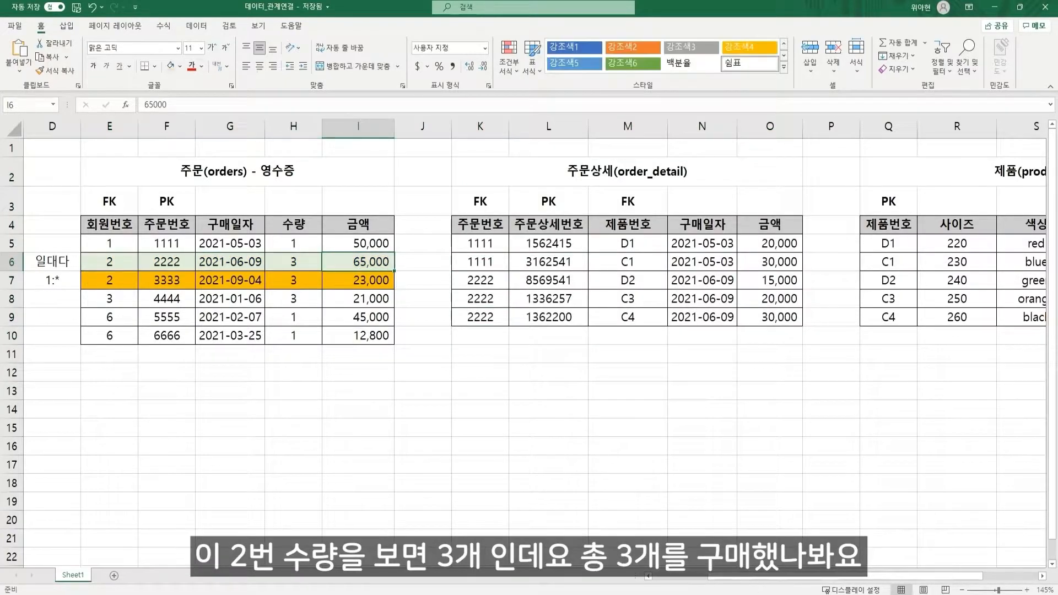
left_click(166, 262)
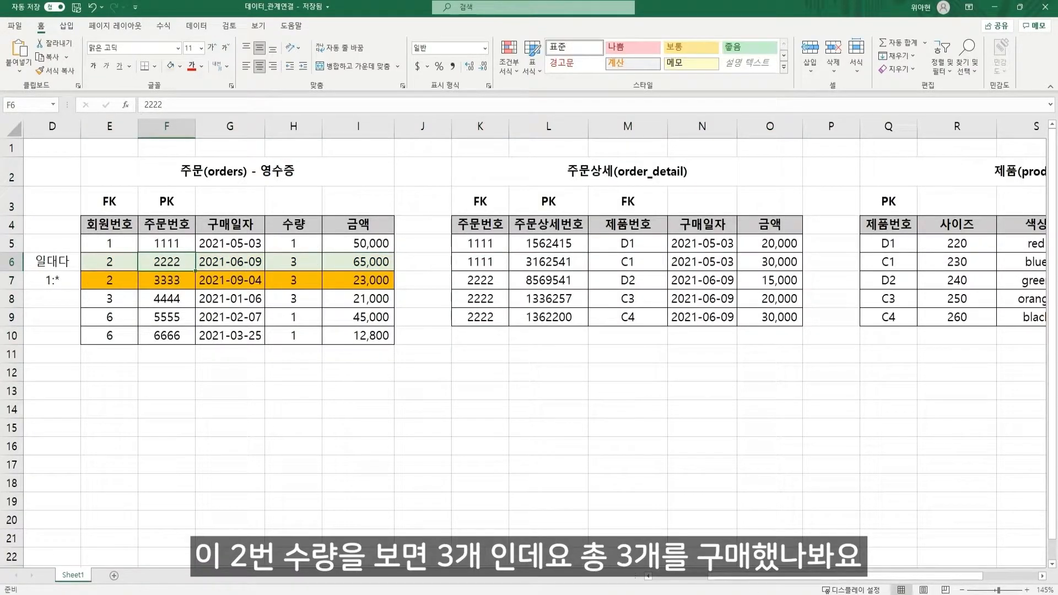
left_click(293, 261)
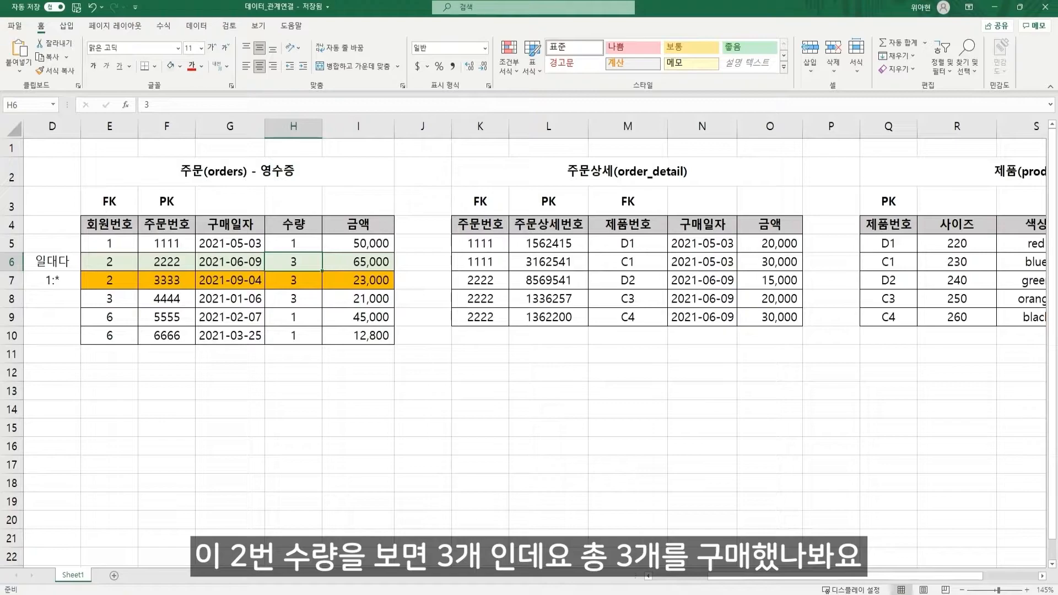
Fill the three matching order_detail rows (K7:O9) with the same light green and compare them with orders row E6:I6.
left_click_drag(480, 280, 779, 316)
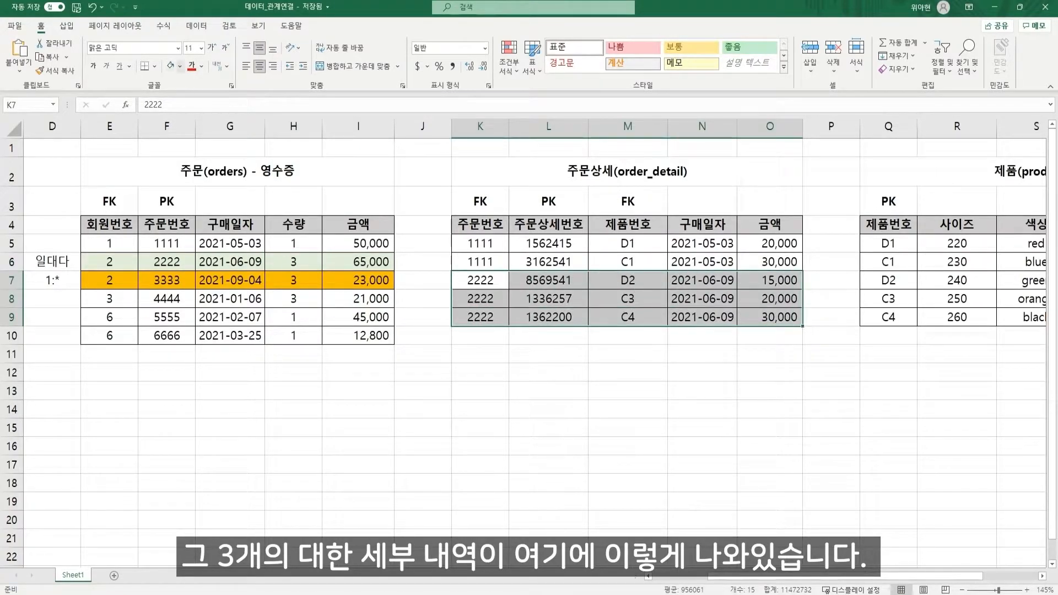
left_click(170, 65)
left_click(628, 280)
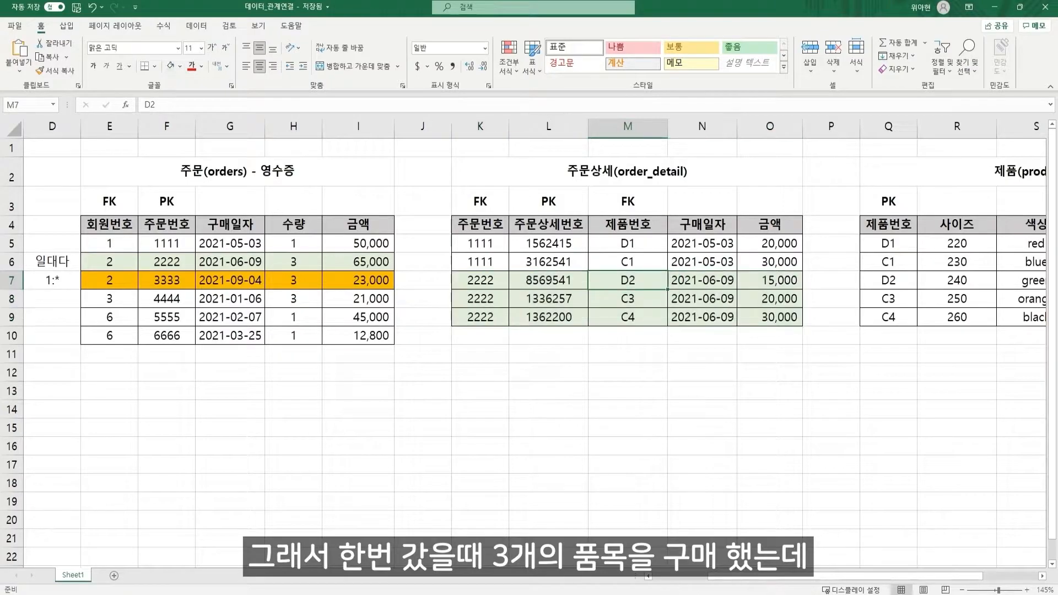
left_click_drag(109, 262, 386, 265)
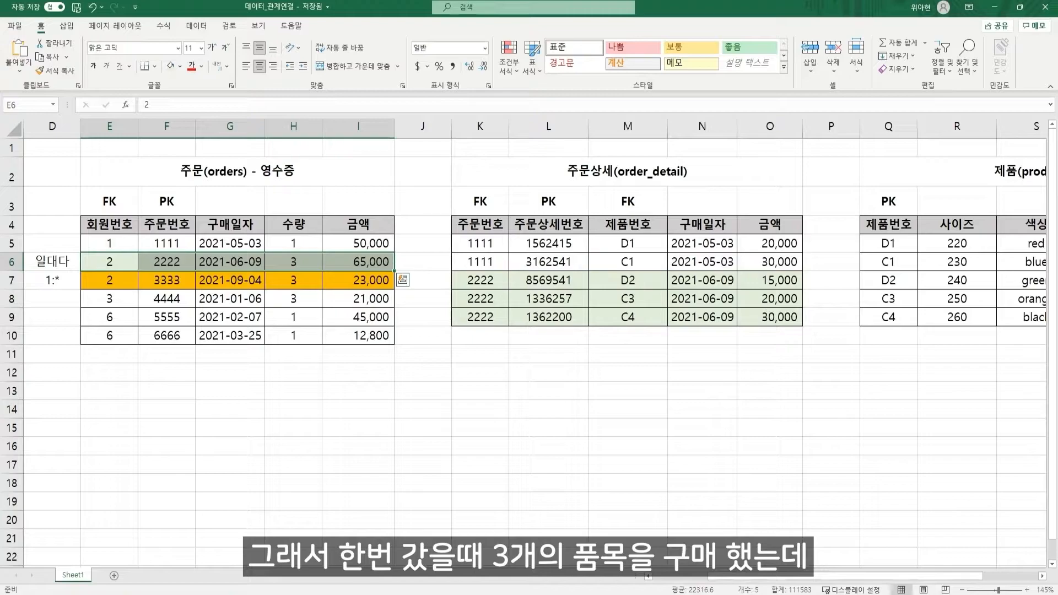
left_click_drag(480, 280, 771, 317)
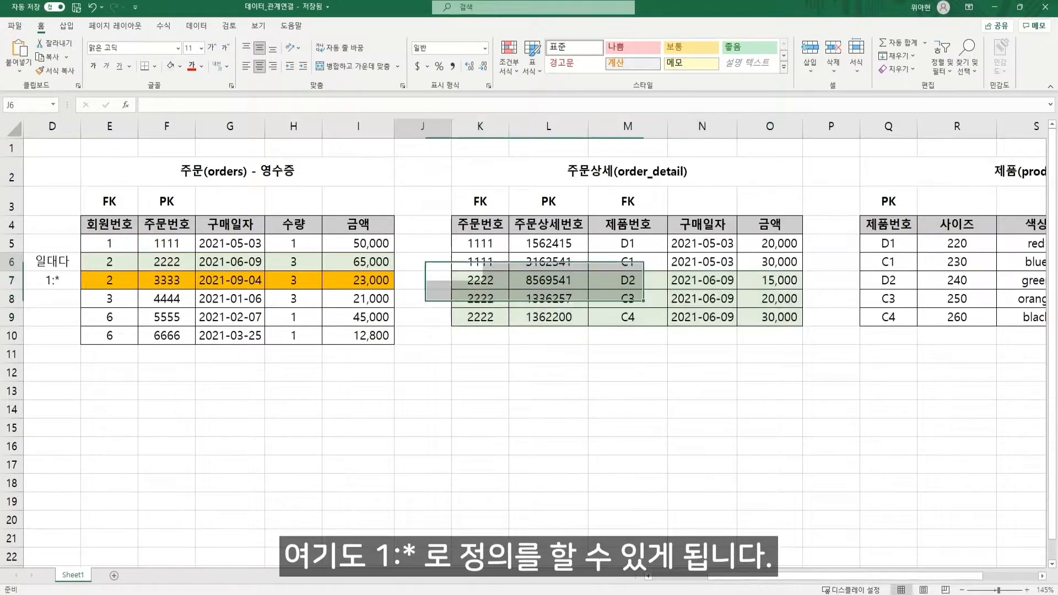
Enter 일대다 in J6 and 1:* in J7 between the orders and order_detail tables.
left_click(422, 262)
type("일대다")
key("Return")
type("1:*")
key("ctrl+Return")
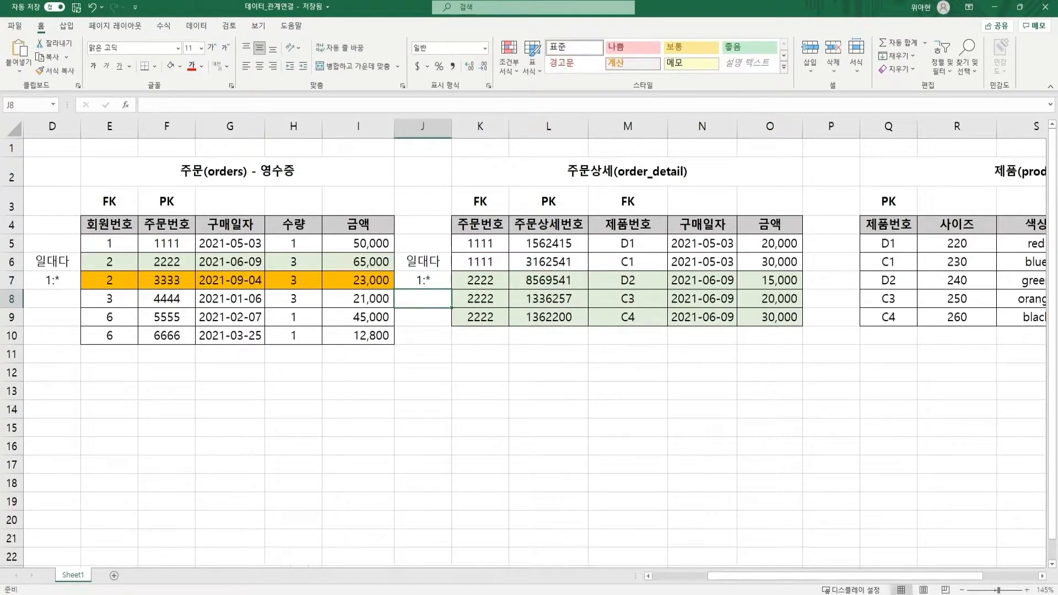
Review the relationship in both directions by comparing the highlighted orders rows with order_detail rows K7:O9.
left_click(109, 262)
left_click_drag(110, 262, 358, 262)
left_click_drag(480, 281, 770, 317)
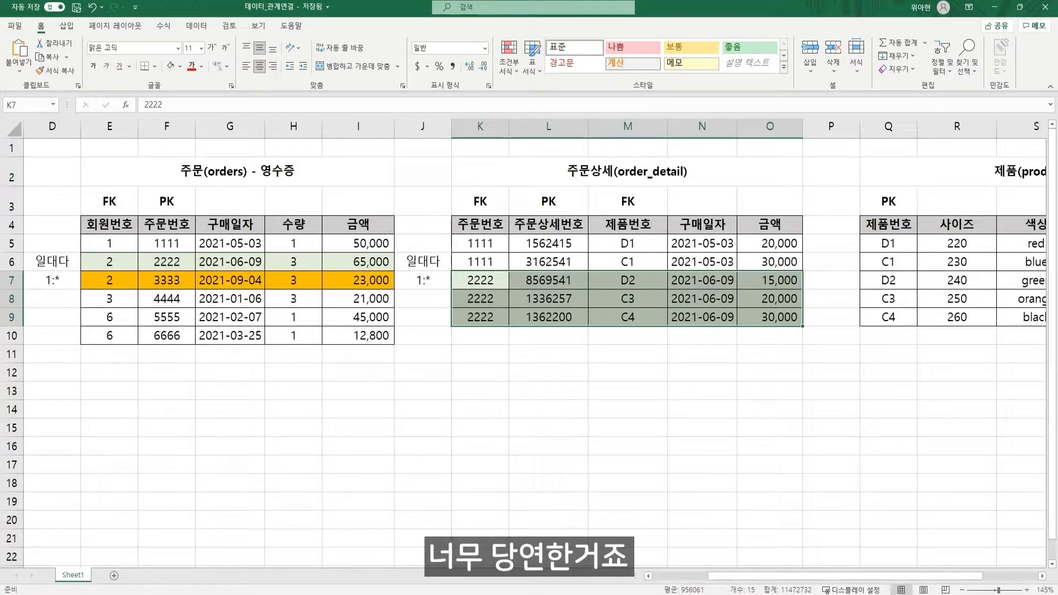
left_click_drag(480, 280, 769, 281)
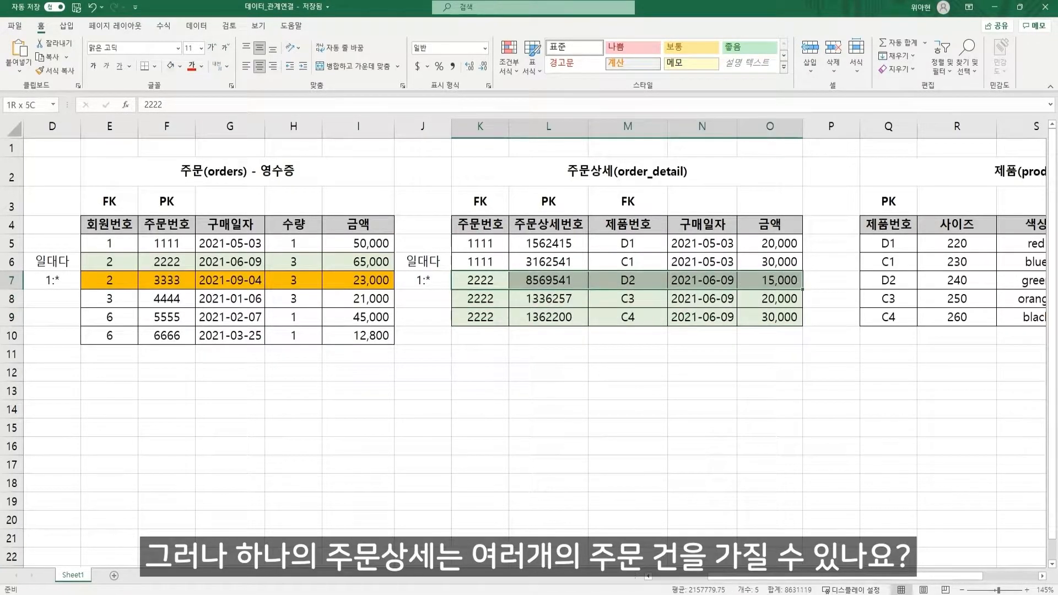
left_click_drag(110, 262, 358, 316)
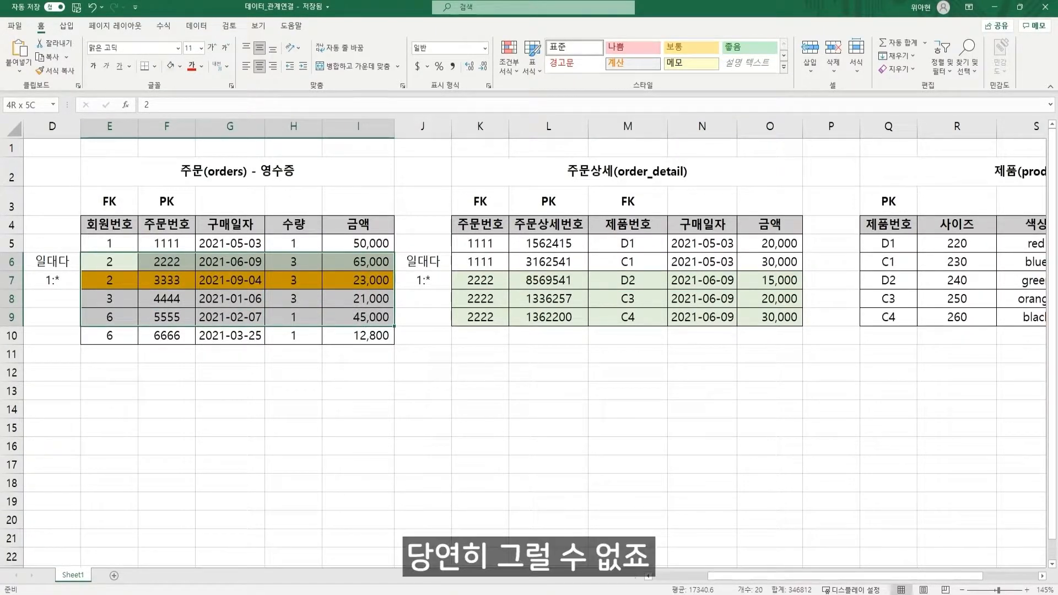
left_click_drag(110, 262, 358, 280)
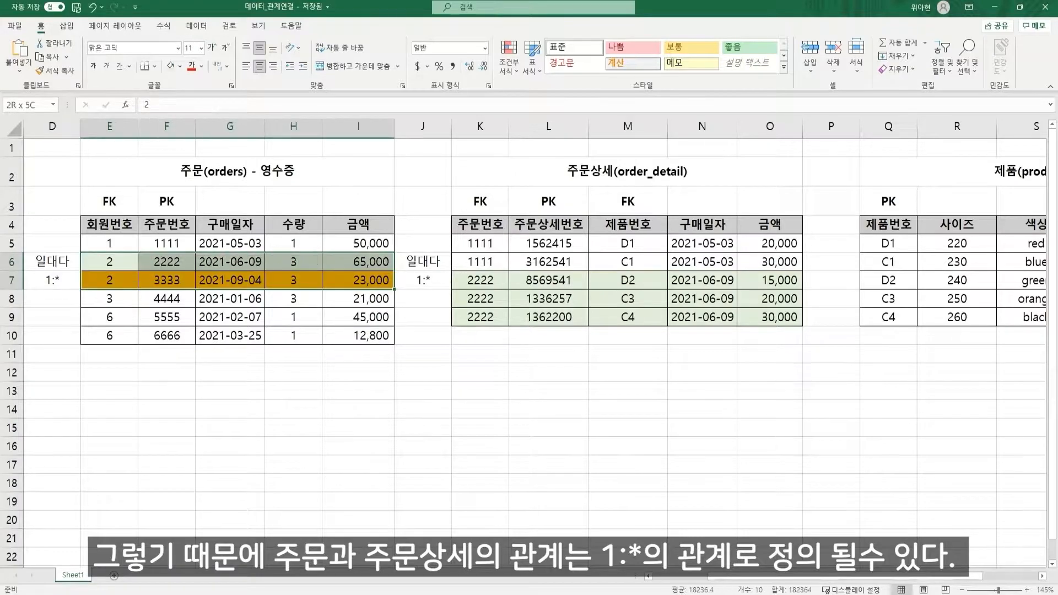
left_click_drag(480, 280, 770, 317)
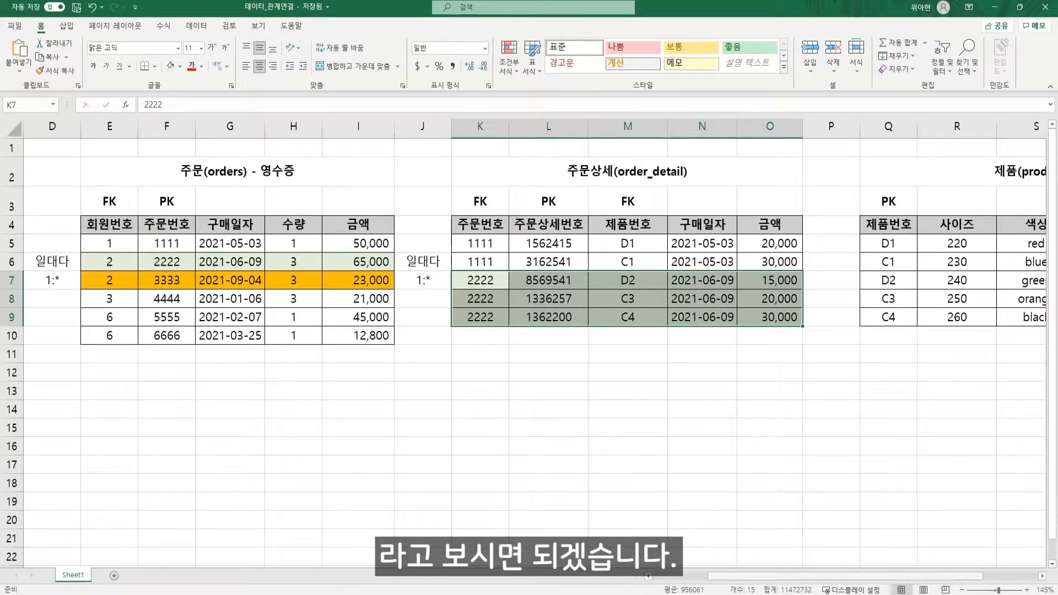
Examine the product table beside order_detail, including its 제품번호 key column and the individual product rows.
left_click_drag(826, 576, 881, 576)
left_click(785, 355)
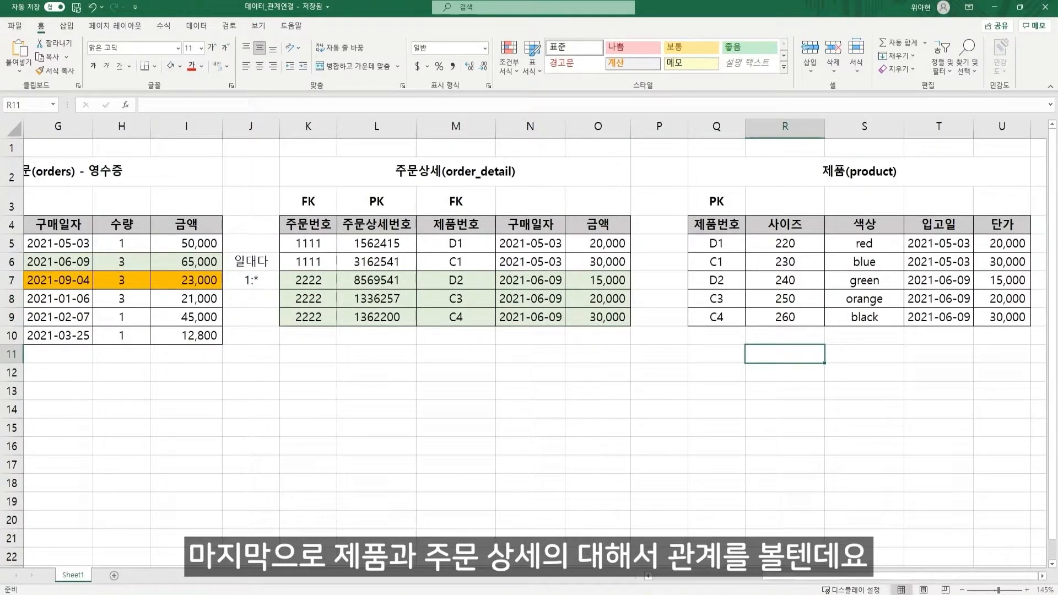
left_click(659, 261)
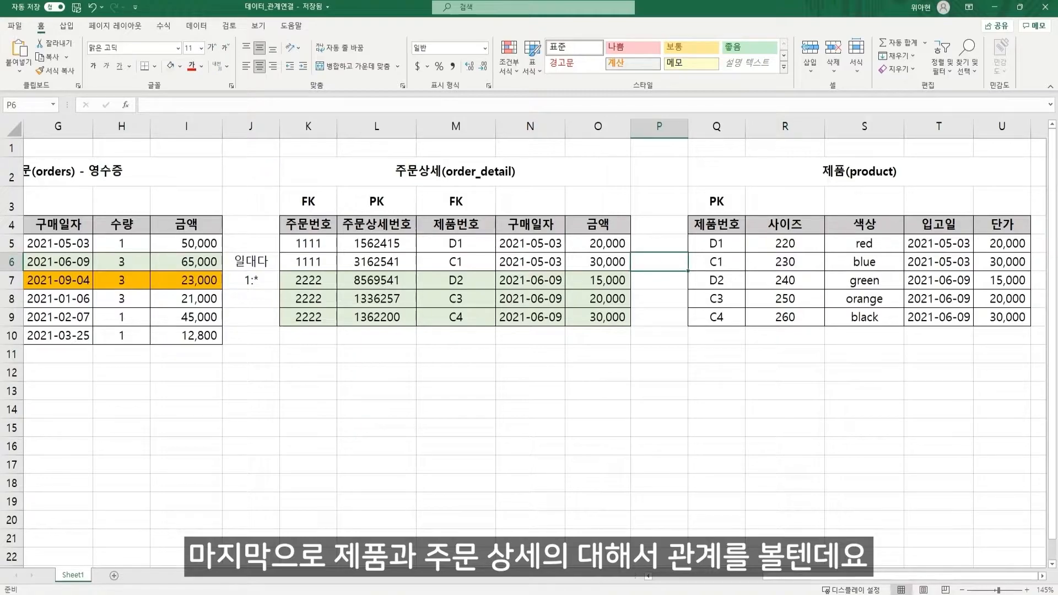
left_click(859, 171)
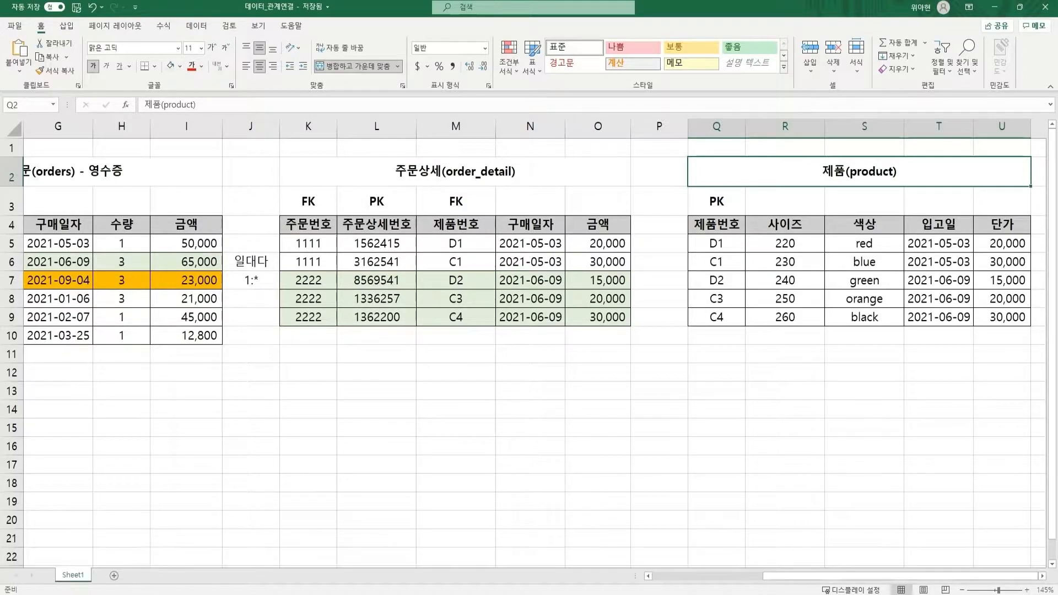
left_click_drag(716, 244, 716, 316)
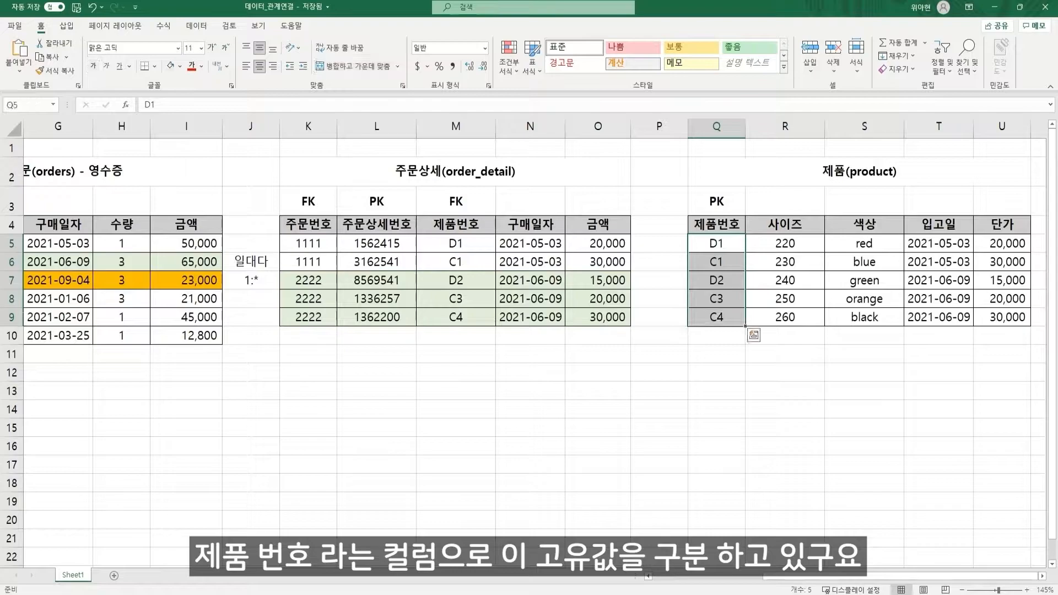
left_click_drag(716, 201, 1002, 316)
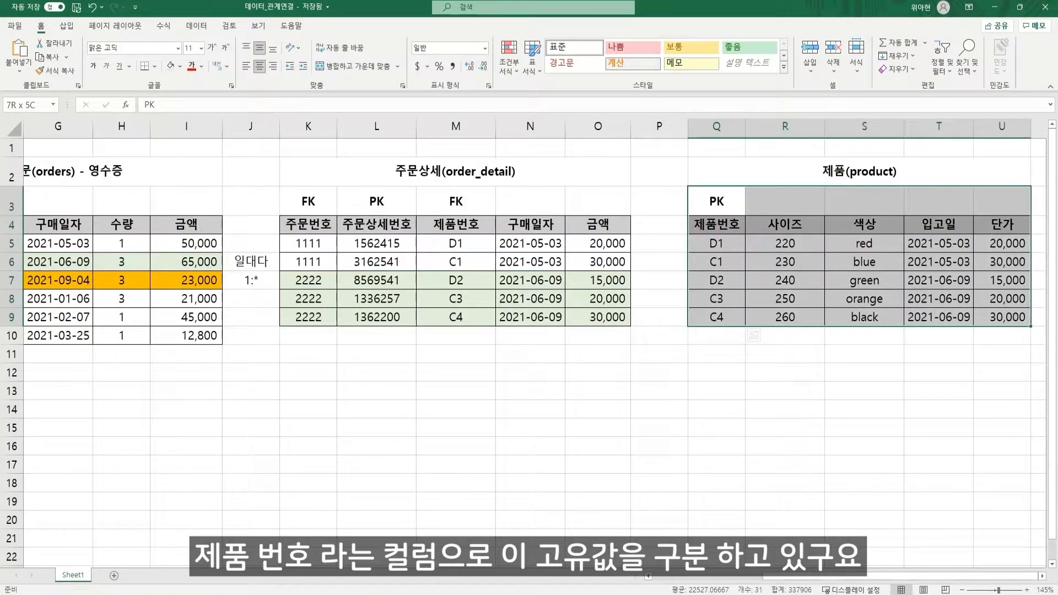
left_click_drag(716, 244, 1001, 244)
left_click_drag(716, 261, 1001, 261)
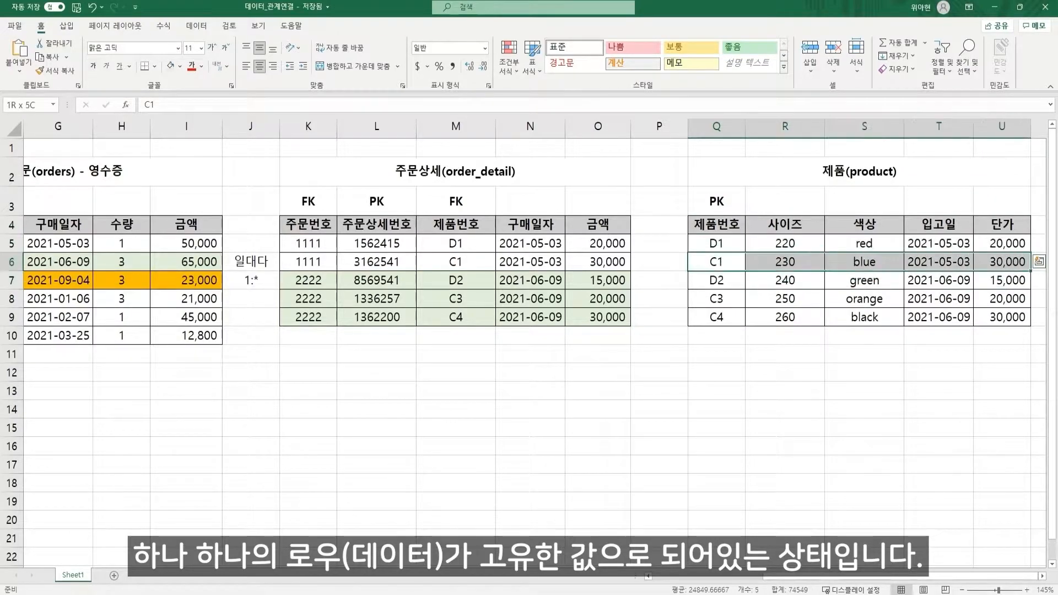
left_click_drag(716, 280, 1002, 299)
left_click(864, 298)
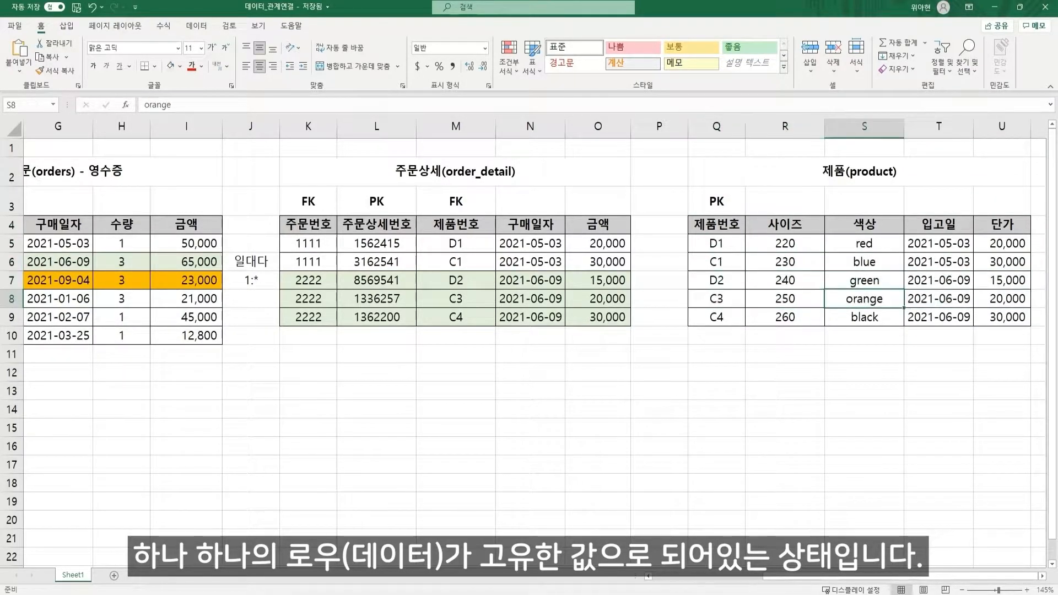
Enter 다대일 in P6 and *:1 in P7 between the order_detail and product tables.
left_click(659, 261)
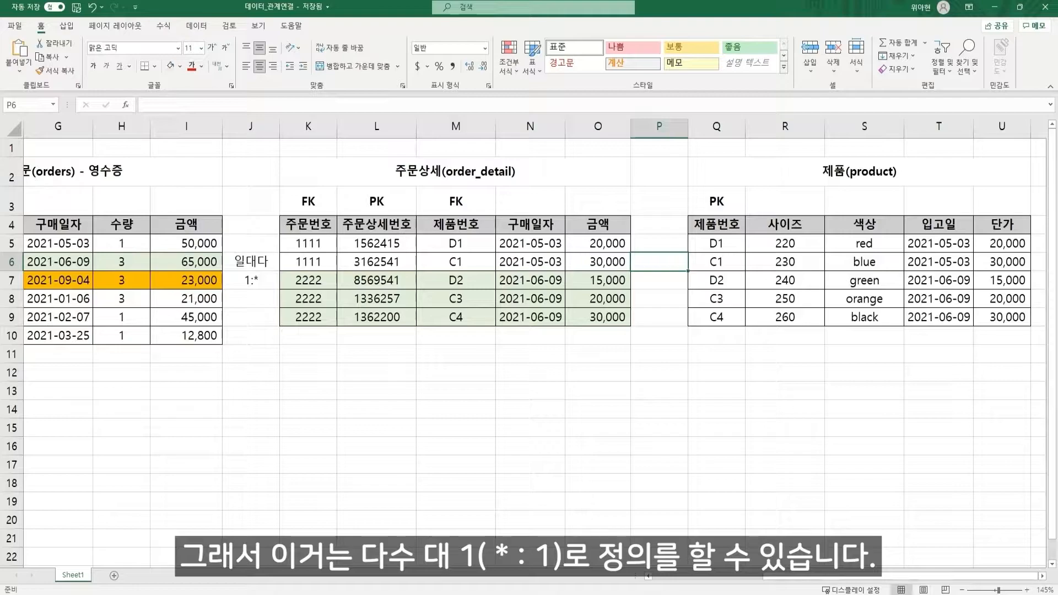
type("대")
key("BackSpace")
type("다대일")
key("Return")
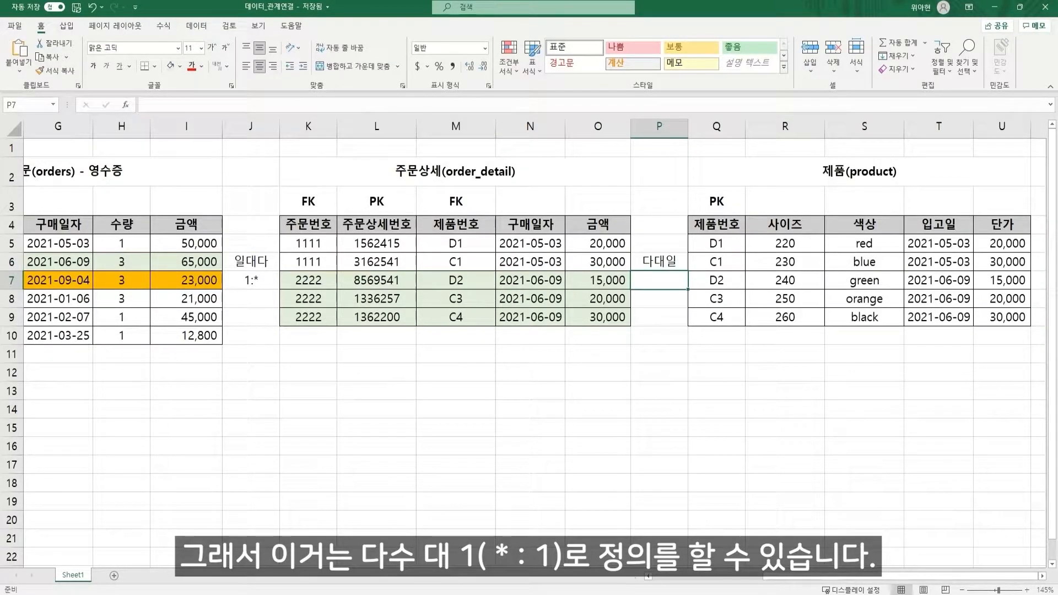
type("*:1")
key("Return")
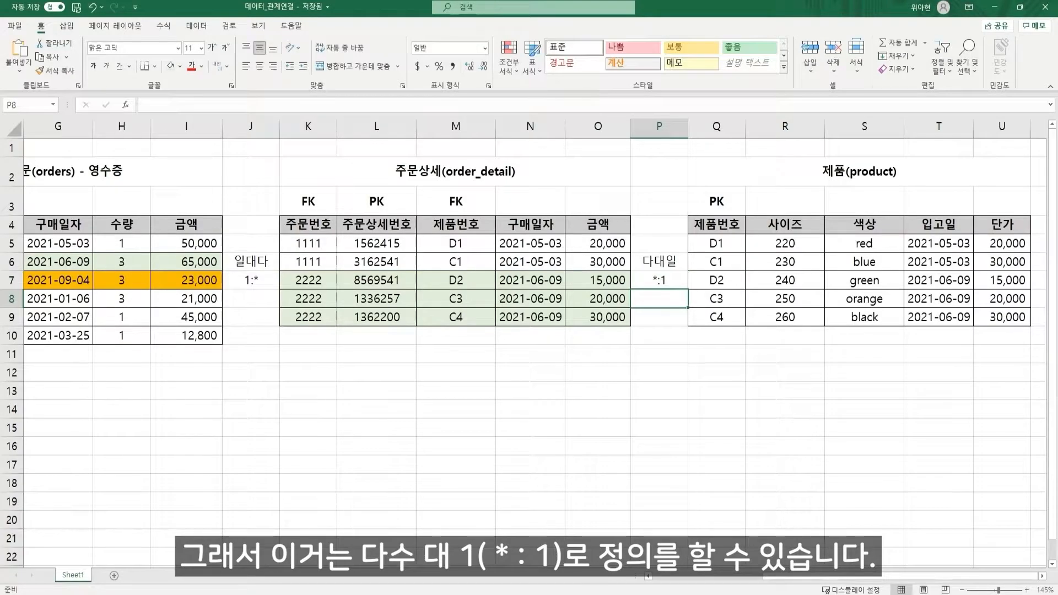
Set the 제품번호 in M6 to D1 and fill the product row for D1 (Q5:U5) with light orange.
left_click_drag(716, 243, 1002, 244)
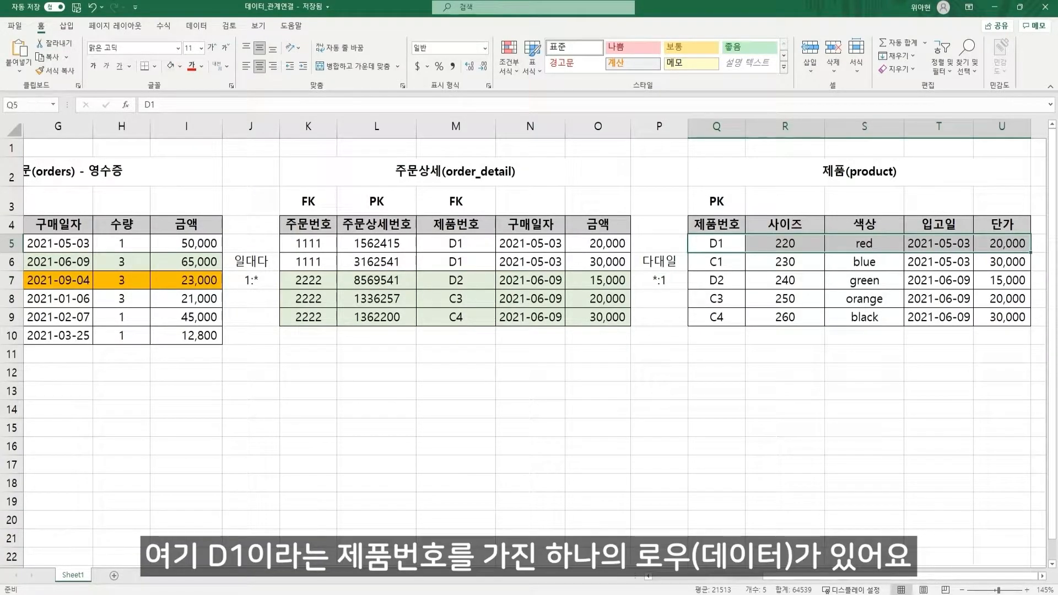
left_click(180, 66)
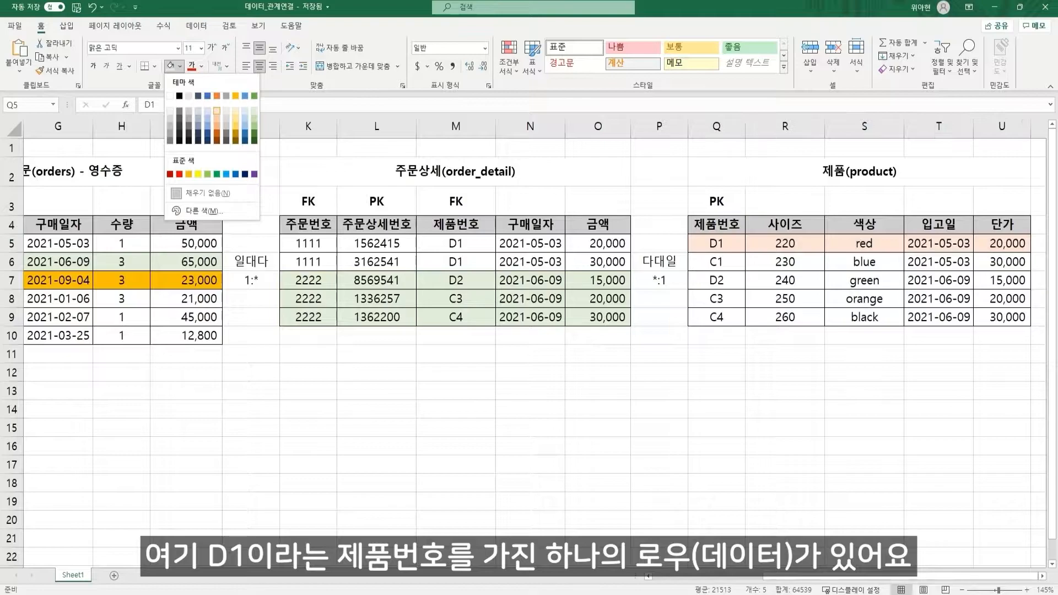
left_click(217, 108)
left_click(716, 243)
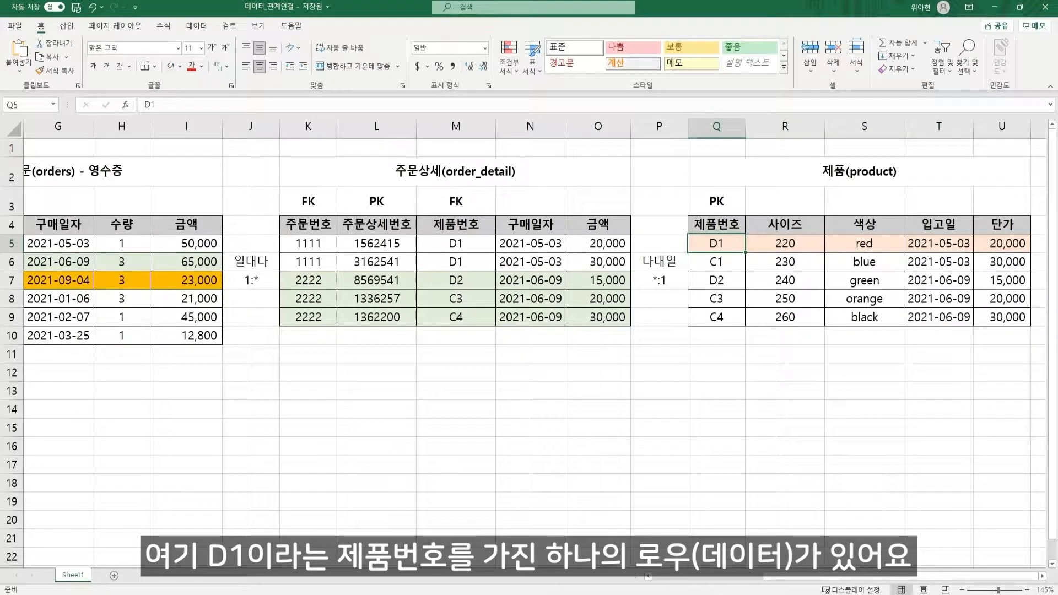
Compare the single D1 product row with the order_detail rows to review the many-to-one relationship.
left_click_drag(717, 244, 1001, 244)
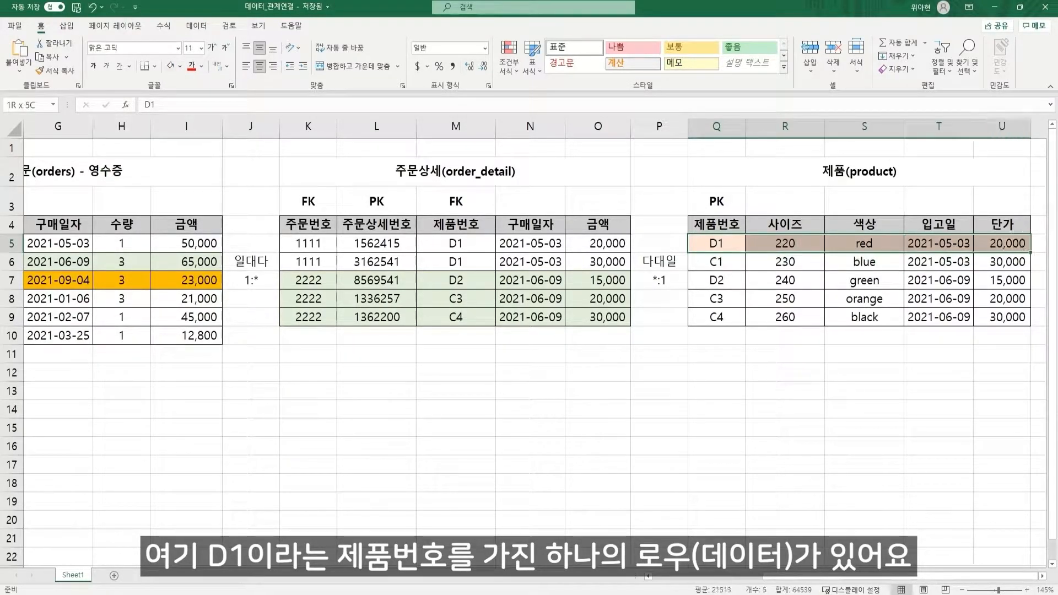
left_click(716, 244)
left_click_drag(716, 243, 1001, 243)
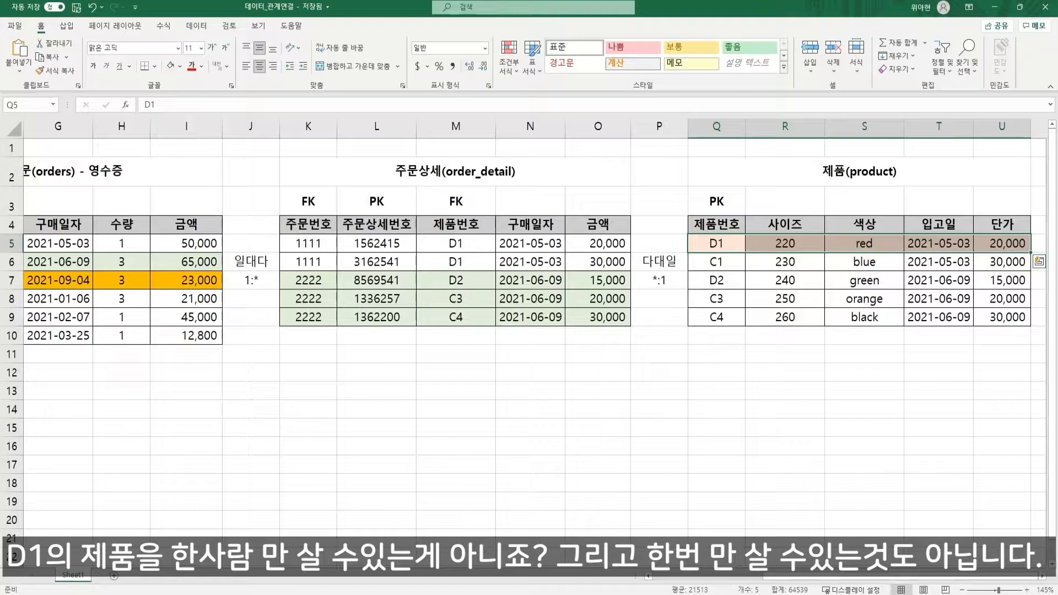
left_click(377, 225)
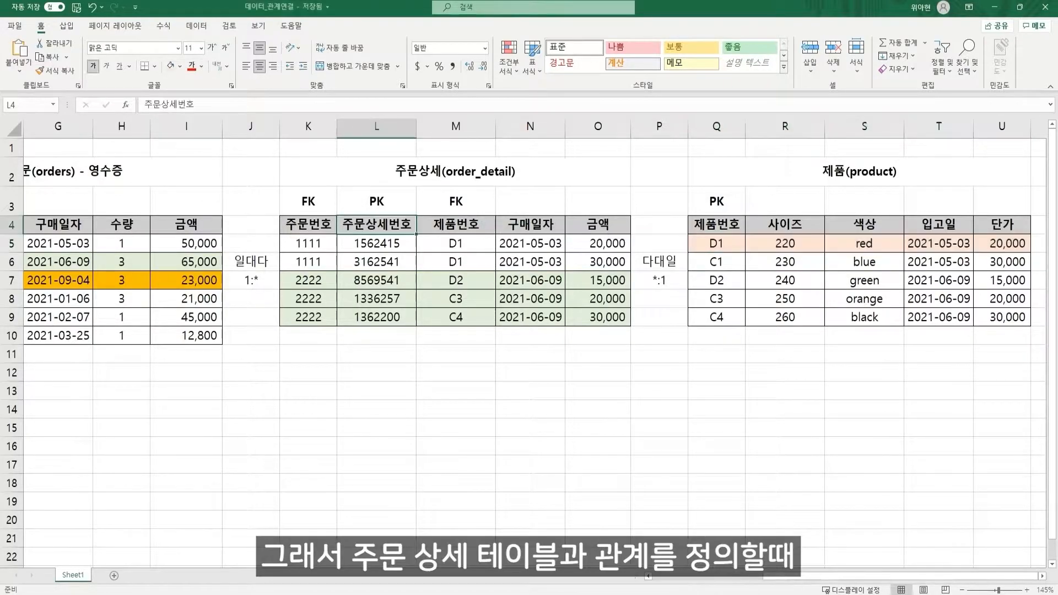
left_click_drag(308, 243, 598, 244)
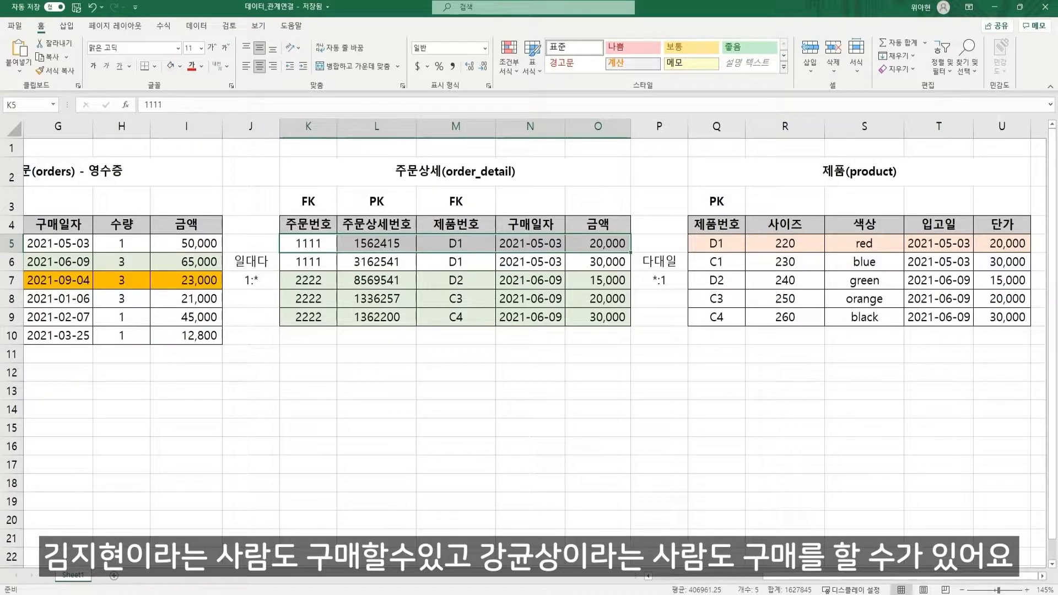
left_click_drag(308, 262, 598, 318)
left_click_drag(308, 224, 598, 502)
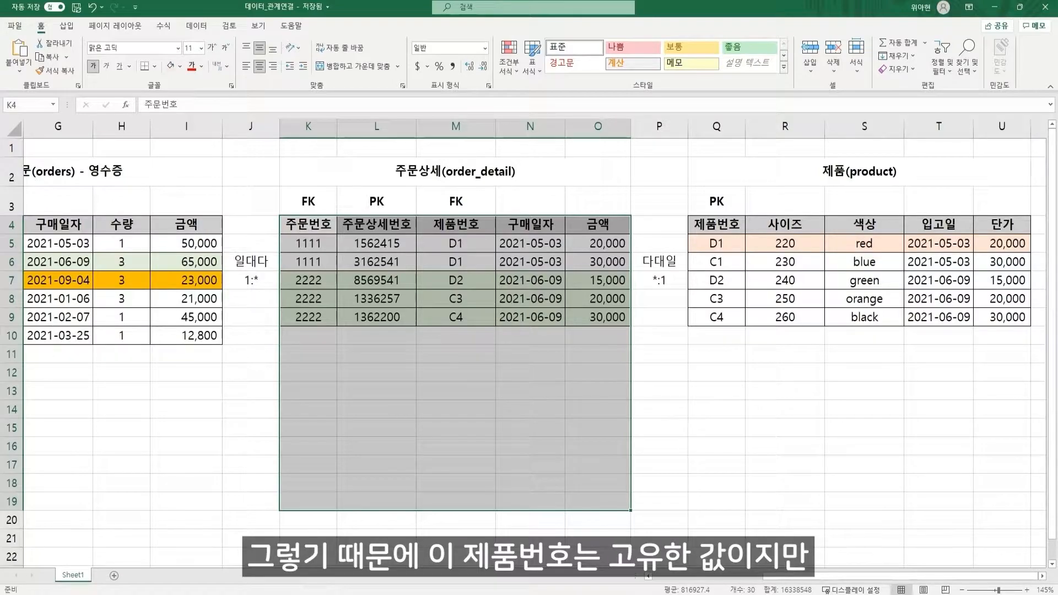
left_click(658, 244)
left_click_drag(717, 243, 1002, 244)
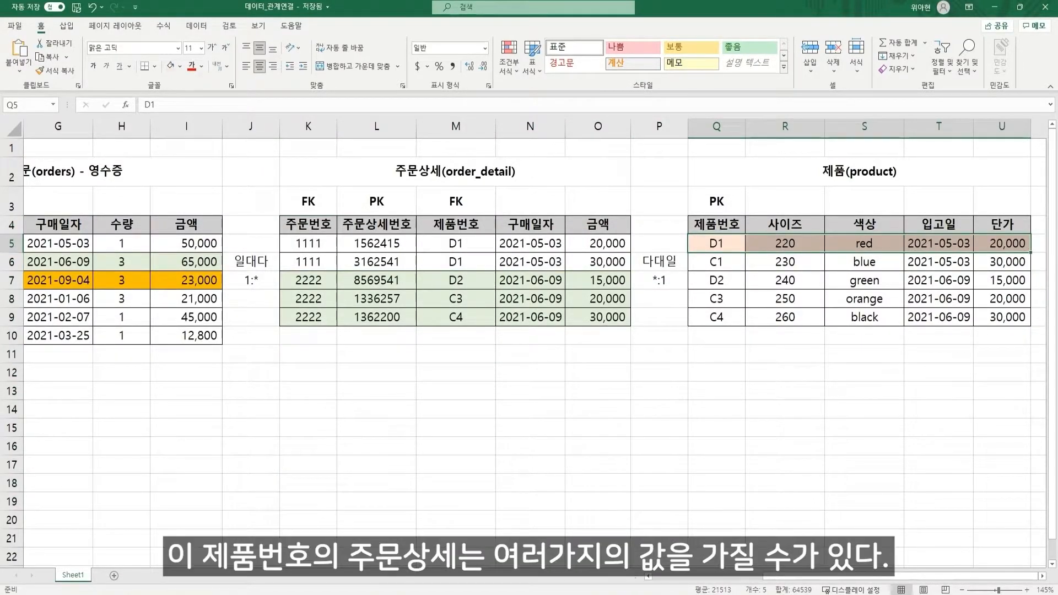
Review the remaining 제품번호 values in order_detail (M7:M9) and the 다대일 *:1 labels beside the product table.
left_click_drag(455, 280, 456, 318)
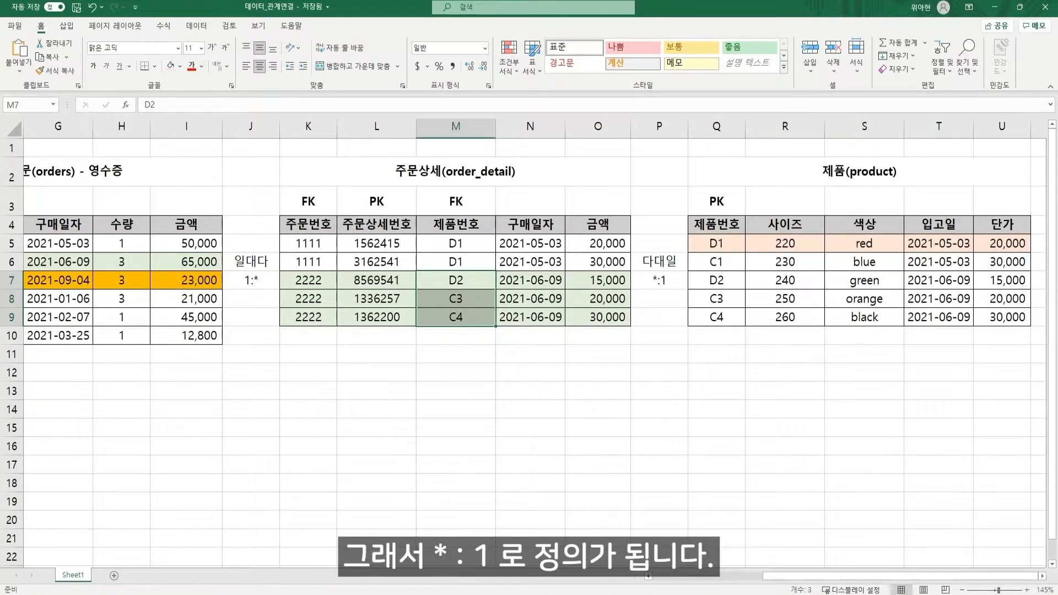
left_click(658, 262)
left_click(658, 280)
left_click(658, 224)
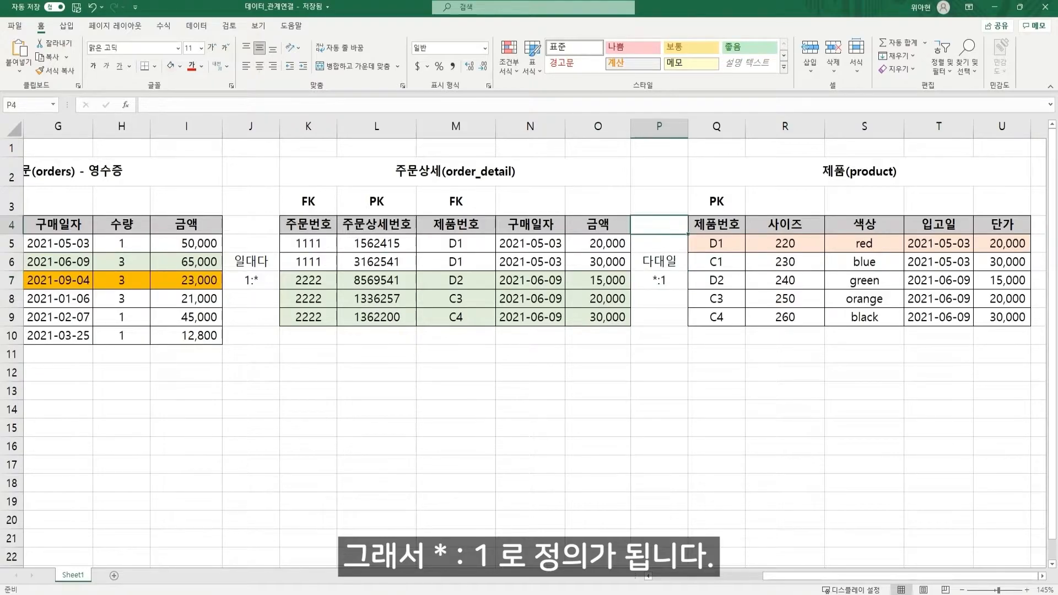
scroll(659, 225, "down", 3)
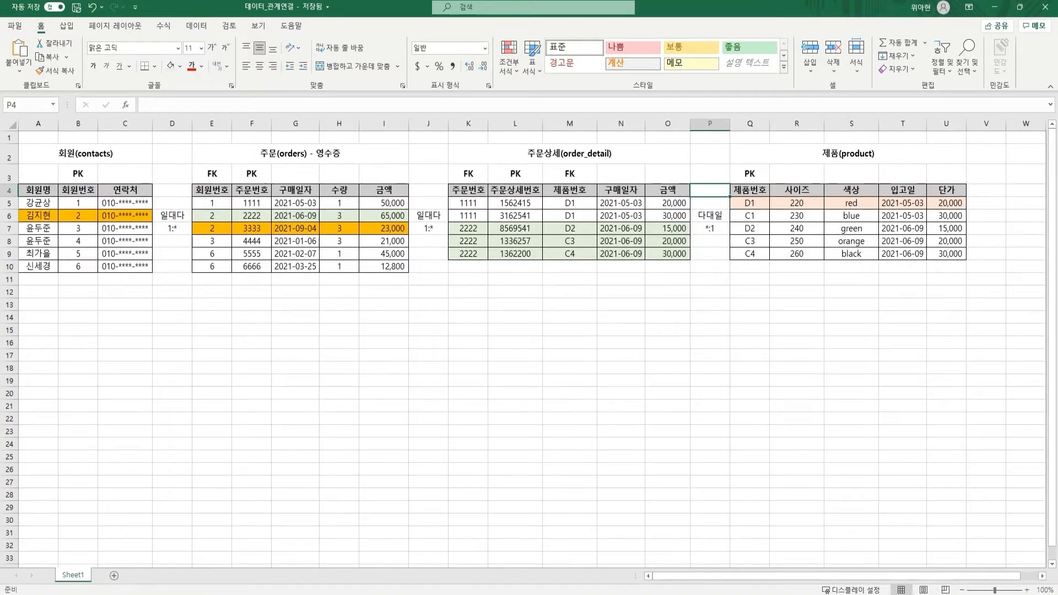
Switch to the Power BI Desktop model view, maximize its window and collapse the properties (속성) pane.
mouse_move(584, 593)
left_click(535, 563)
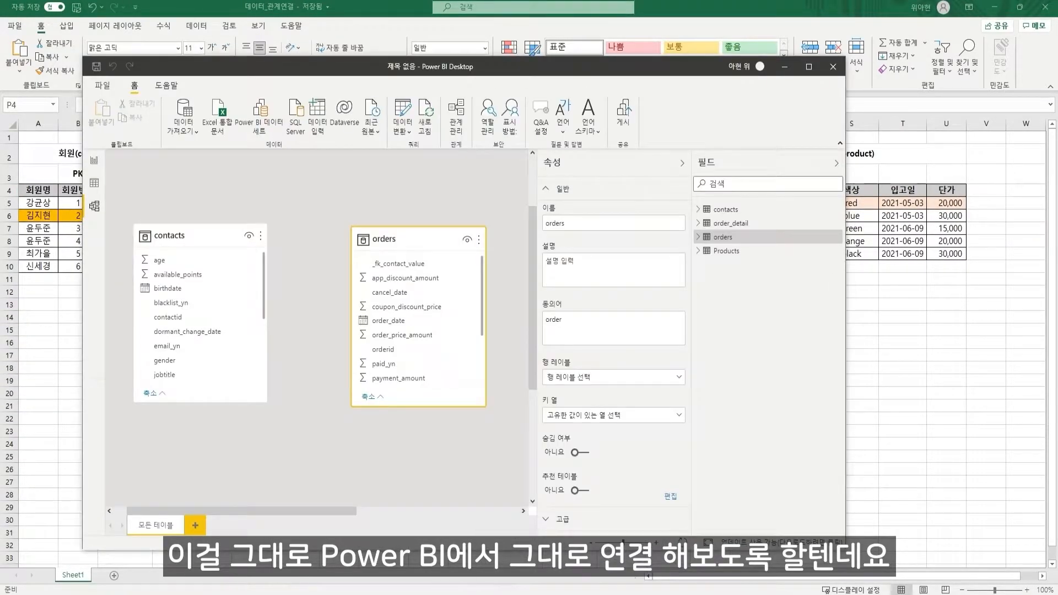
key("super+Up")
left_click(895, 104)
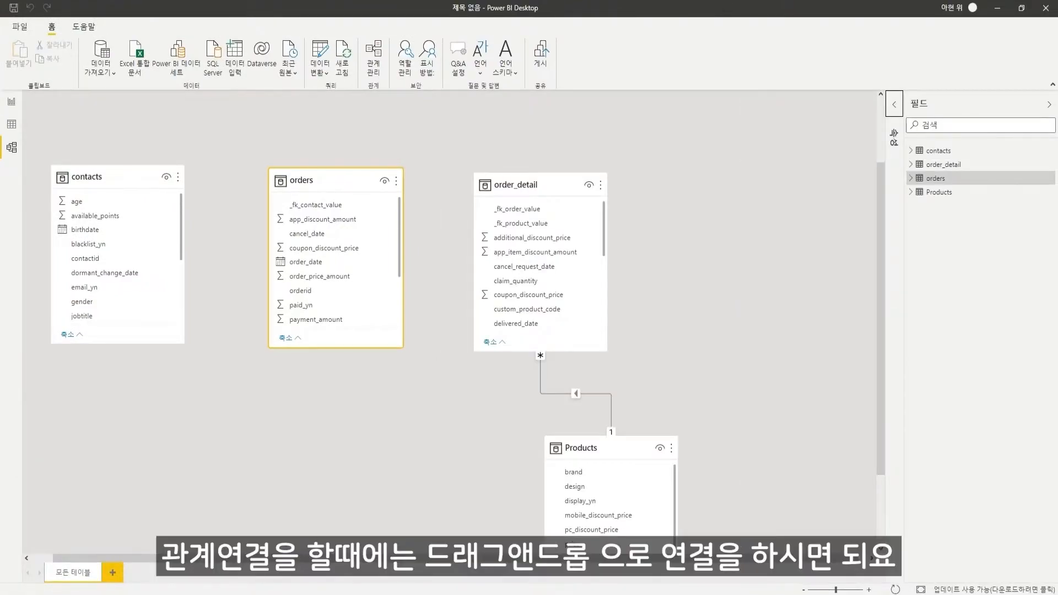
scroll(452, 330, "down", 2)
scroll(452, 330, "up", 2)
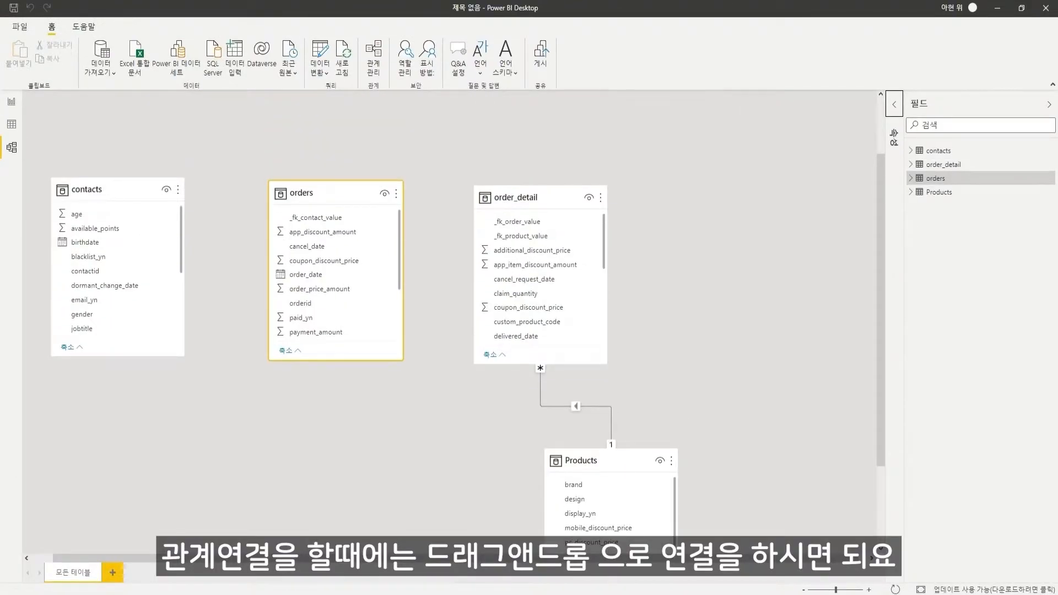
Create a relationship from contactid in the contacts table to _fk_contact_value in the orders table.
left_click(110, 190)
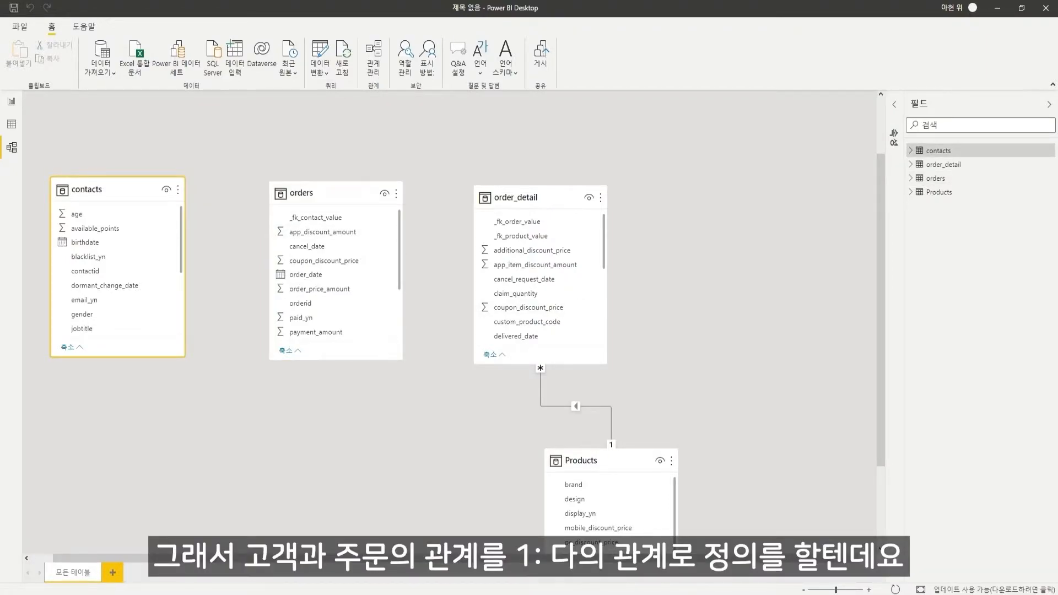
left_click(331, 192)
left_click(110, 189)
left_click(331, 193)
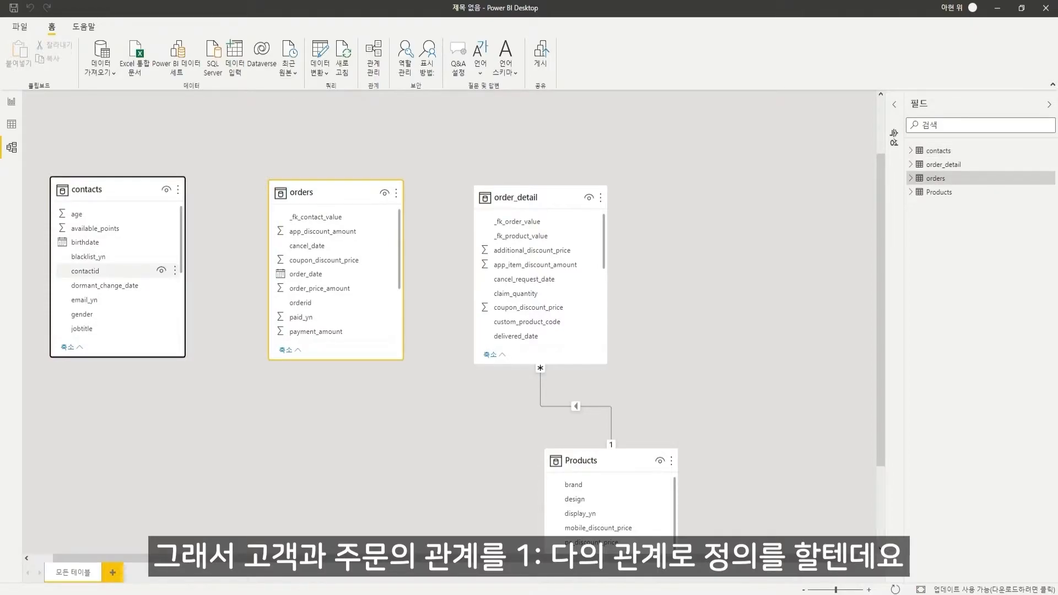
scroll(111, 353, "up", 2)
scroll(110, 353, "up", 1)
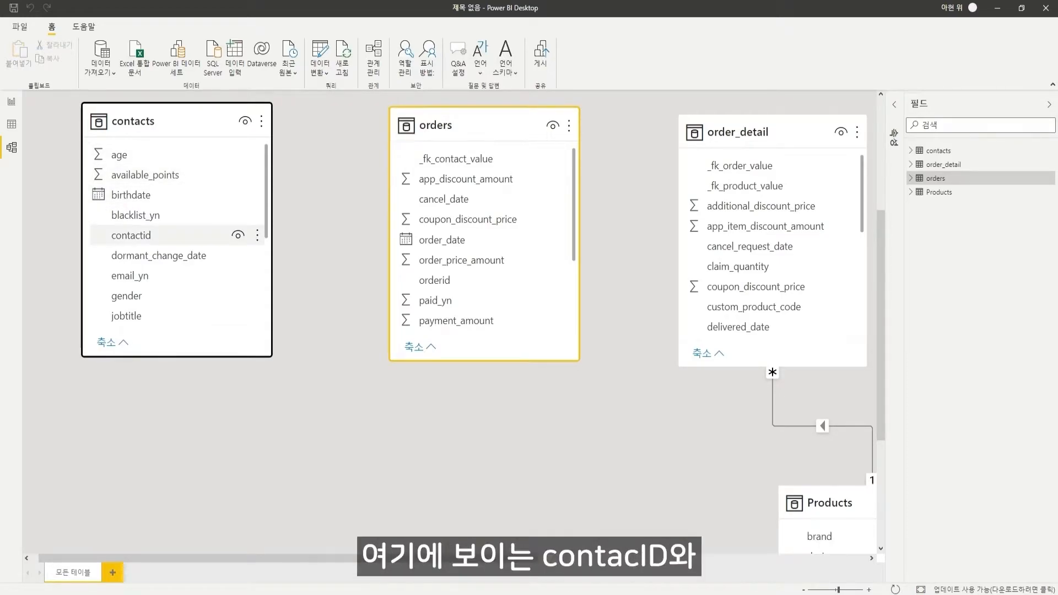
left_click(131, 235)
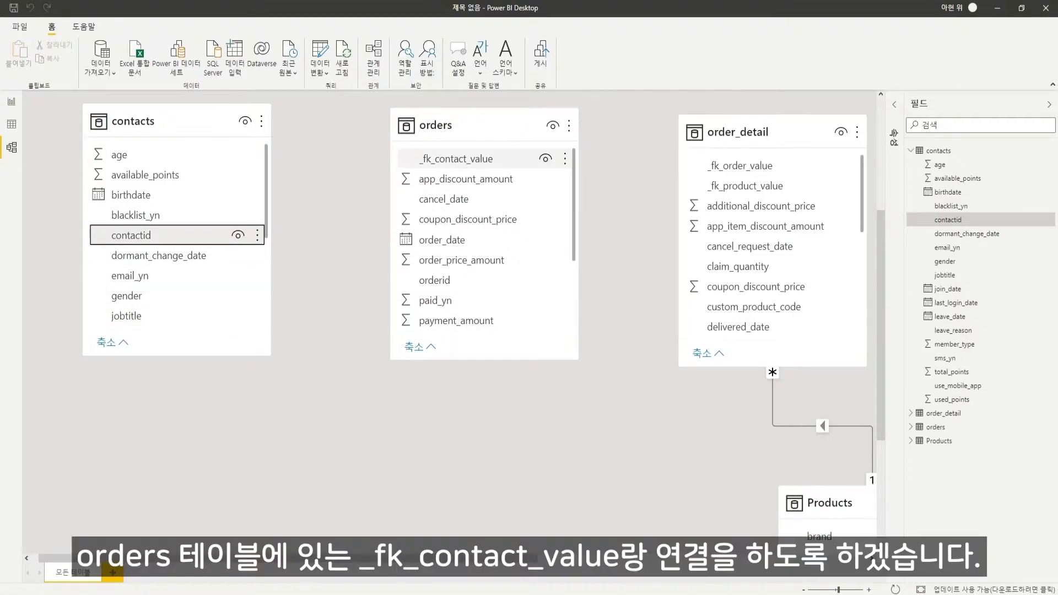
left_click(455, 159)
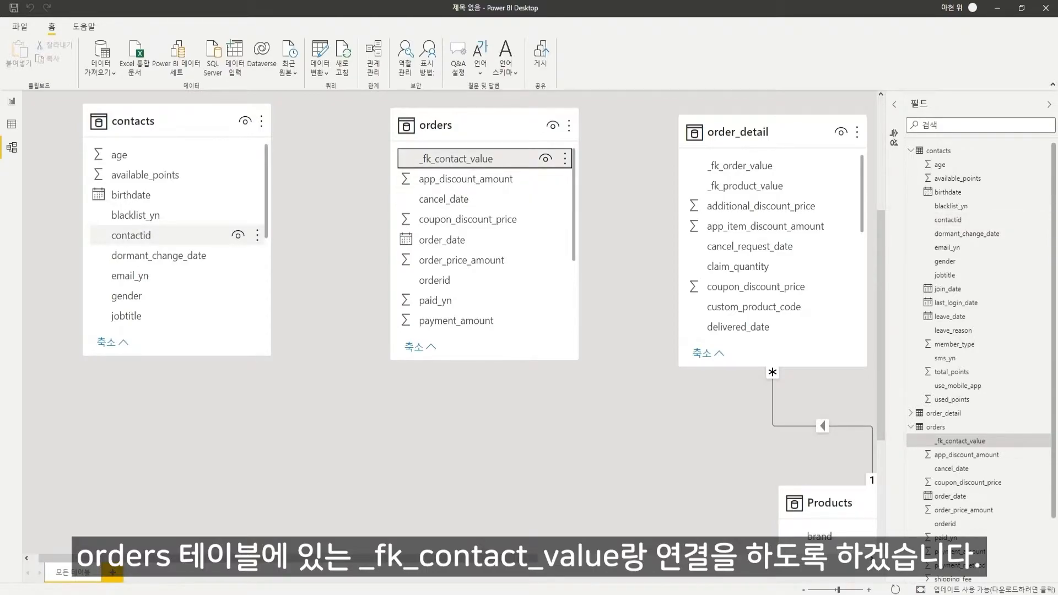
left_click_drag(165, 236, 418, 158)
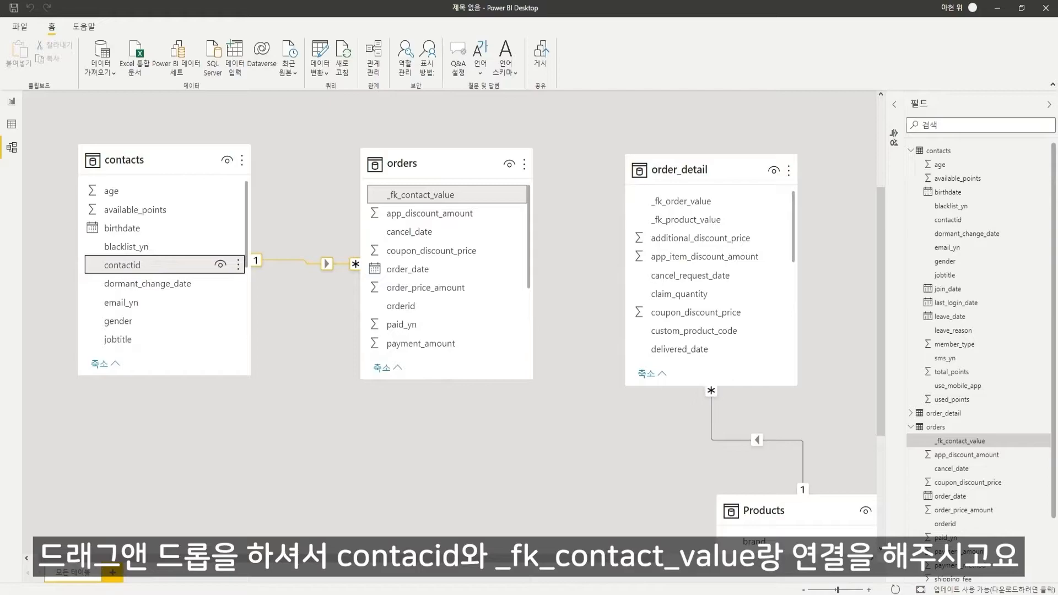
Create a relationship from orderid in the orders table to _fk_order_value in the order_detail table.
left_click(453, 163)
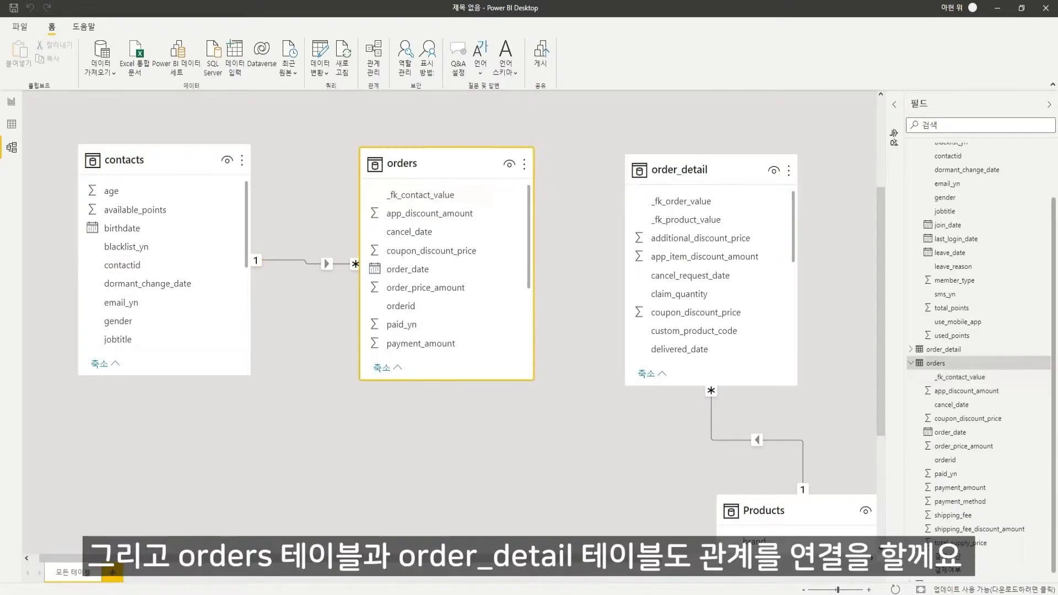
left_click(711, 170)
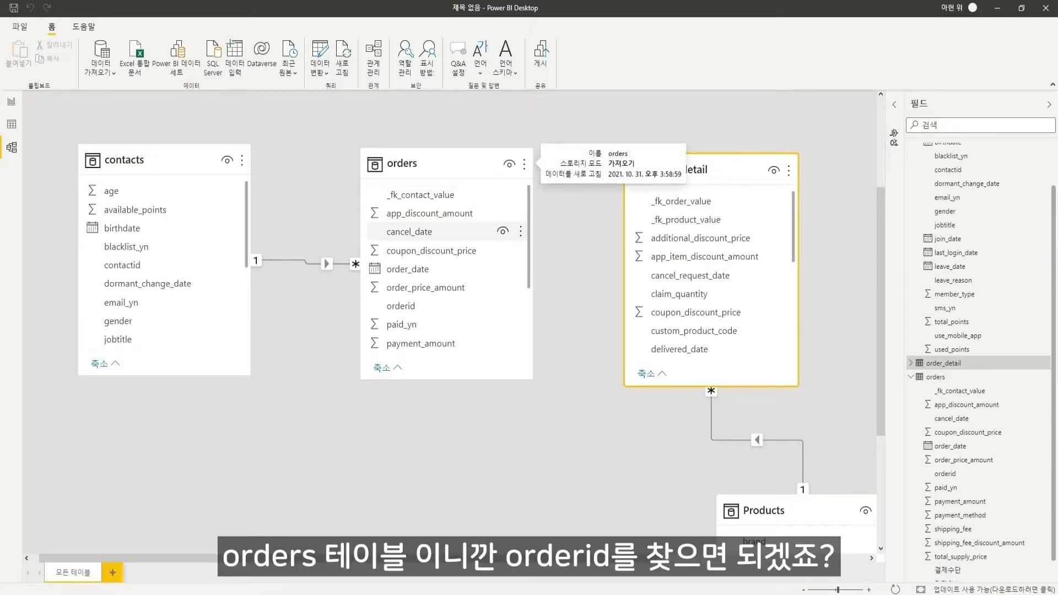
left_click(422, 306)
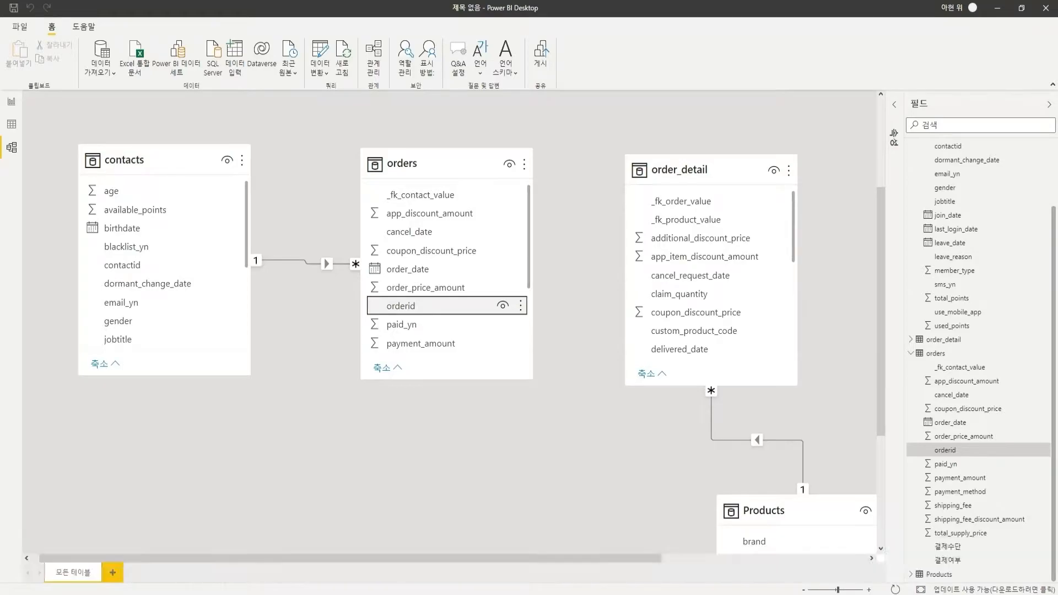
left_click_drag(722, 170, 729, 161)
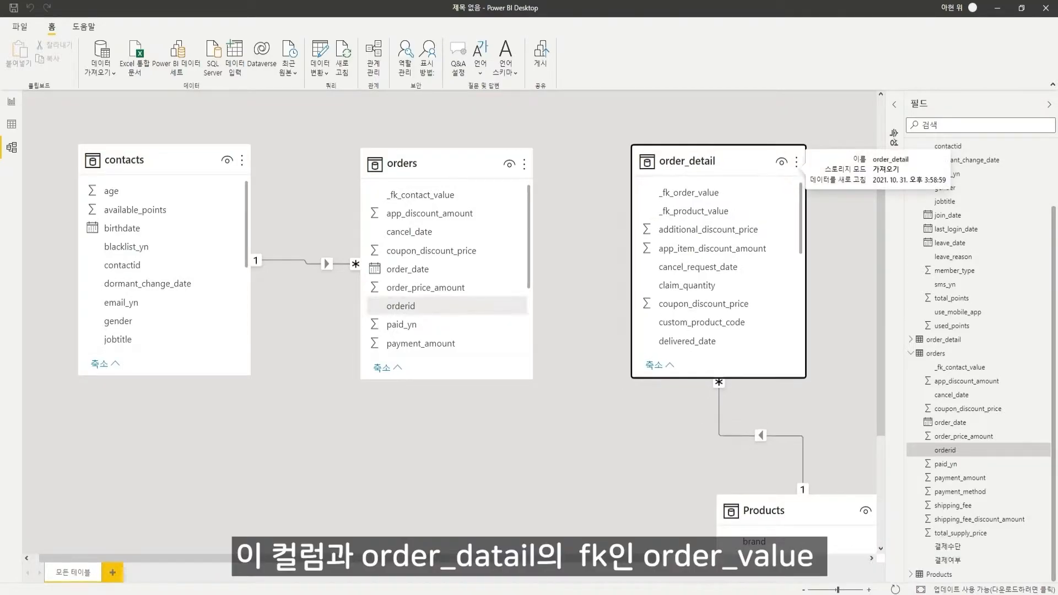
left_click(707, 192)
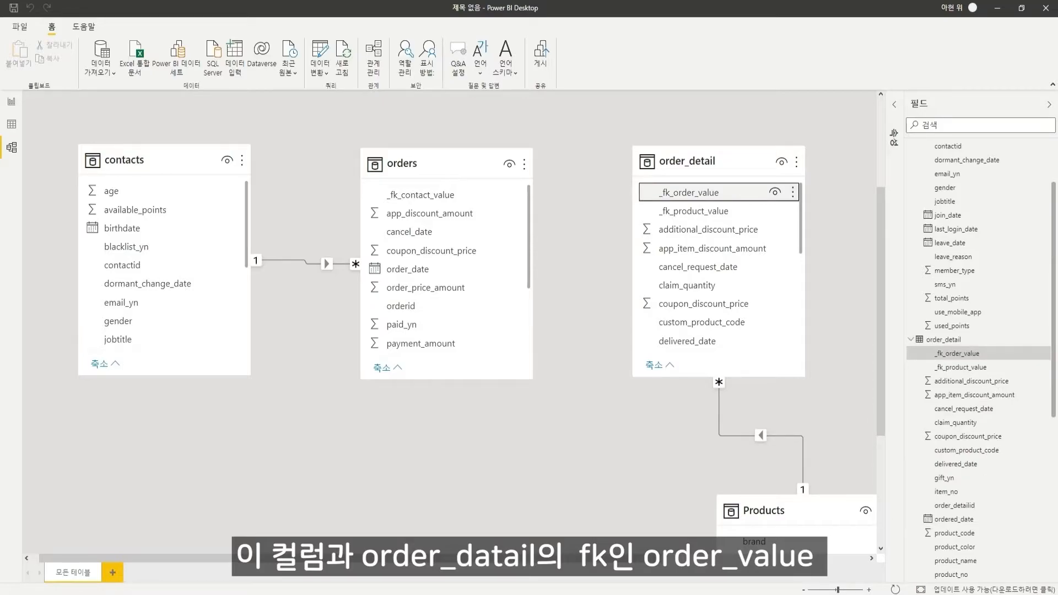
left_click_drag(420, 305, 668, 192)
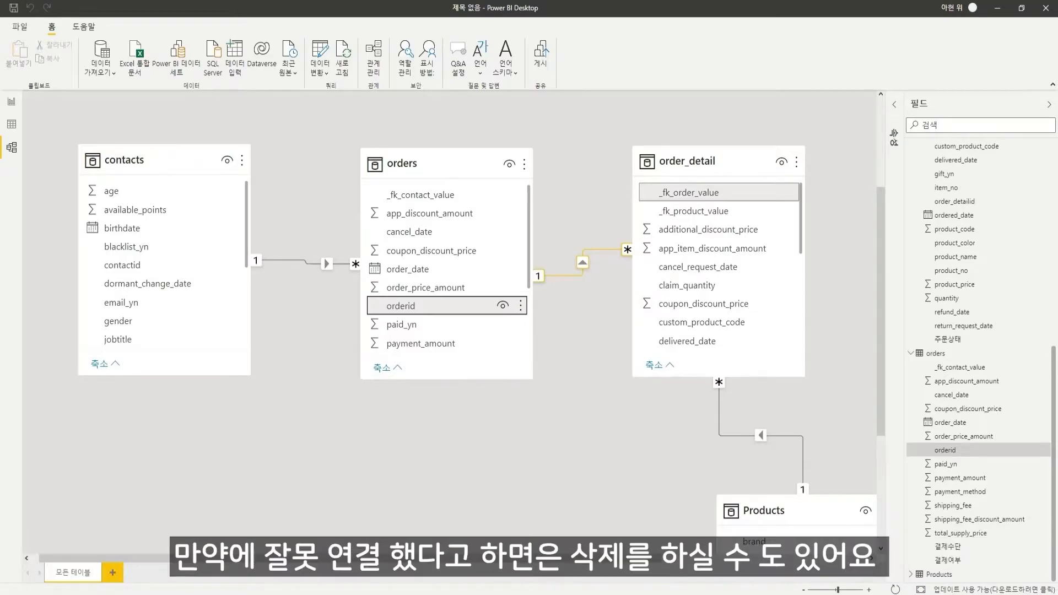
Open the properties of the orders–order_detail relationship and examine its selected tables and linked columns.
right_click(576, 275)
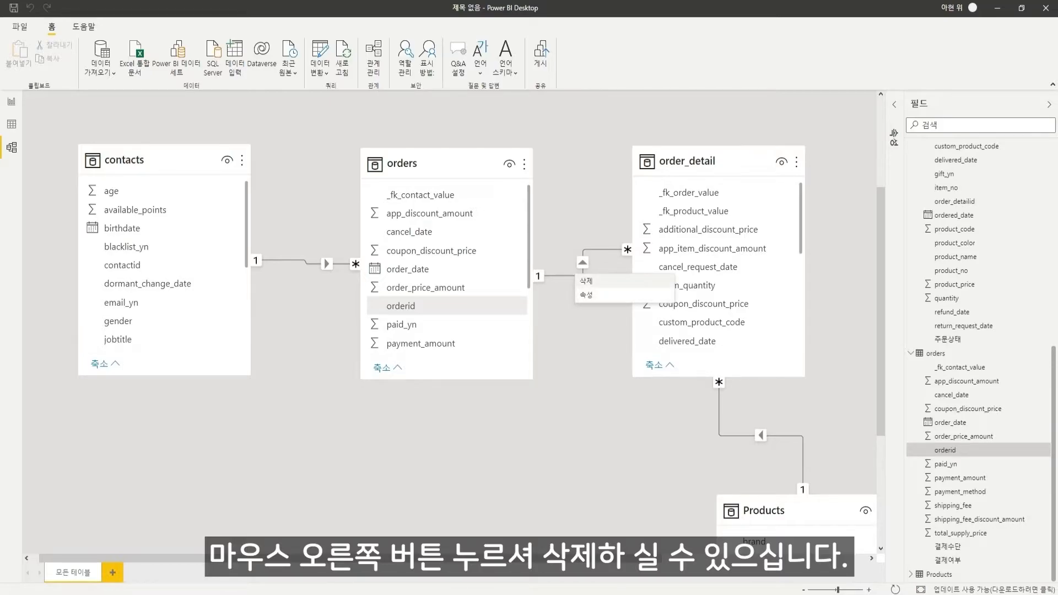
left_click(587, 295)
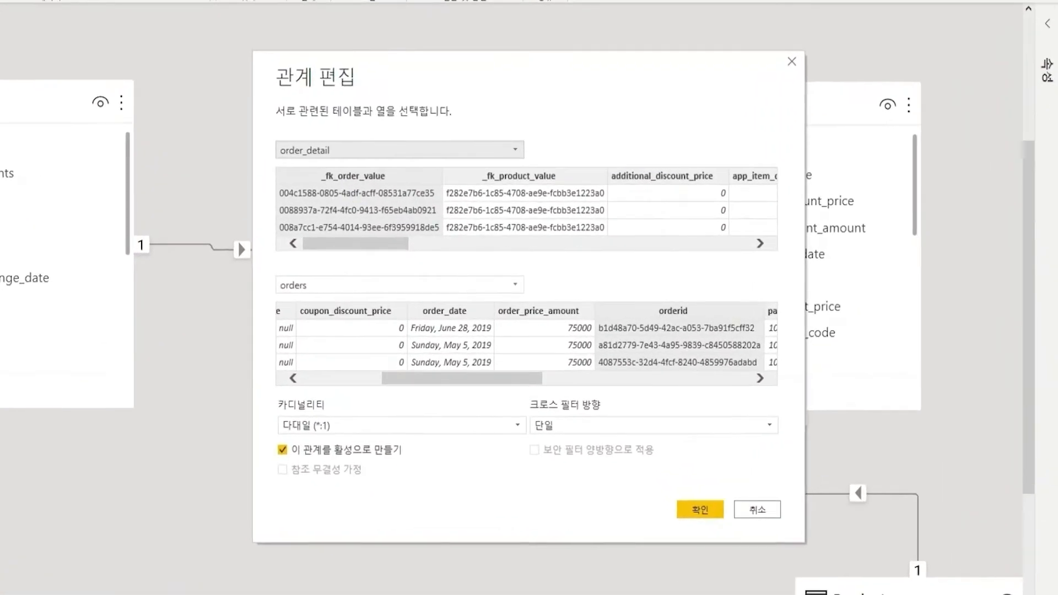
left_click_drag(506, 66, 479, 34)
left_click(372, 118)
left_click(372, 118)
left_click(353, 144)
left_click(408, 253)
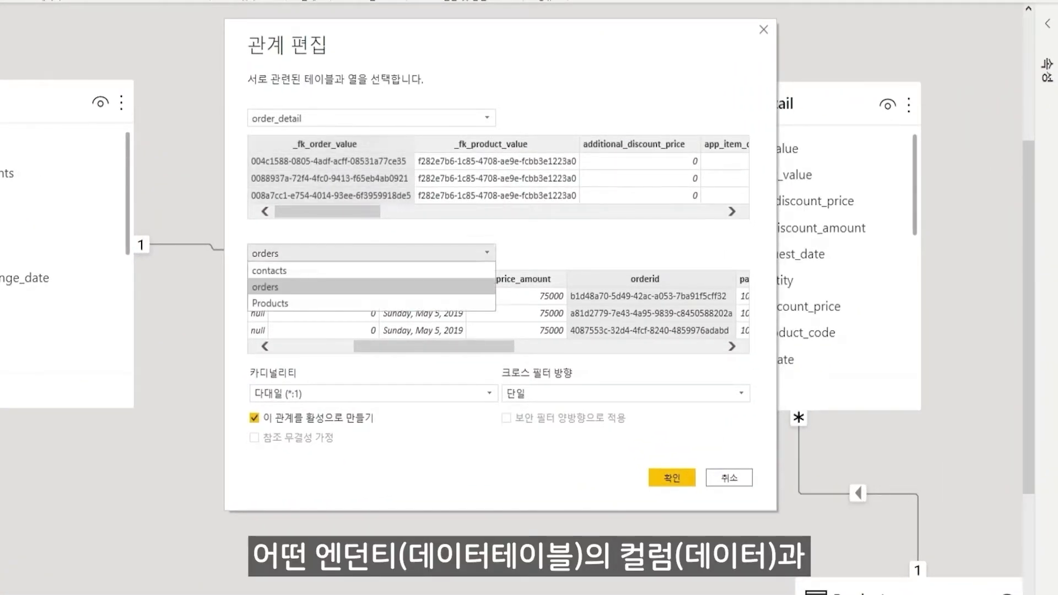
left_click(408, 253)
left_click(650, 313)
left_click_drag(434, 345, 399, 346)
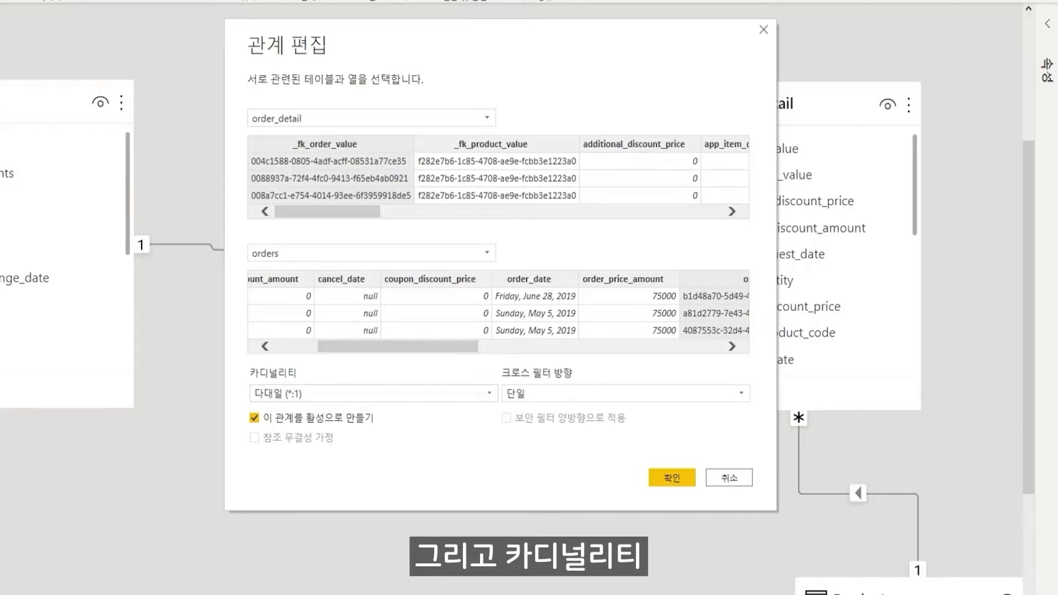
Review the cardinality and cross-filter direction options, then accept the relationship with 다대일 (*:1) and 단일.
left_click(374, 393)
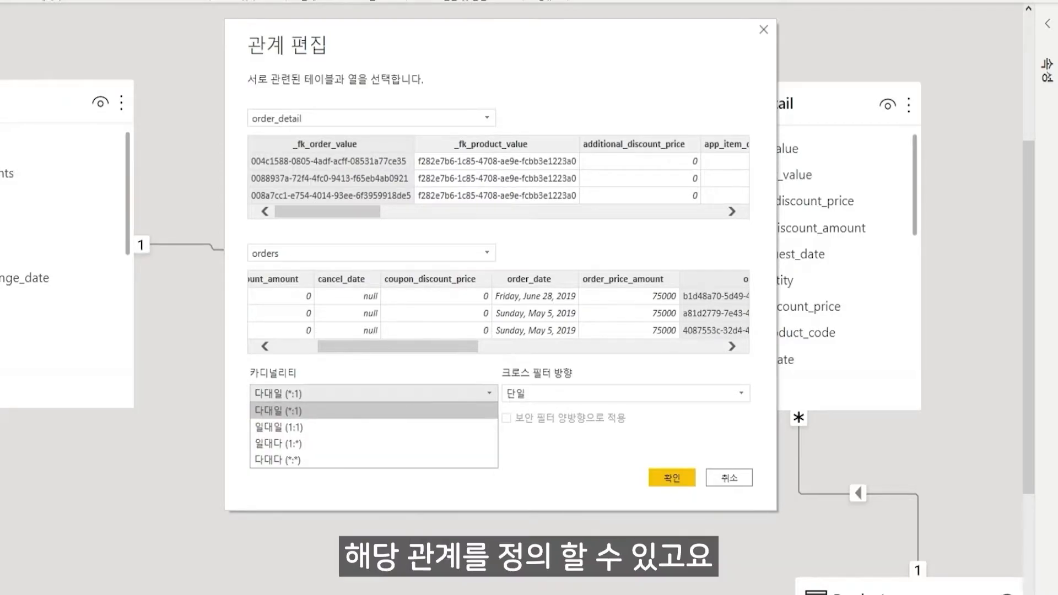
left_click(374, 394)
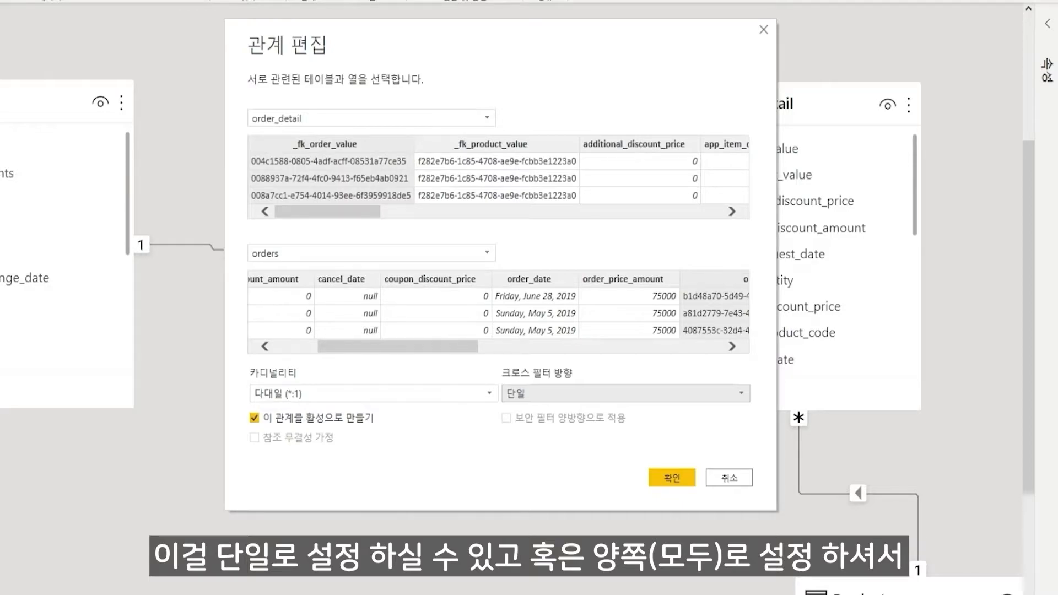
left_click(625, 393)
left_click(626, 393)
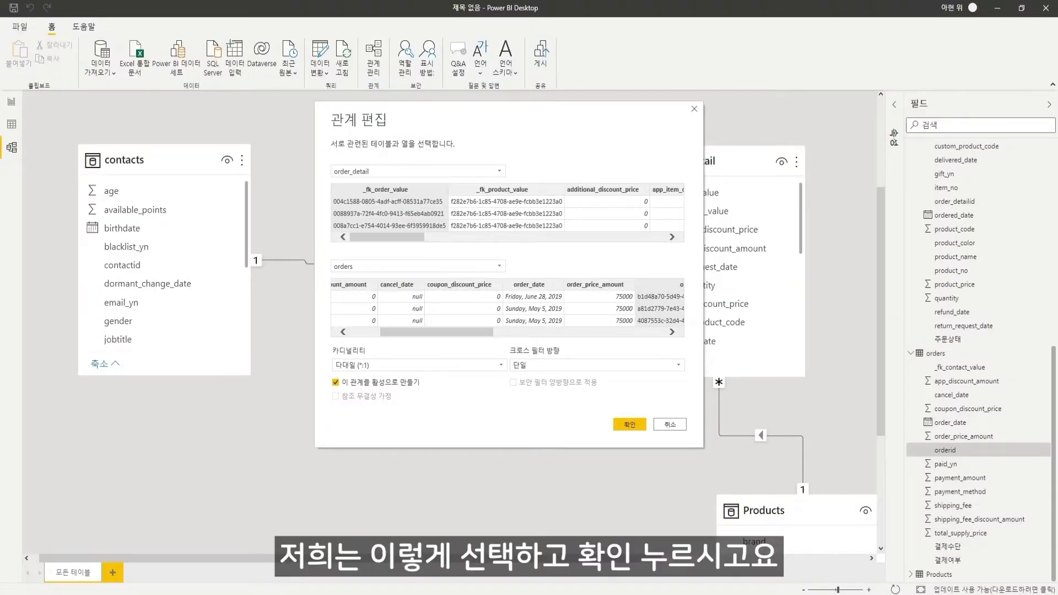
left_click_drag(542, 113, 479, 116)
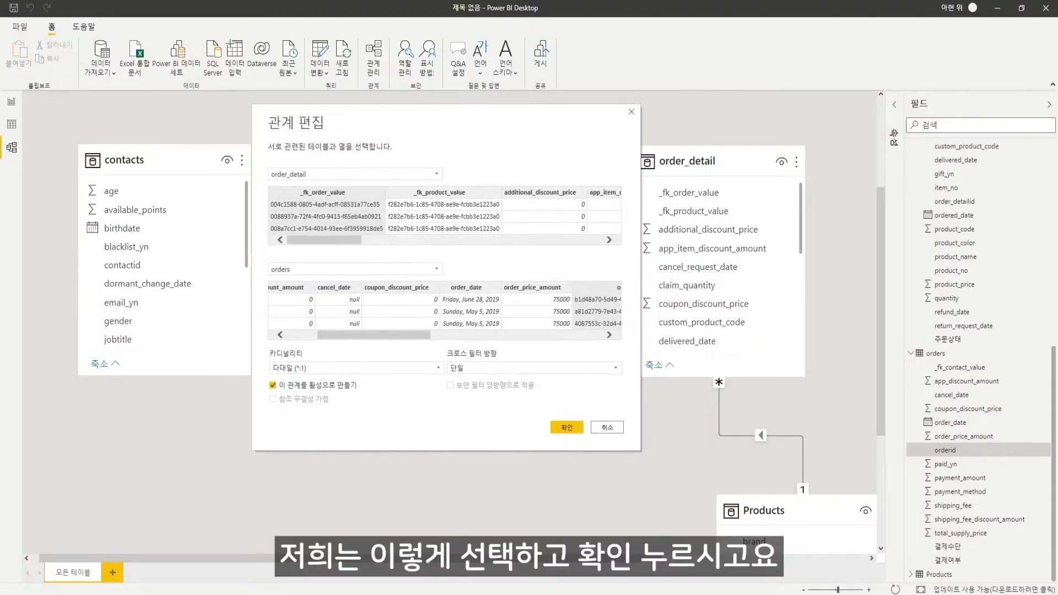
left_click(566, 427)
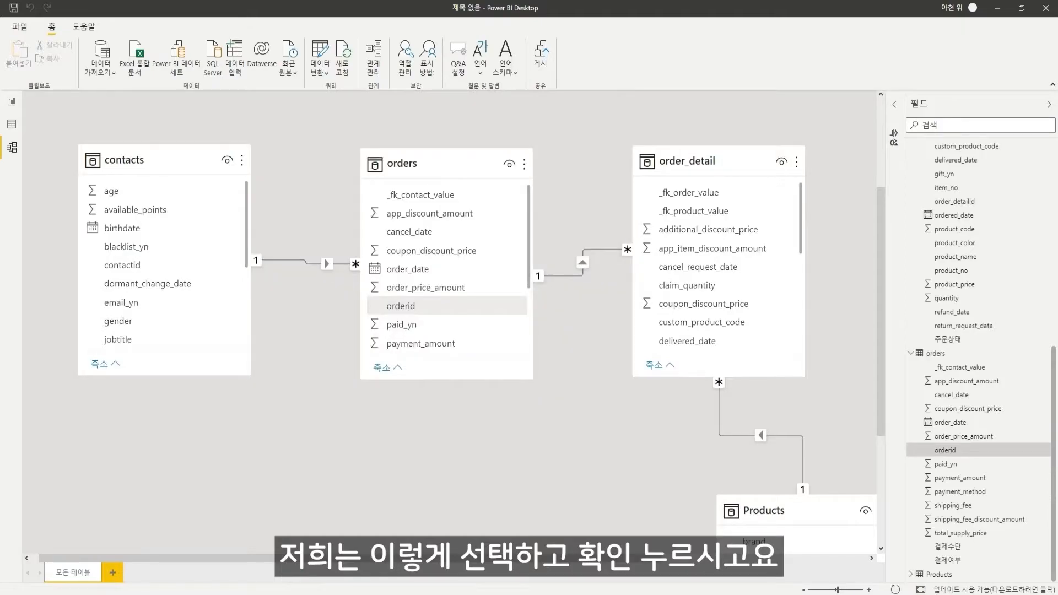
Move the Products table up beside the order_detail table in the model diagram.
left_click_drag(441, 558, 633, 558)
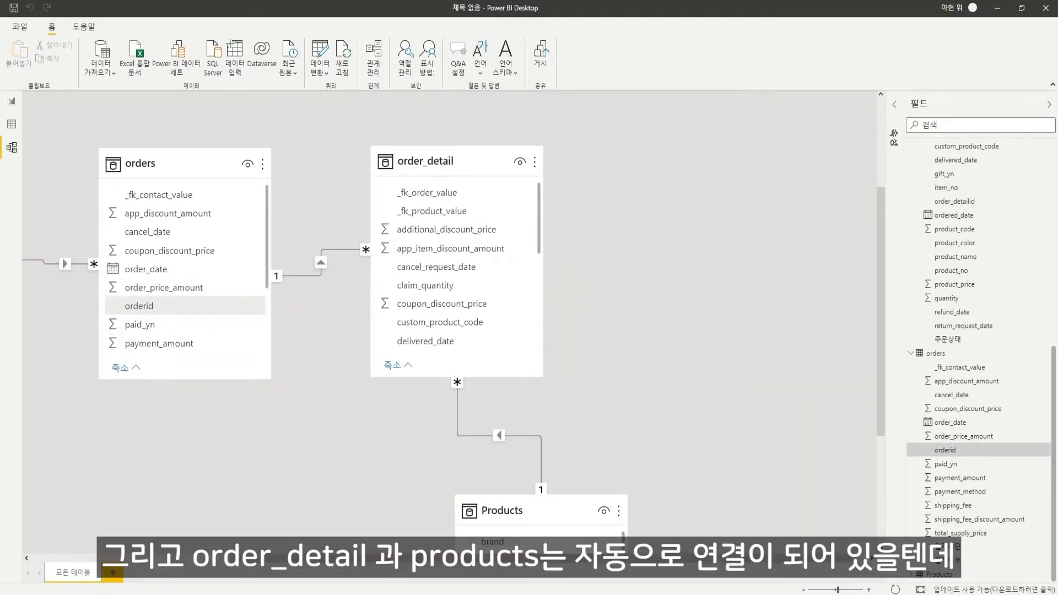
left_click(463, 162)
left_click_drag(540, 510, 741, 302)
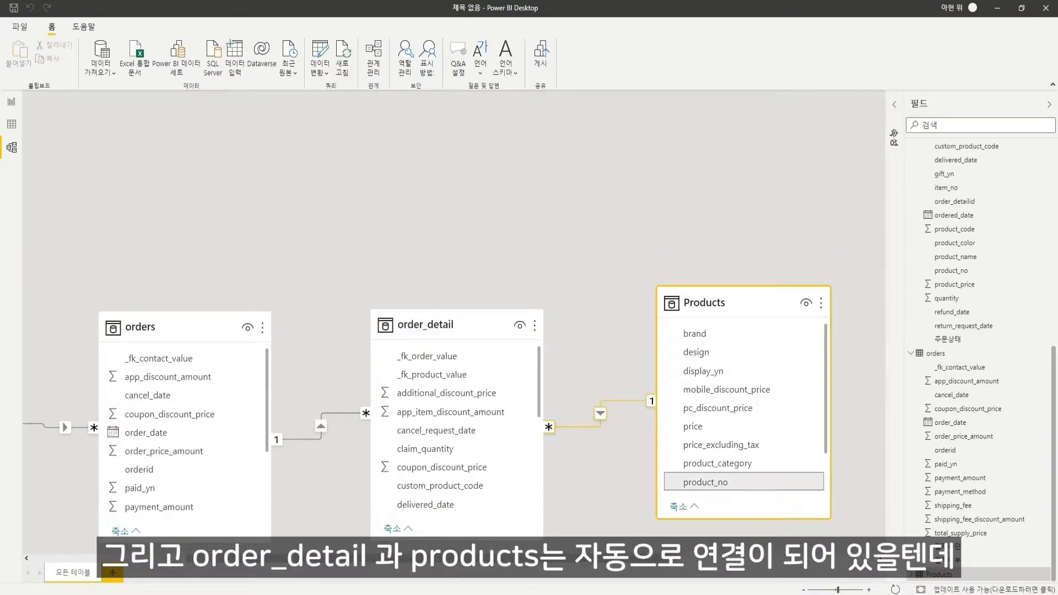
scroll(490, 430, "down", 2)
scroll(490, 429, "up", 2)
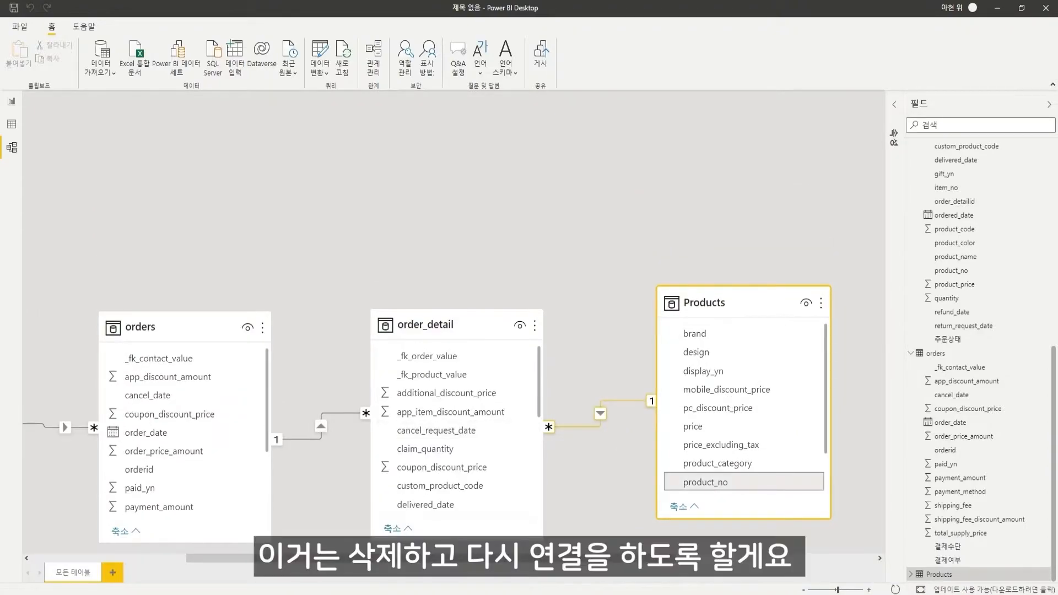
Delete the existing relationship between the order_detail and Products tables.
right_click(585, 426)
left_click(597, 433)
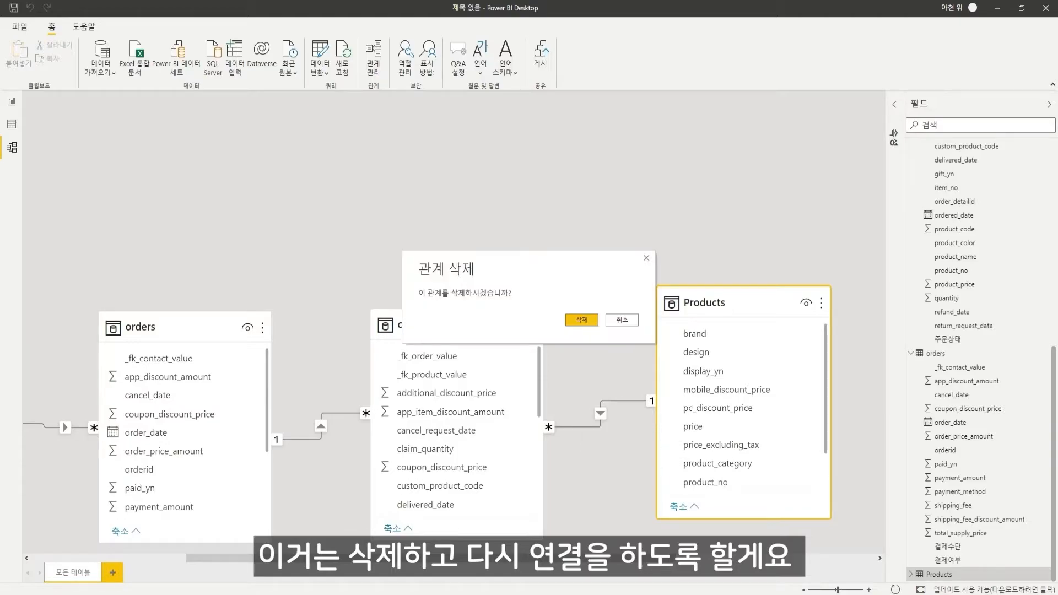
key("Return")
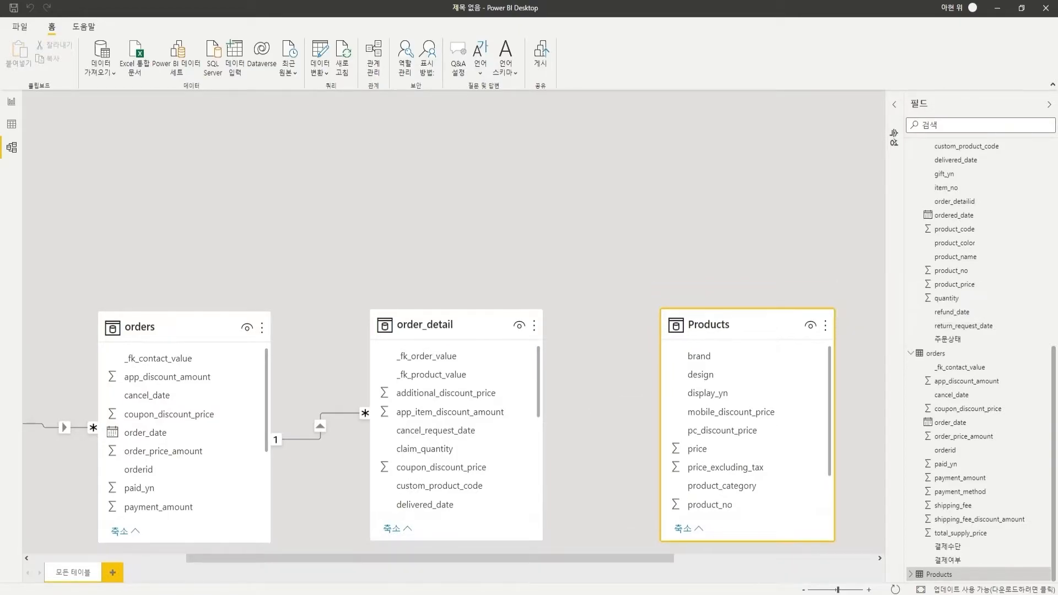
Create a relationship from _fk_product_value in order_detail to productid in the Products table.
scroll(744, 449, "down", 1)
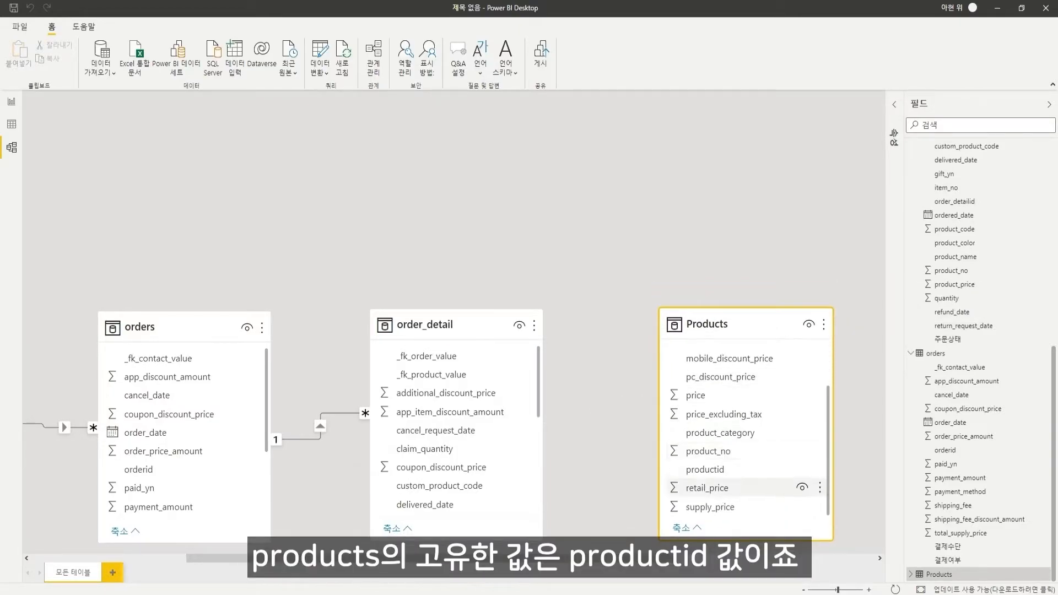
left_click(722, 469)
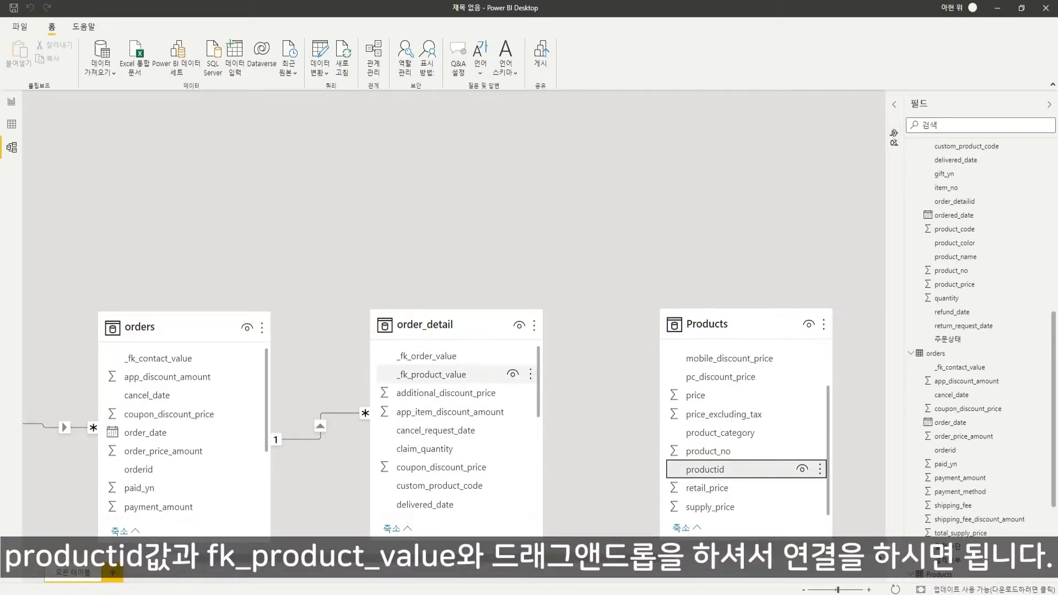
left_click_drag(430, 374, 710, 469)
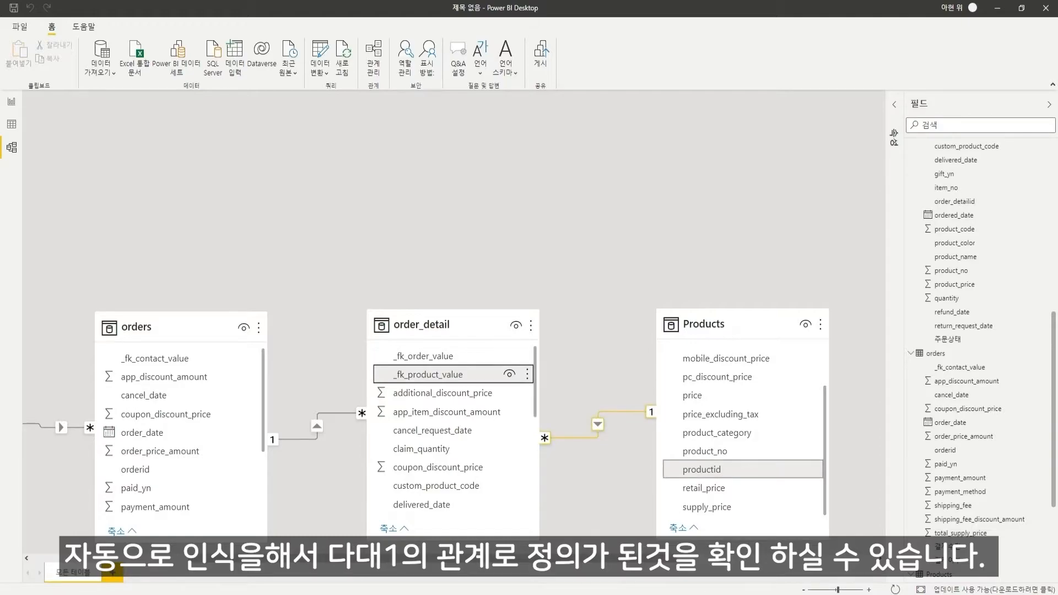
Switch from the model diagram to the report view.
scroll(595, 380, "down", 2)
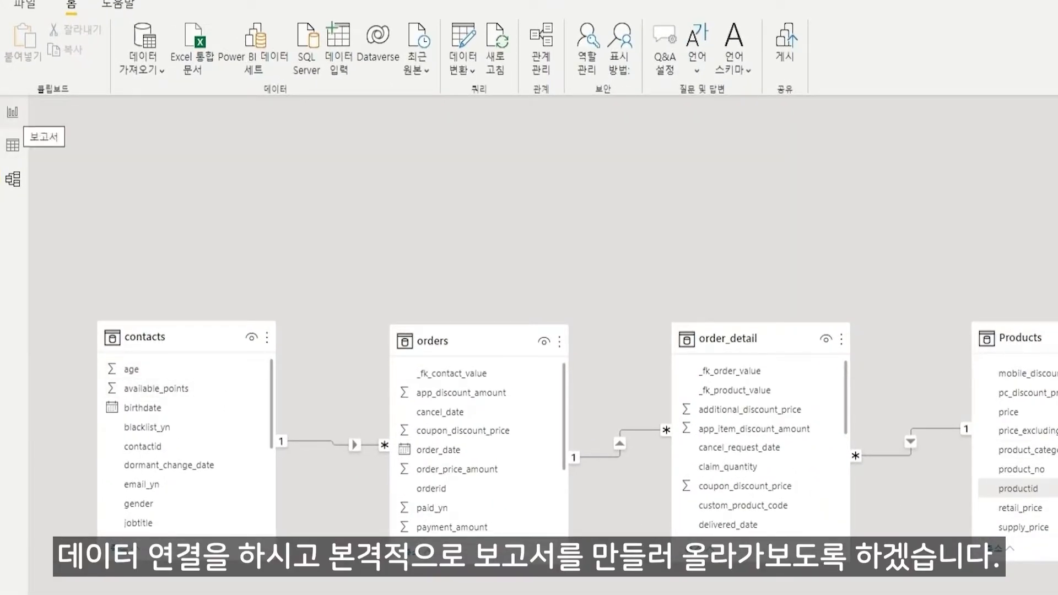
left_click(12, 112)
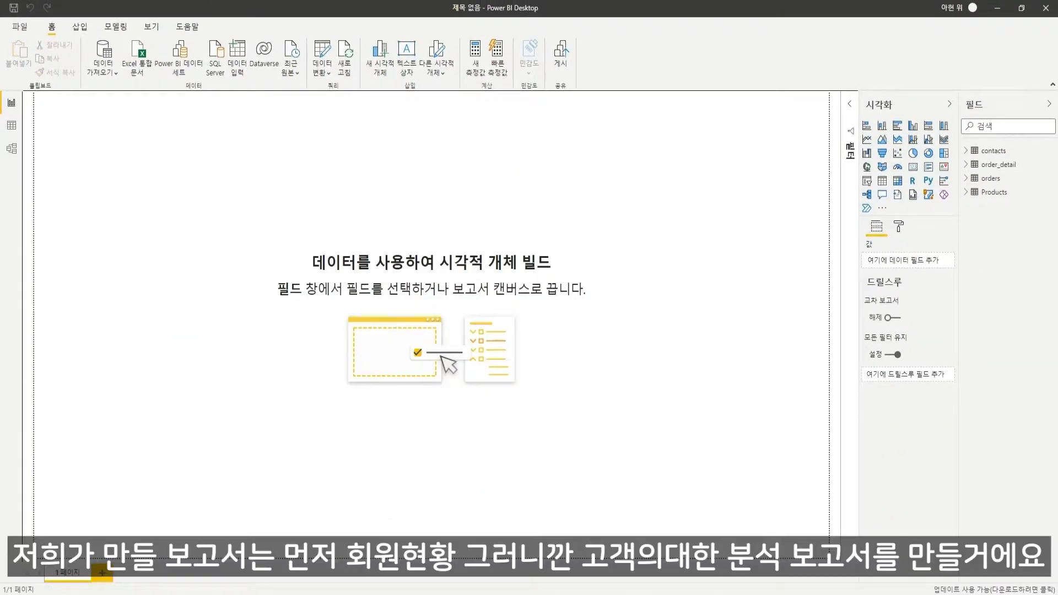
Bring up the finished PowerBI_실습파일 report and examine the 회원 현황 page's cards, slicers and charts, then return to the untitled report.
left_click_drag(1057, 62, 282, 44)
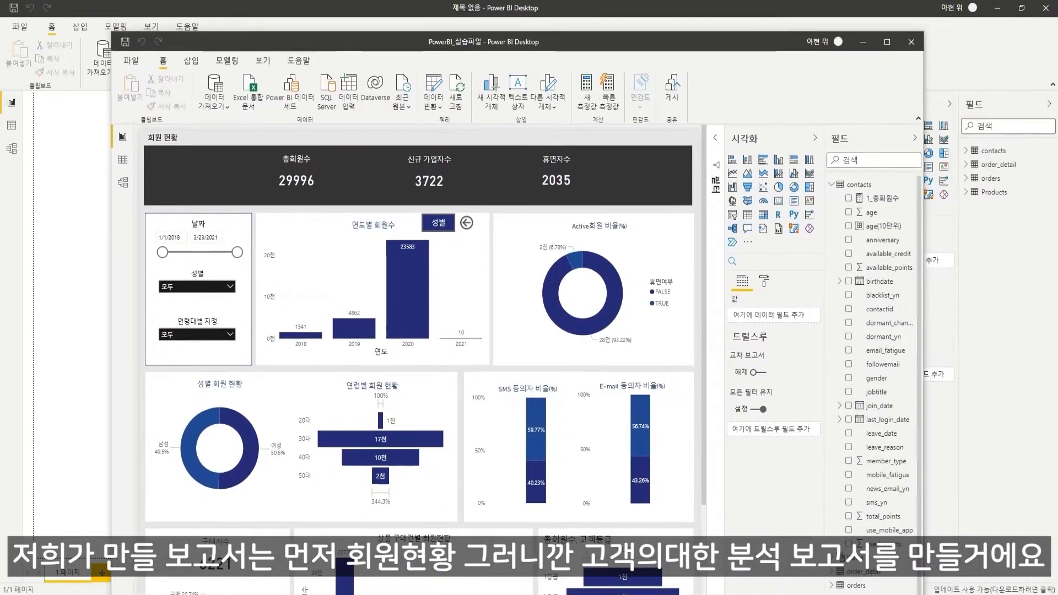
double_click(281, 44)
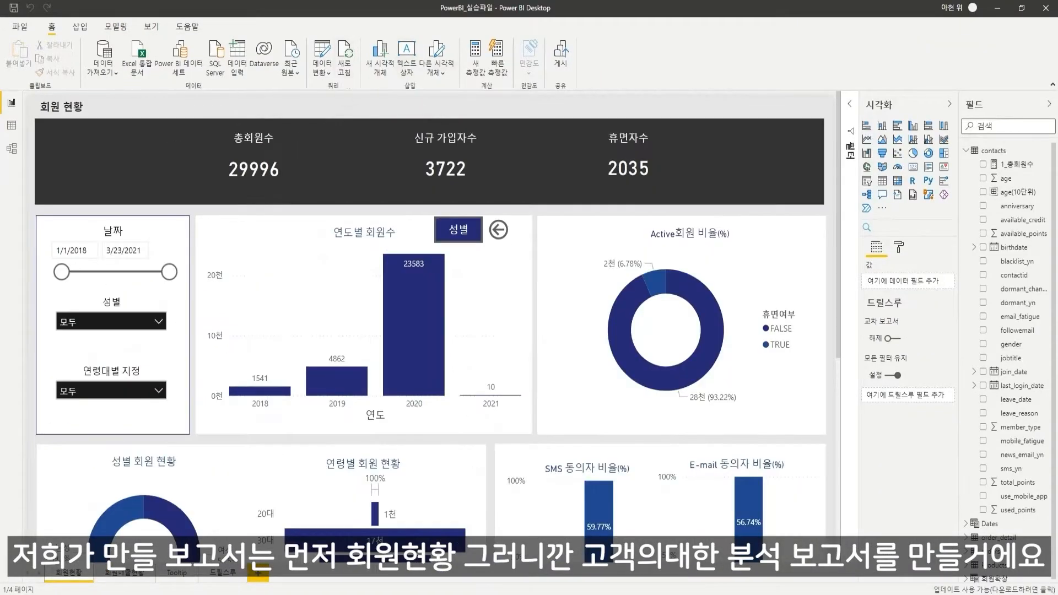
scroll(429, 328, "down", 8)
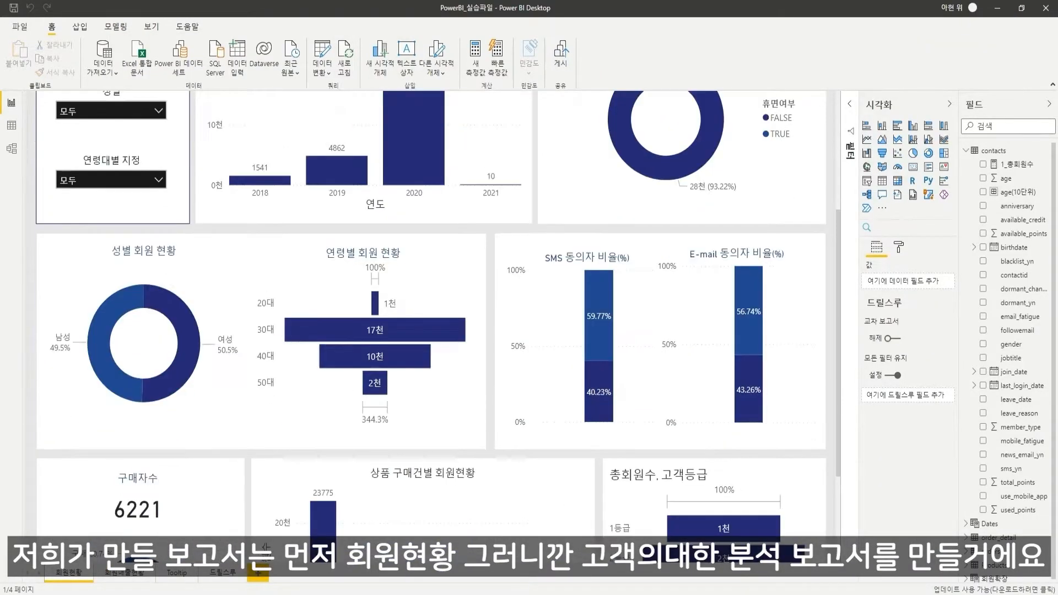
scroll(429, 327, "up", 8)
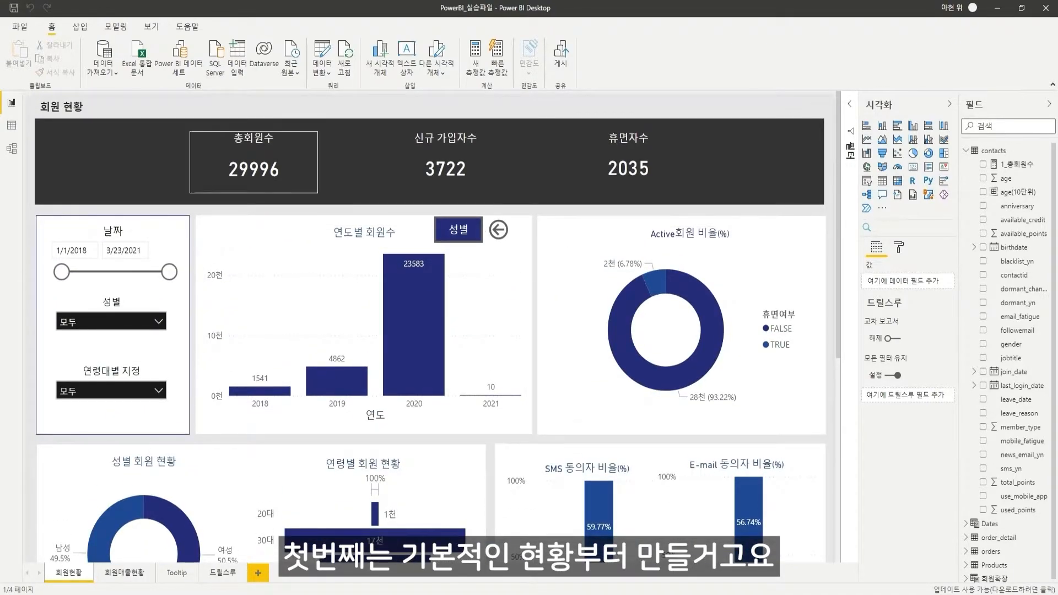
left_click(254, 165)
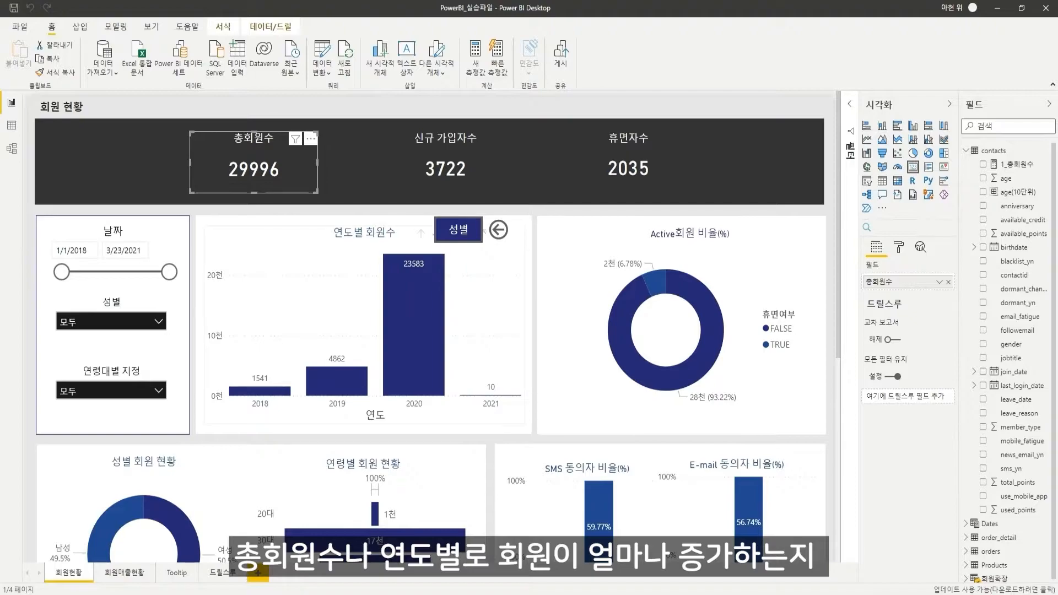
left_click(384, 243)
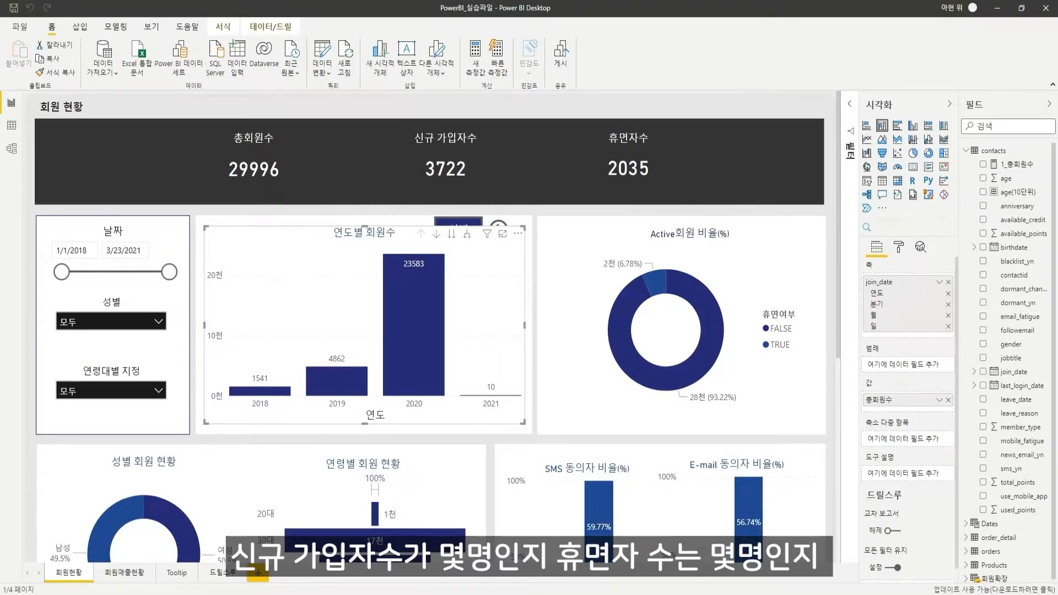
scroll(429, 331, "down", 3)
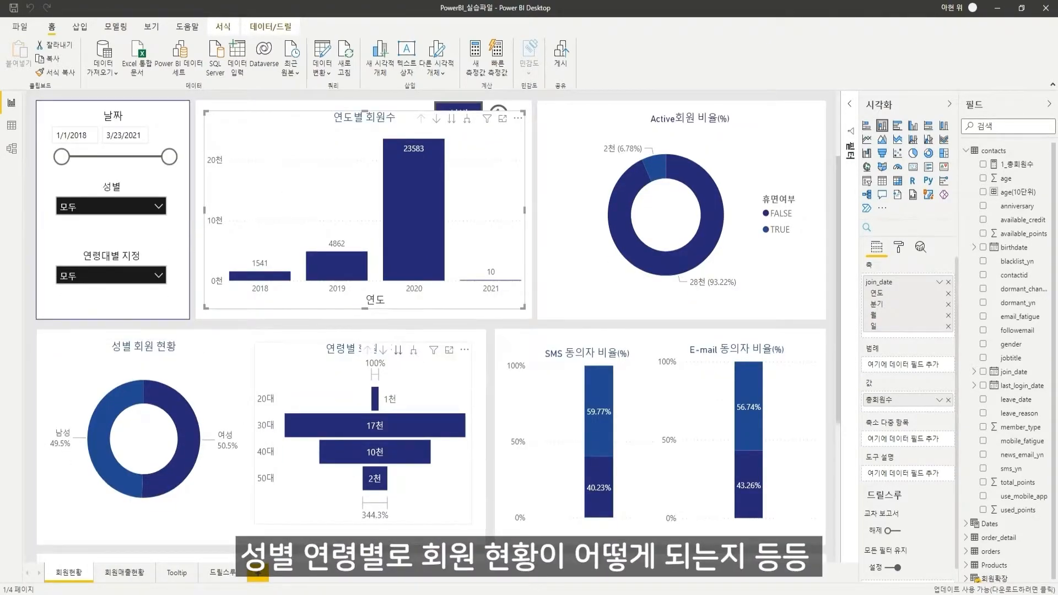
scroll(430, 330, "down", 6)
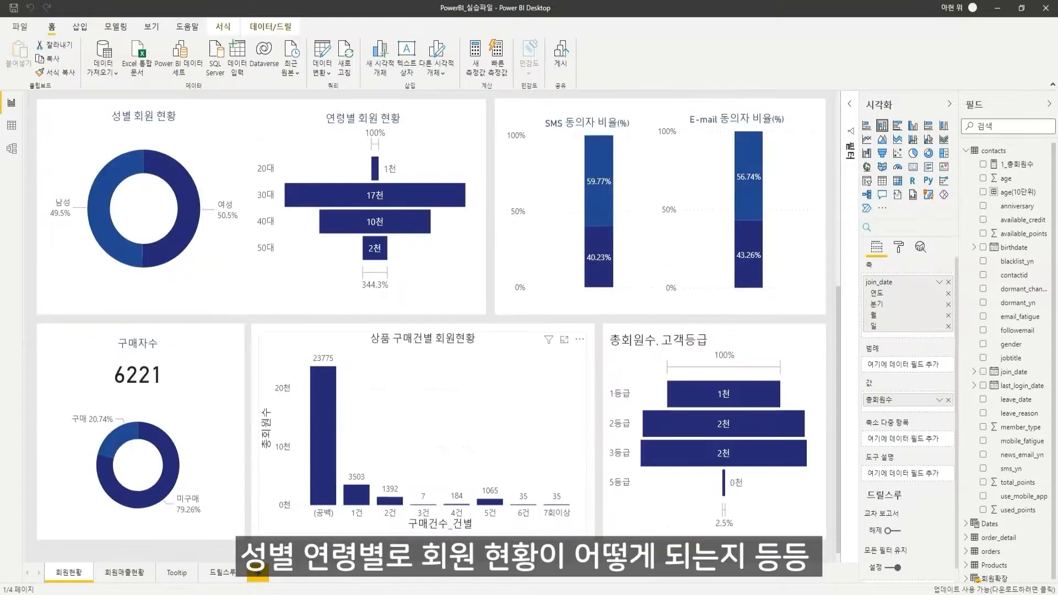
scroll(430, 330, "up", 6)
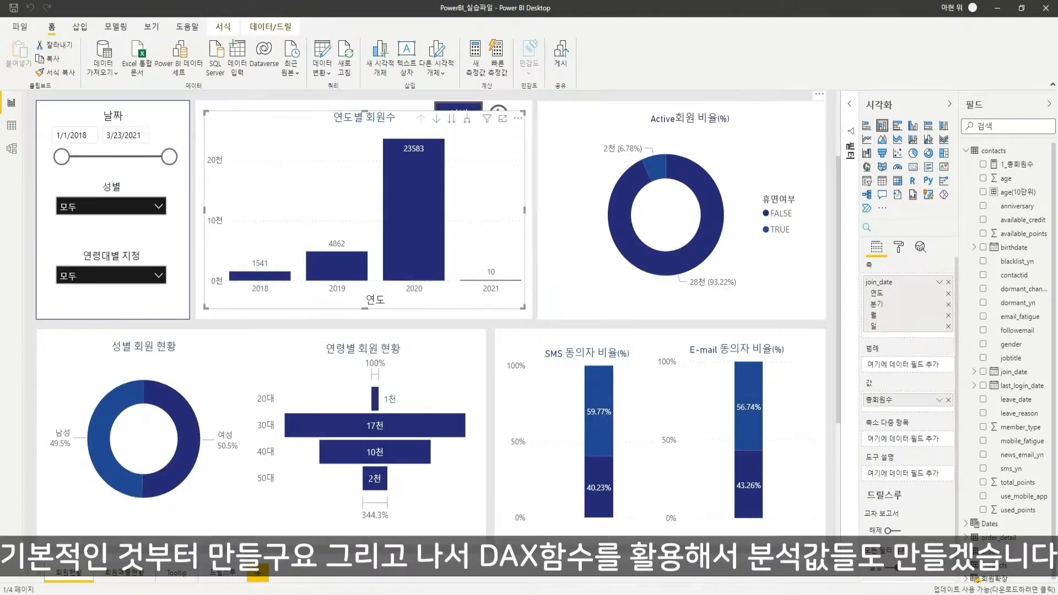
scroll(429, 330, "up", 3)
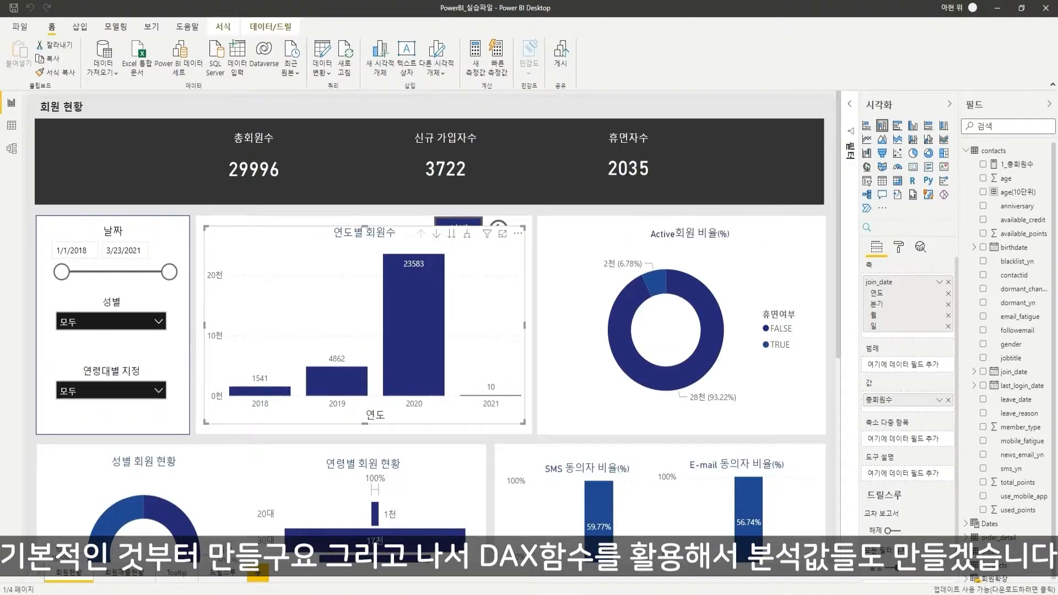
left_click(31, 419)
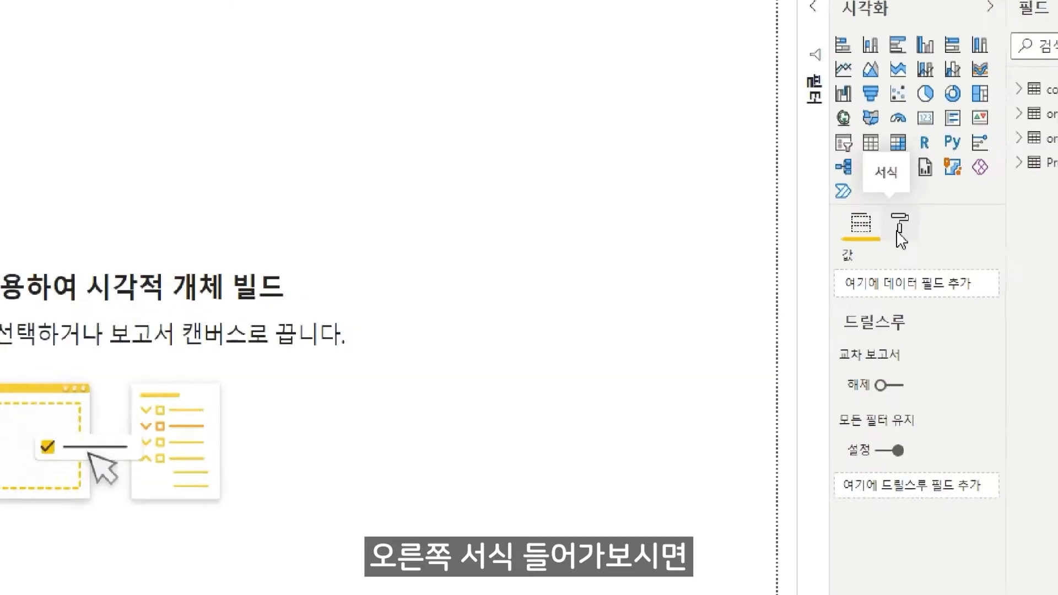
Set the report page size to the 사용자 지정 format with a height of 1200 pixels.
left_click(899, 227)
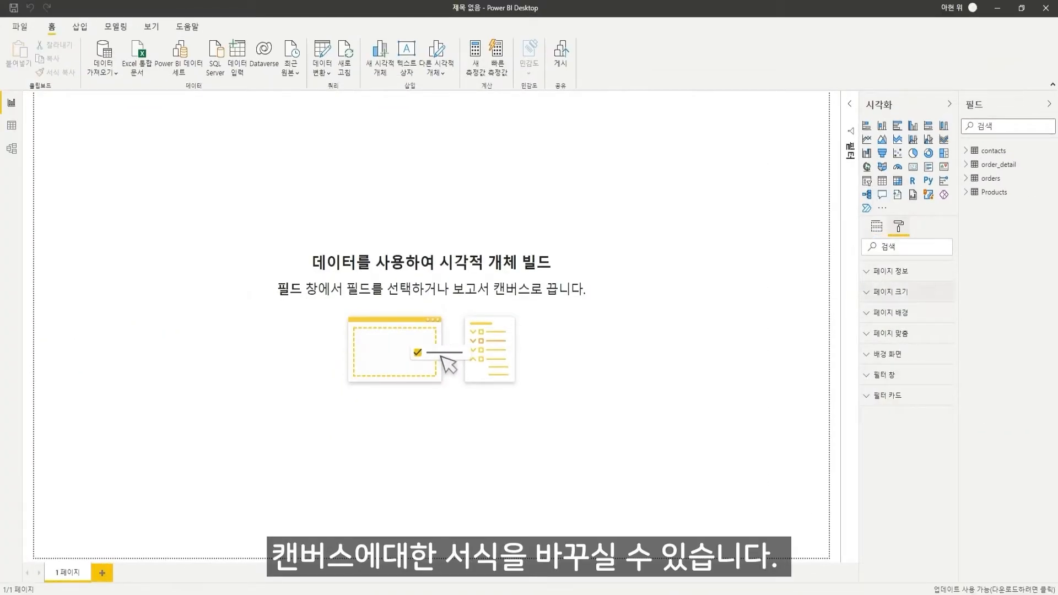
left_click(891, 291)
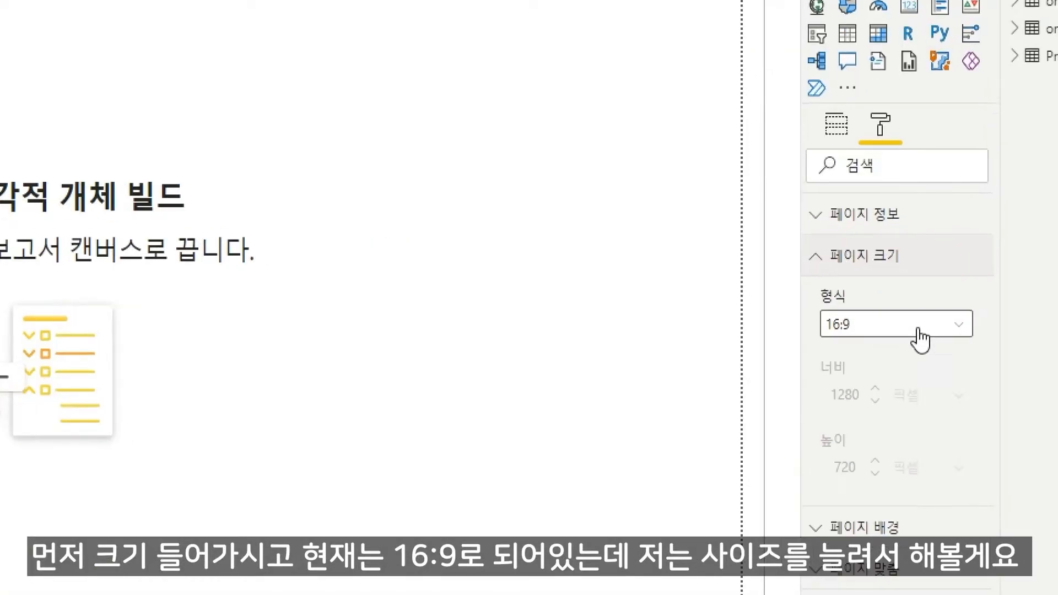
left_click(919, 331)
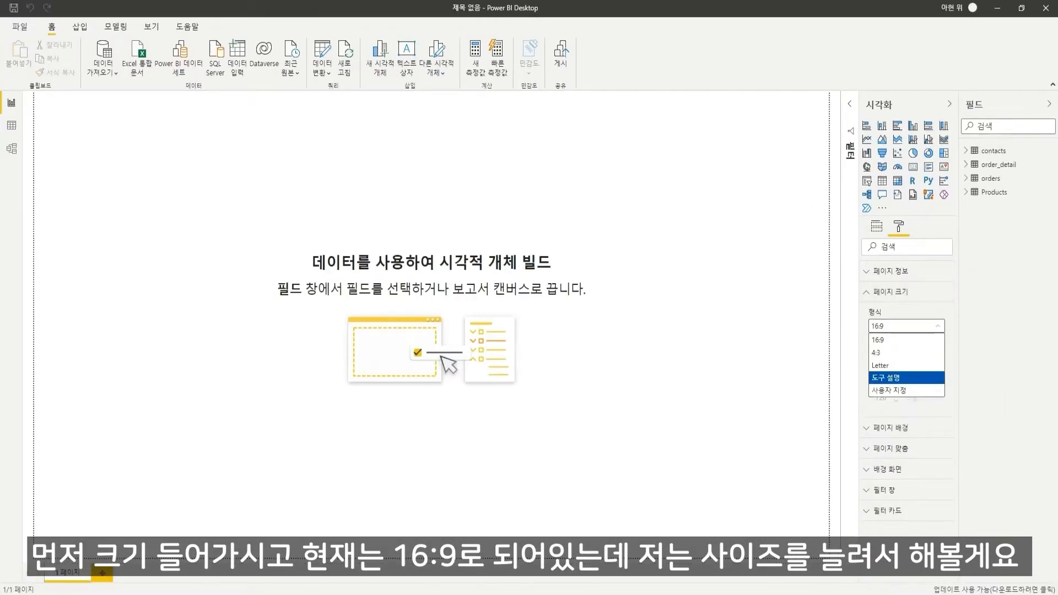
left_click(858, 452)
left_click_drag(887, 398, 873, 398)
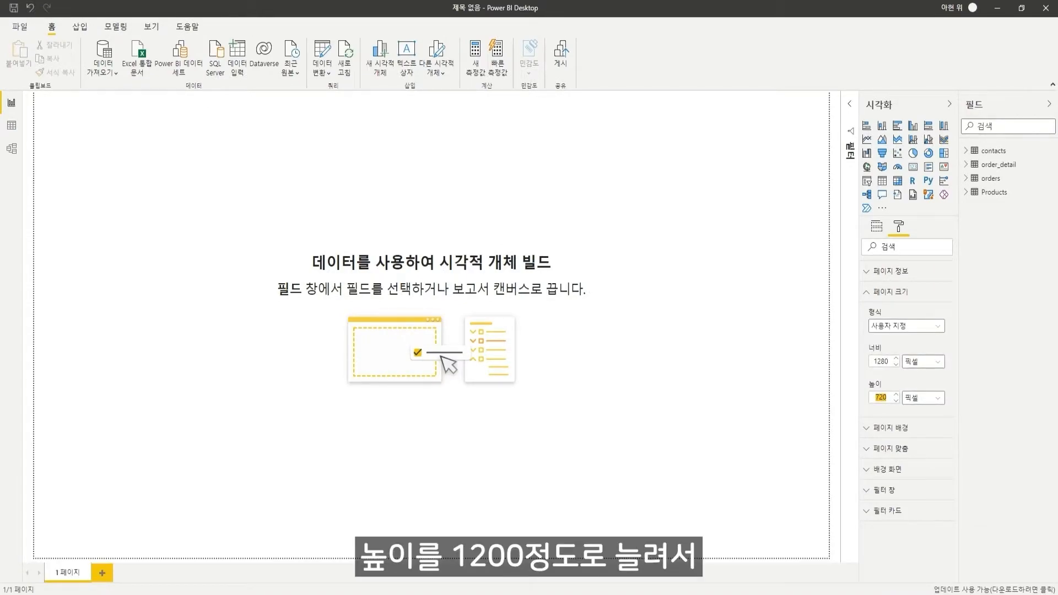
type("1200")
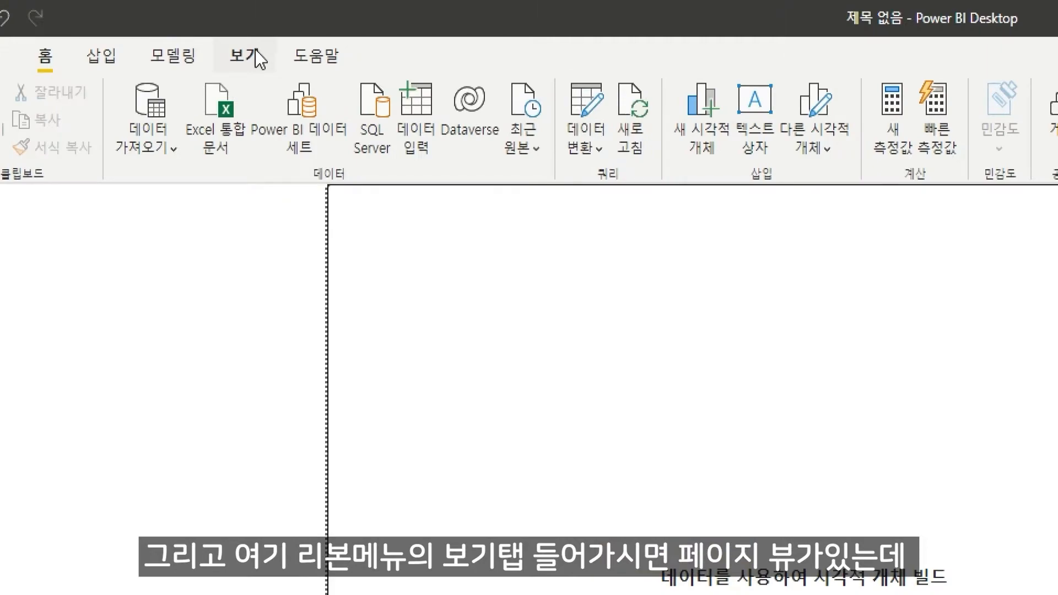
Set the page view to 너비에 맞추기 and check the full length of the page.
left_click(157, 27)
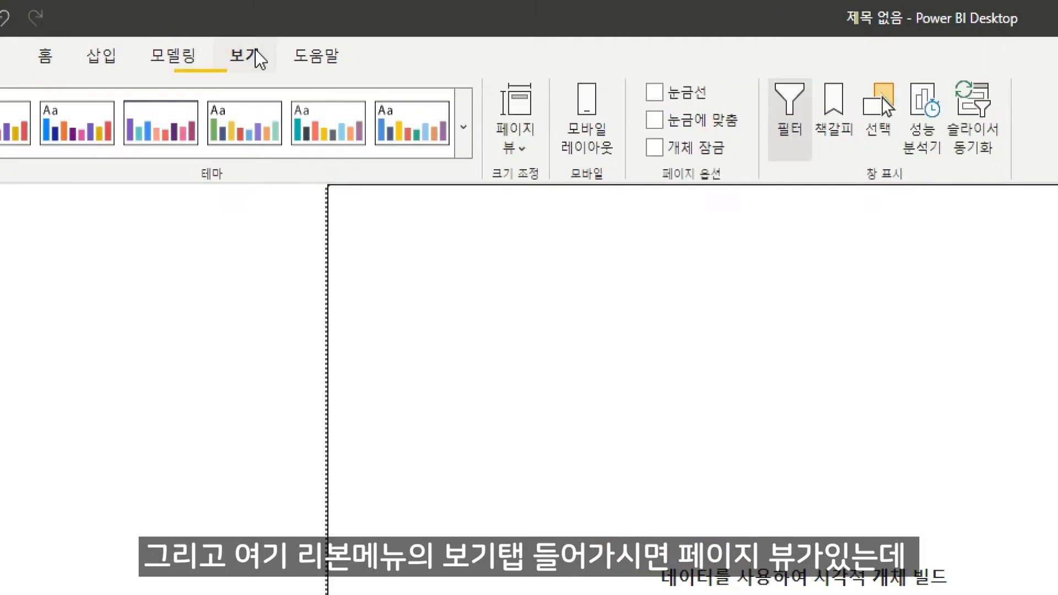
left_click(522, 149)
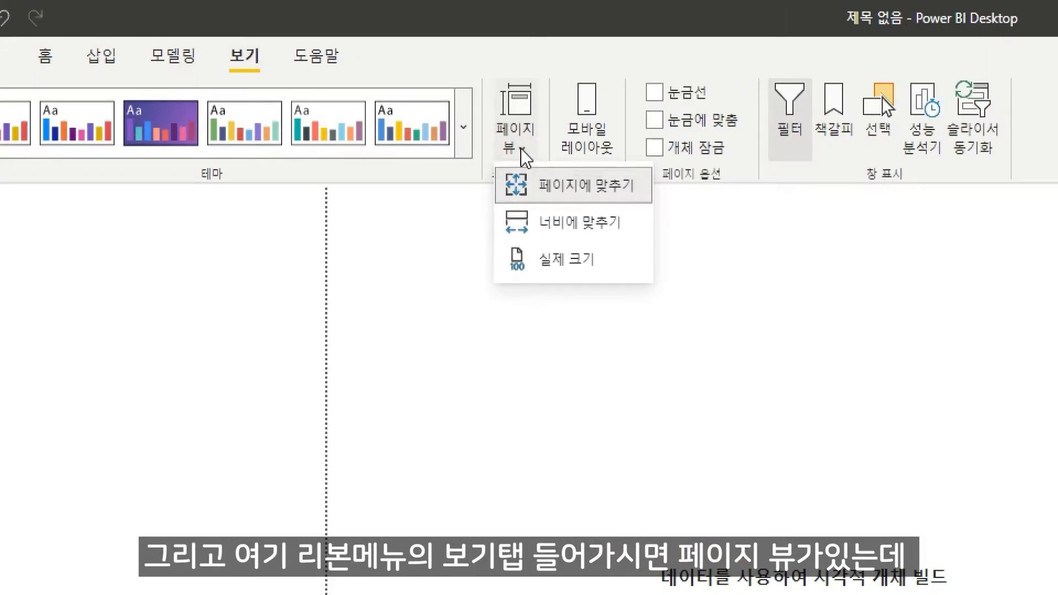
left_click(607, 218)
left_click(526, 145)
left_click(534, 229)
scroll(431, 331, "up", 5)
scroll(431, 331, "down", 6)
scroll(431, 330, "up", 6)
Set the page background colour to 흰색, 10% 더 어둡게 with 30% transparency.
left_click(890, 292)
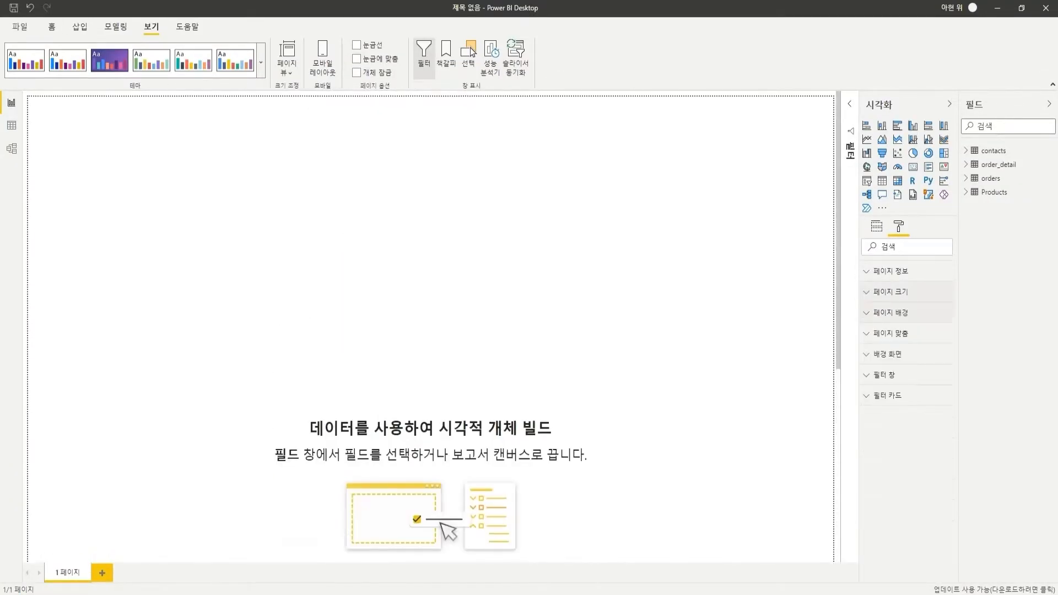
left_click(891, 312)
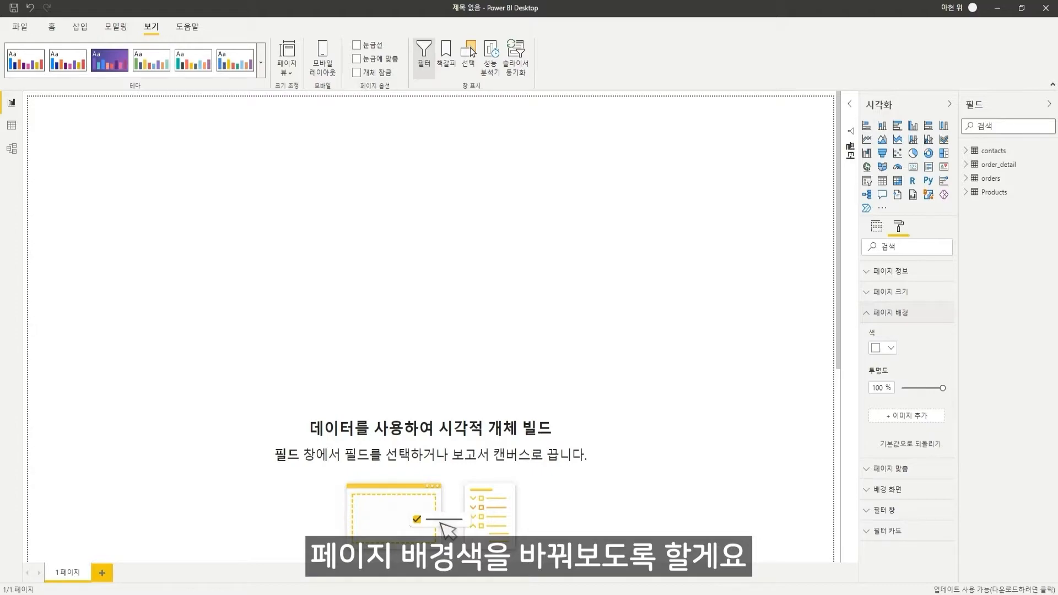
left_click(883, 348)
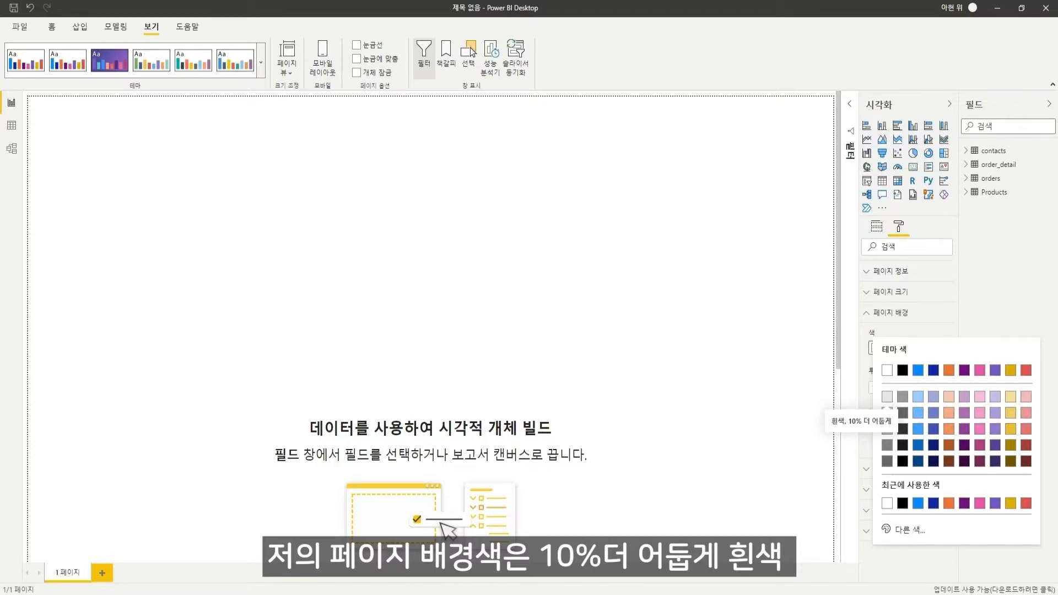
left_click(887, 413)
left_click_drag(942, 388, 914, 388)
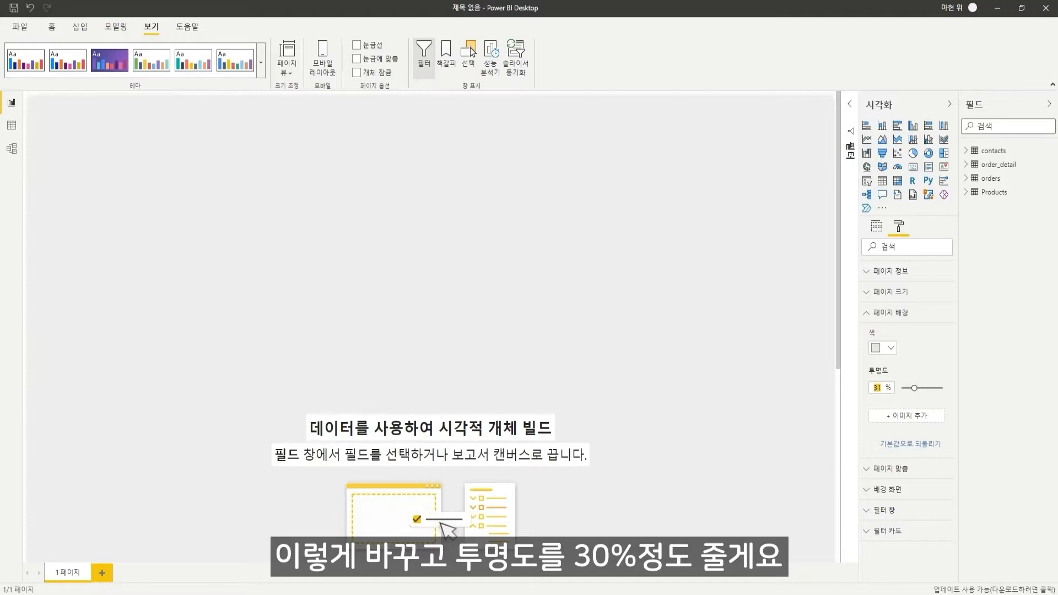
type("50")
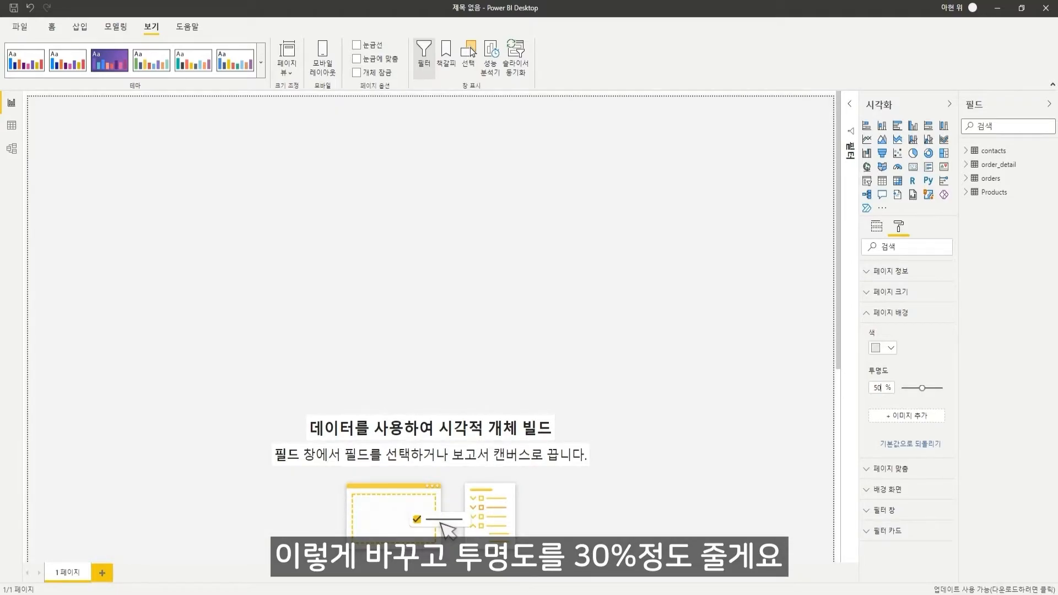
key("BackSpace")
key("BackSpace")
type("30")
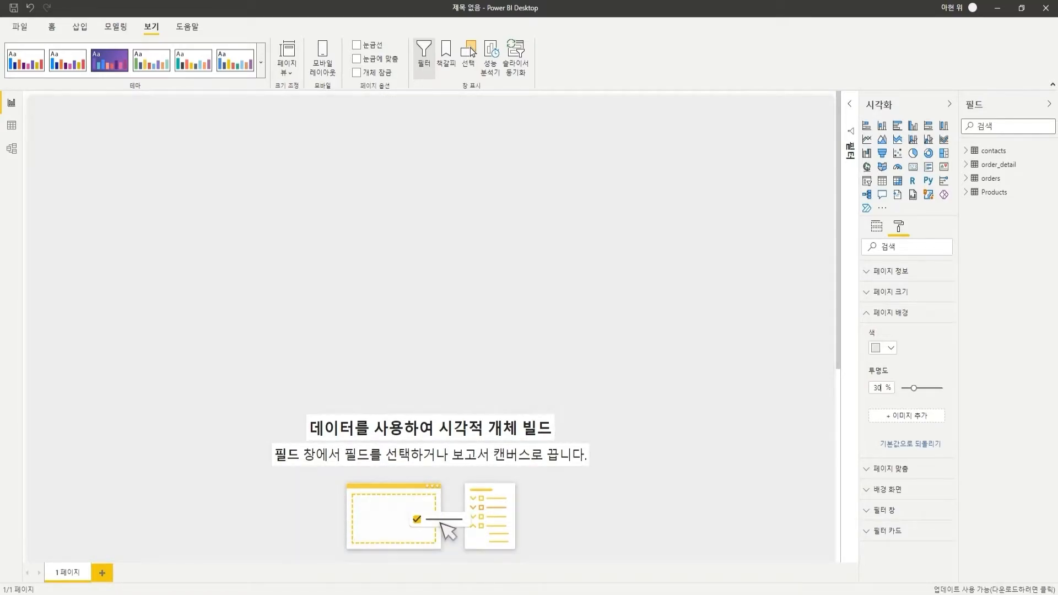
left_click(702, 259)
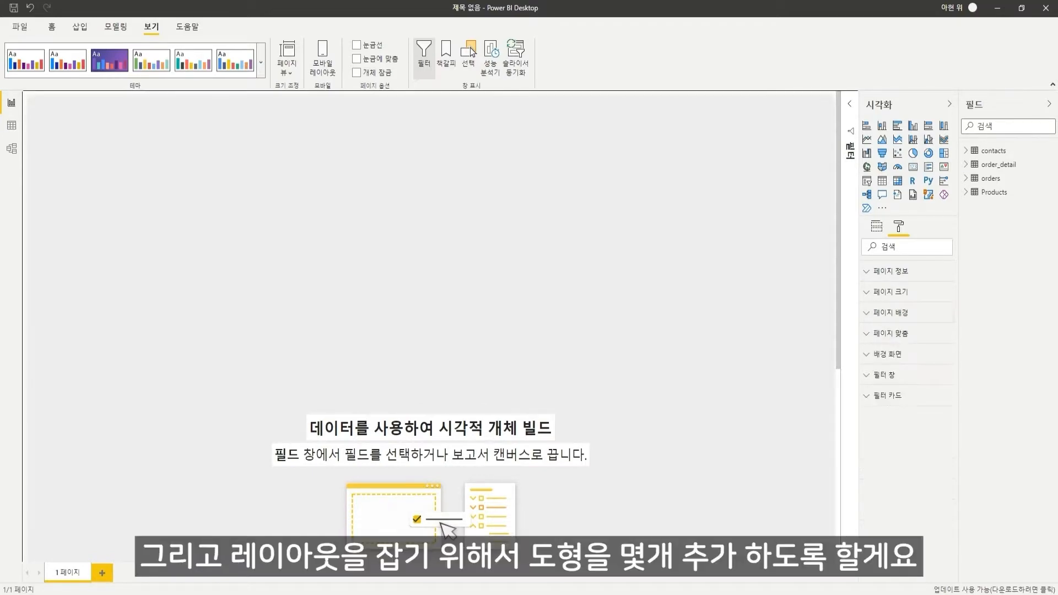
Insert a rectangle shape and stretch it into a low banner across the full width at the top of the page.
left_click(80, 26)
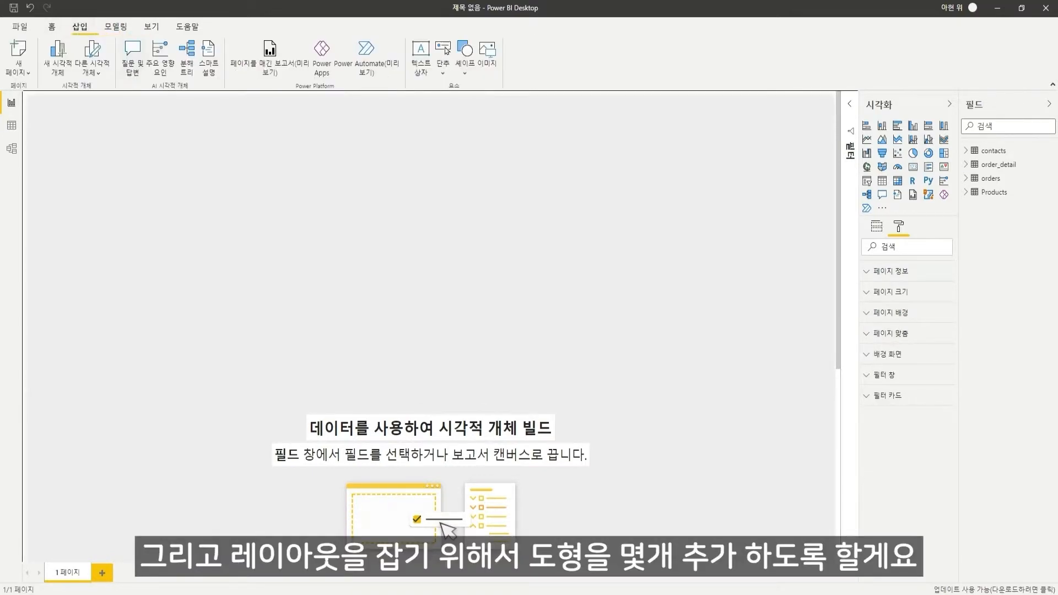
left_click(465, 55)
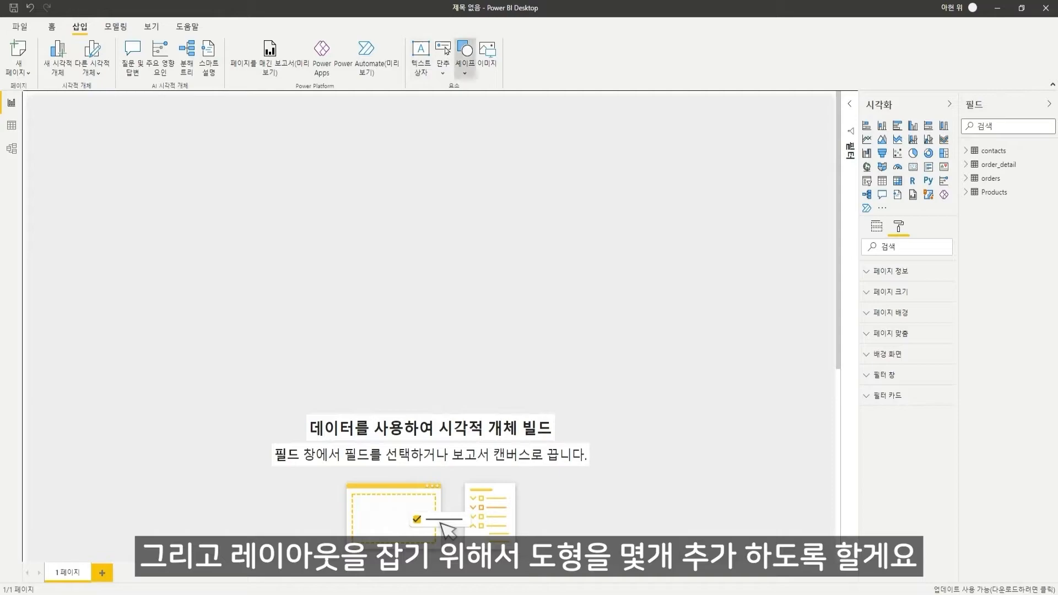
left_click(466, 112)
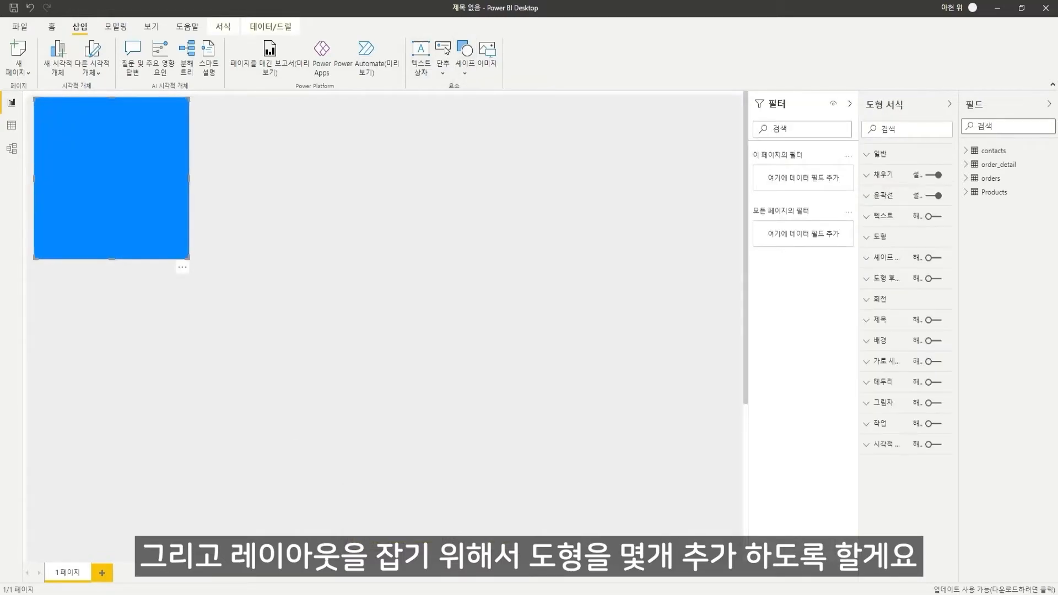
left_click_drag(189, 258, 730, 180)
Duplicate the banner and reshape the copy into a narrow, tall slicer panel beneath the banner's left end, aligned with its edge.
left_click_drag(551, 138, 540, 233)
key("ctrl+c")
key("ctrl+v")
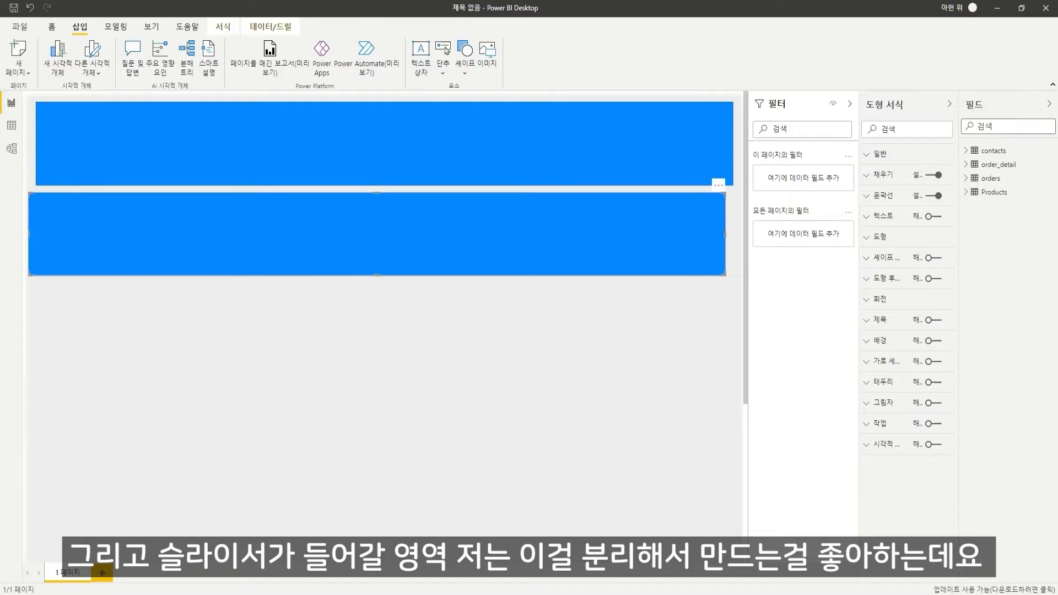
left_click_drag(724, 274, 138, 456)
left_click_drag(100, 364, 107, 363)
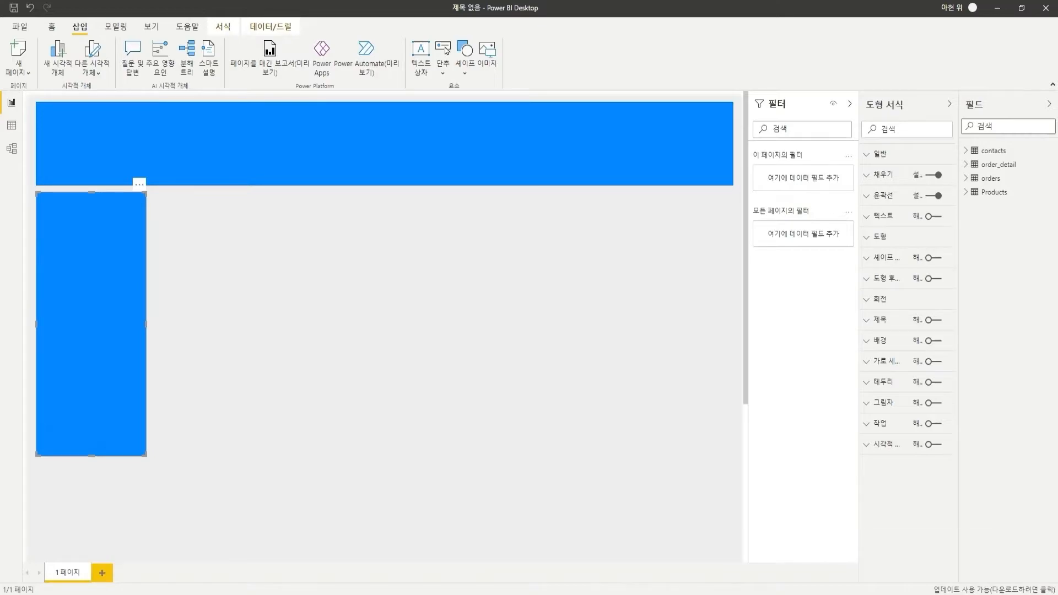
Duplicate the tall panel and widen the copy into a chart area filling the space beside it up to the banner's right edge.
key("ctrl+c")
key("ctrl+v")
left_click_drag(97, 329, 733, 324)
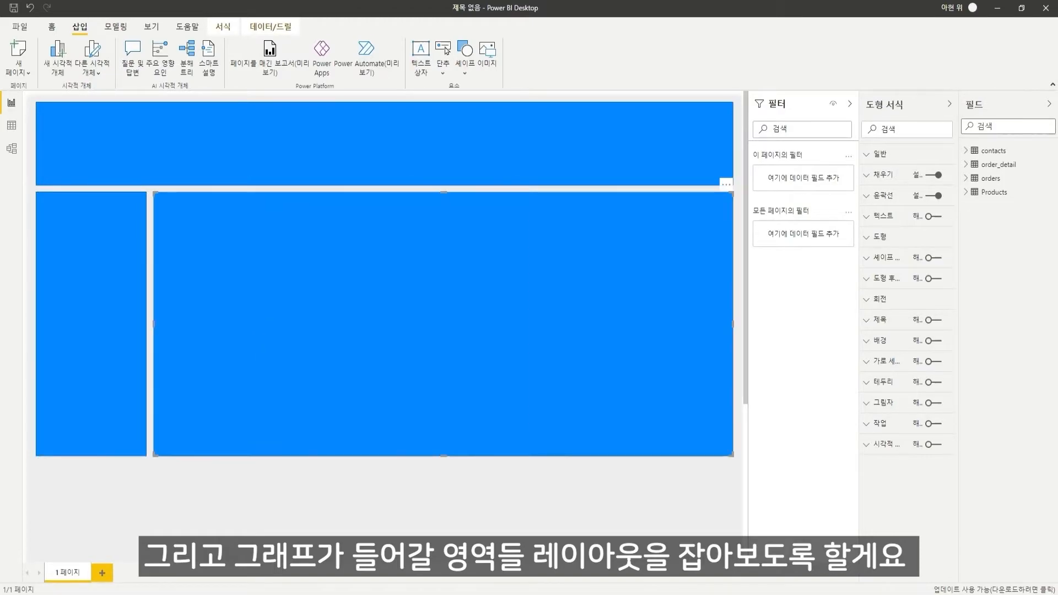
left_click(606, 496)
Fill the top banner shape with dark grey and turn off its outline.
left_click(385, 144)
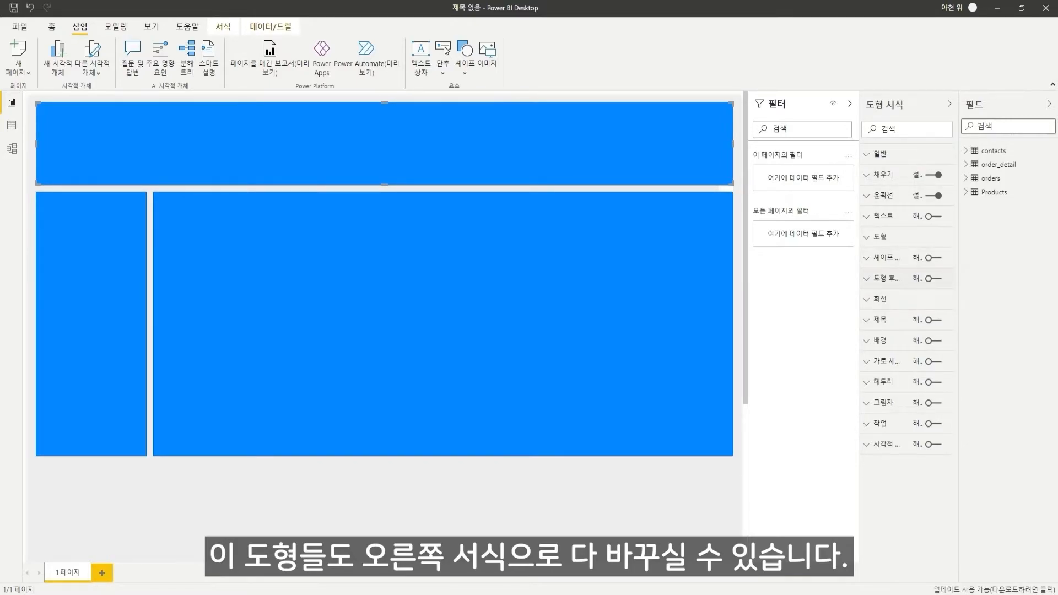
left_click(883, 174)
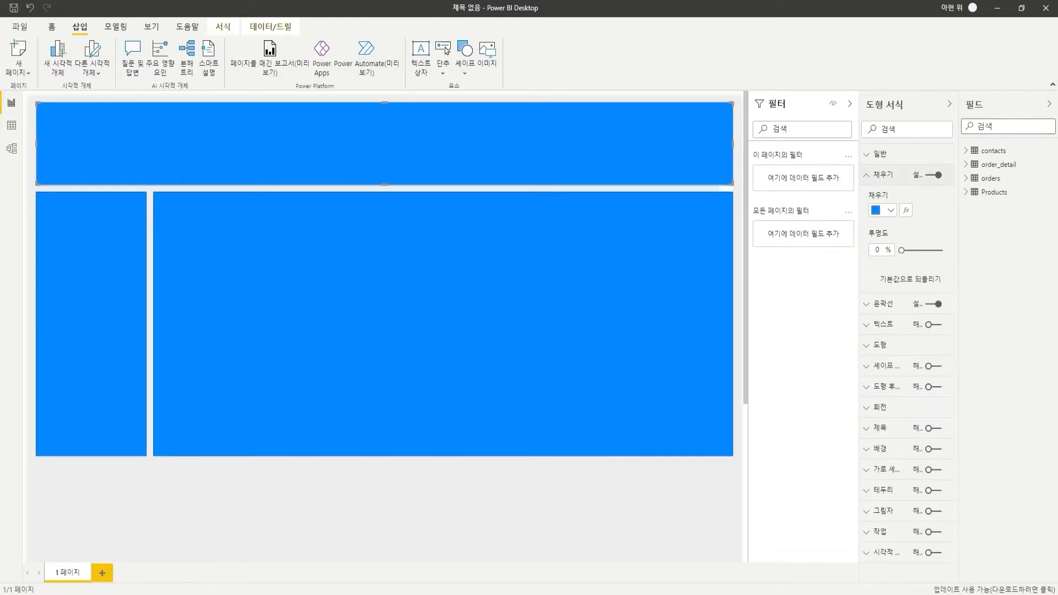
left_click(880, 210)
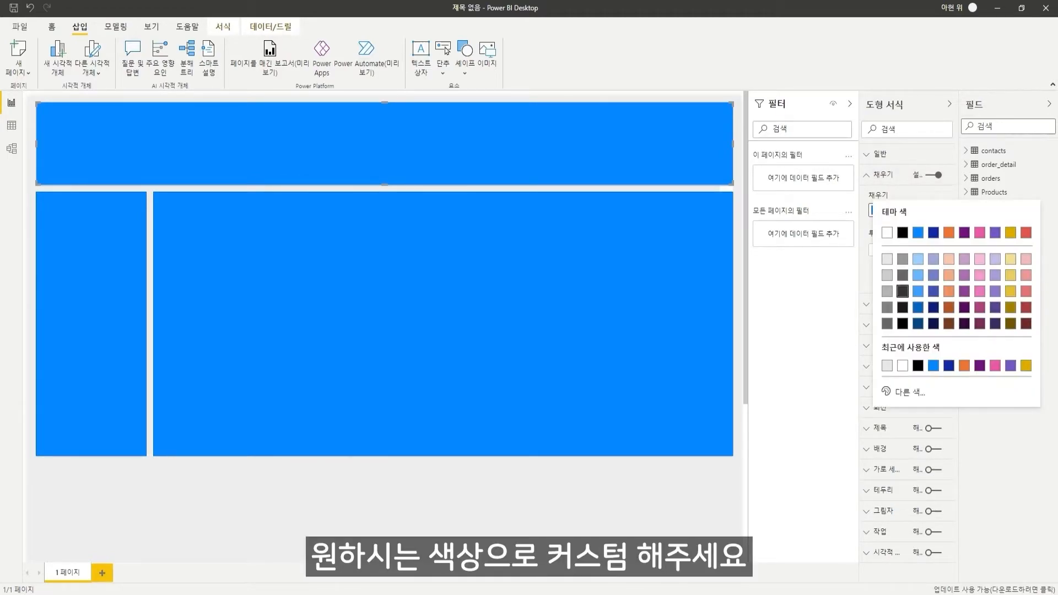
left_click(902, 291)
left_click(606, 496)
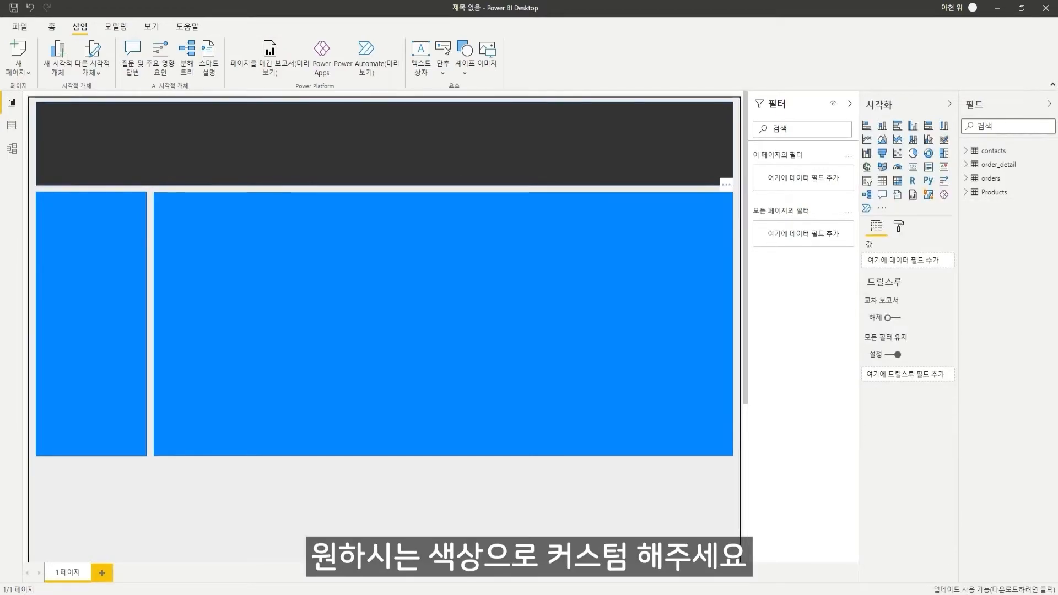
left_click(440, 146)
left_click(934, 195)
Fill the large chart area shape beneath the banner with white.
left_click(551, 297)
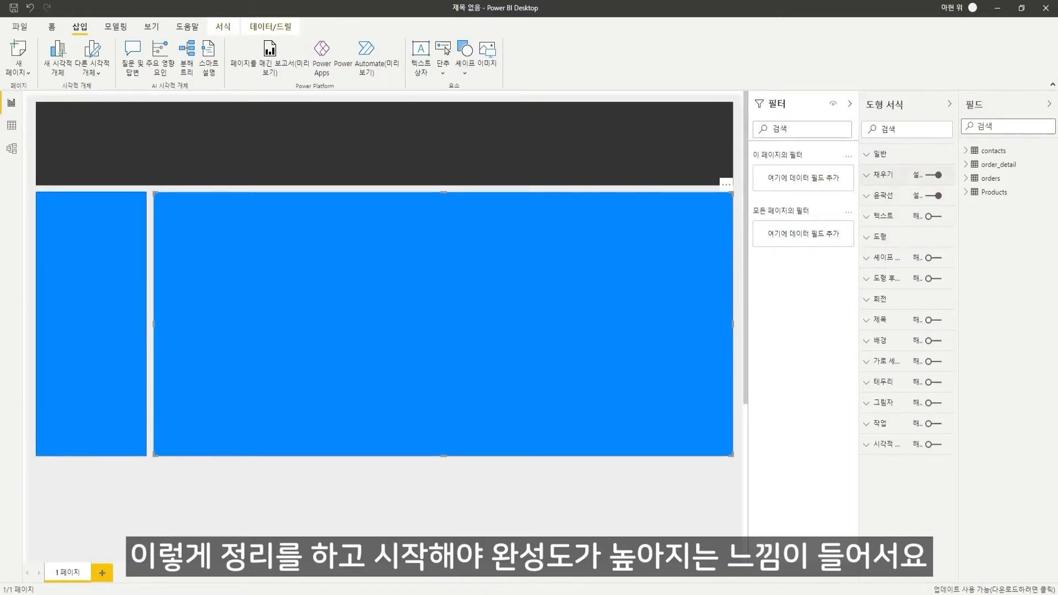
left_click(882, 175)
left_click(877, 211)
left_click(886, 232)
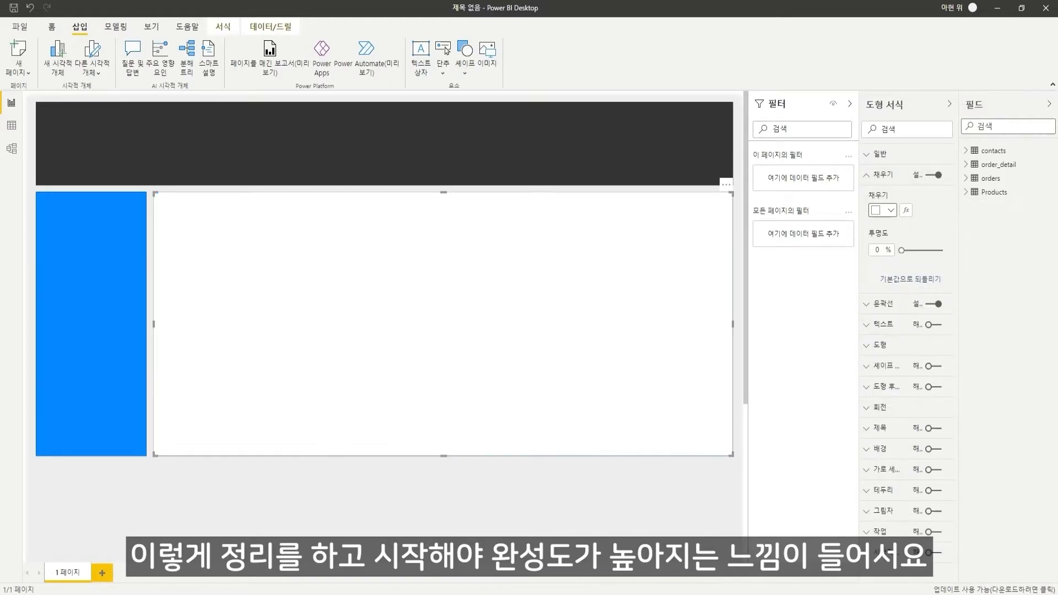
left_click(882, 175)
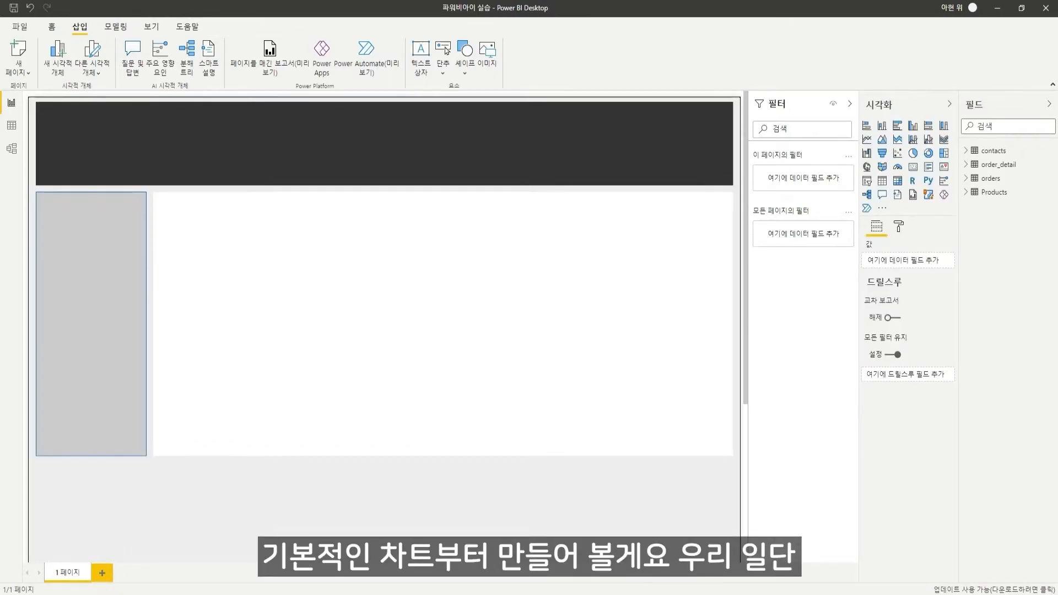
Insert a card visual, move it onto the dark banner and shrink it to fit within the banner's height.
left_click(966, 150)
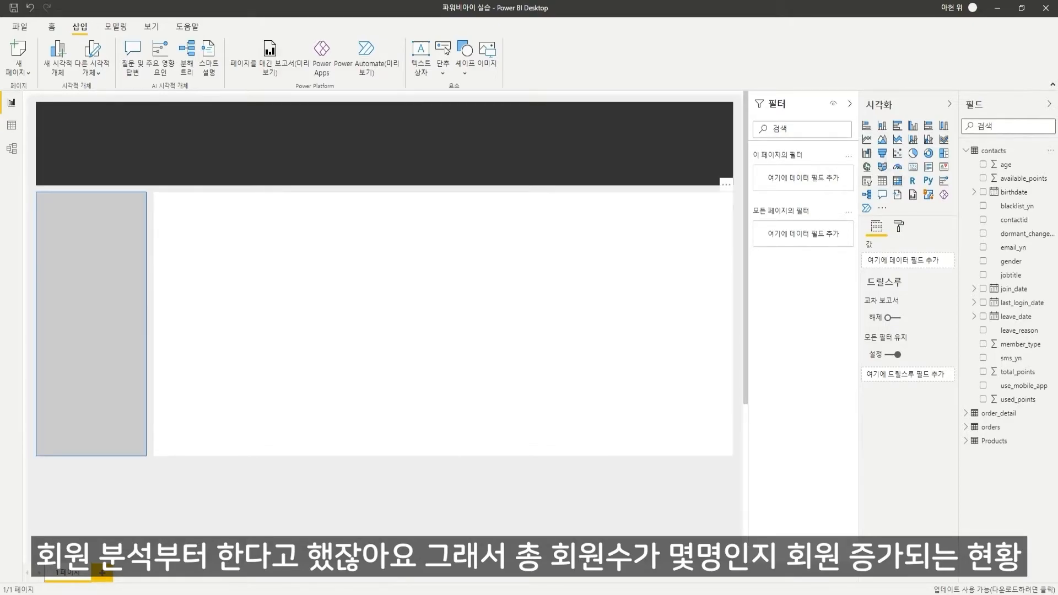
left_click(913, 166)
left_click_drag(91, 458, 180, 139)
scroll(442, 279, "up", 3)
mouse_move(442, 324)
left_mouse_down()
mouse_move(450, 228)
mouse_move(432, 355)
mouse_move(443, 328)
left_mouse_up()
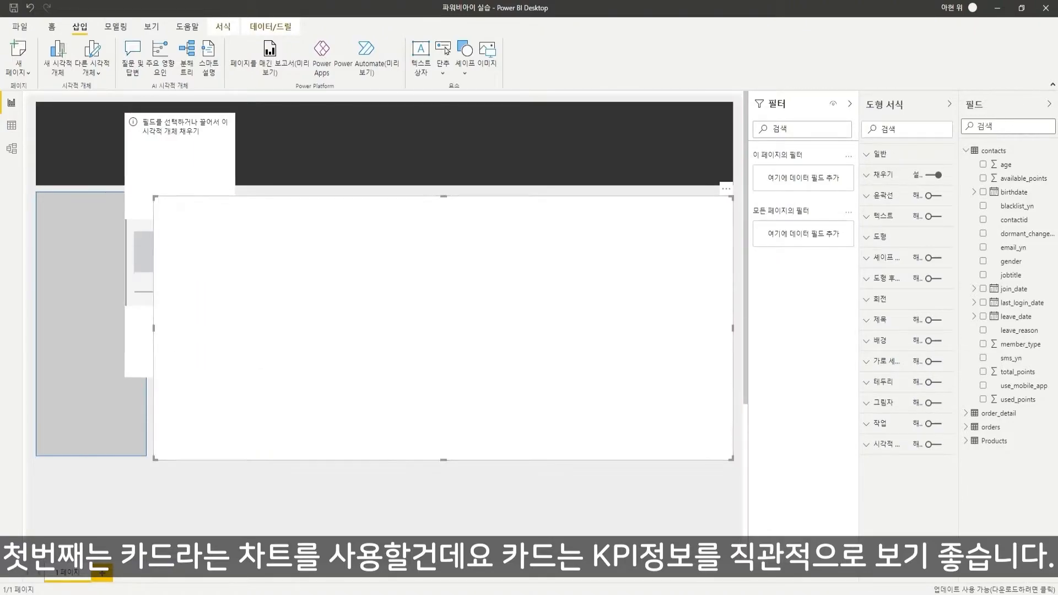
left_click(184, 160)
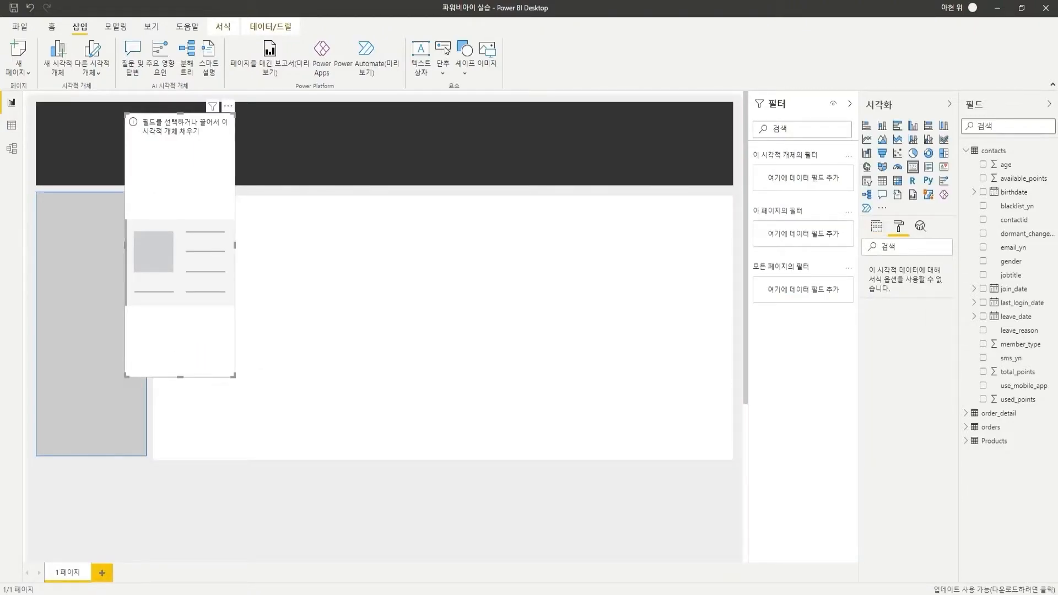
left_click_drag(234, 377, 280, 180)
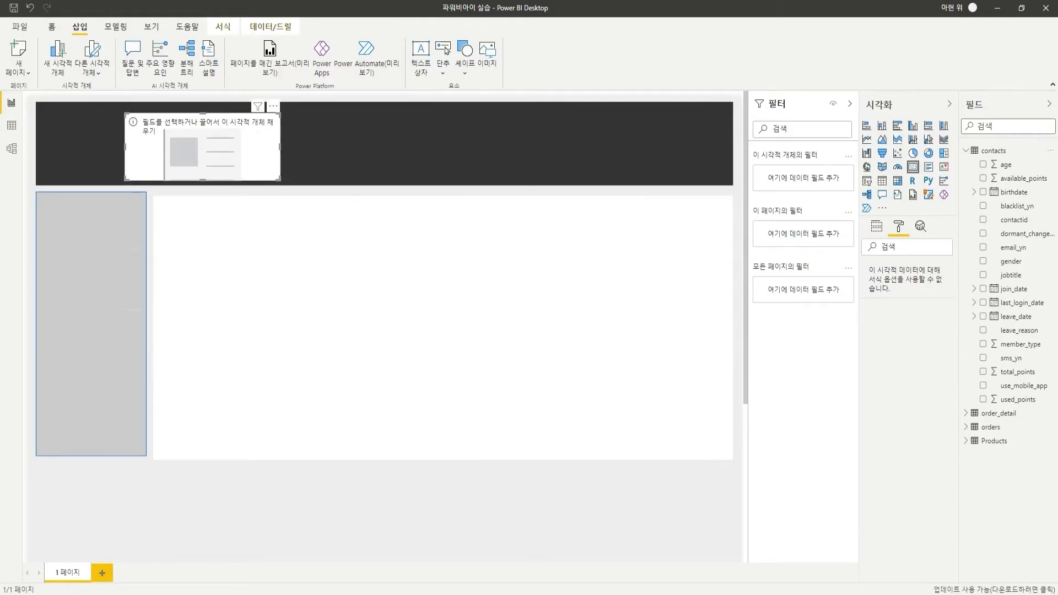
Assign the contactid field from the contacts table to the card and summarize it by 개수.
left_click(1014, 219)
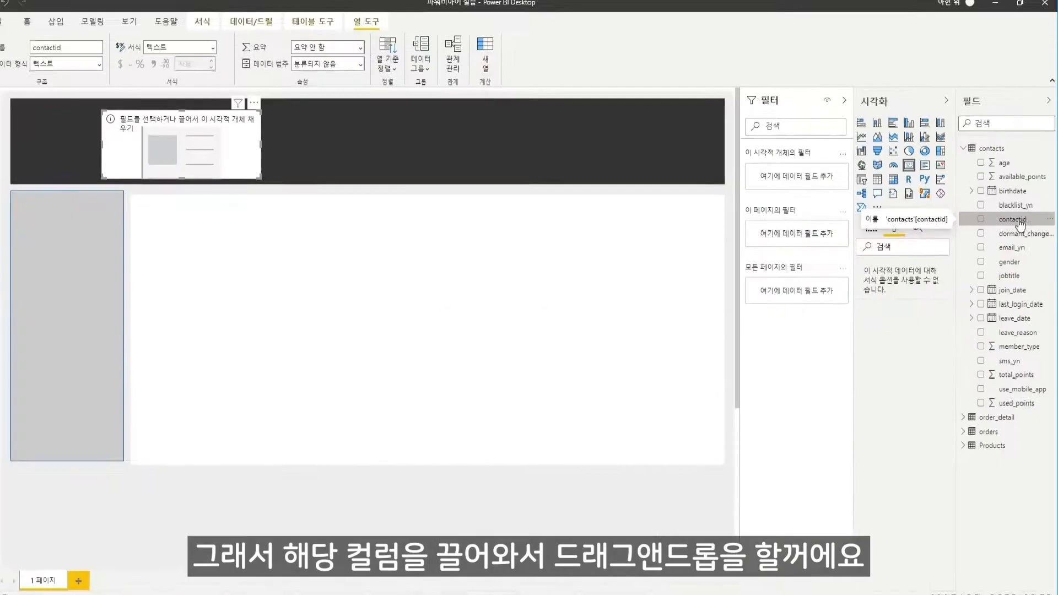
left_click(876, 226)
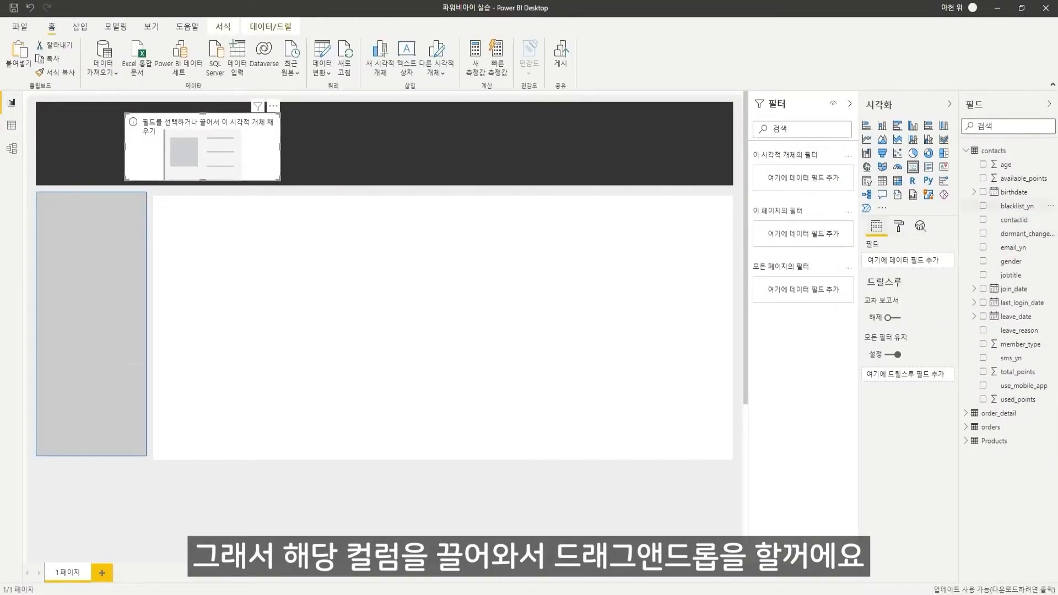
left_click_drag(1014, 220, 906, 261)
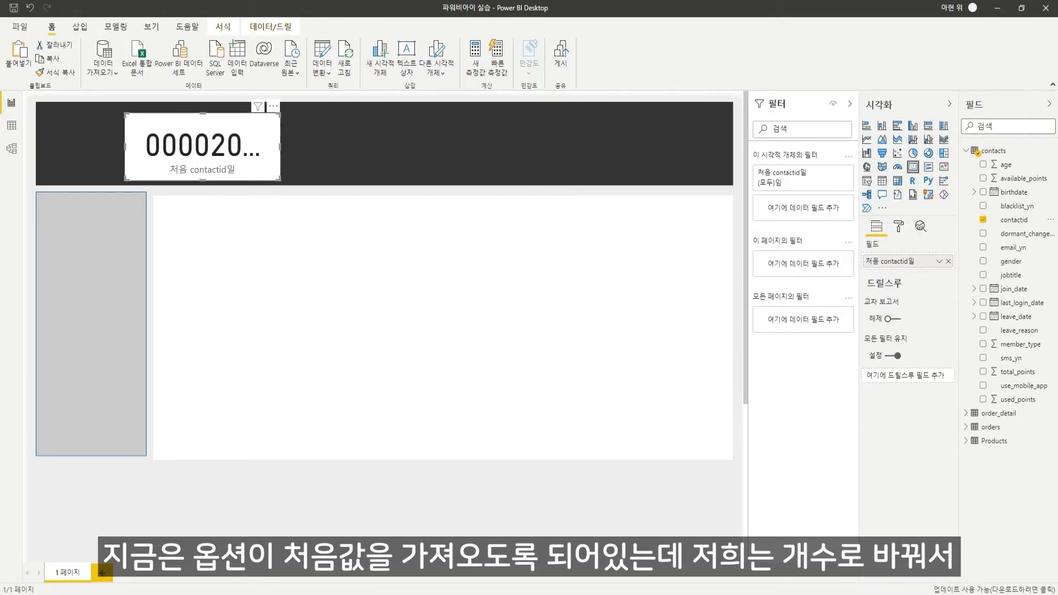
left_click(939, 262)
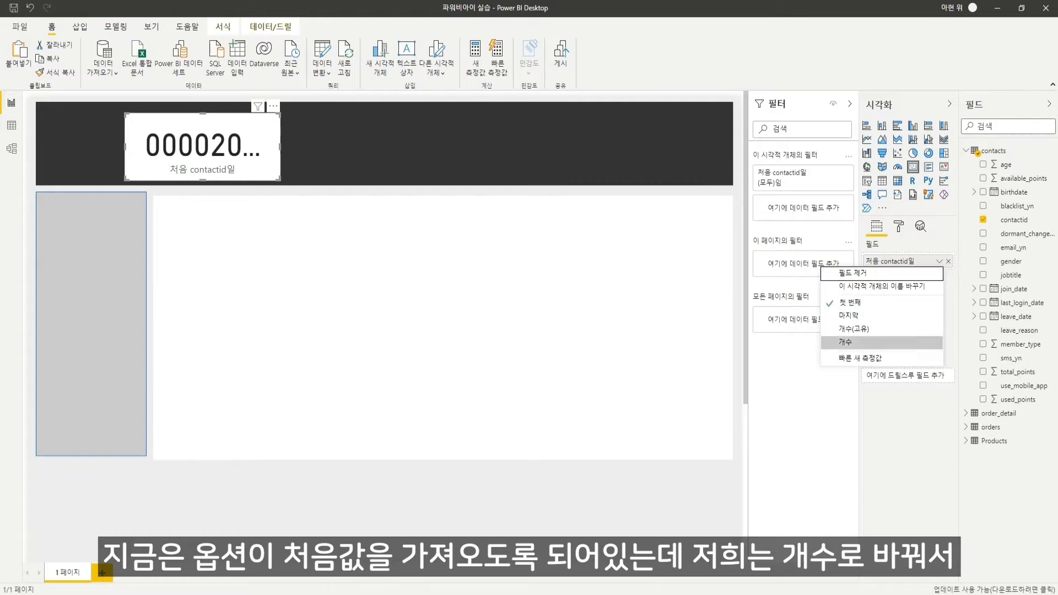
left_click(843, 342)
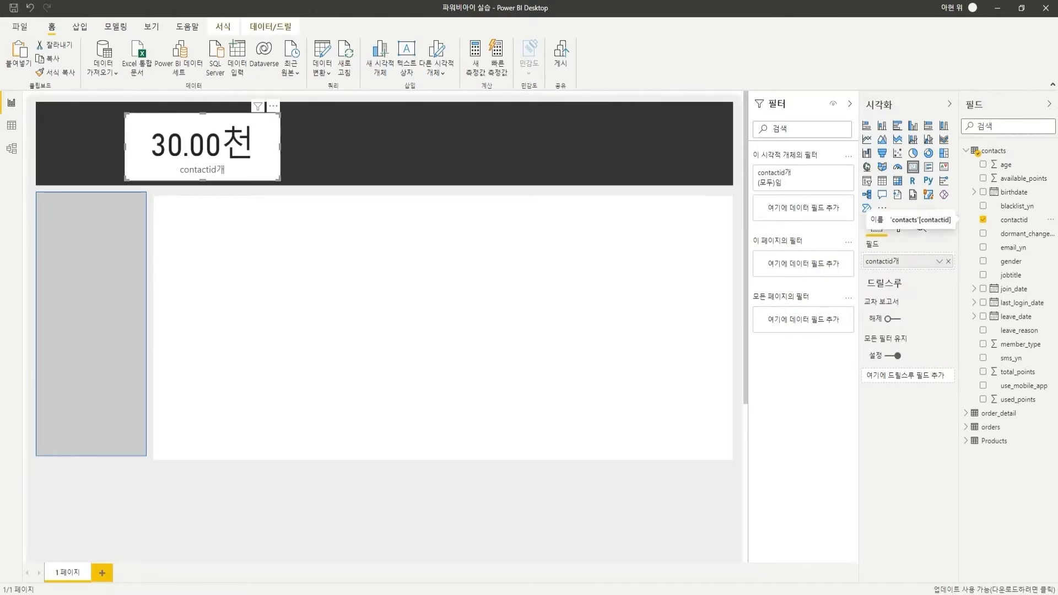
Set the display unit of the card's data label to 없음.
left_click(899, 226)
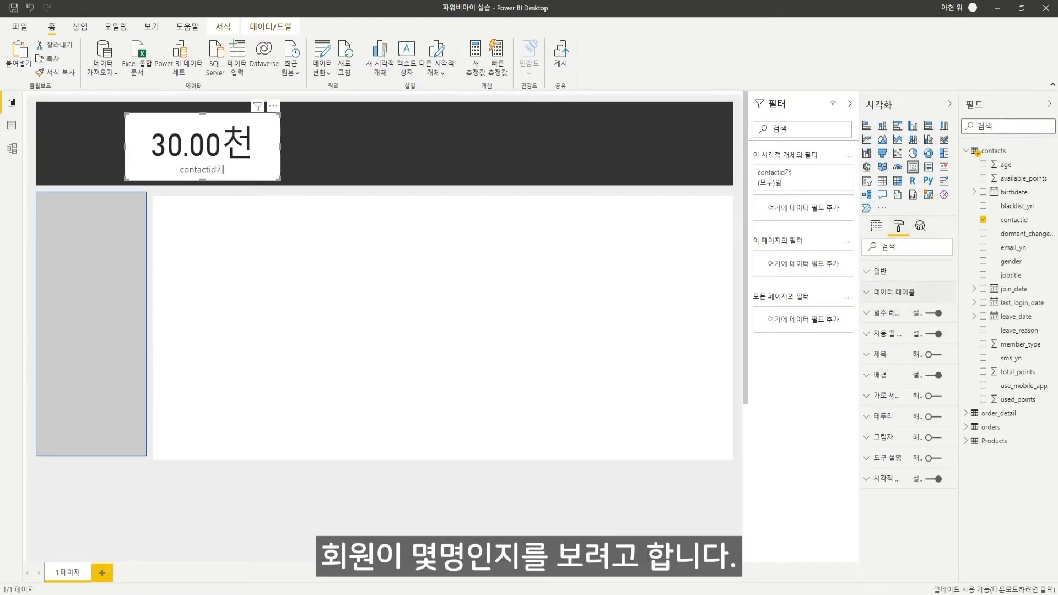
left_click(908, 291)
left_click(906, 362)
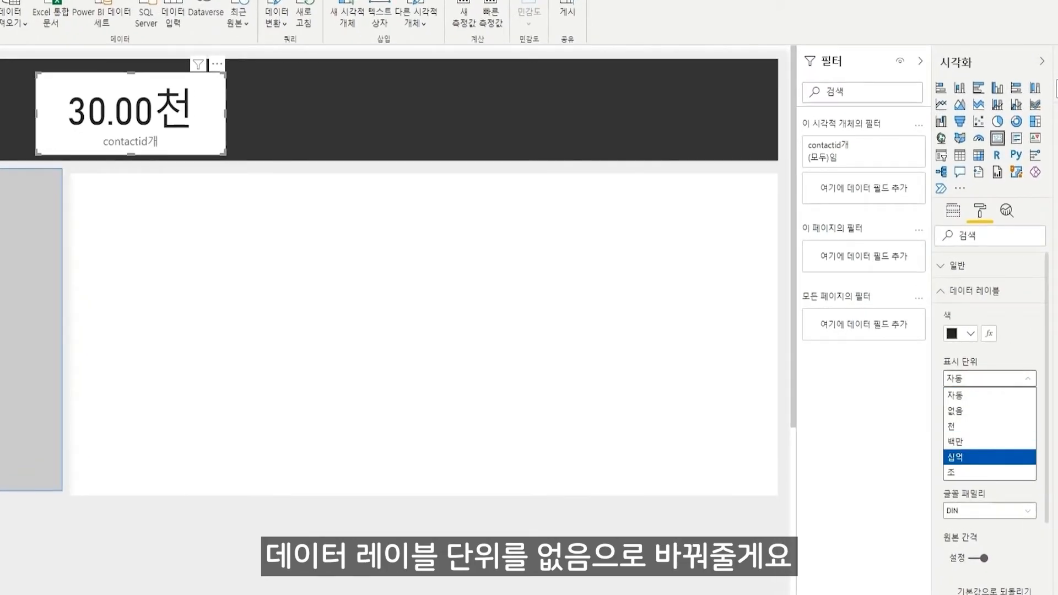
left_click(989, 426)
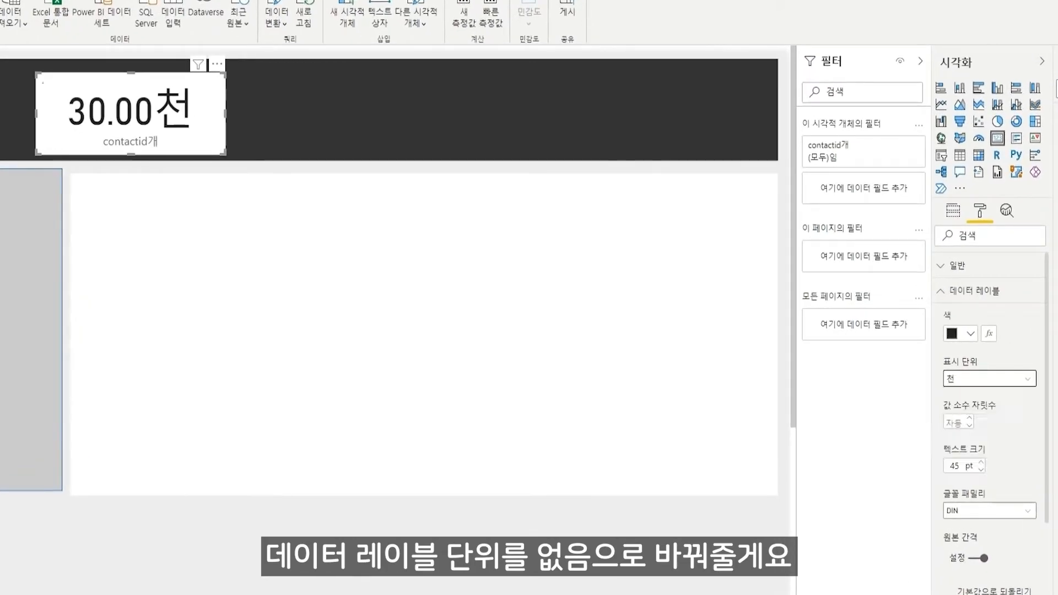
left_click(989, 379)
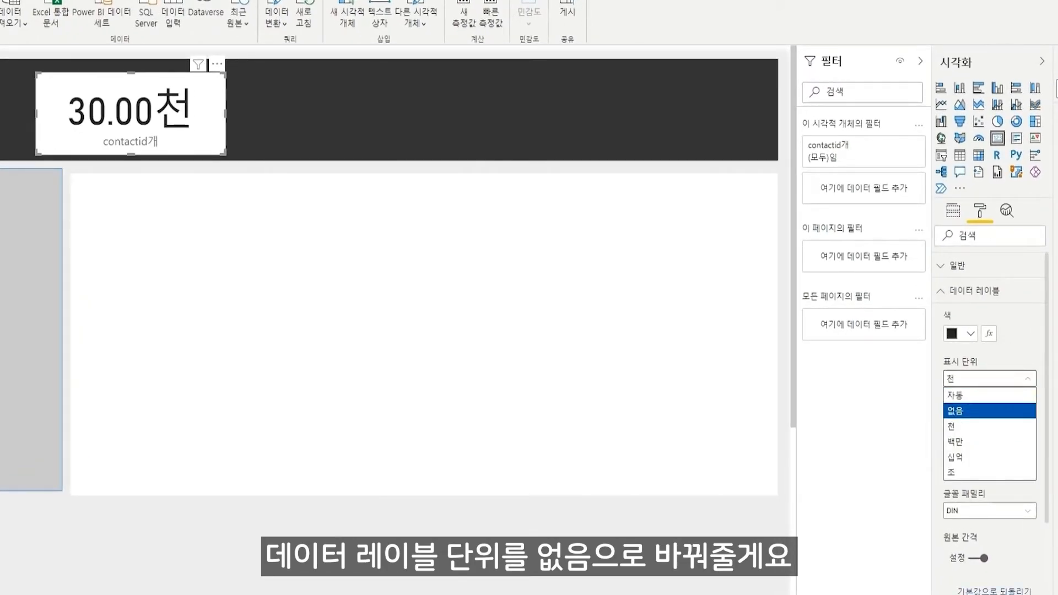
left_click(989, 411)
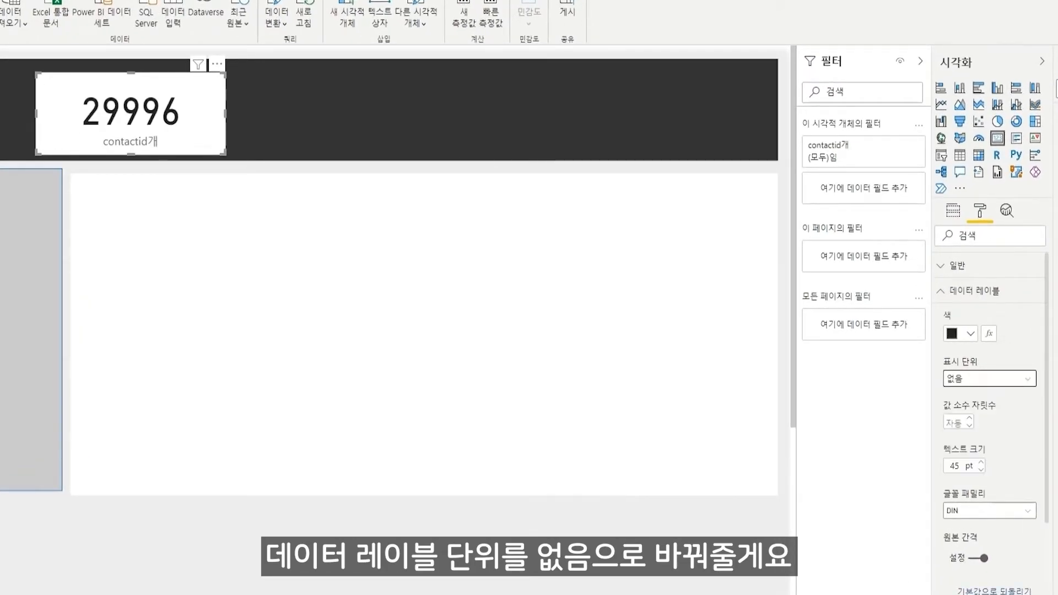
Turn off the card's category label and reduce its data label text size to 35 pt, nudging the card slightly up and left.
left_click(974, 291)
left_click(1023, 316)
left_click(974, 291)
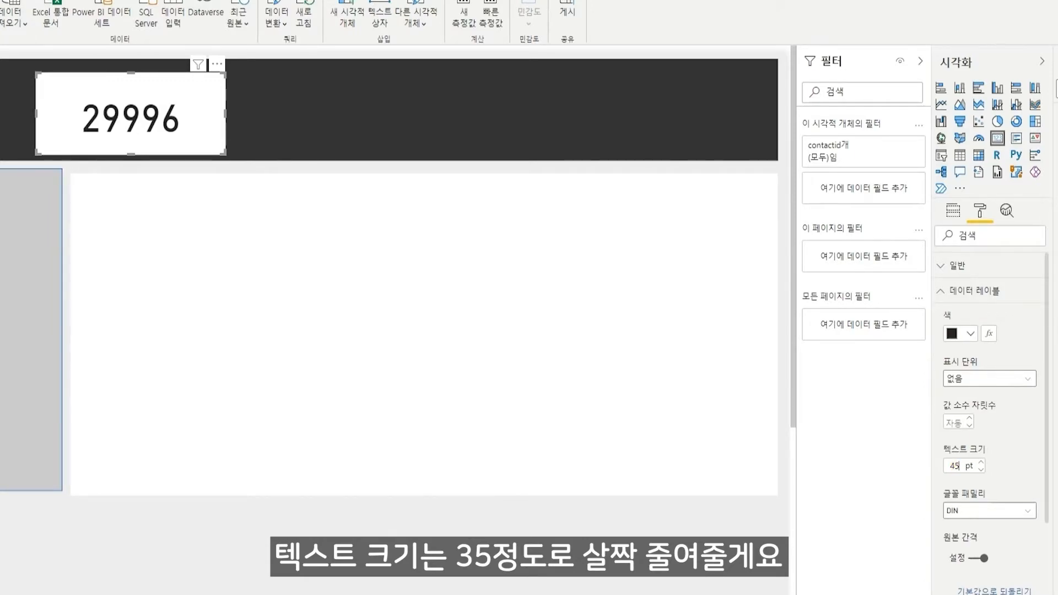
left_click(956, 466)
key("BackSpace")
type("35")
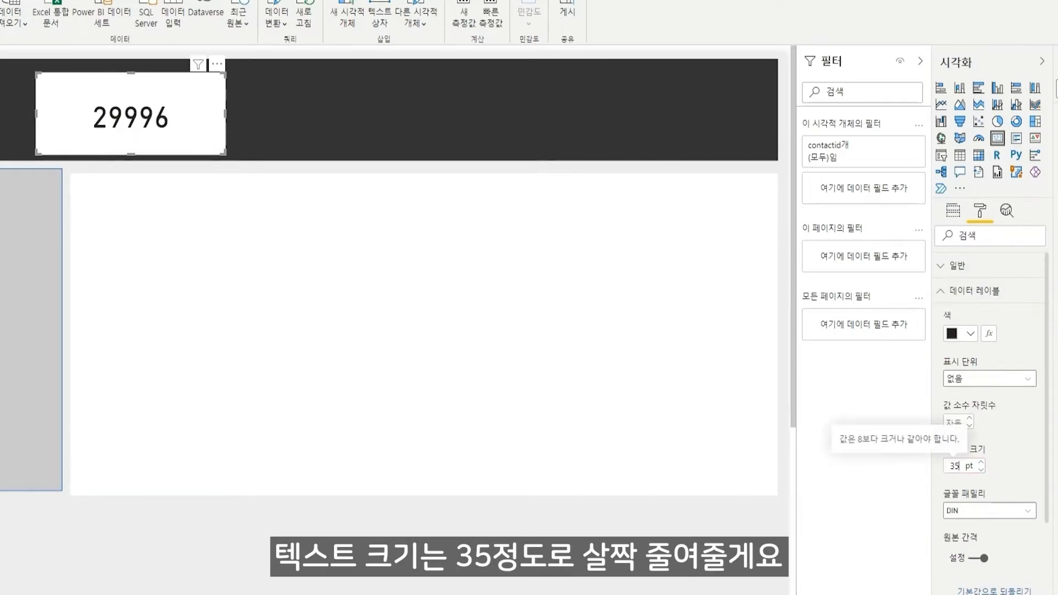
mouse_move(130, 118)
left_mouse_down()
mouse_move(113, 123)
mouse_move(116, 114)
left_mouse_up()
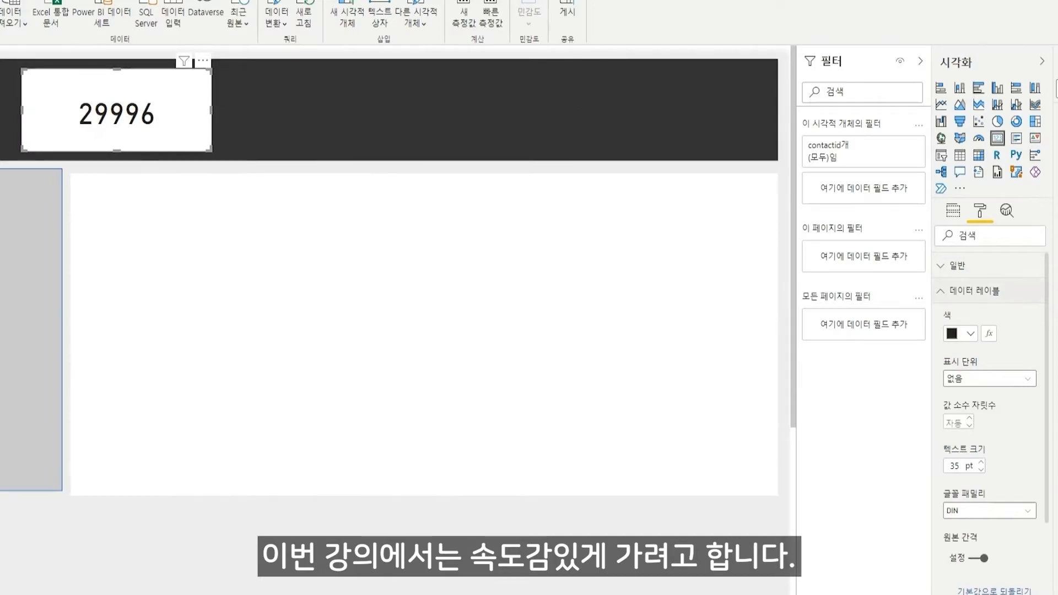
Turn on the card's title and set the title text to 총회원수.
left_click(974, 291)
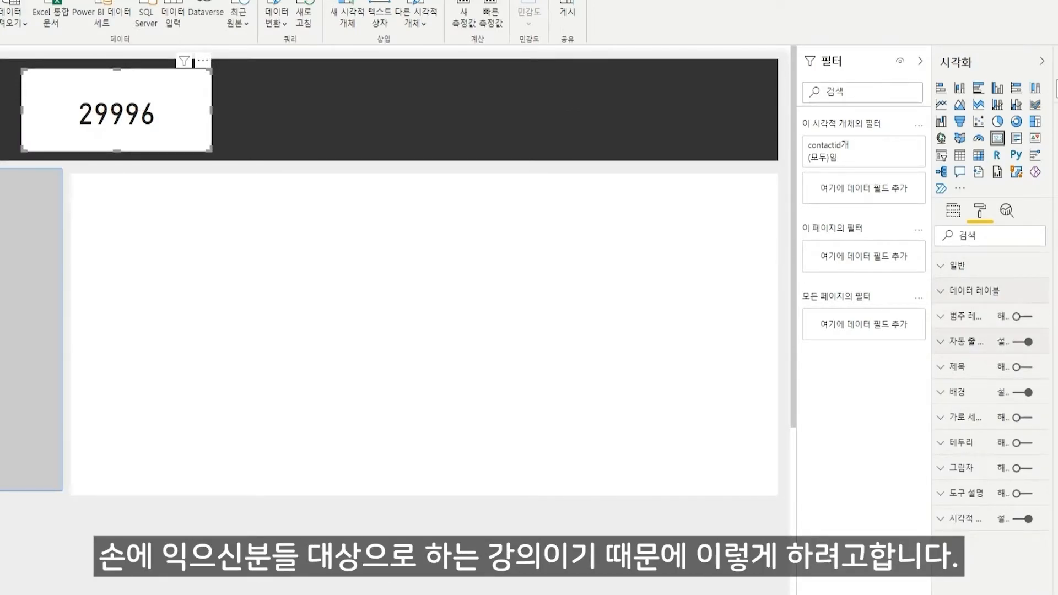
left_click(1022, 366)
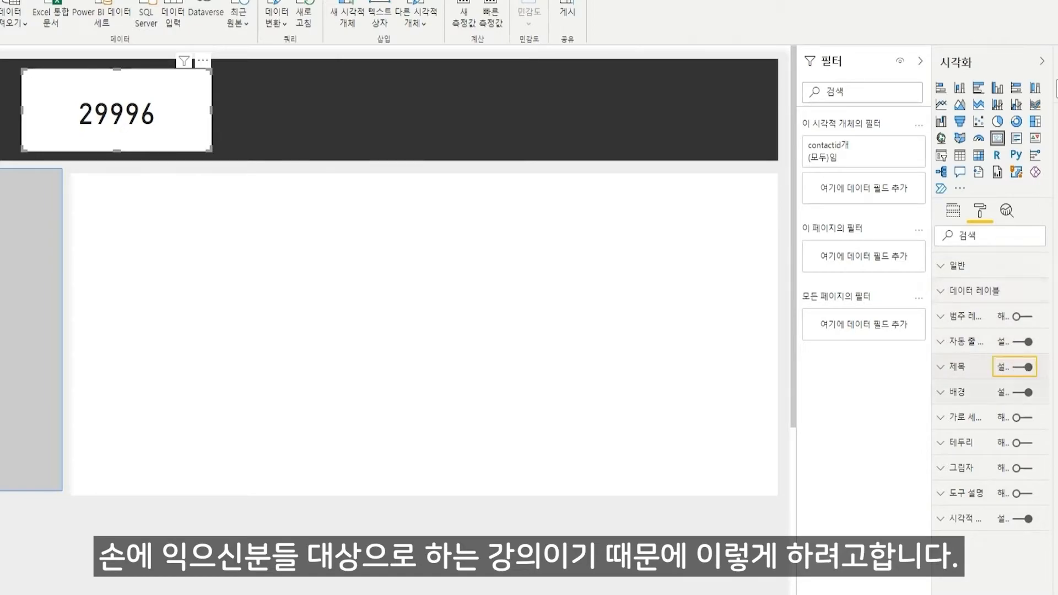
left_click(979, 408)
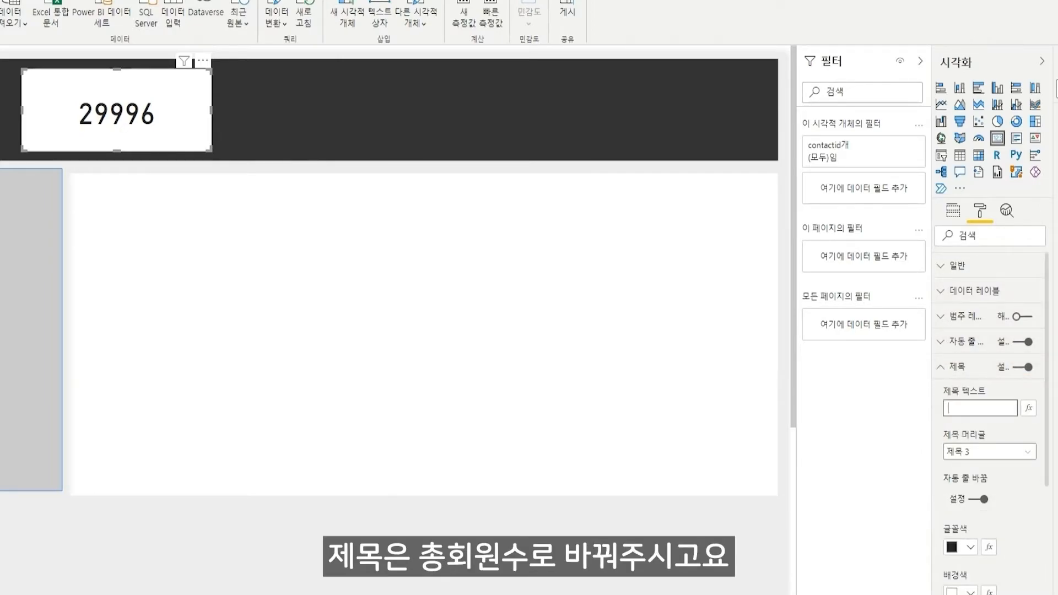
type("초오히원")
key("Return")
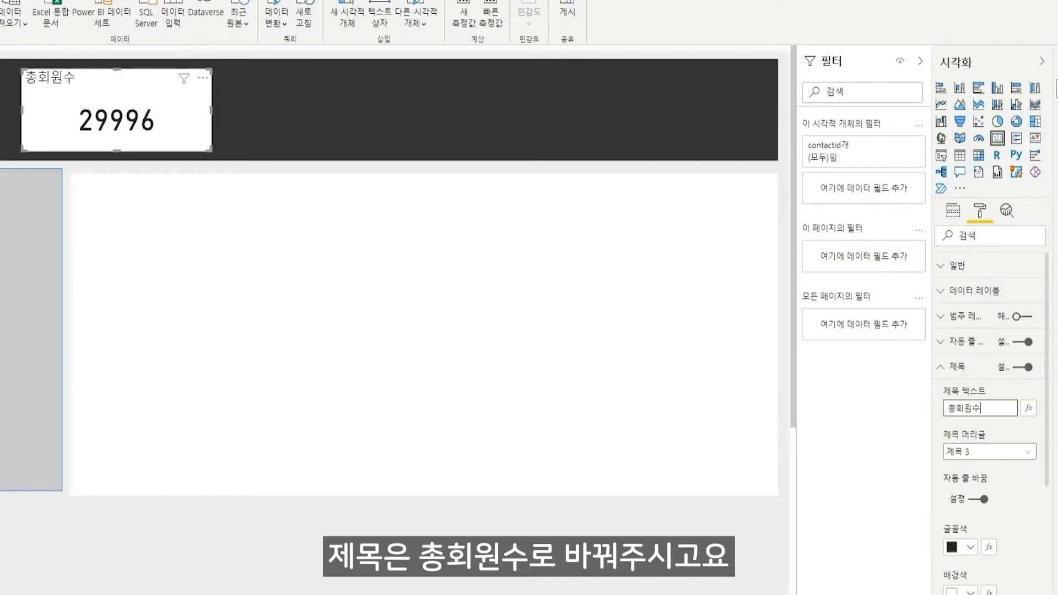
Centre the card's title and set its text size to 12 pt.
left_click(967, 584)
scroll(980, 546, "down", 2)
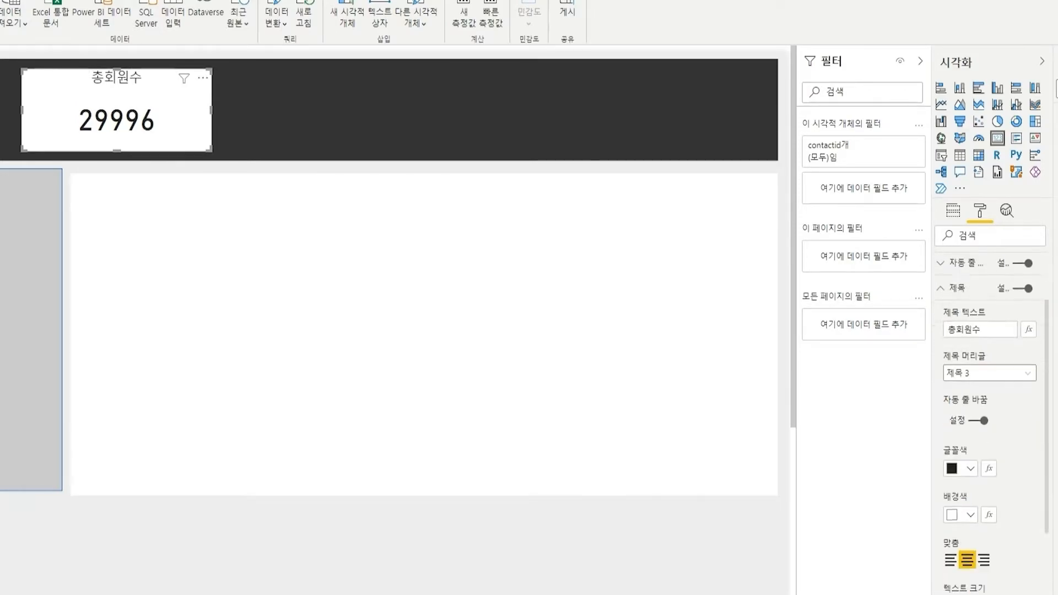
left_click(980, 547)
left_click(981, 547)
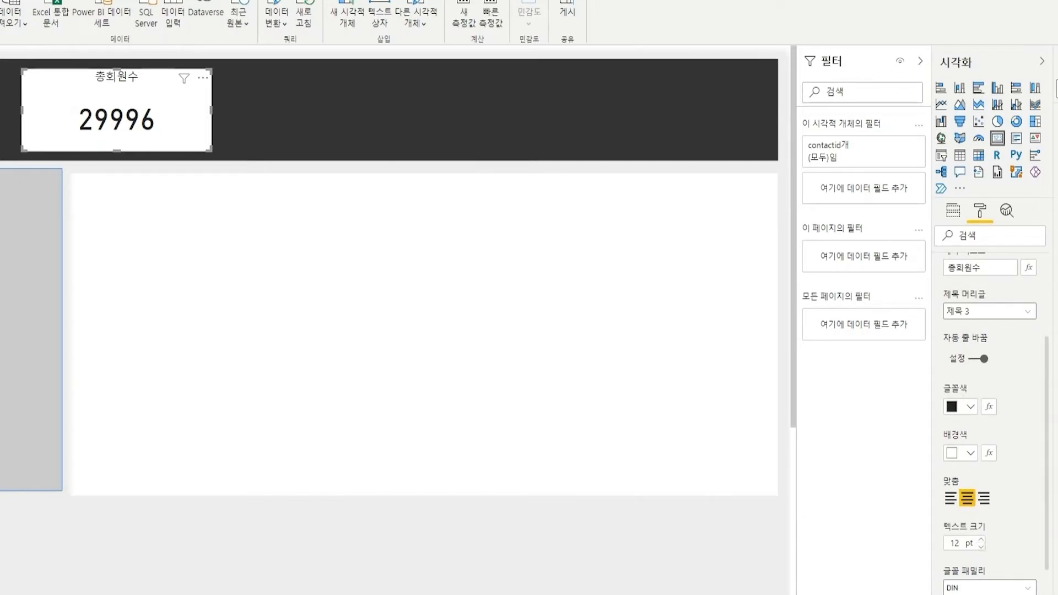
scroll(986, 419, "up", 3)
left_click(957, 366)
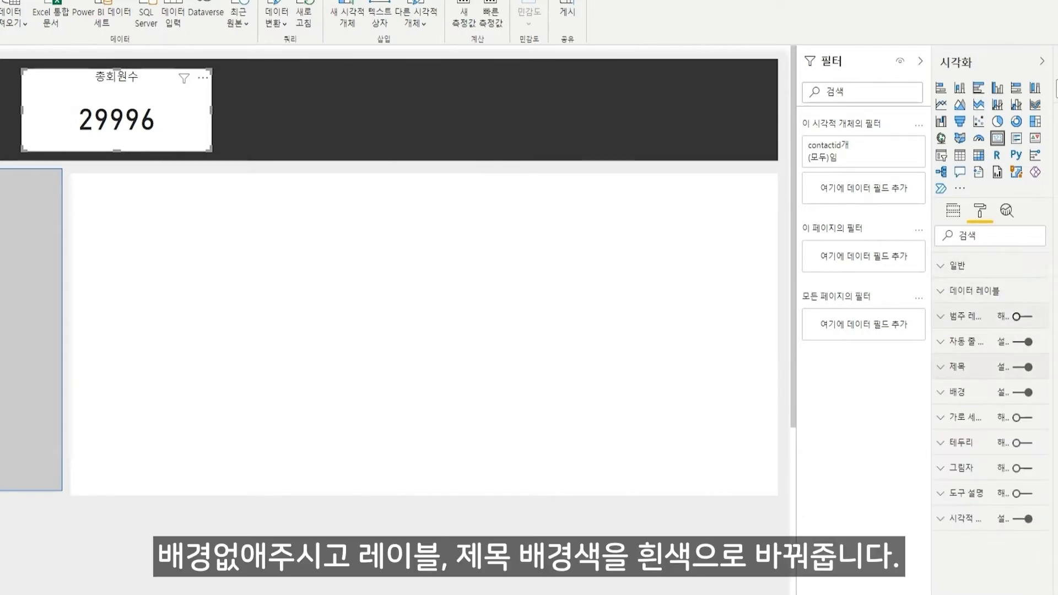
Turn off the card's background and set the data label colour to white.
left_click(1025, 393)
left_click(974, 290)
left_click(959, 333)
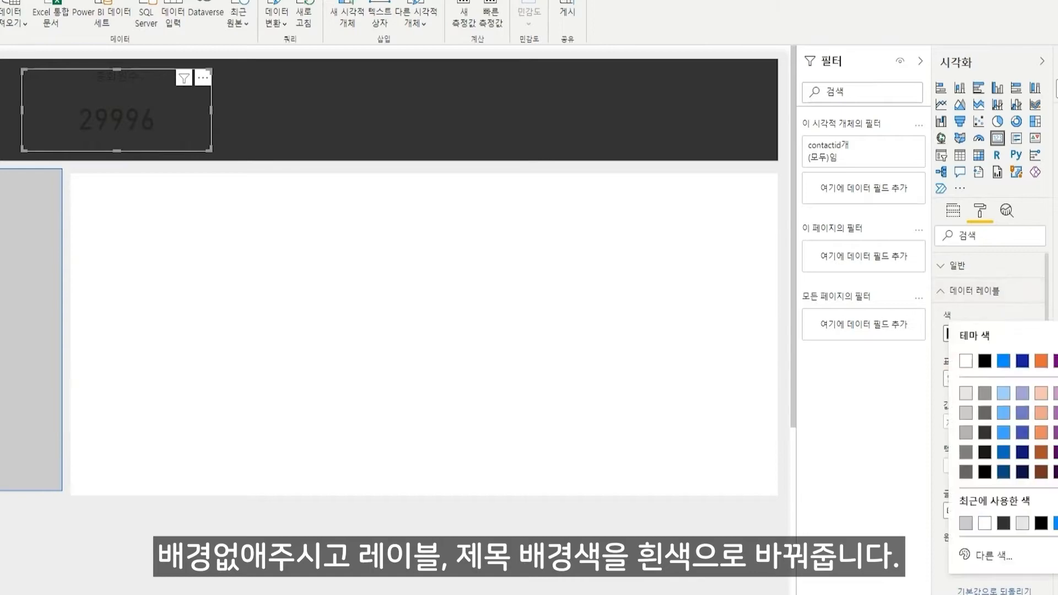
left_click(965, 361)
left_click(974, 290)
Set the font colour of the card's title to white.
left_click(958, 367)
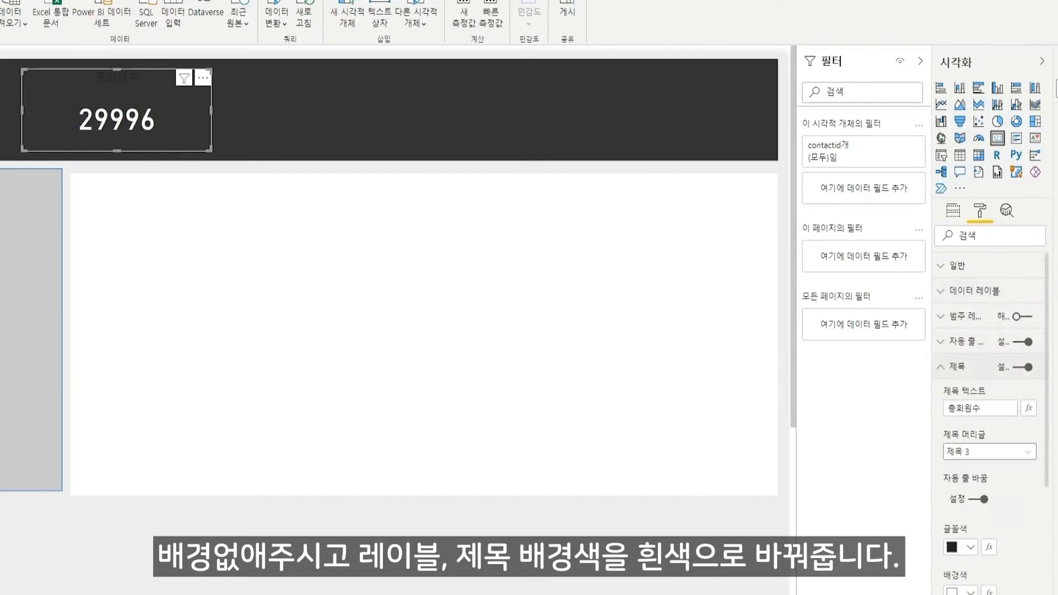
left_click(969, 547)
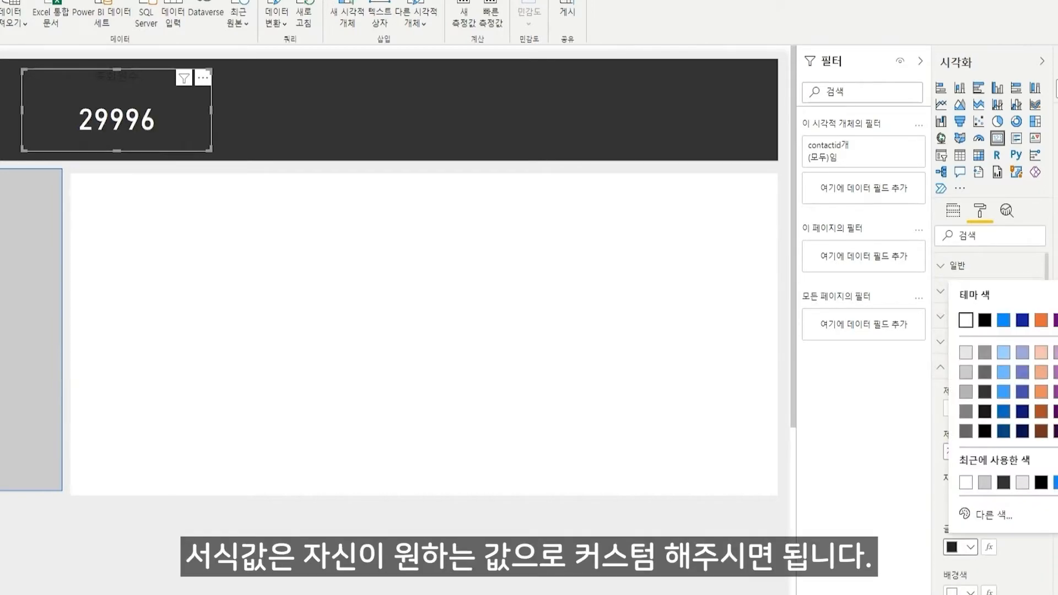
left_click(962, 315)
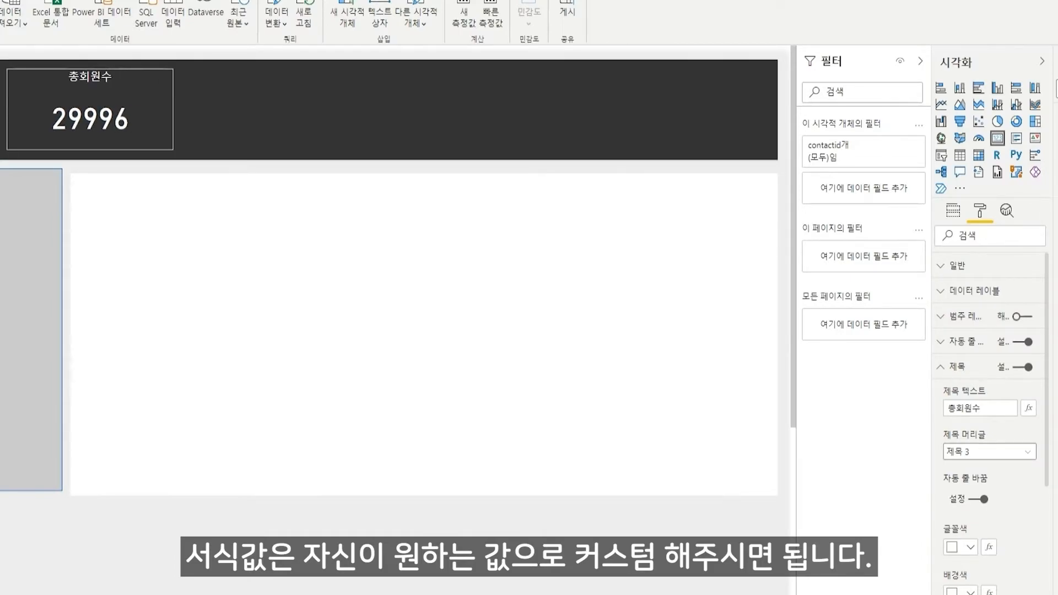
Narrow the 총회원수 card and move it along the dark banner to sit above the white panel's left edge.
left_click_drag(173, 150, 153, 148)
left_click_drag(80, 108, 151, 110)
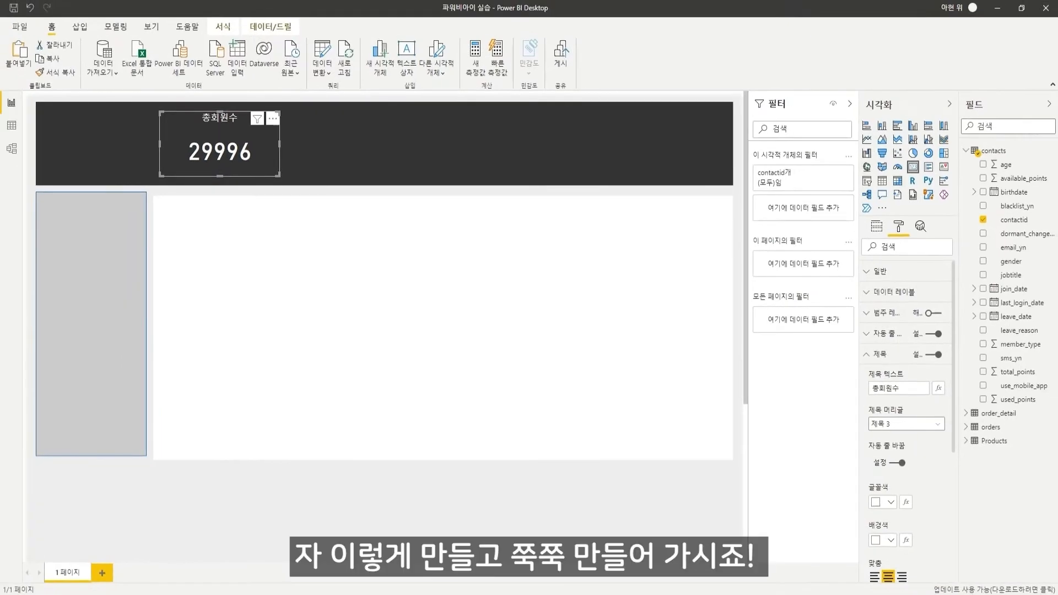
left_click(386, 513)
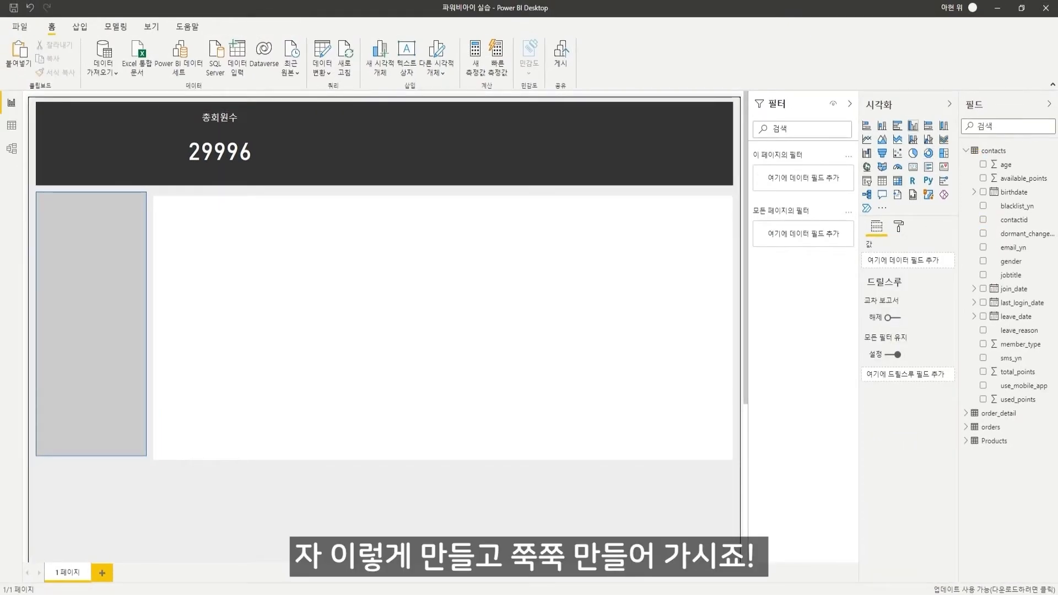
Insert a clustered column chart, place it in the left half of the white panel and enlarge it.
left_click(913, 125)
left_click_drag(91, 358, 234, 220)
scroll(235, 219, "up", 3)
left_click_drag(234, 383, 214, 270)
left_click_drag(268, 472, 413, 412)
mouse_move(320, 320)
left_mouse_down()
mouse_move(333, 318)
mouse_move(329, 333)
left_mouse_up()
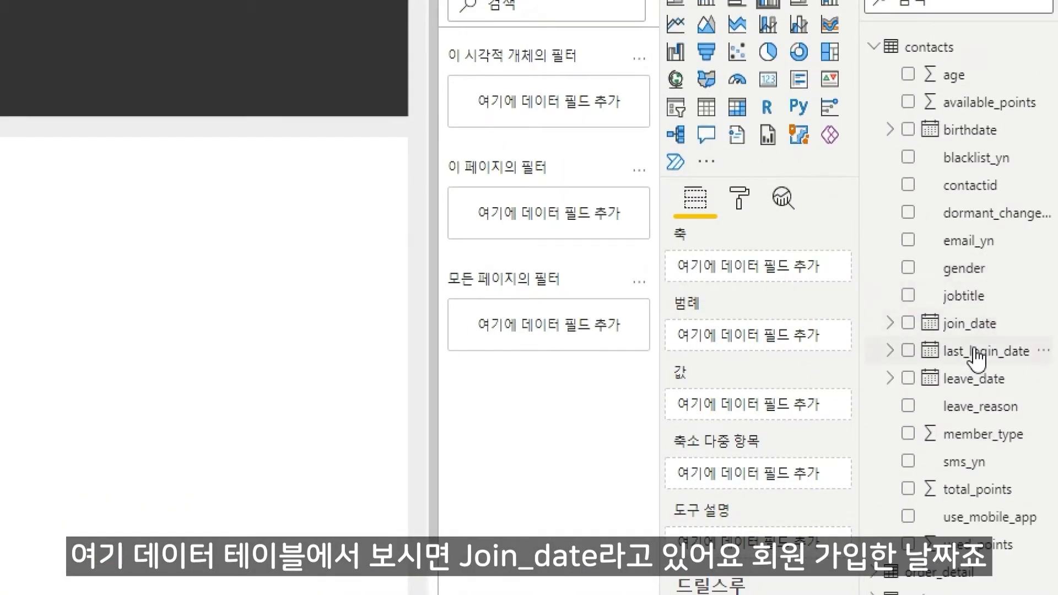
Assign join_date to the column chart's axis and contactid to its values, and adjust the chart's position and size slightly within the panel.
left_click(991, 328)
left_click_drag(992, 328, 783, 283)
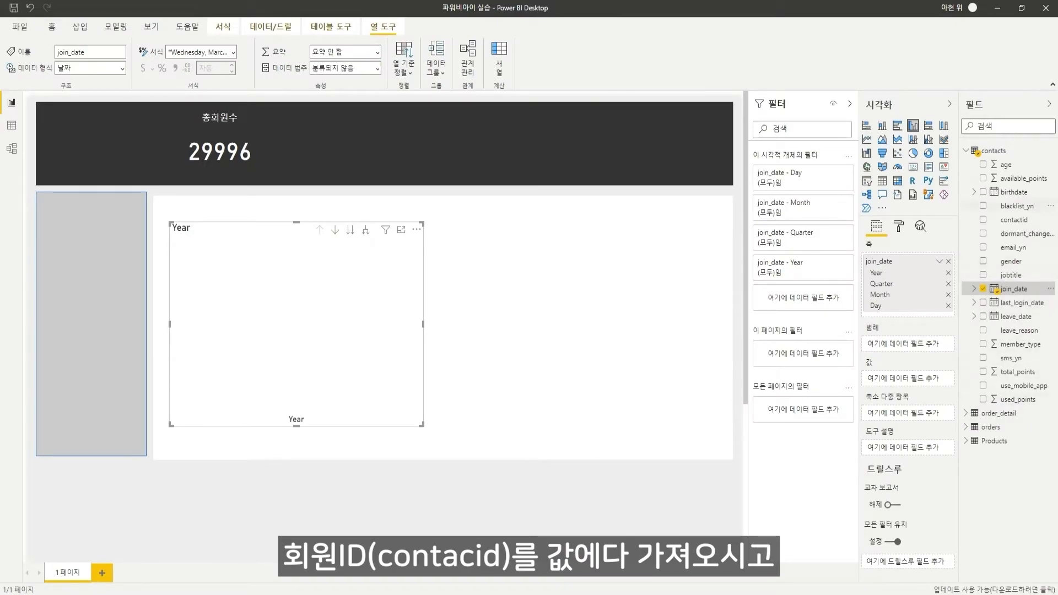
left_click_drag(1013, 220, 908, 378)
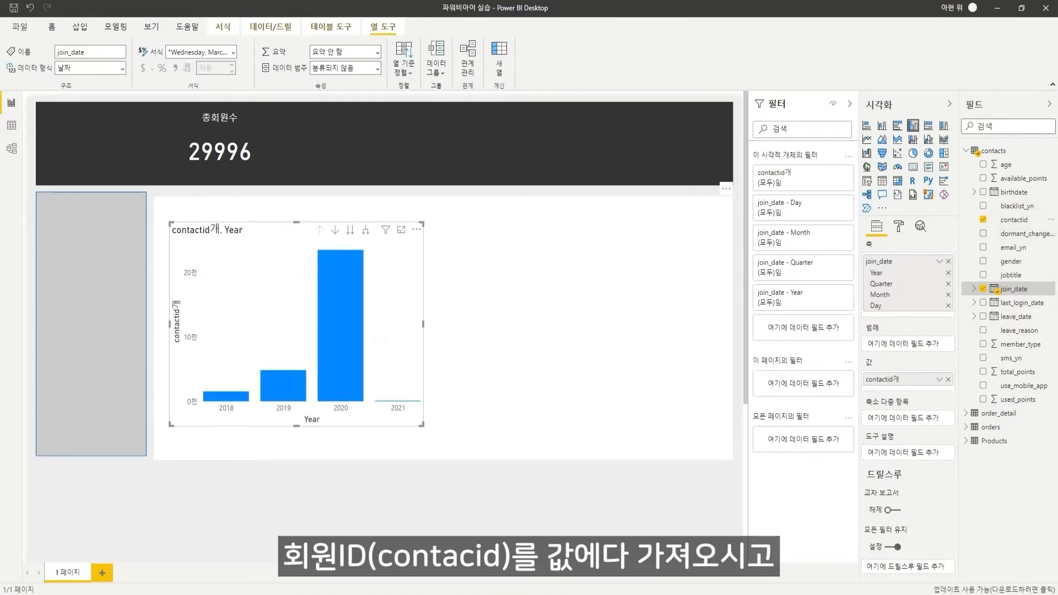
left_click_drag(281, 230, 279, 220)
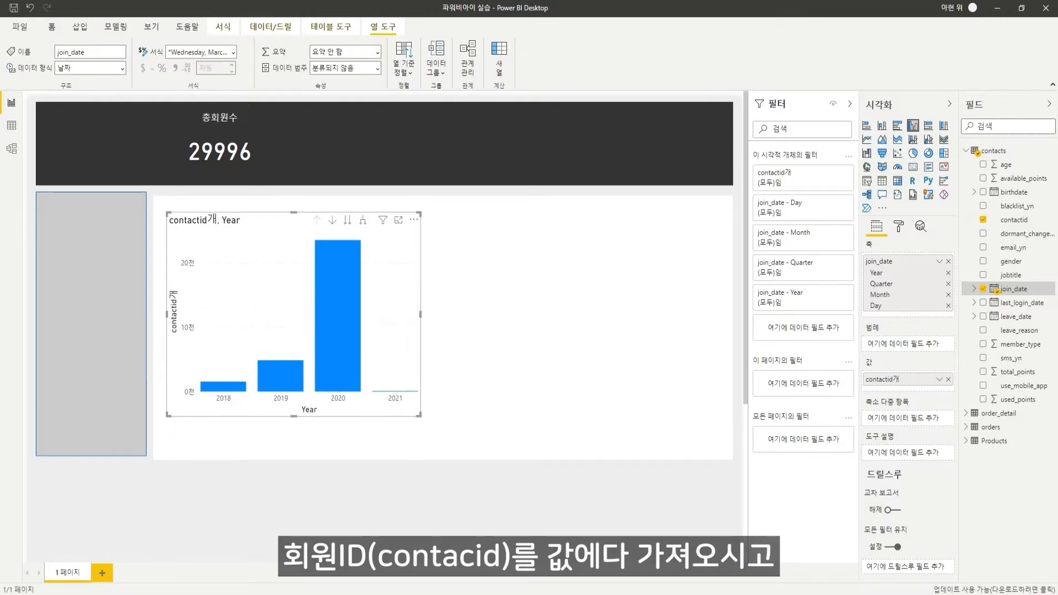
left_click_drag(421, 416, 426, 432)
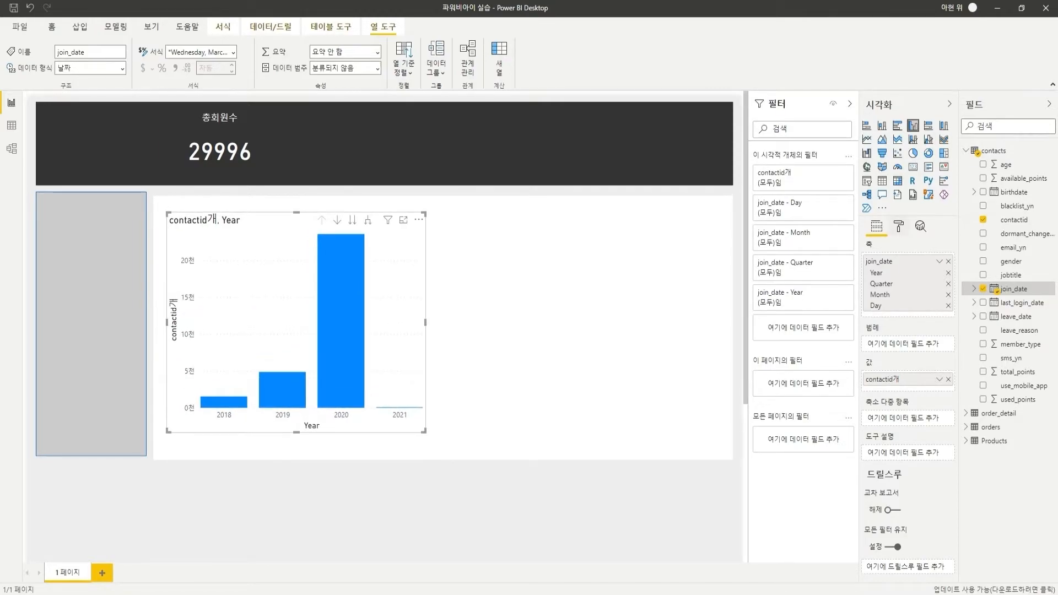
Turn on the column chart's data labels and set their display units to show full numbers instead of thousands.
left_click(898, 226)
left_click(933, 375)
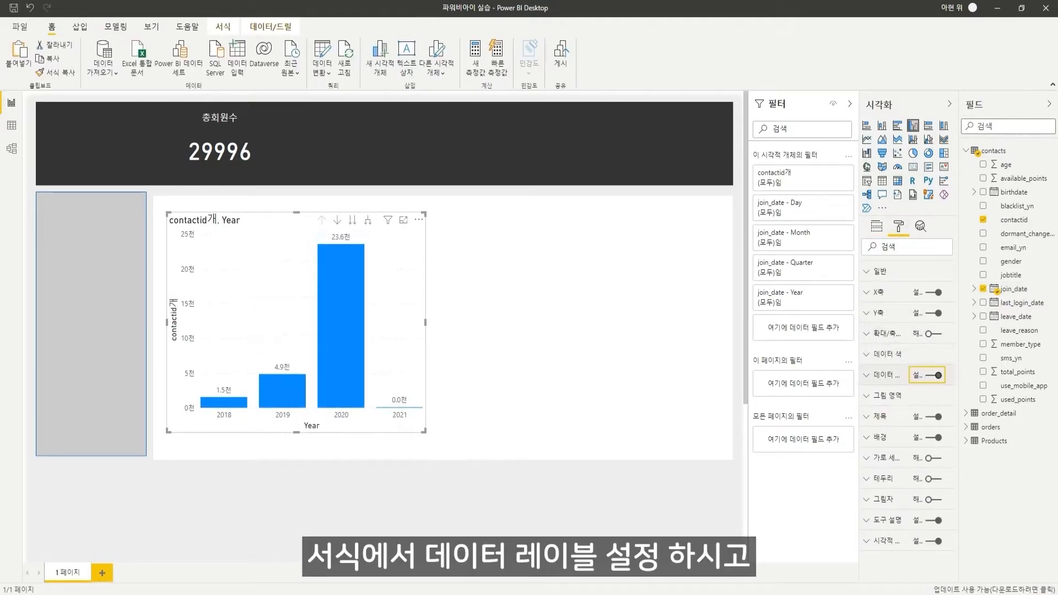
left_click(884, 375)
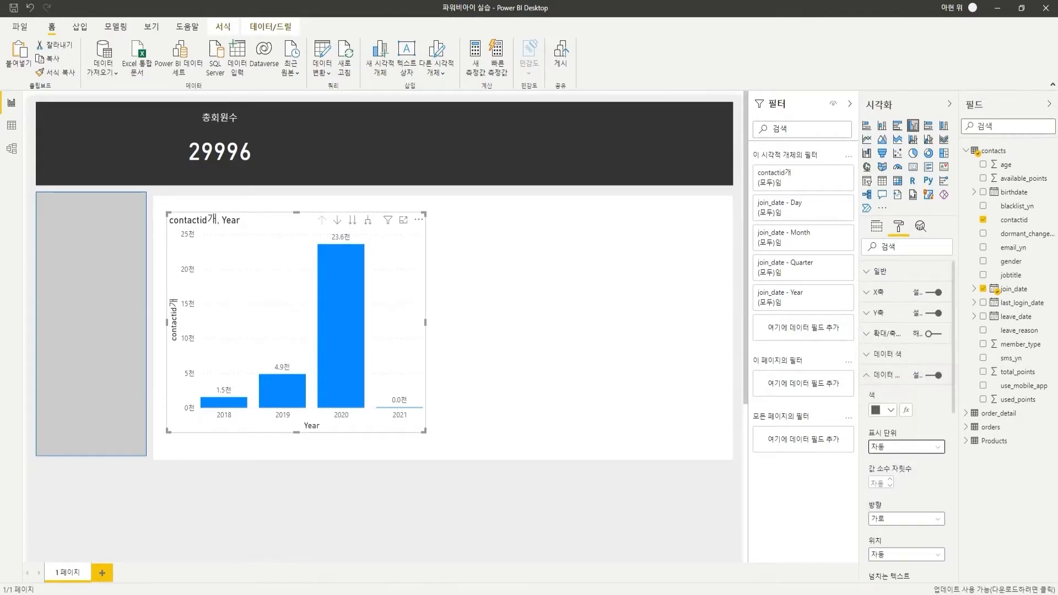
left_click(907, 447)
left_click(906, 473)
left_click(884, 375)
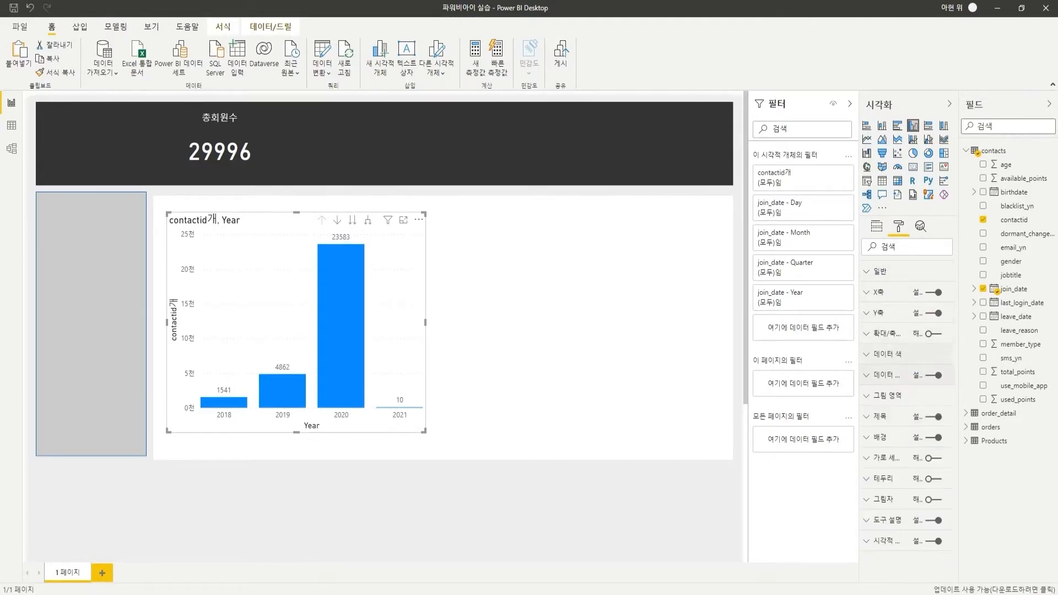
Set the column chart's title to 연도별 회원수, centred at 12 pt, and shift the chart slightly to the left.
left_click(885, 417)
triple_click(897, 451)
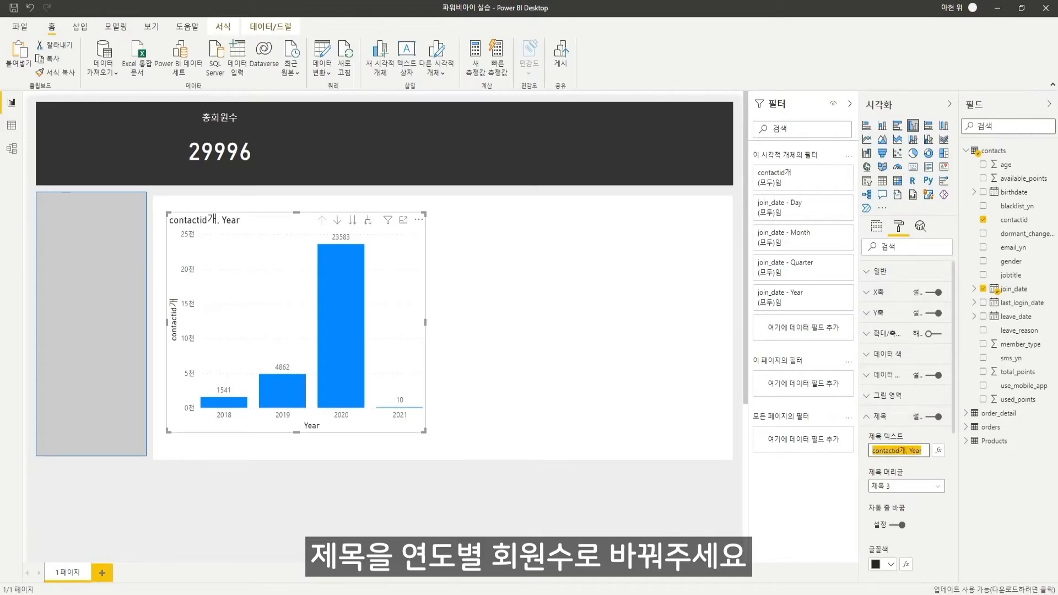
type("여")
type("도")
type("별 회원")
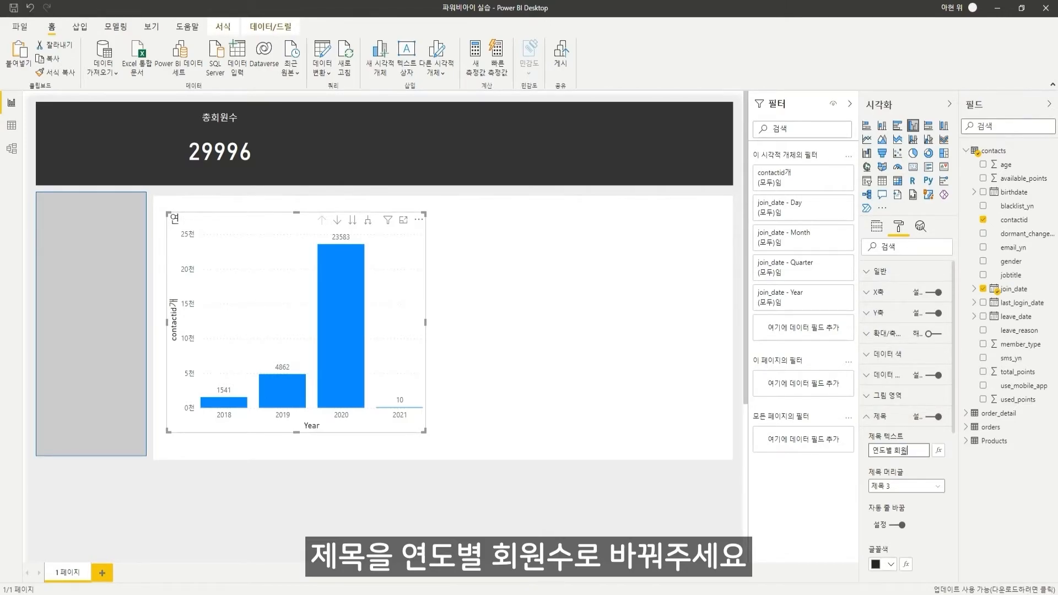
type("수")
left_click(880, 416)
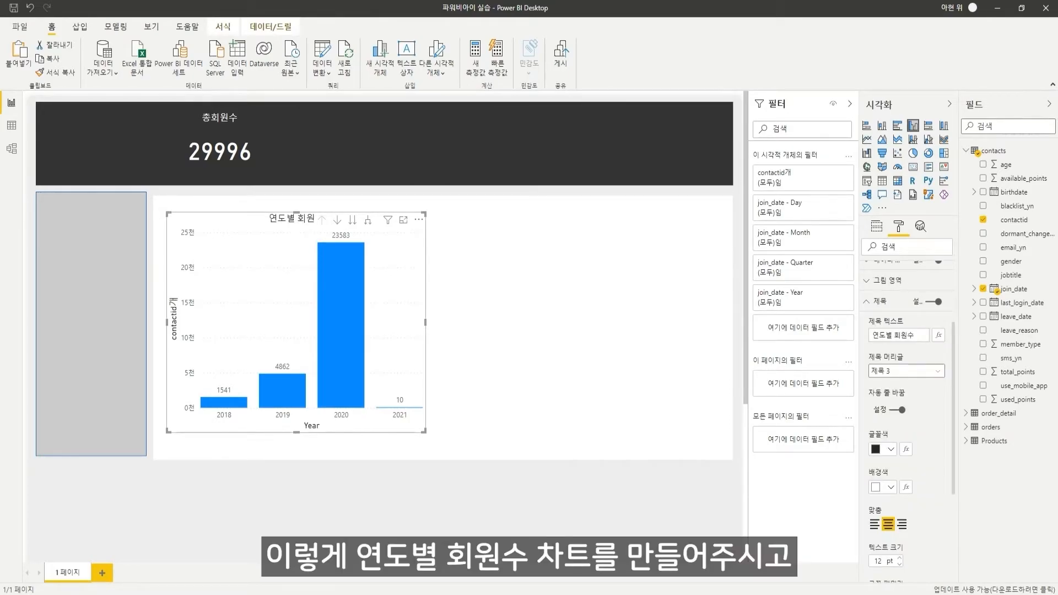
left_click_drag(284, 353, 276, 350)
Add a copy of the white panel below the existing layout and widen it to the full layout width.
scroll(276, 350, "down", 1)
scroll(276, 351, "up", 1)
left_click(330, 485)
scroll(330, 484, "down", 4)
left_click(441, 209)
key("ctrl+v")
left_click_drag(441, 209, 317, 475)
scroll(317, 474, "down", 1)
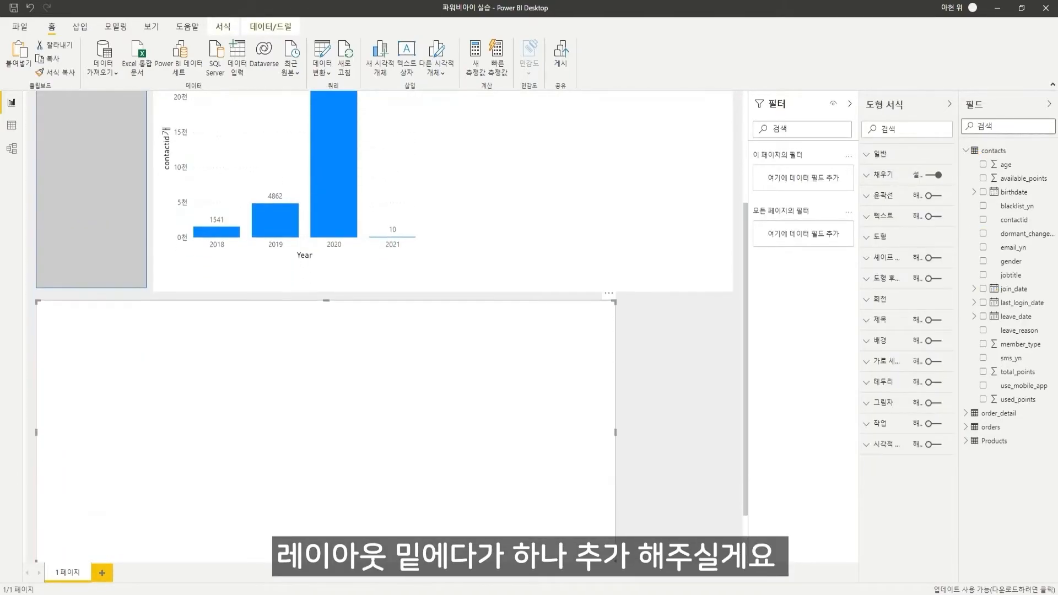
left_click_drag(615, 432, 729, 432)
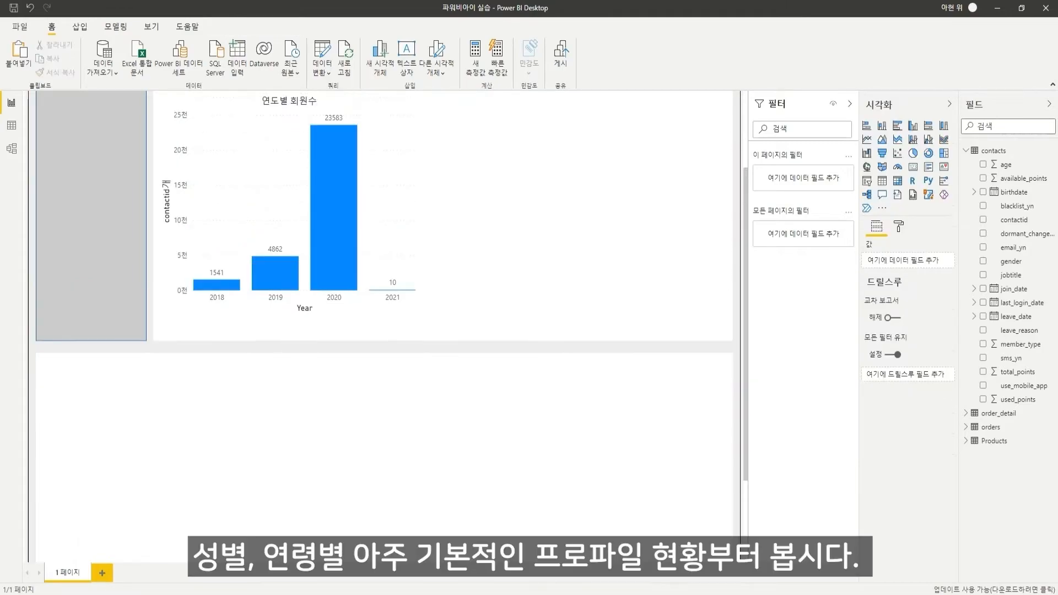
Insert a donut chart and place it at the left end of the lower white panel.
scroll(386, 326, "down", 1)
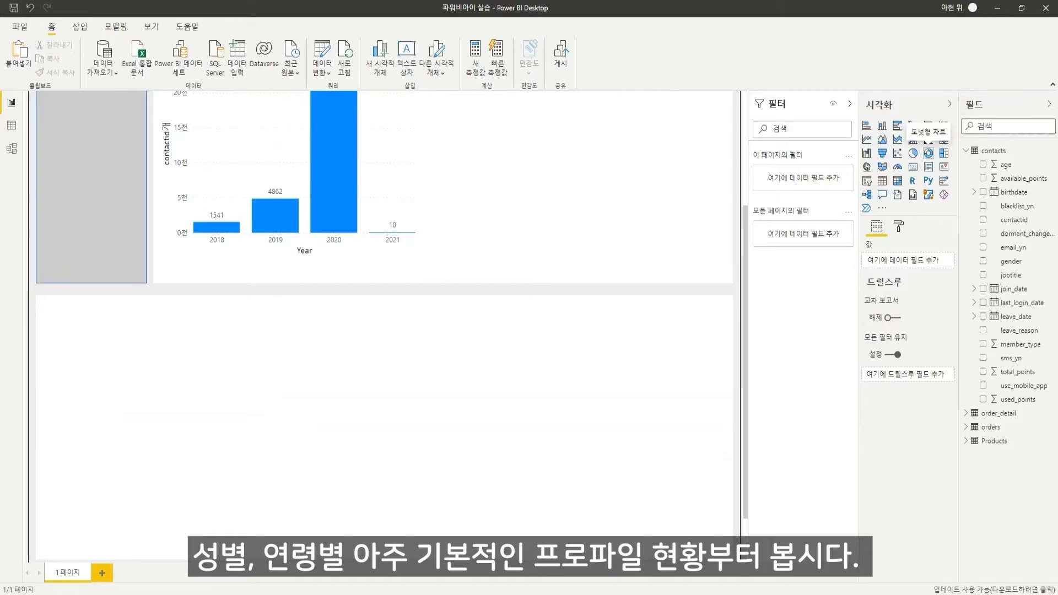
left_click(929, 153)
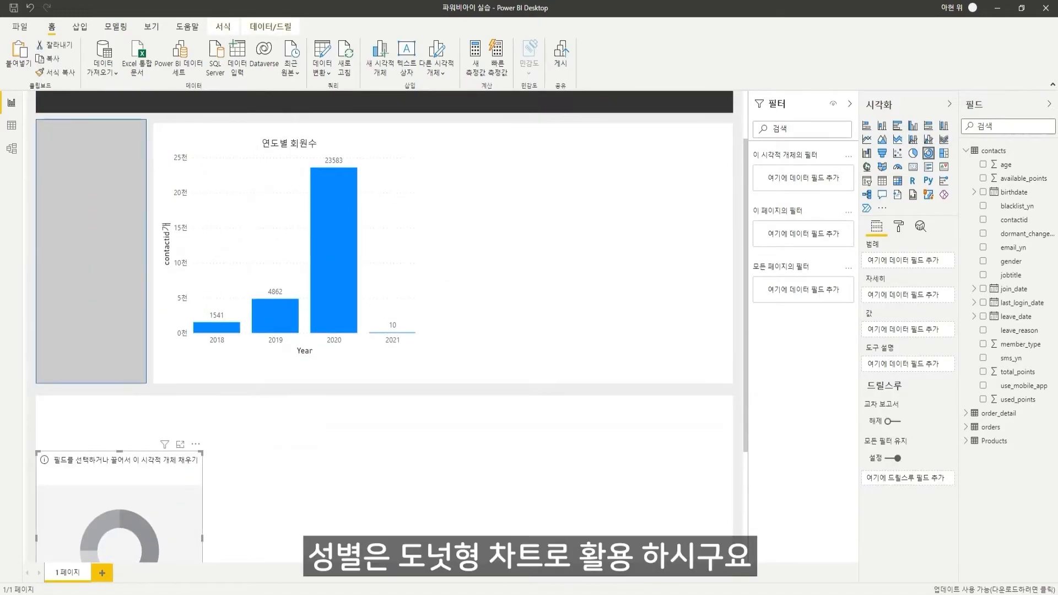
left_click_drag(119, 493, 141, 468)
scroll(141, 468, "down", 2)
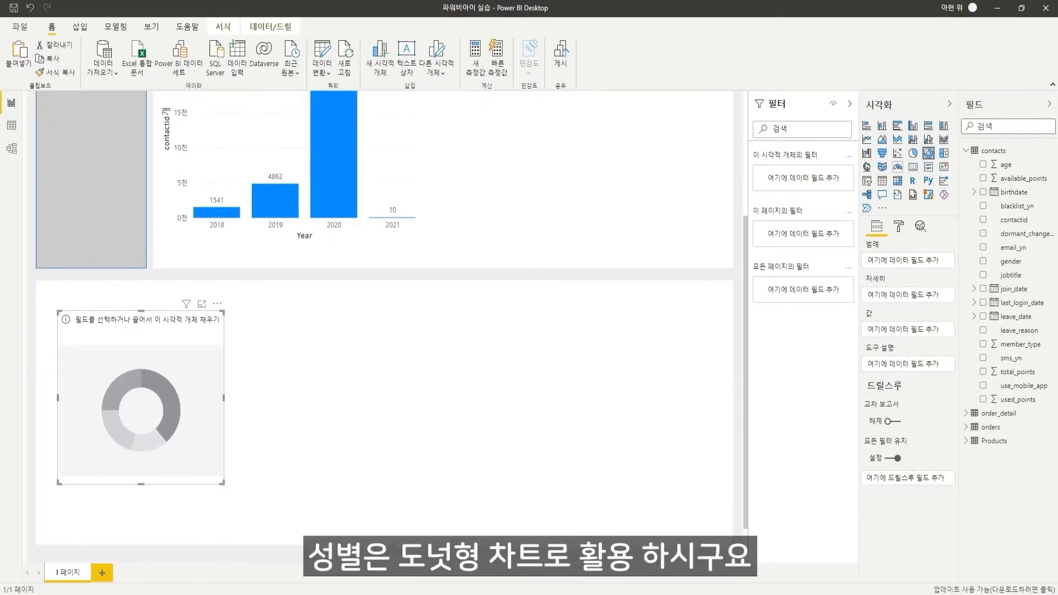
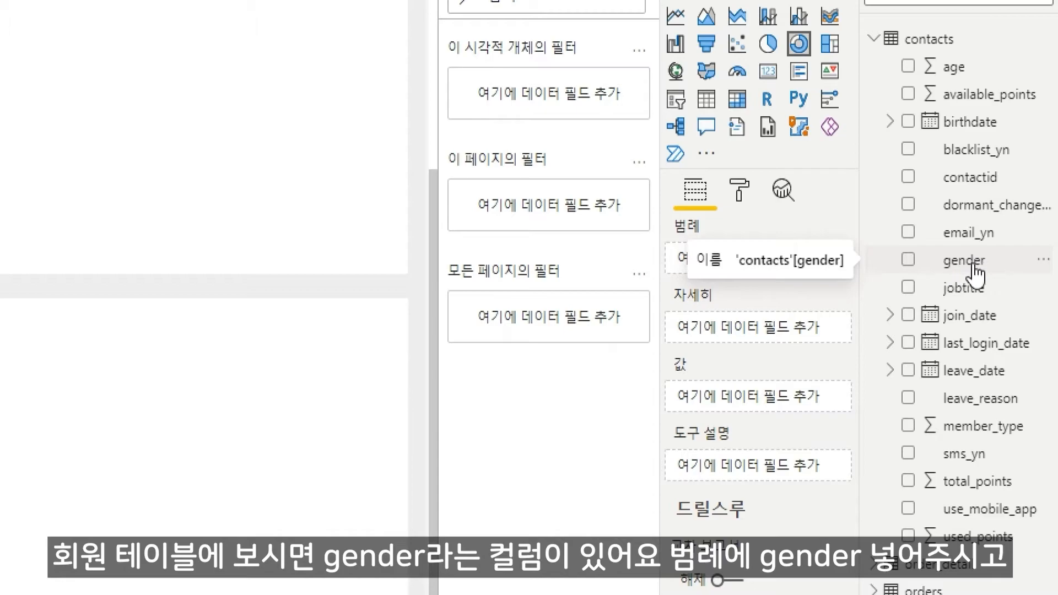
Assign gender to the donut chart's legend and contactid to its values, and enlarge the chart.
left_click_drag(959, 271, 762, 289)
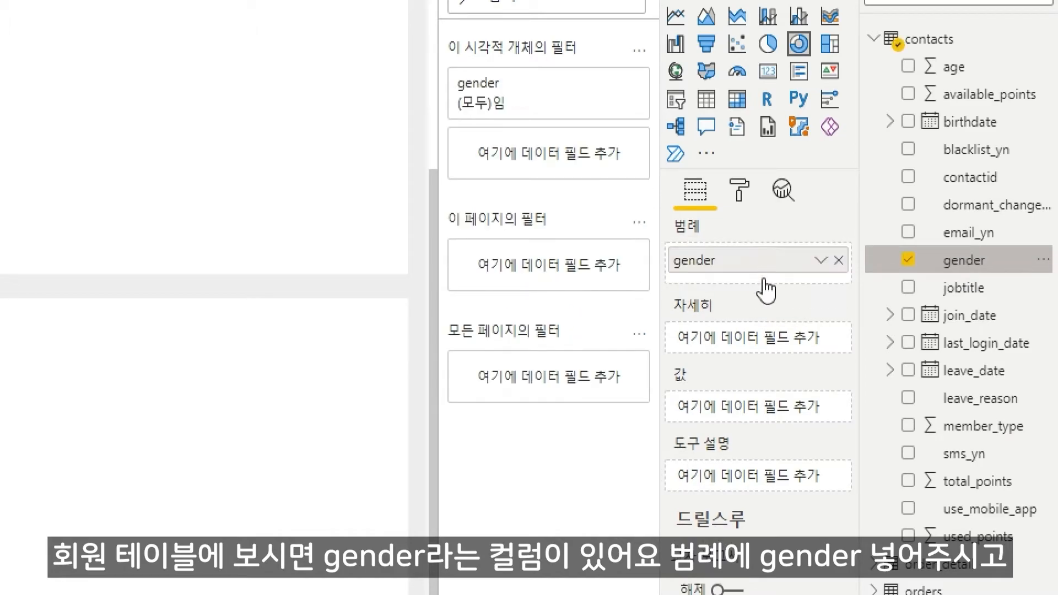
left_click_drag(970, 176, 782, 406)
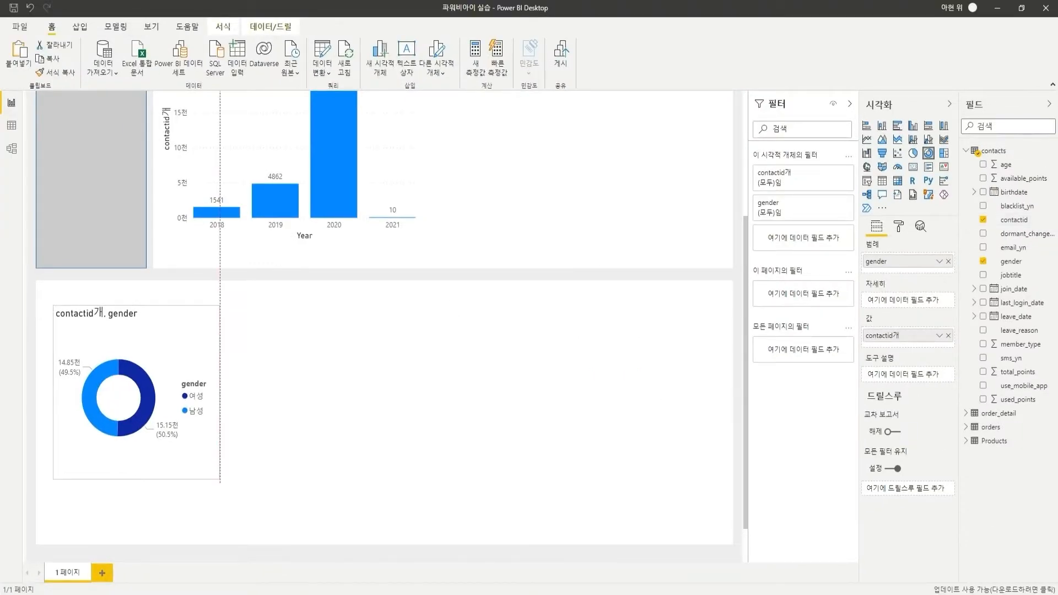
left_click_drag(218, 473, 230, 509)
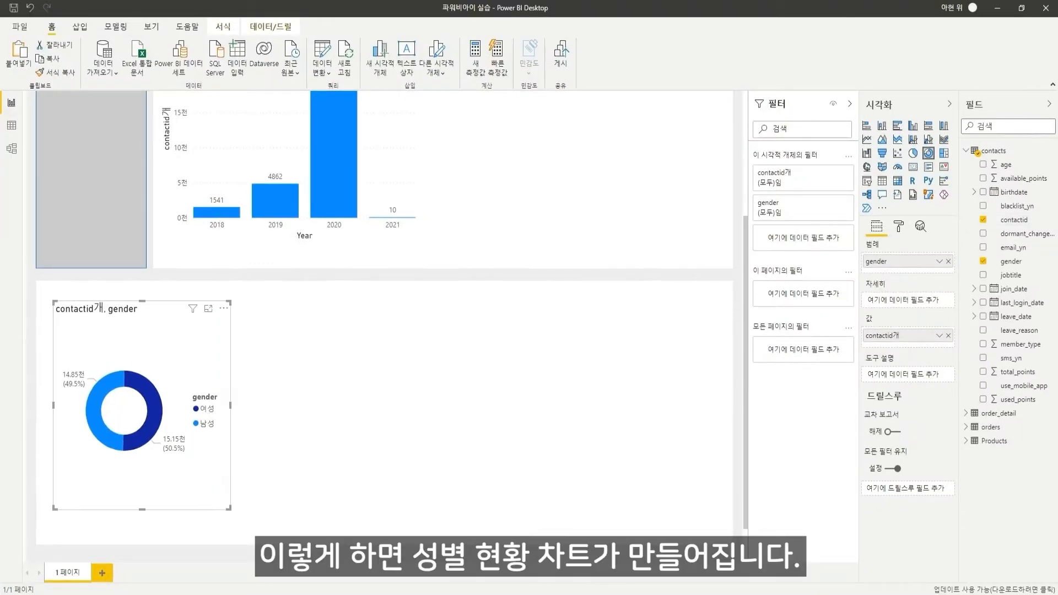
Turn off the donut chart's legend and set the detail label style to 범주, 데이터 값.
left_click(899, 226)
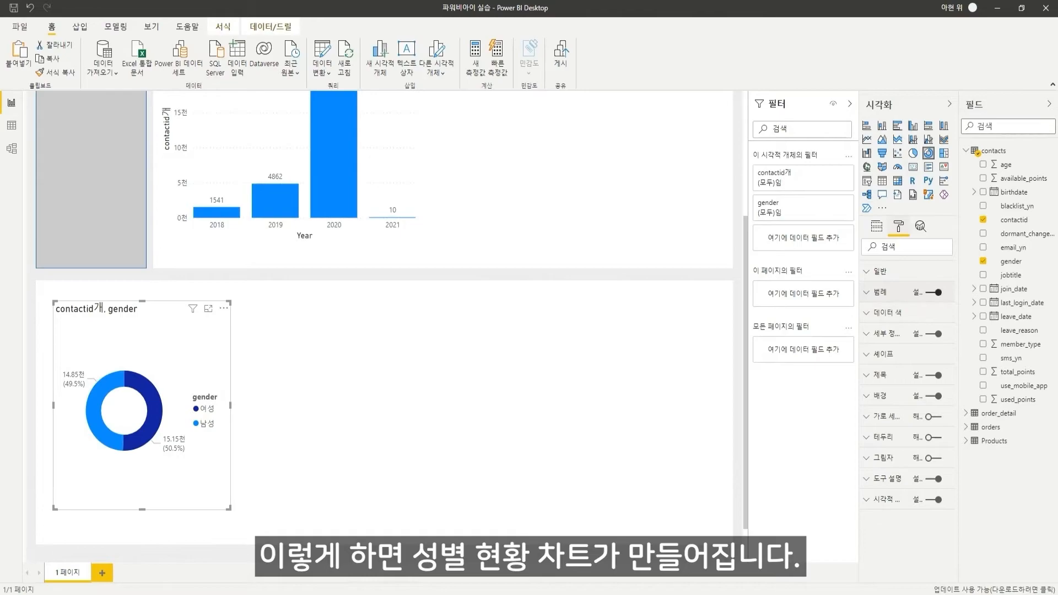
left_click(934, 292)
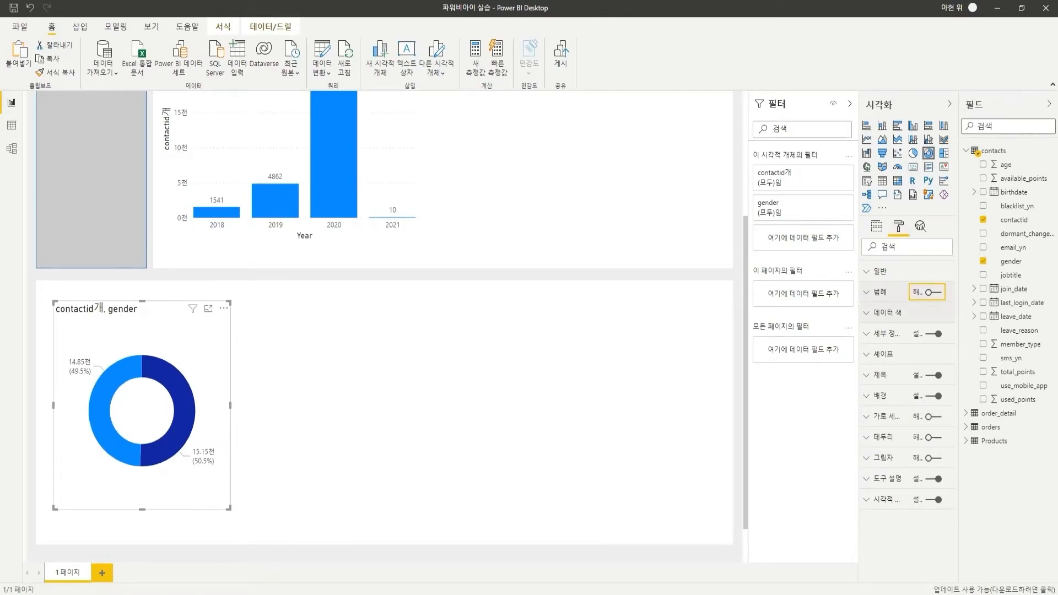
left_click(887, 312)
left_click(887, 313)
left_click(886, 334)
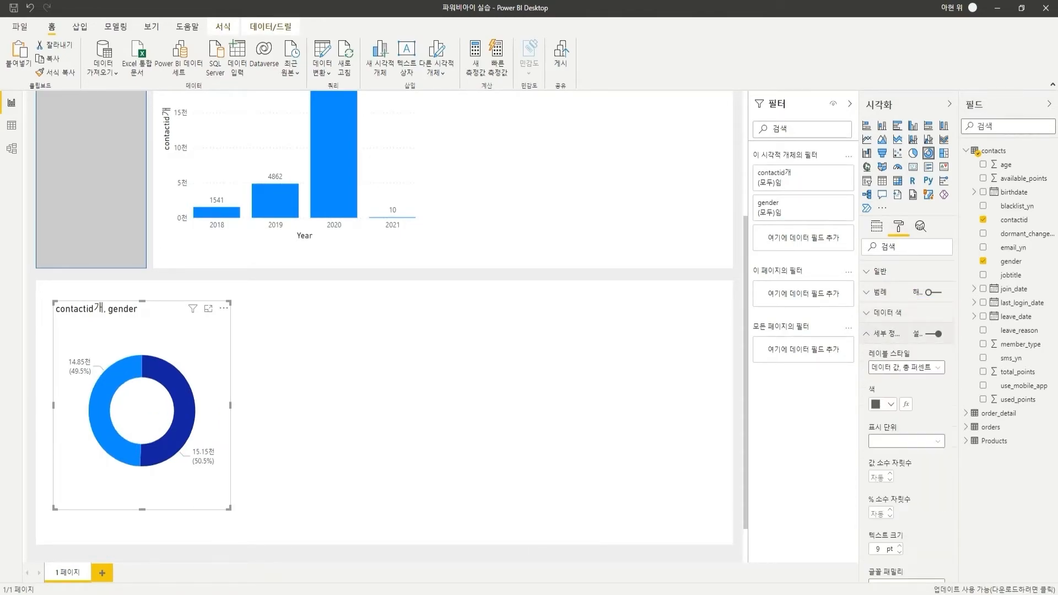
left_click(906, 367)
left_click(906, 419)
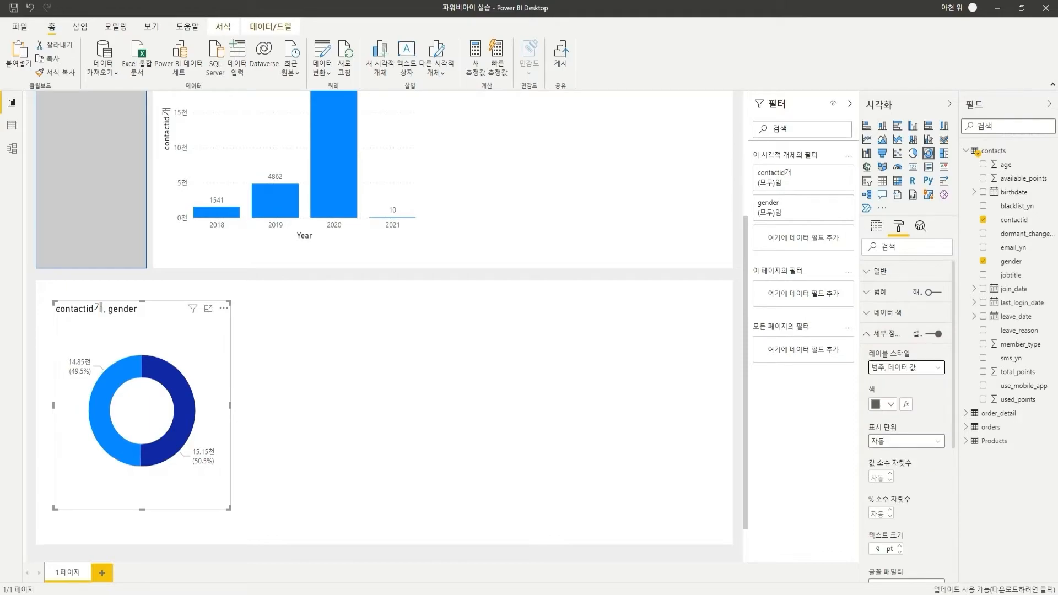
left_click(886, 333)
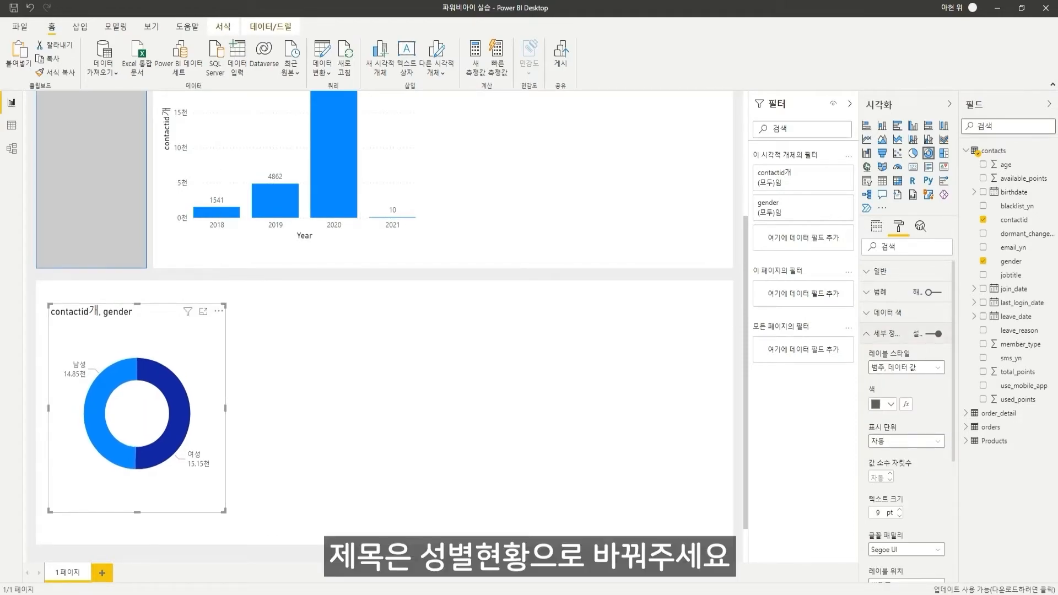
Set the donut chart's title to 성별 현황, centred with a text size of 12 pt.
left_click(880, 376)
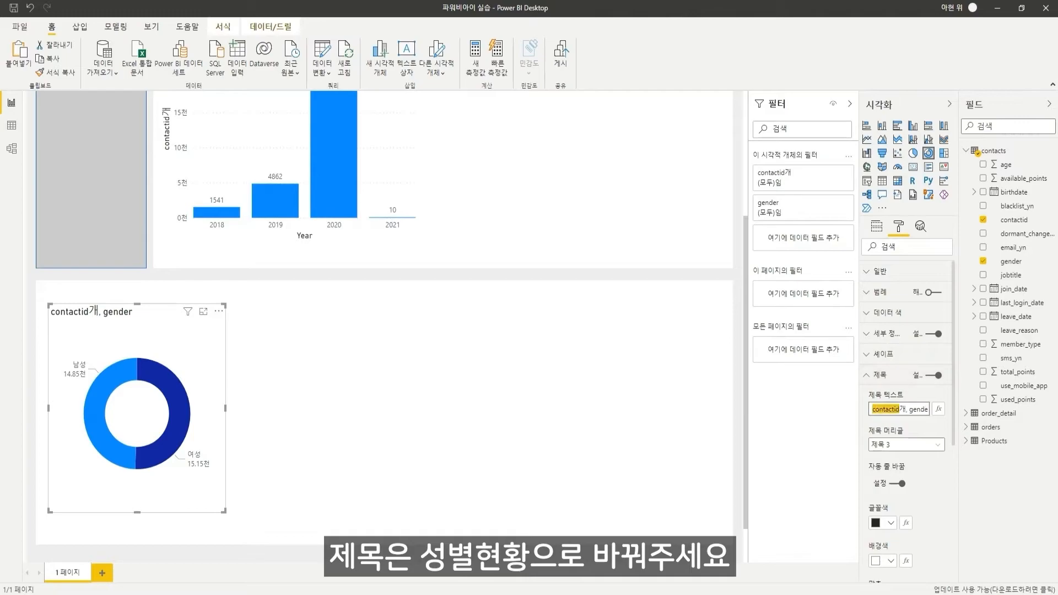
type("성별 현")
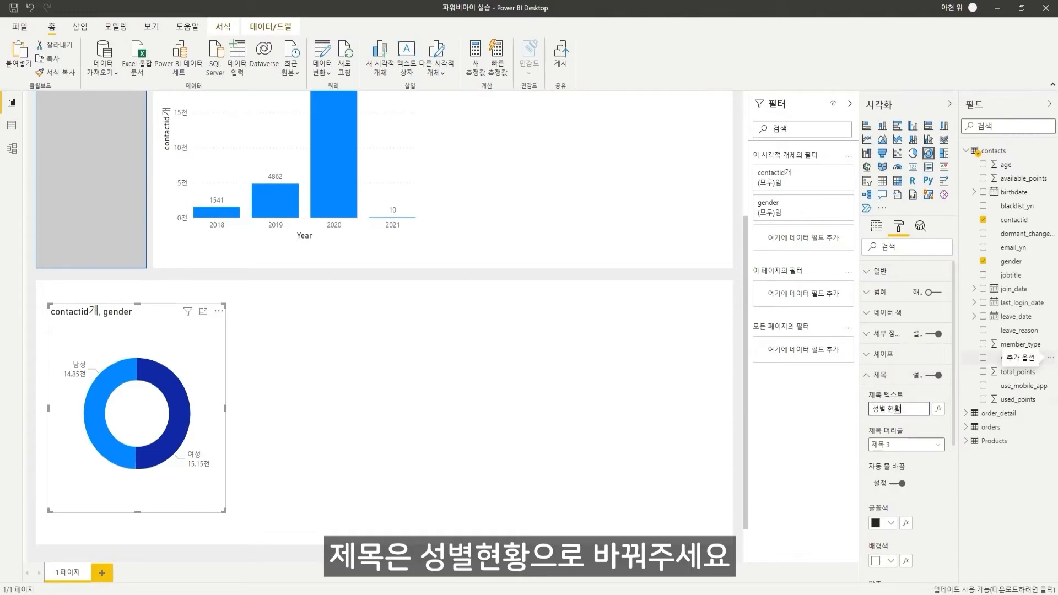
type("황")
key("Return")
scroll(907, 413, "down", 3)
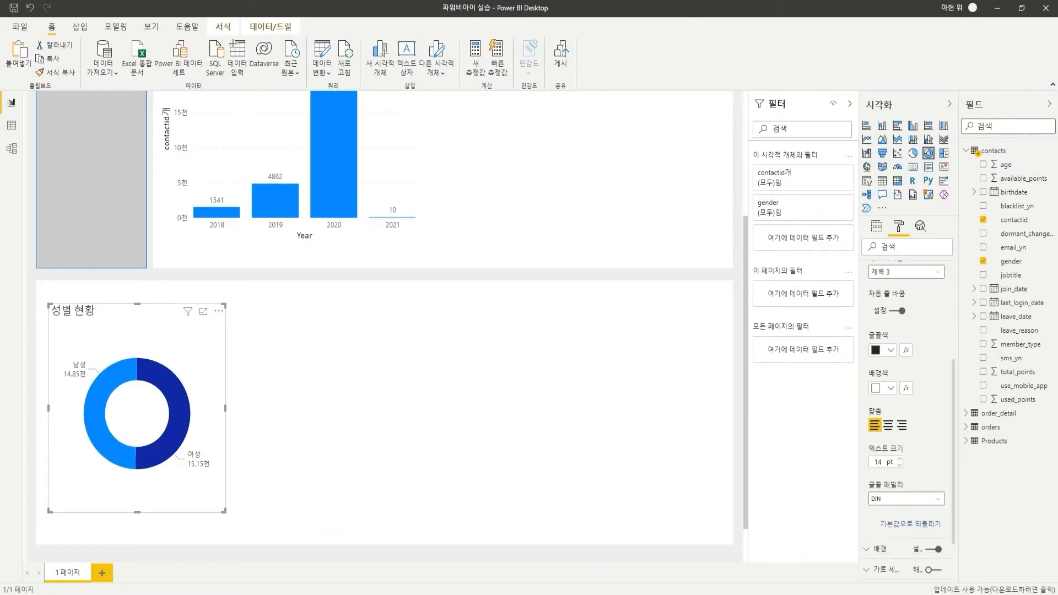
left_click(888, 425)
left_click(899, 465)
left_click(899, 465)
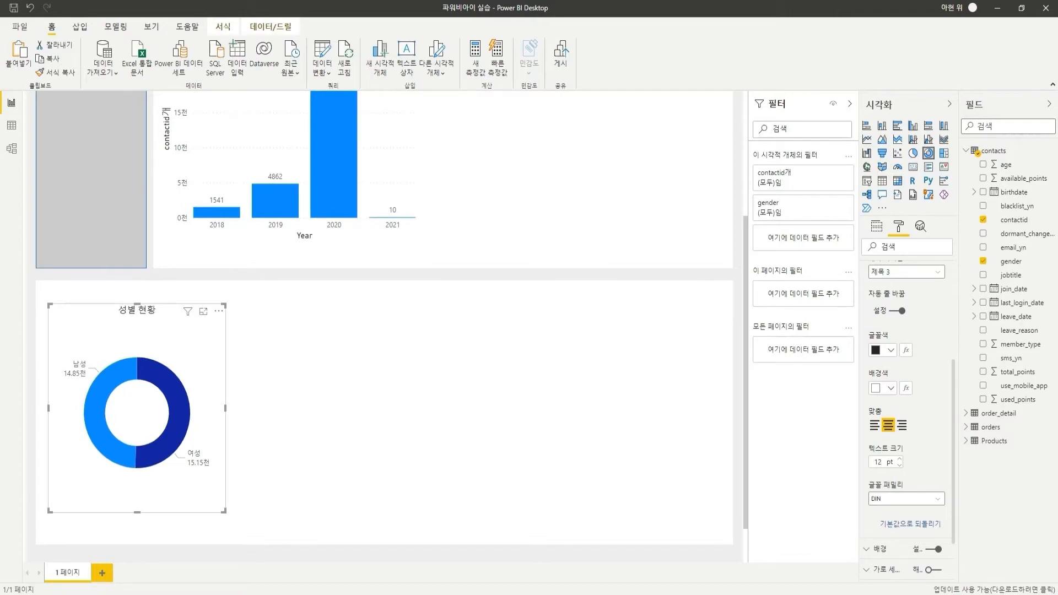
Add a funnel chart beside the donut chart with age as its group and contactid as its value.
left_click(474, 408)
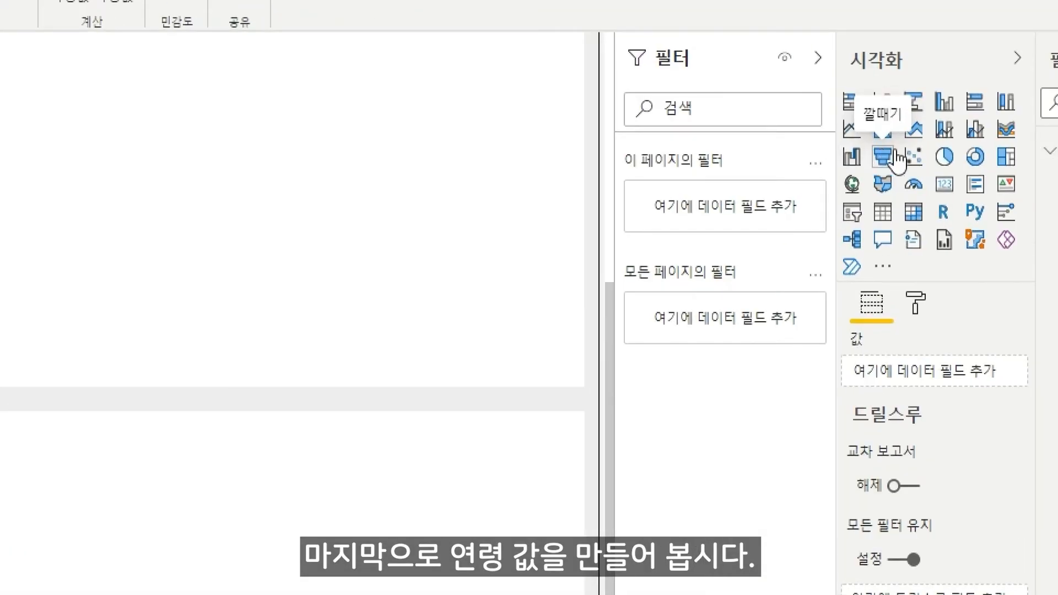
left_click(882, 154)
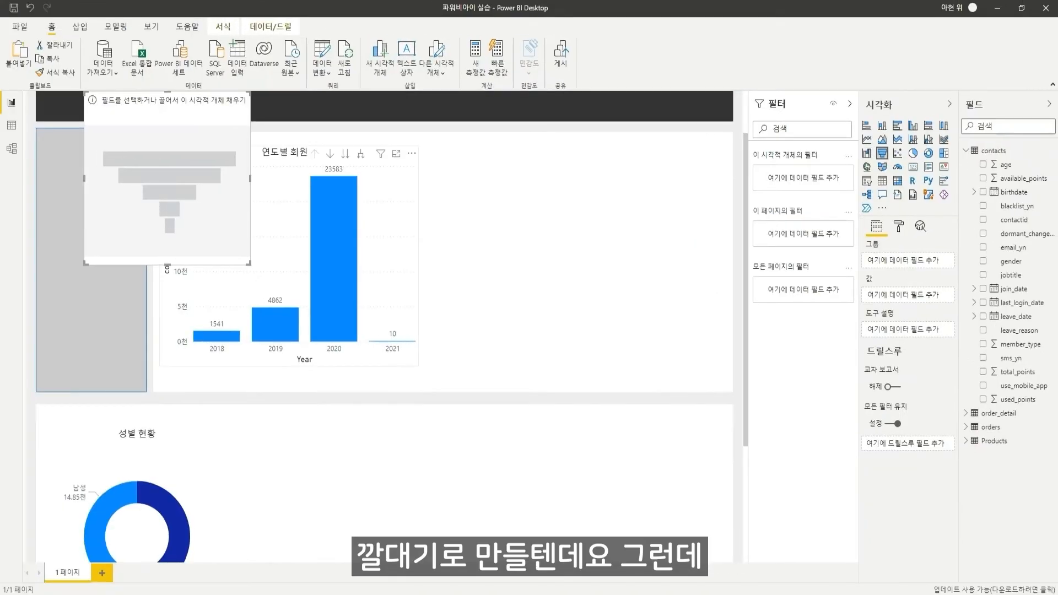
left_click_drag(166, 168, 325, 454)
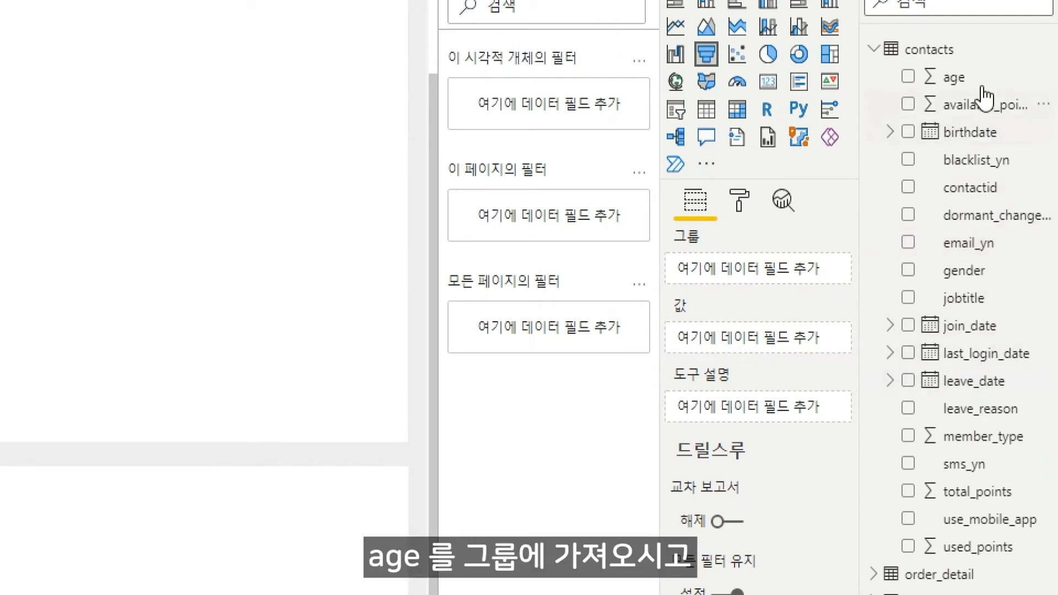
left_click_drag(952, 77, 770, 287)
left_click_drag(968, 204, 794, 377)
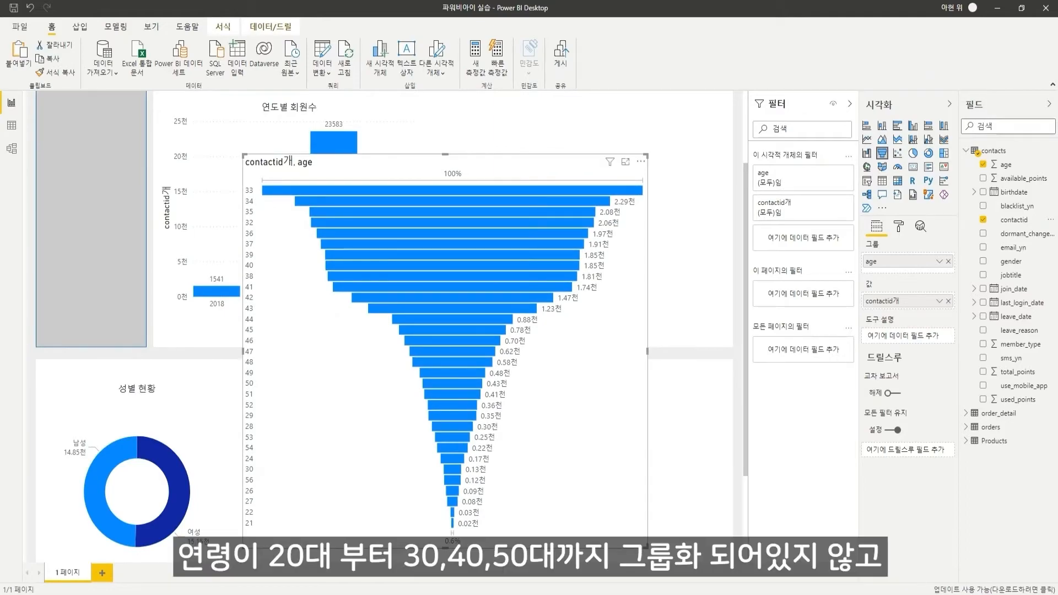
Shrink the funnel chart and fit it into the lower white panel beside the 성별 현황 donut chart.
scroll(385, 326, "up", 1)
scroll(386, 326, "down", 3)
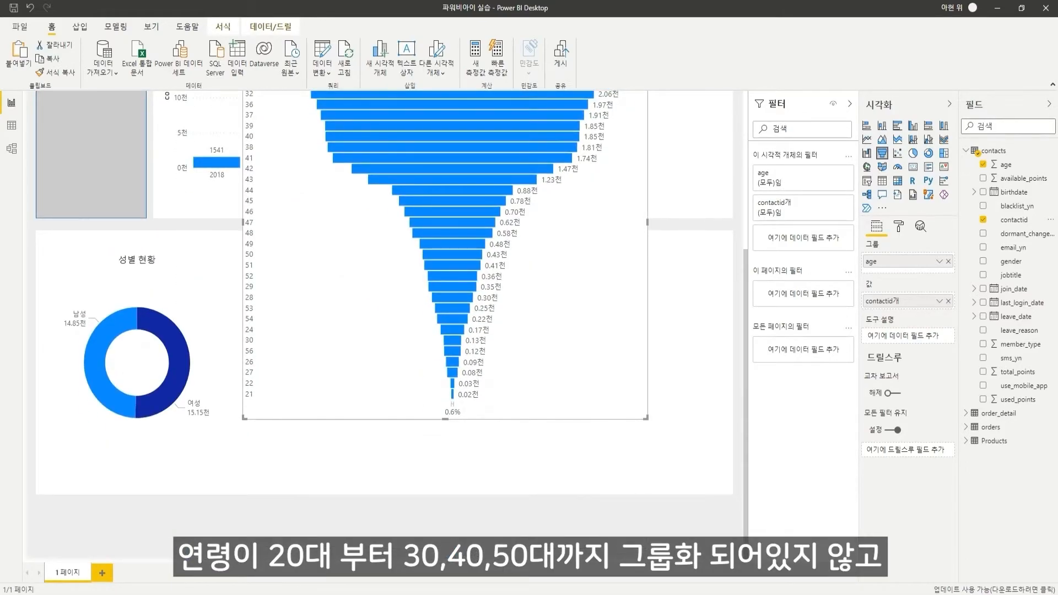
scroll(388, 325, "up", 1)
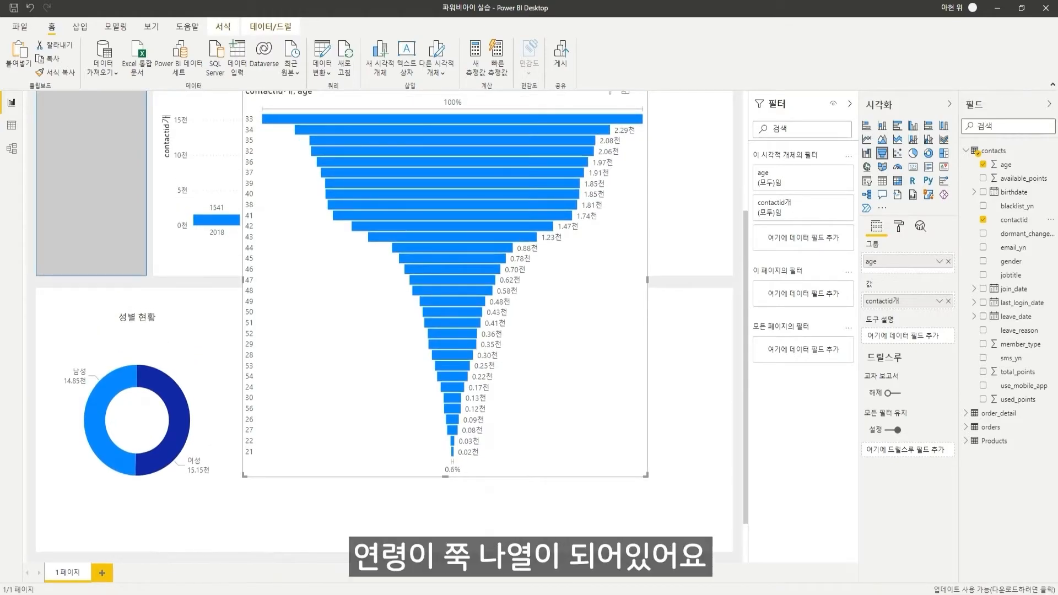
scroll(388, 325, "up", 2)
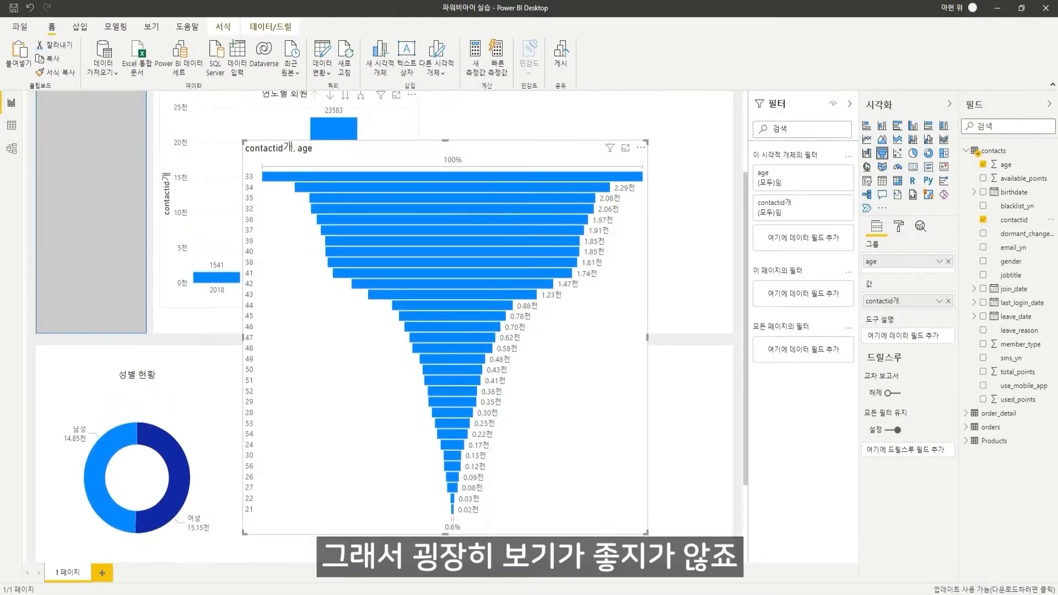
left_click_drag(639, 192, 542, 363)
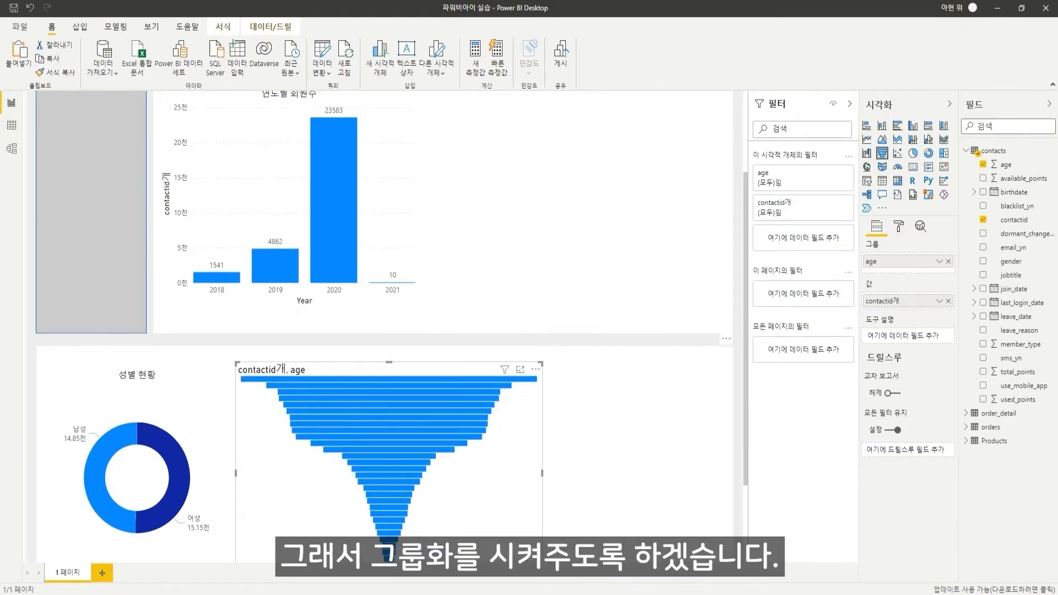
In the data view, examine the list of distinct values in the contacts table's age column.
left_click(11, 125)
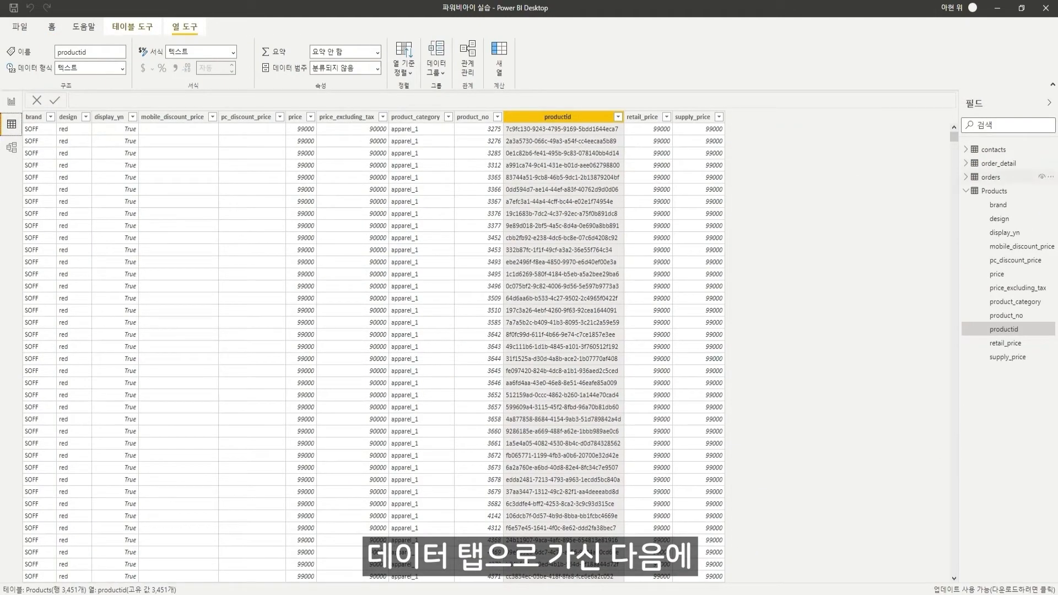
left_click(966, 149)
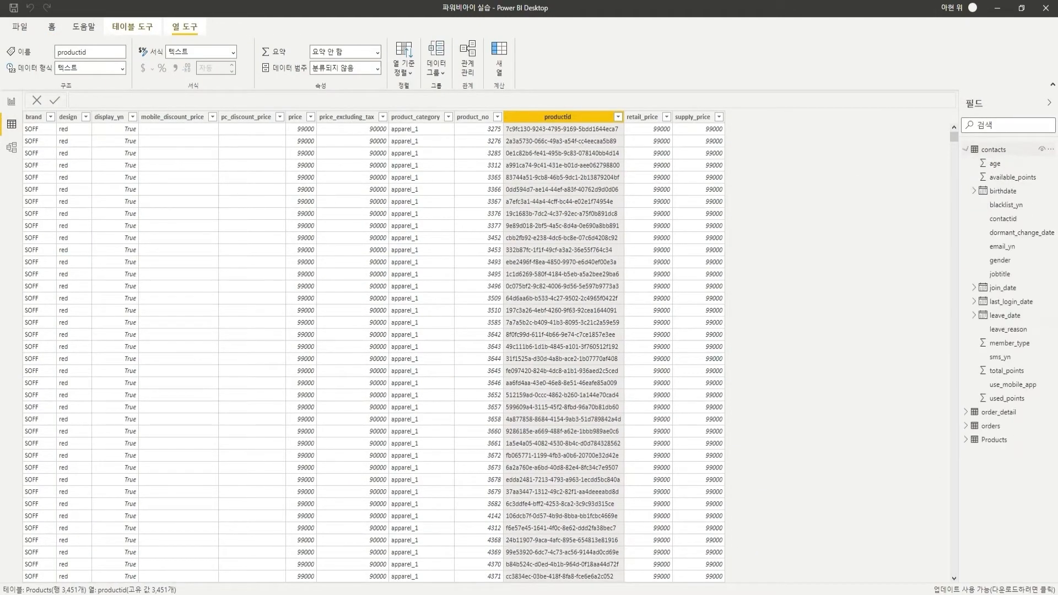
left_click(994, 163)
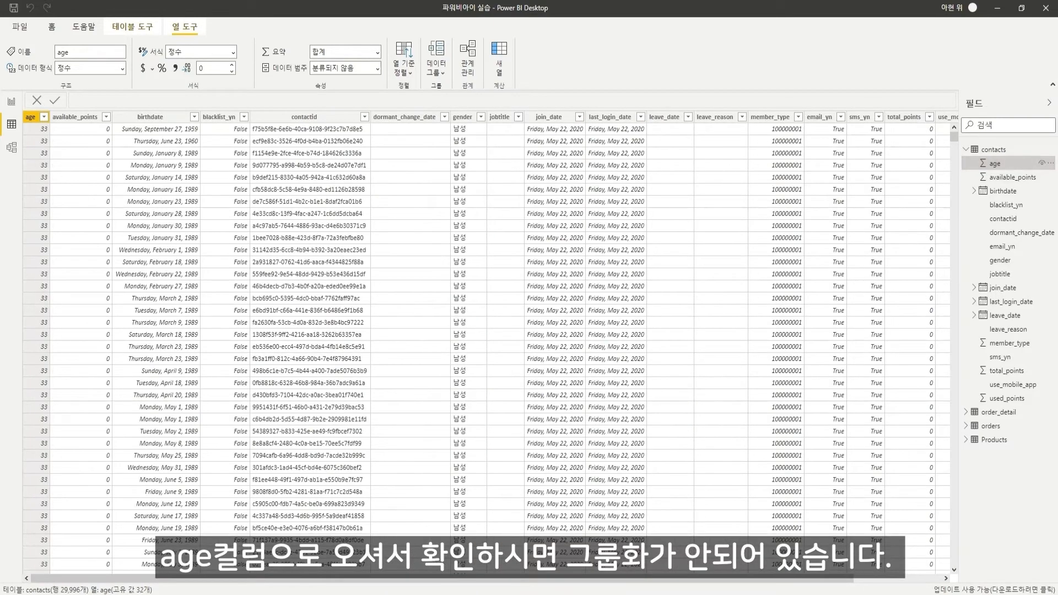
left_click(44, 116)
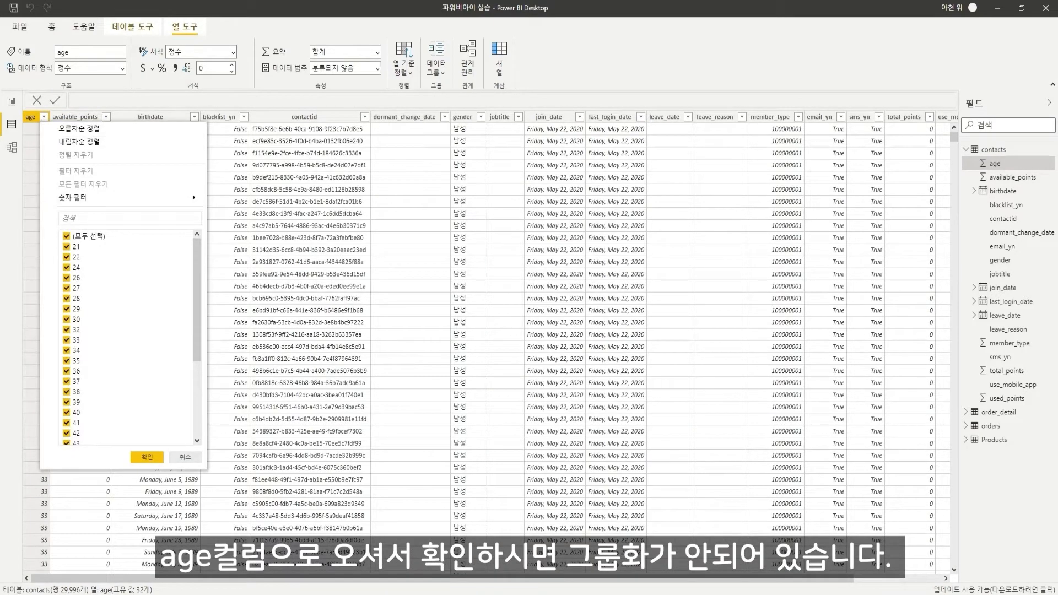
scroll(128, 337, "down", 3)
scroll(128, 337, "up", 3)
scroll(128, 337, "down", 3)
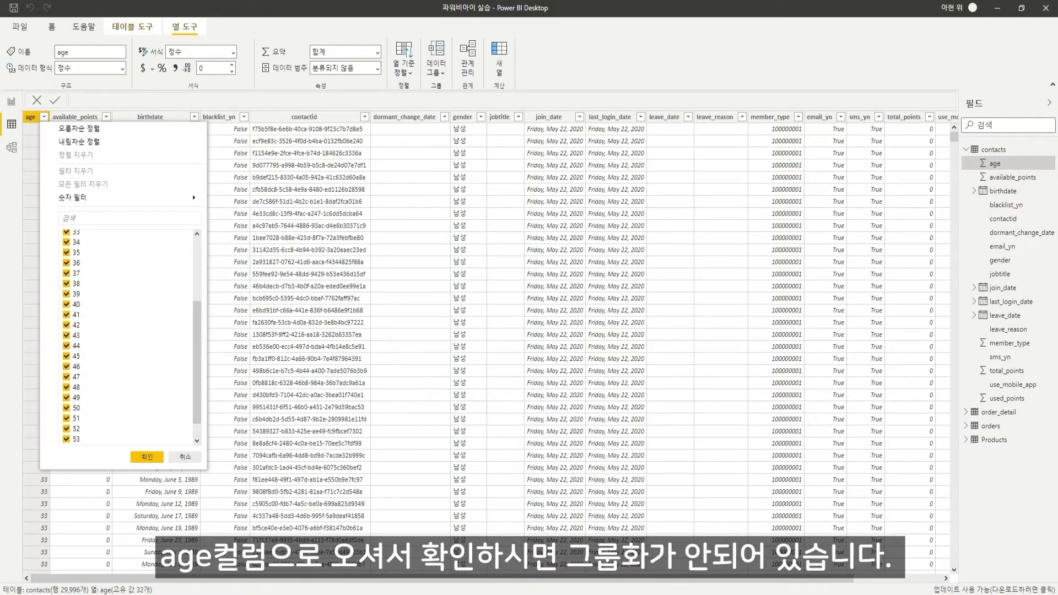
scroll(128, 337, "up", 3)
scroll(127, 338, "down", 2)
left_click(185, 457)
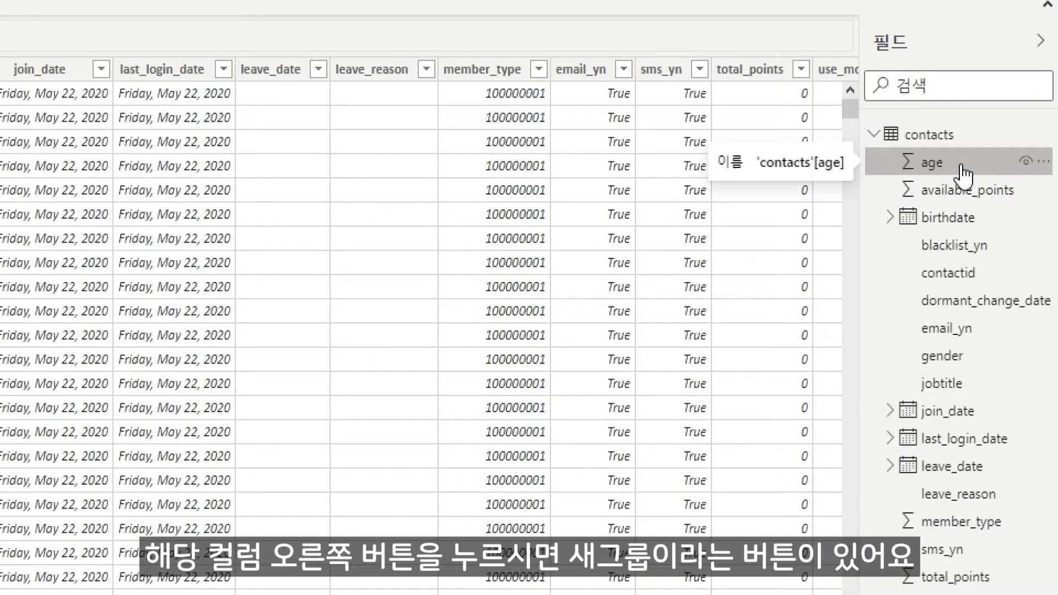
Start a new group on the age field, name it age(10세단위) and set its group type to 목록.
right_click(962, 175)
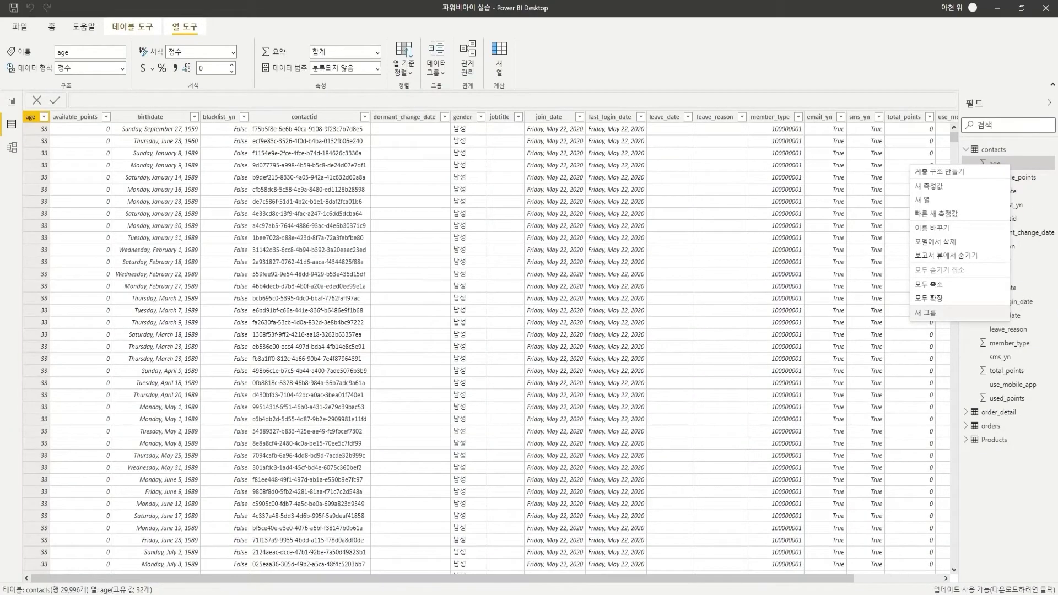
left_click(843, 468)
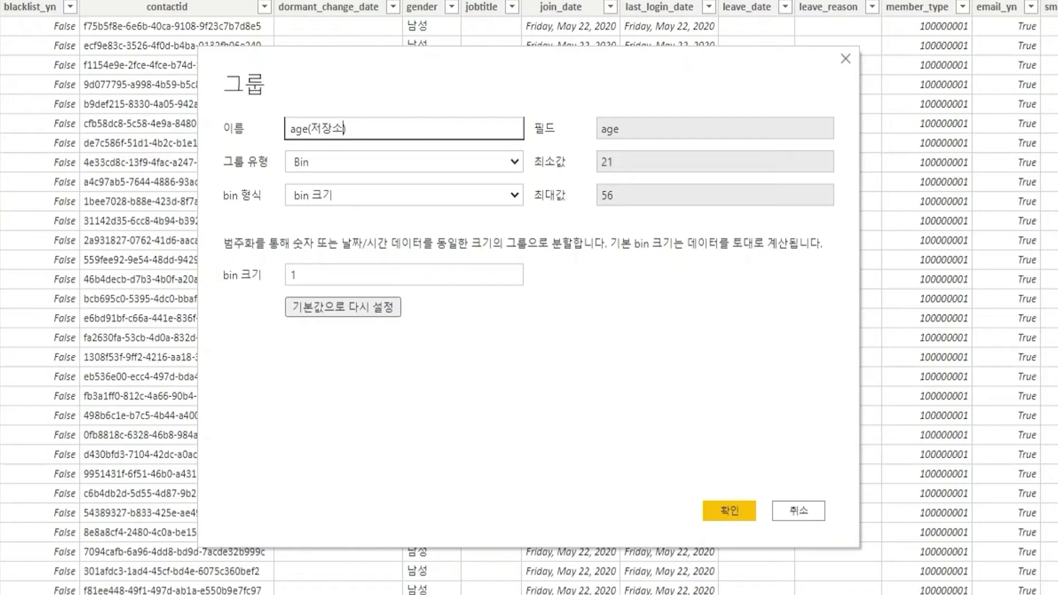
key("BackSpace")
key("BackSpace")
left_click(385, 195)
left_click(385, 214)
left_click(404, 161)
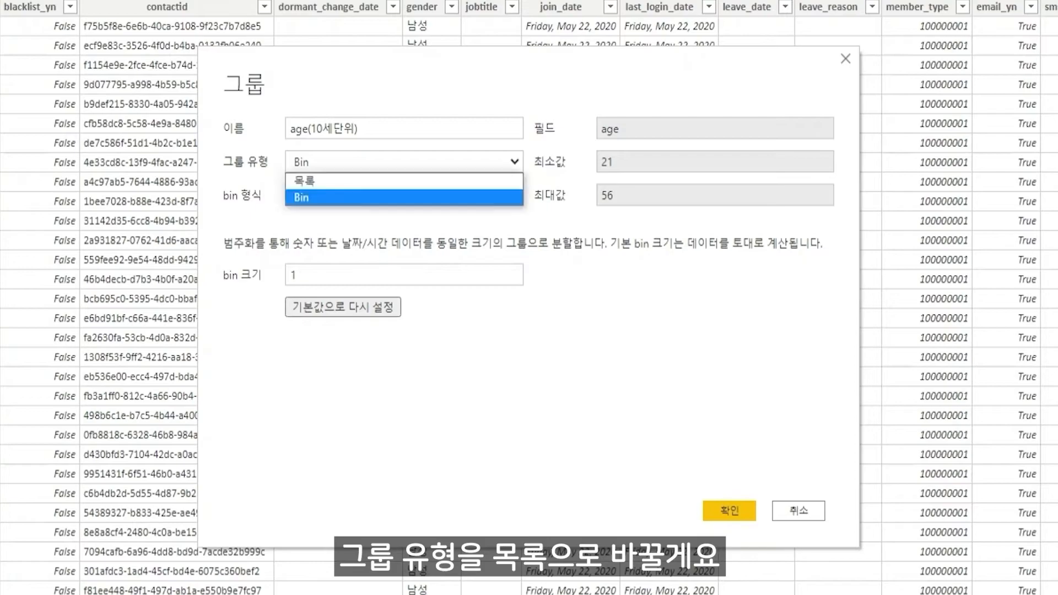
left_click(386, 180)
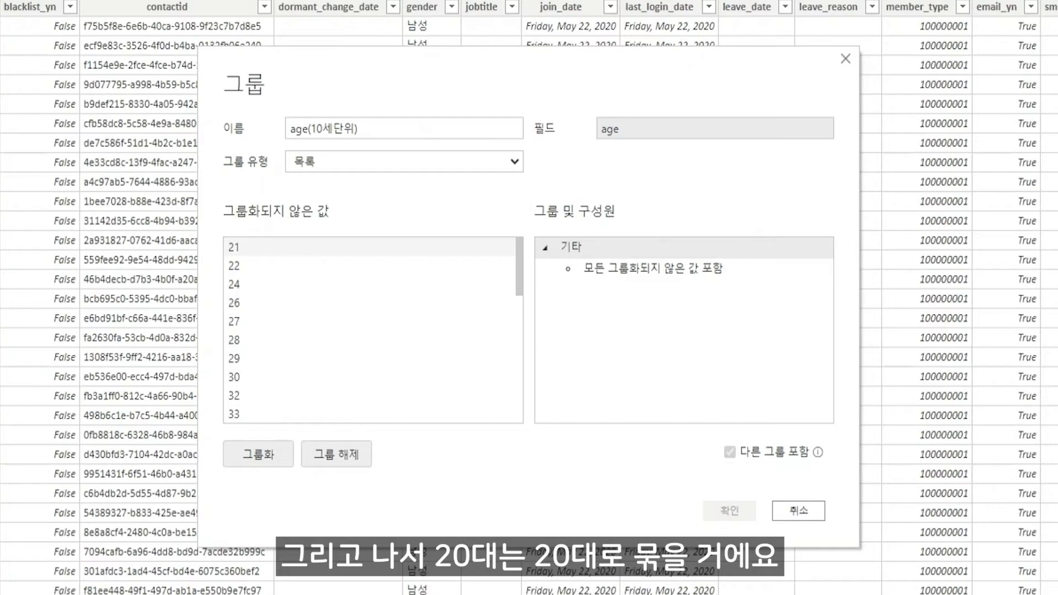
Group the ages 21 through 29 and name the group 20대.
left_click(369, 247)
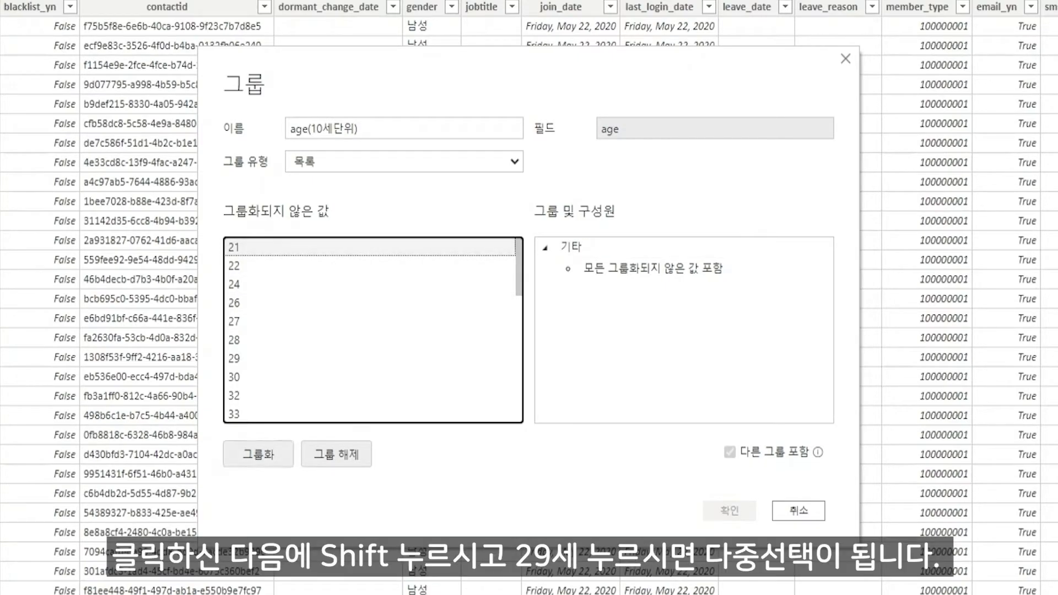
left_click(369, 358)
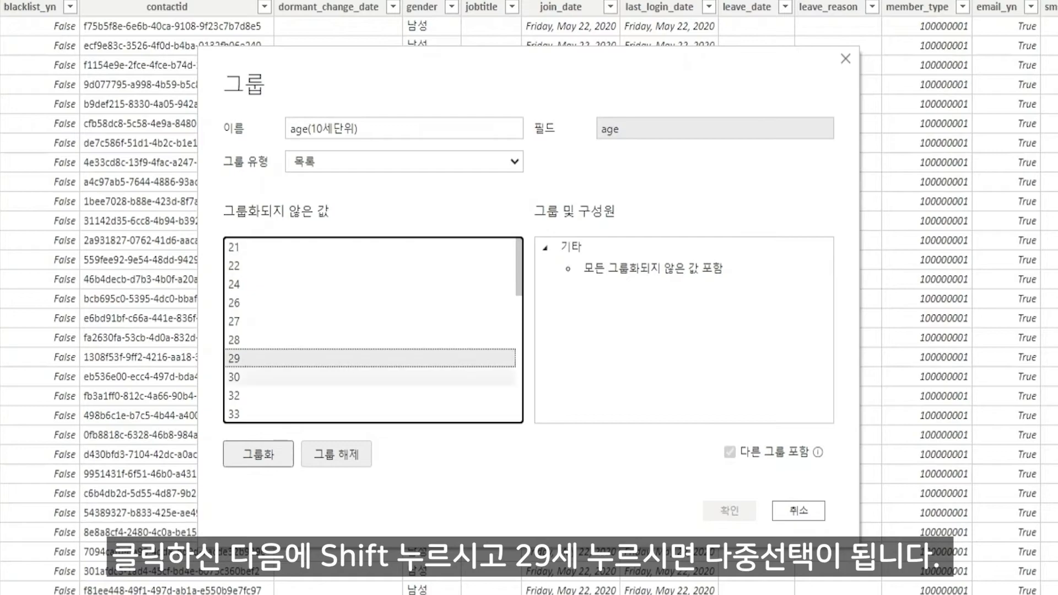
left_click(369, 248)
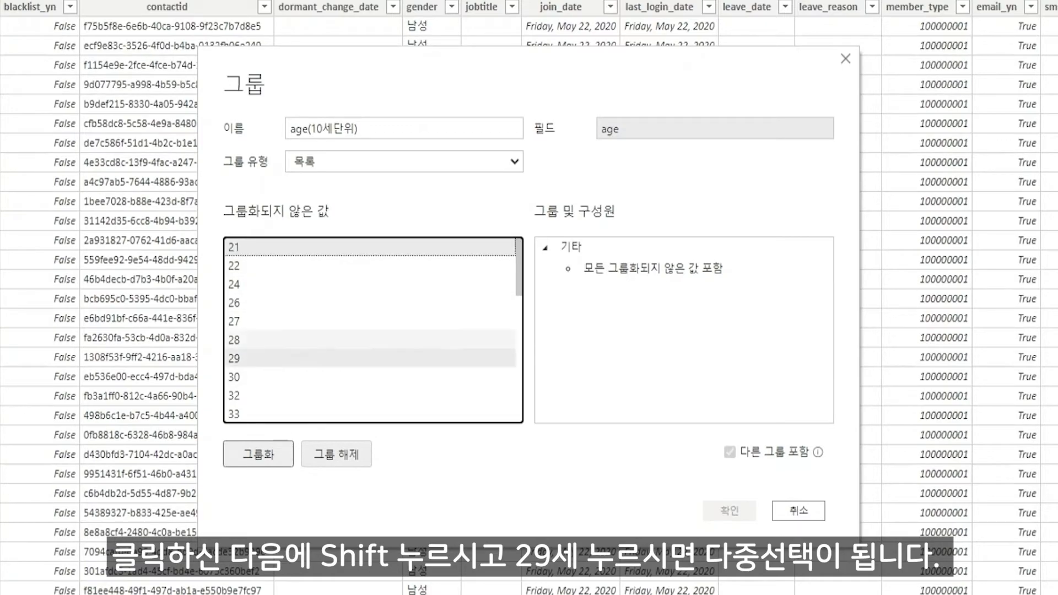
left_click(369, 359, "shift")
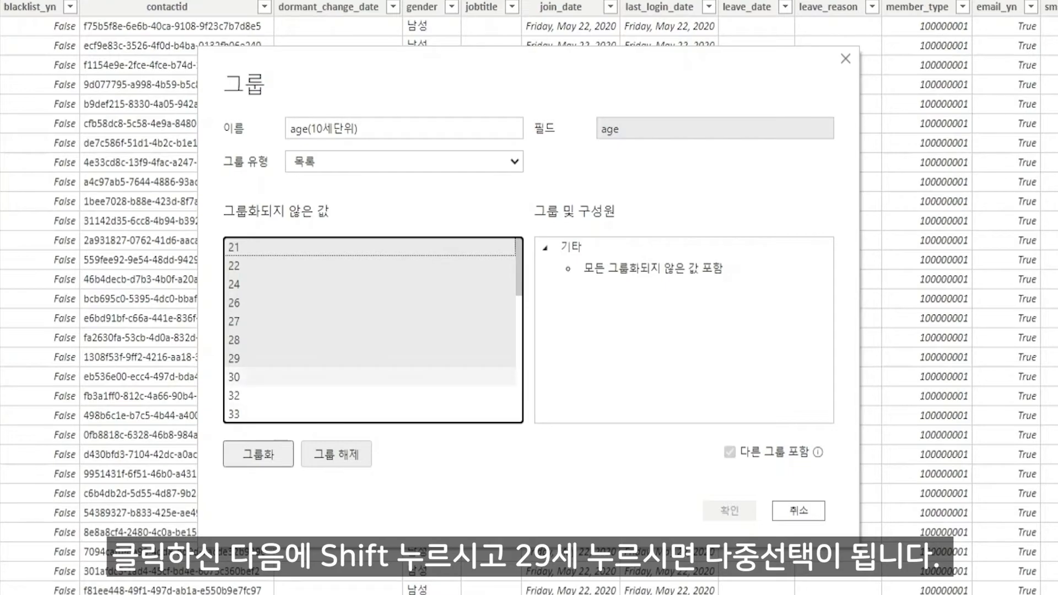
left_click(258, 454)
type("20대")
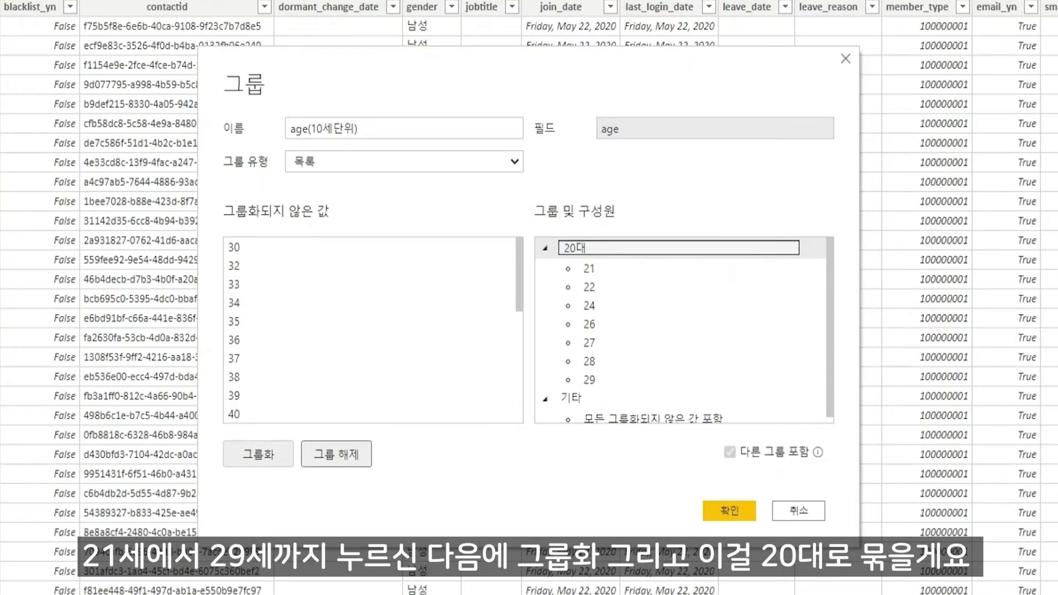
key("Return")
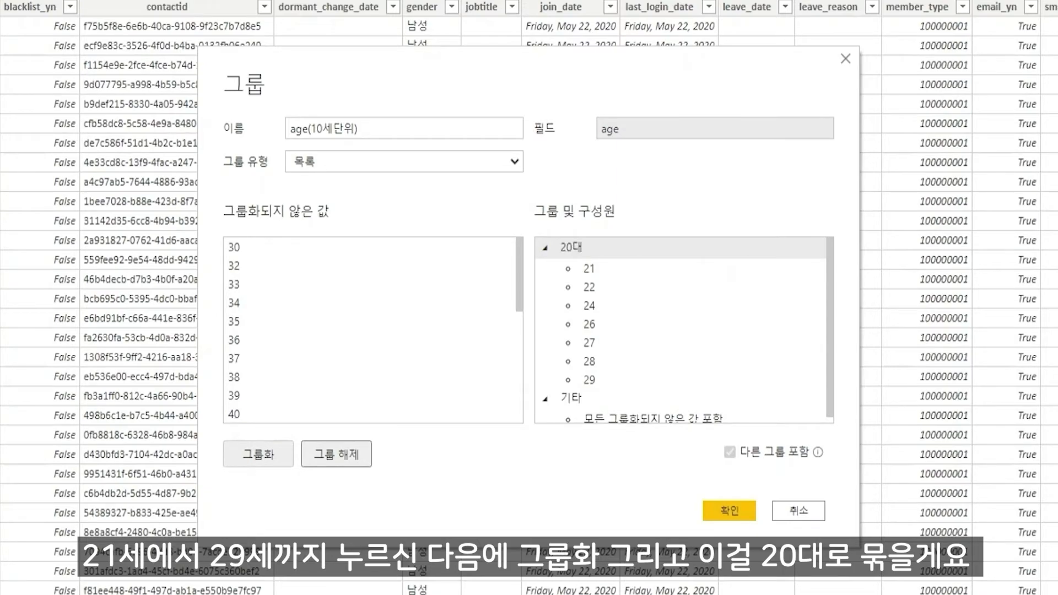
Group the ages 30 through 39 and name the group 30대.
left_click(330, 247)
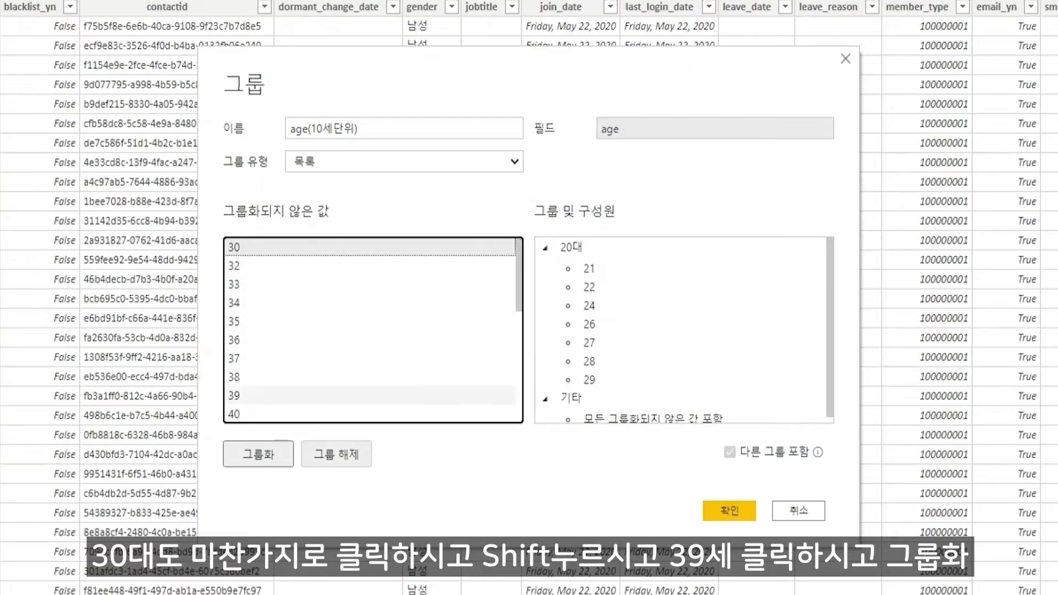
left_click(330, 395, "shift")
left_click(258, 454)
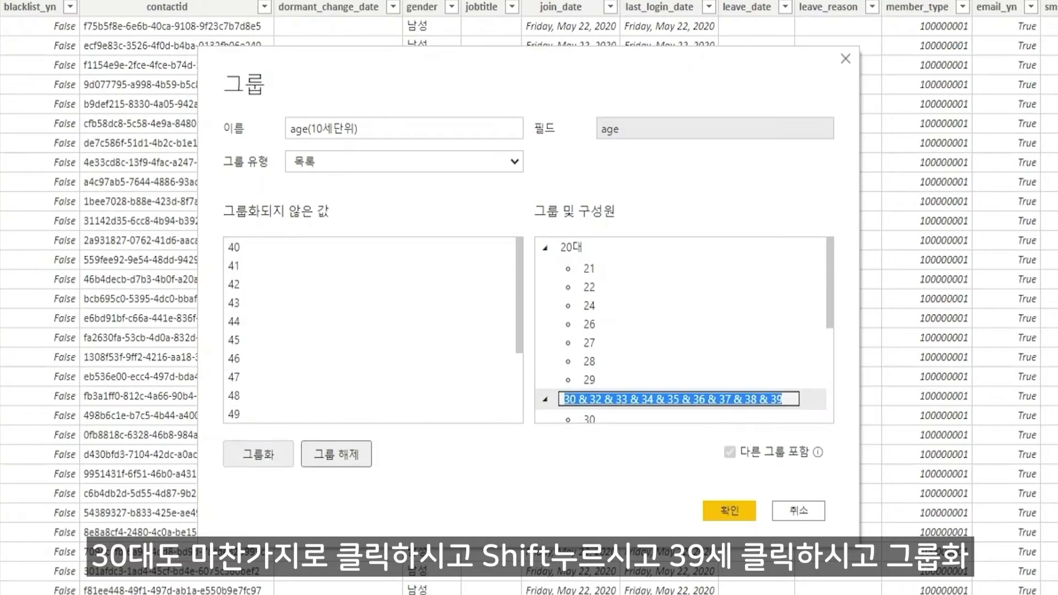
type("30대")
key("Return")
Group the ages 40 through 49 and name the group 40대.
left_click(330, 247)
left_click(330, 413, "shift")
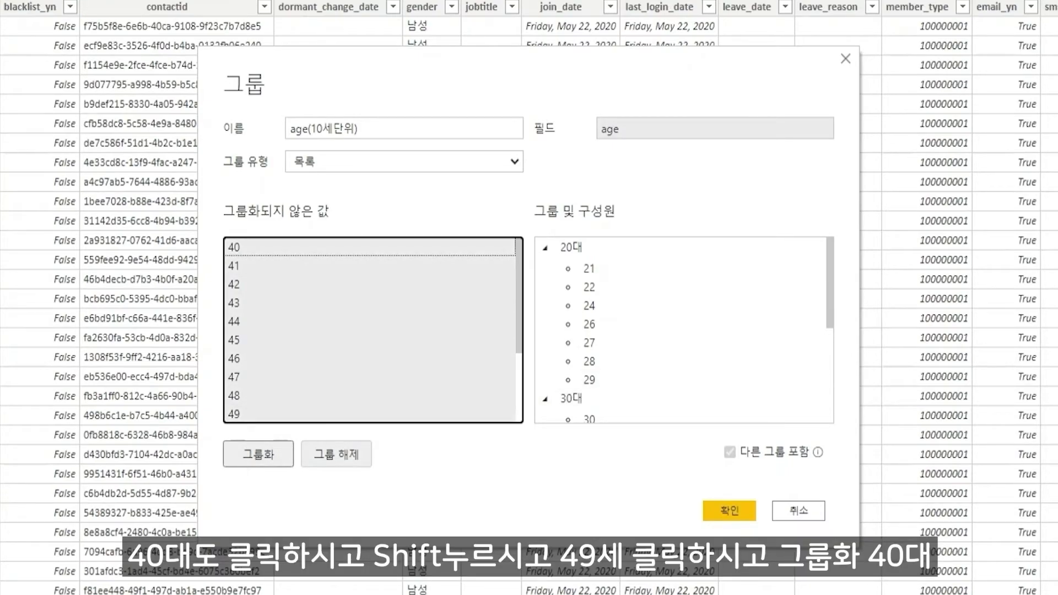
left_click(259, 454)
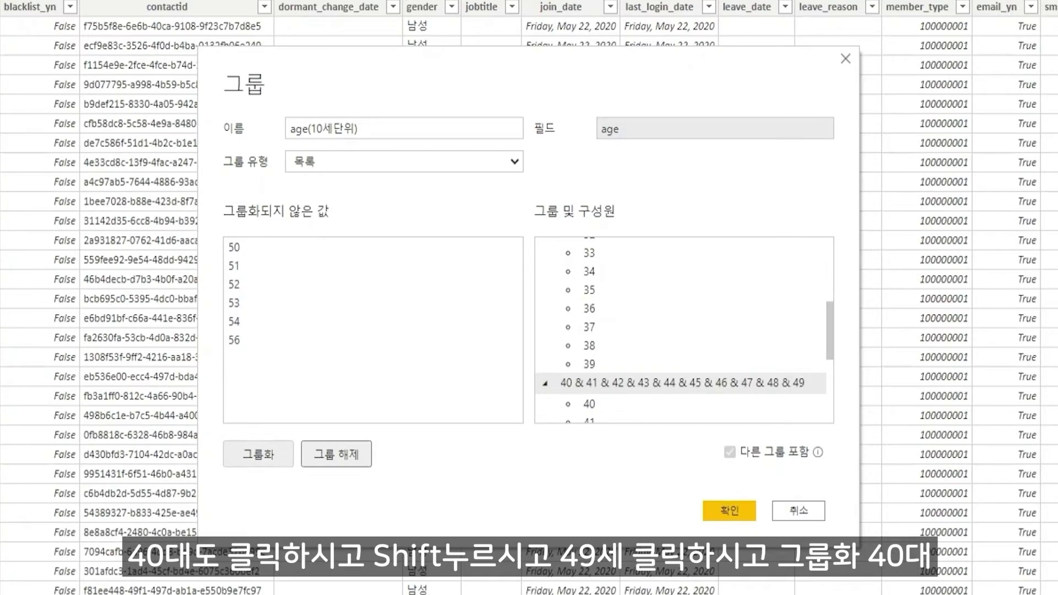
left_click(683, 363)
left_click(683, 383)
double_click(683, 383)
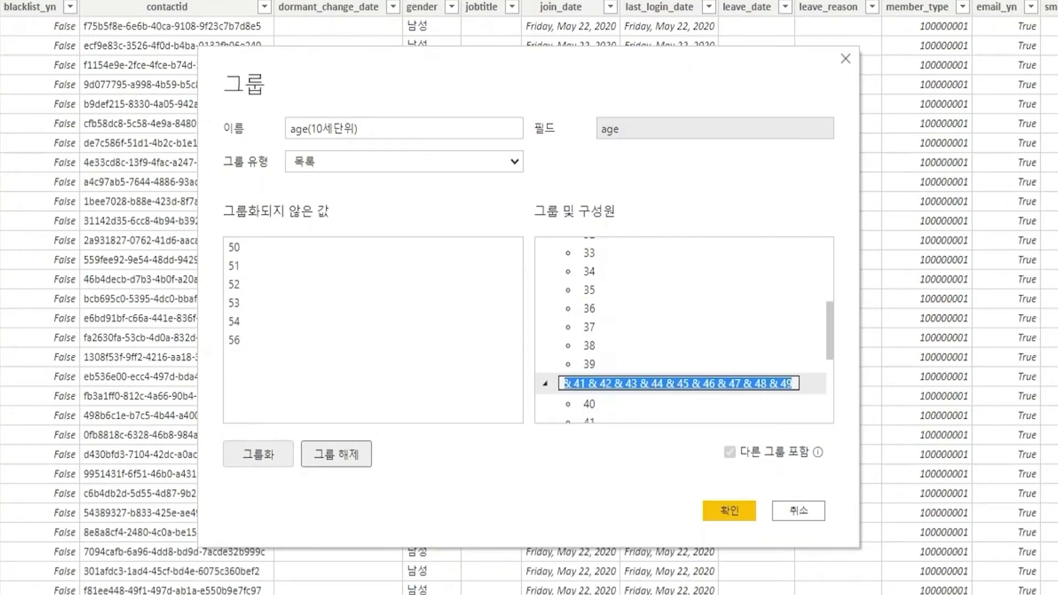
type("40대")
key("Return")
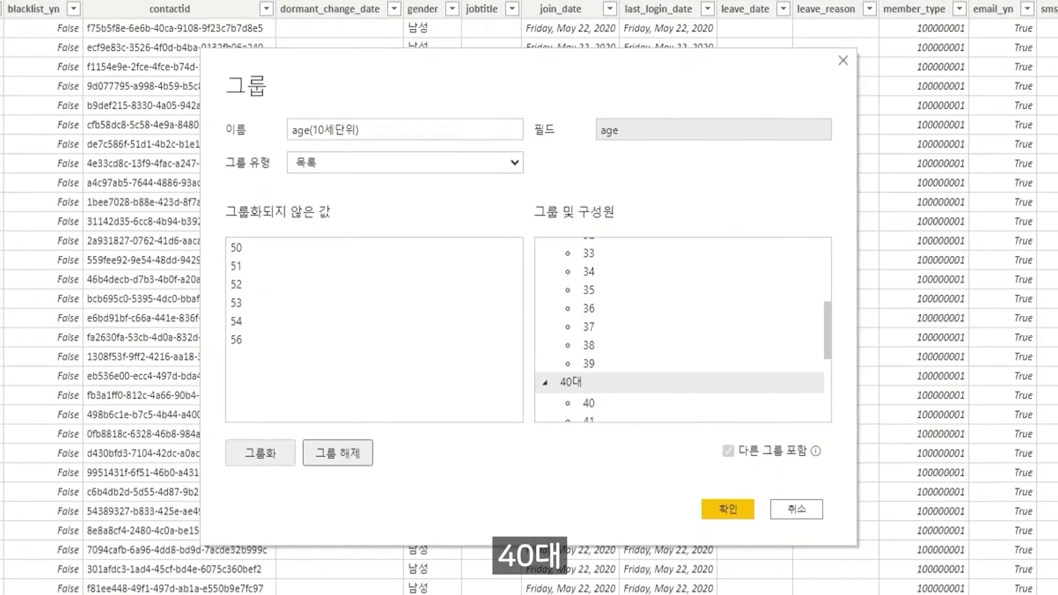
Group the ages 50 through 56 as 50대 and confirm the grouping to create the age(10세단위) column.
left_click(308, 251)
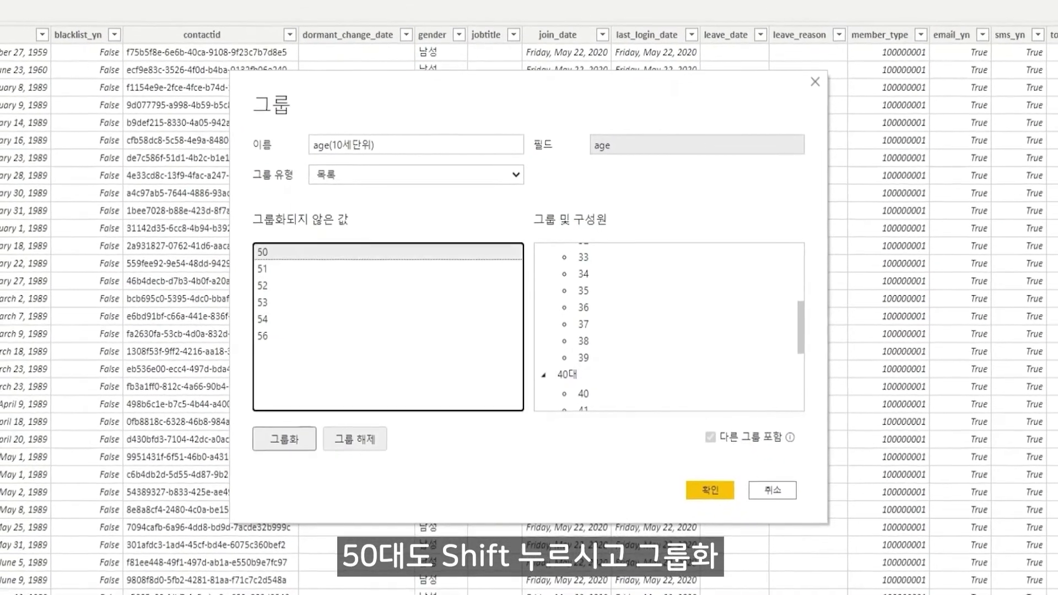
left_click(308, 336, "shift")
left_click(278, 442)
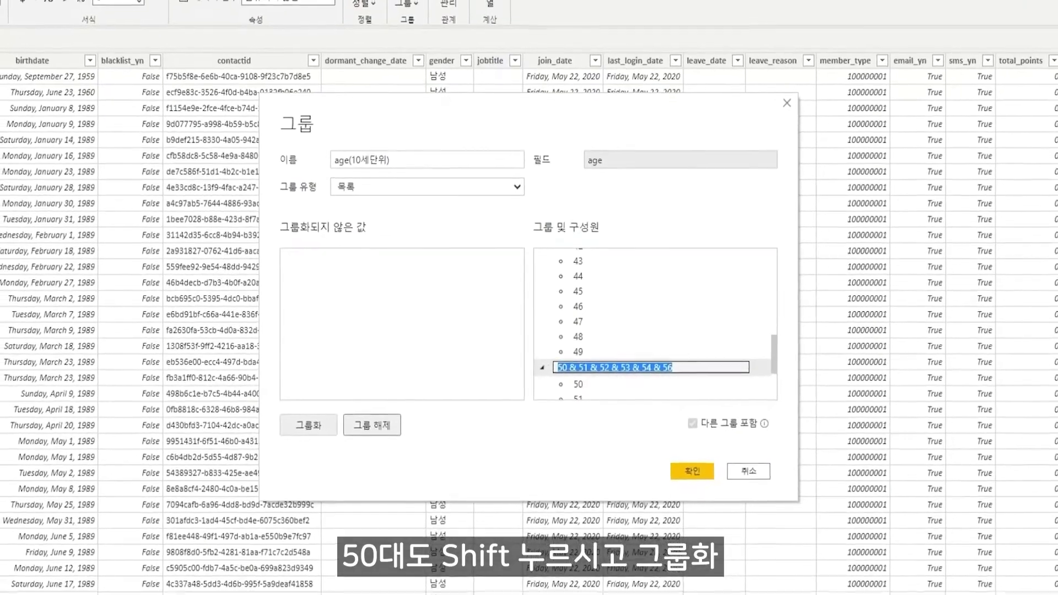
type("50대")
key("Return")
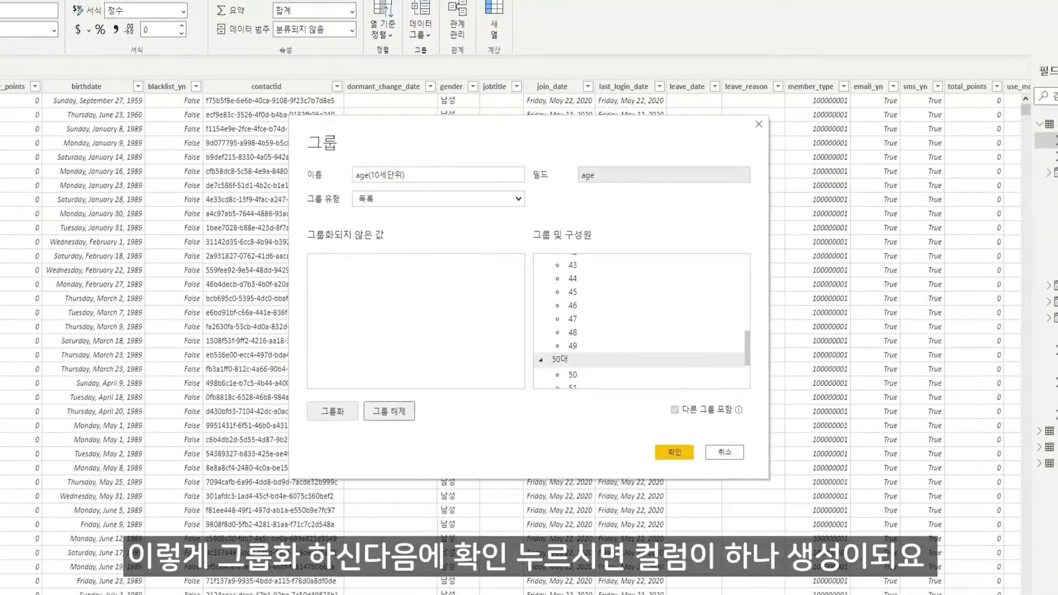
scroll(643, 322, "up", 5)
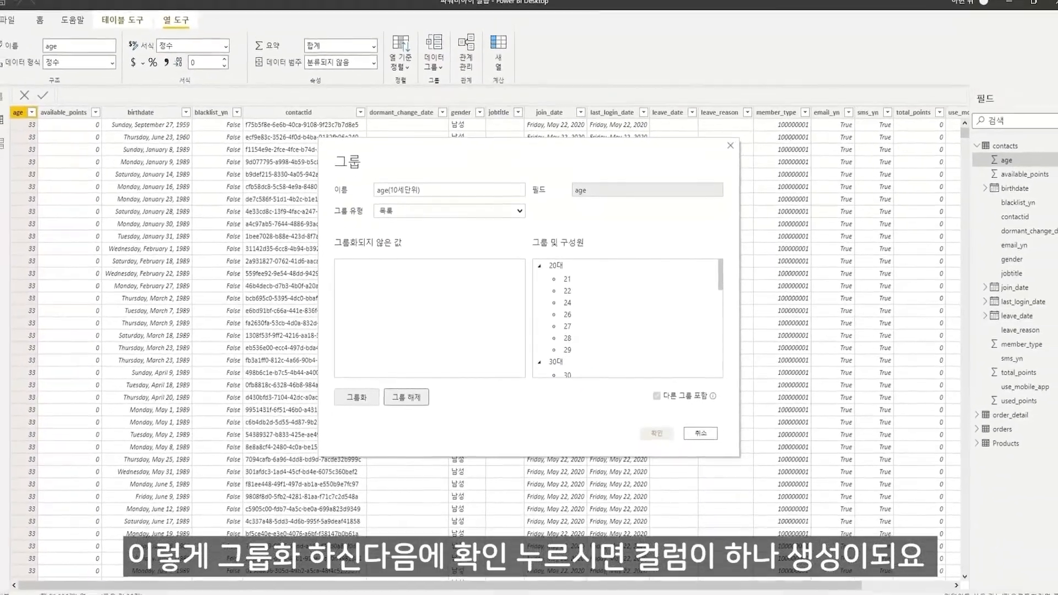
left_click(660, 438)
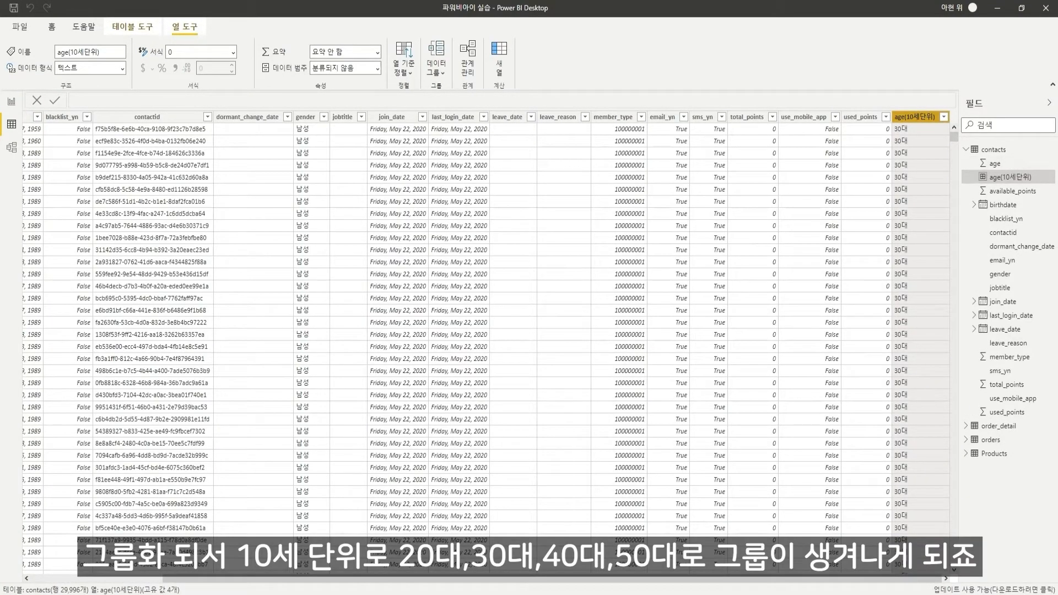
Check the values of the age(10세단위) column and, back in the report view, place it above age in the funnel chart's group.
left_click(944, 116)
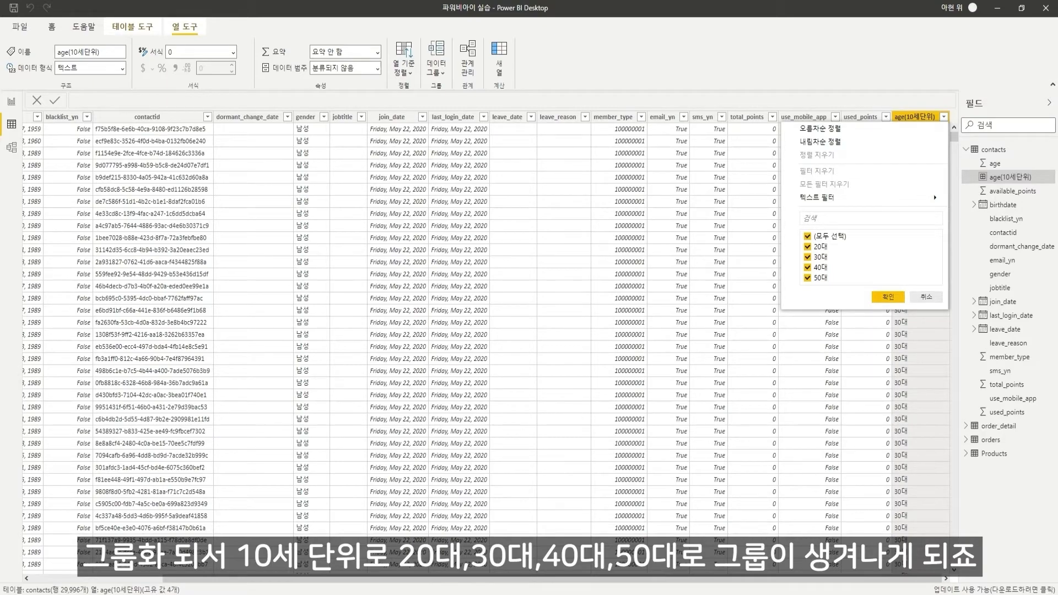
left_click(943, 116)
left_click(11, 101)
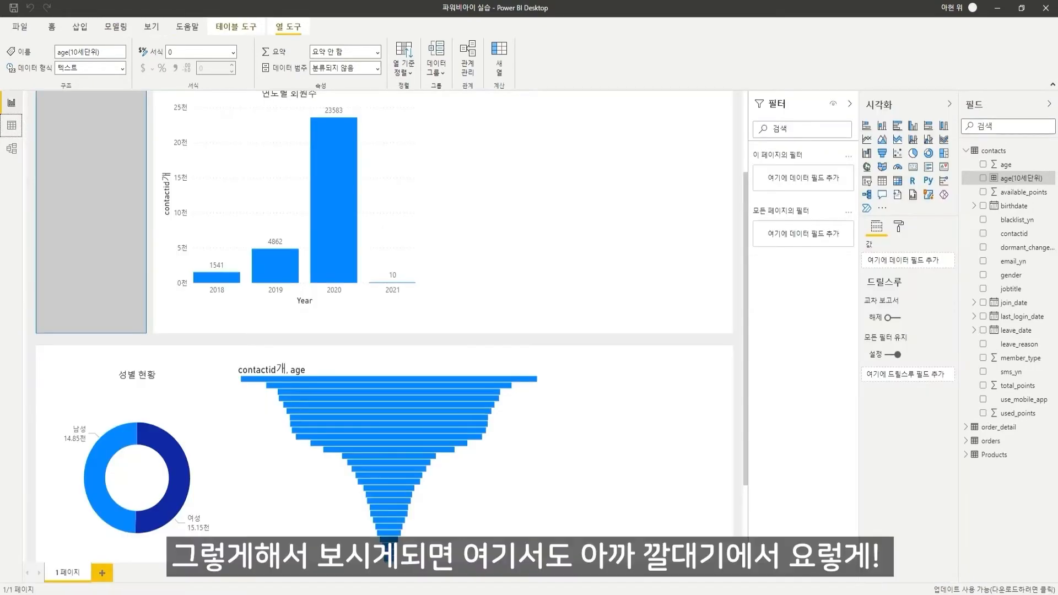
left_click(468, 480)
scroll(469, 480, "down", 3)
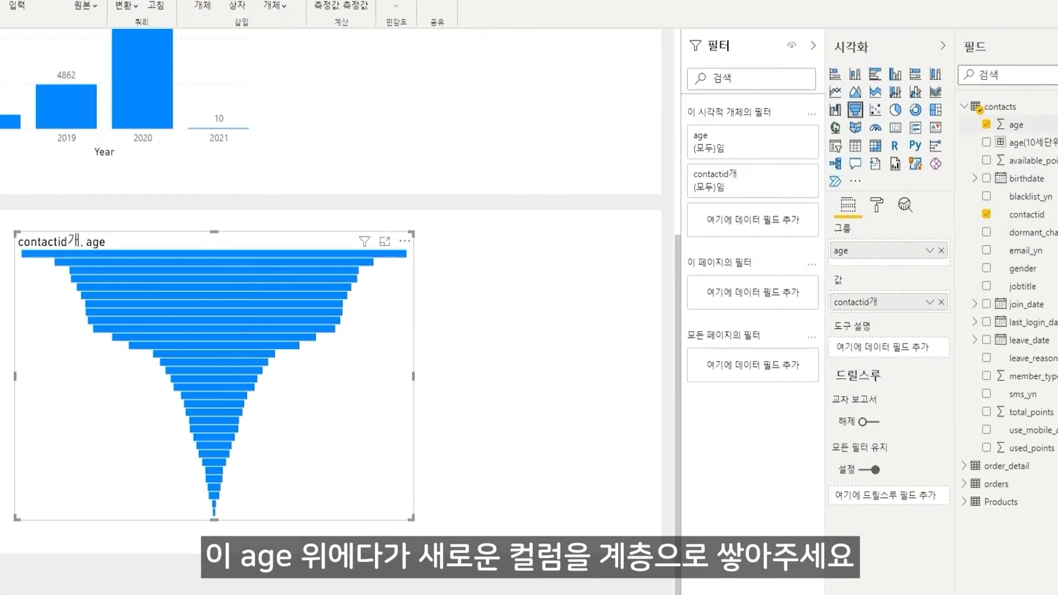
left_click_drag(1025, 142, 882, 249)
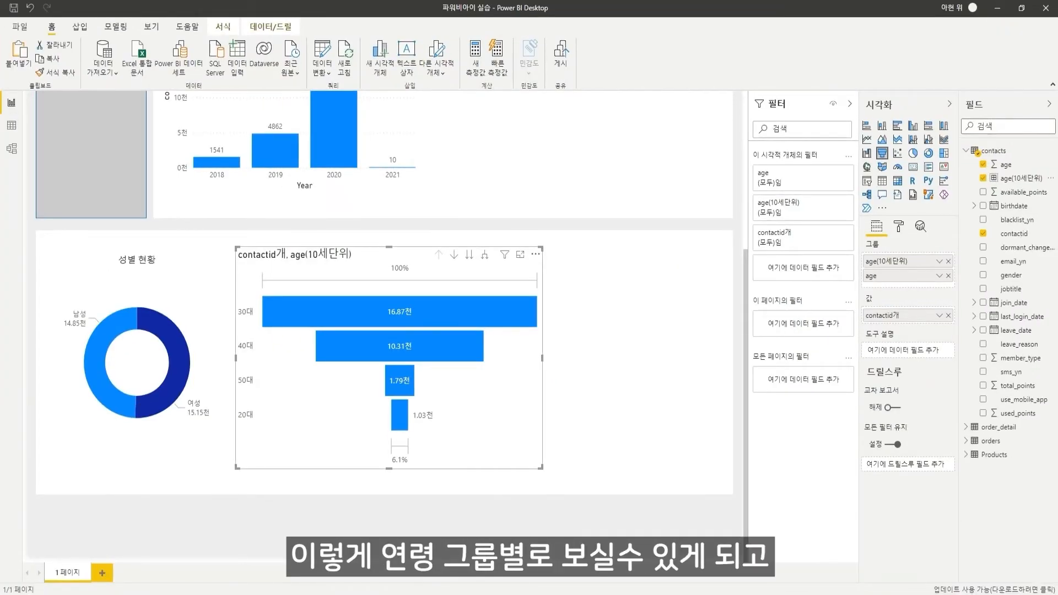
Turn on drill-down for the age funnel chart, drill into 30대 to view its individual ages, and drill back up.
left_click_drag(622, 359, 623, 367)
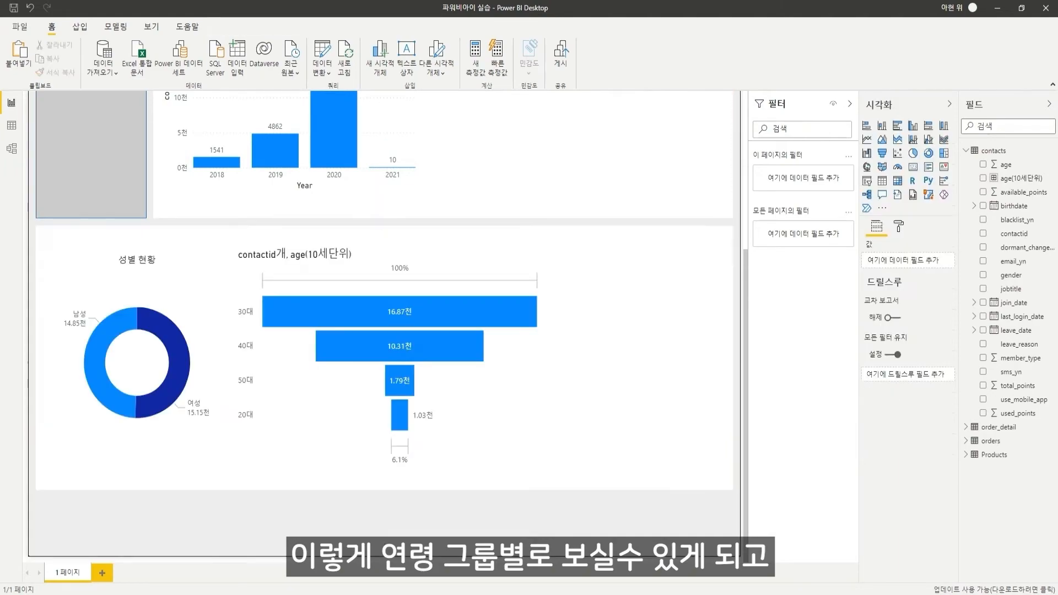
left_click(491, 393)
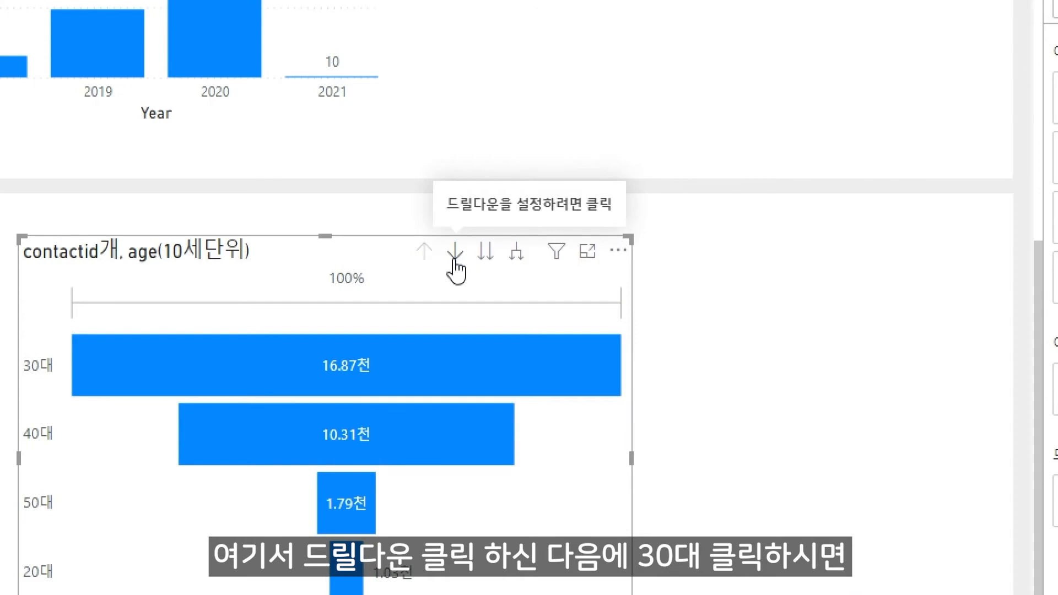
left_click(455, 252)
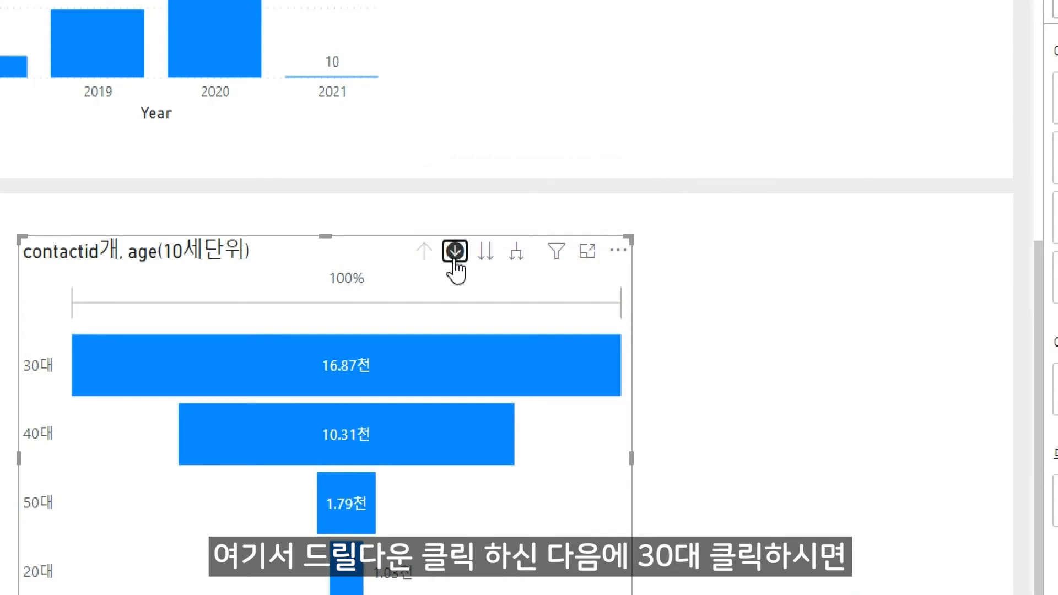
left_click(333, 375)
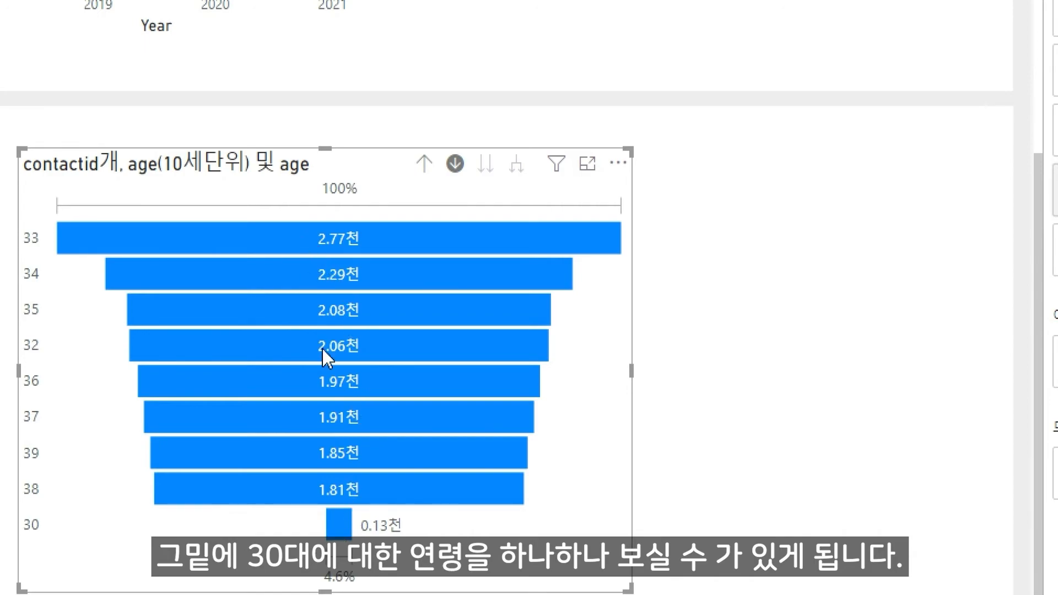
left_click(431, 167)
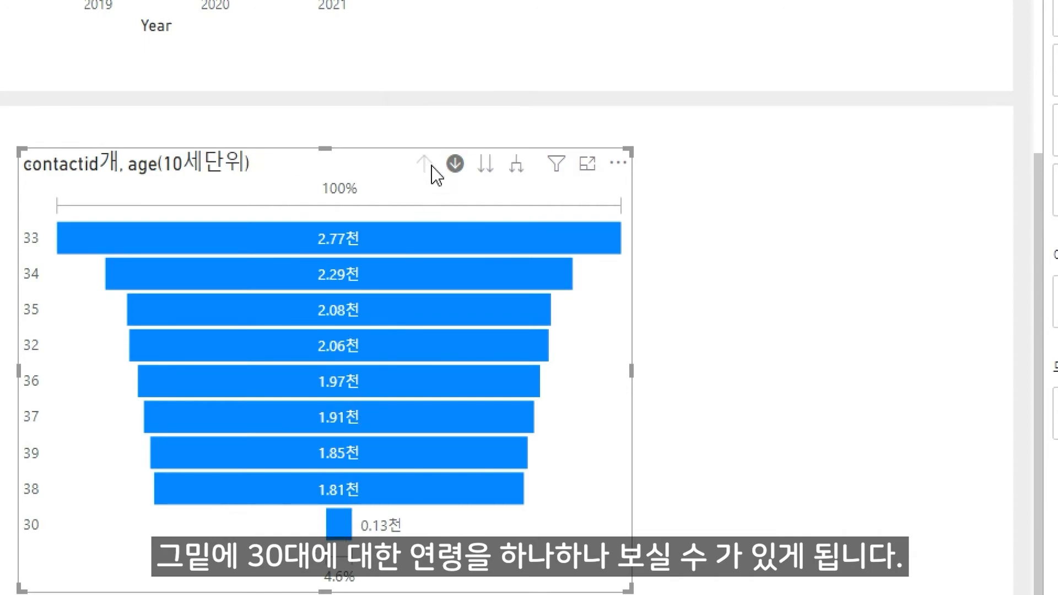
View the individual ages within 40대 and across all groups, returning the funnel chart to the ten-year level.
left_click(349, 358)
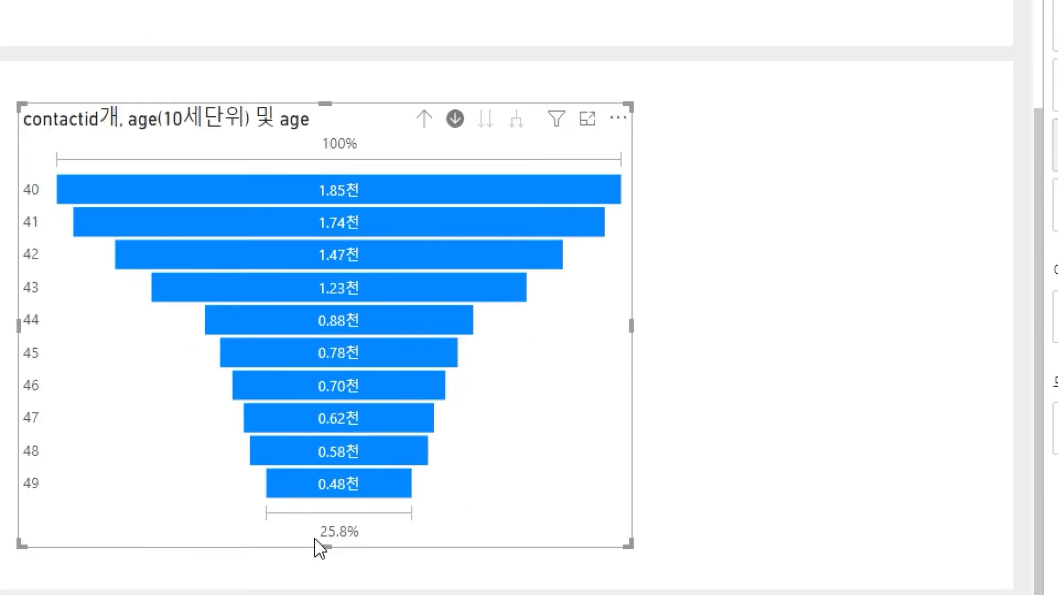
left_click(432, 134)
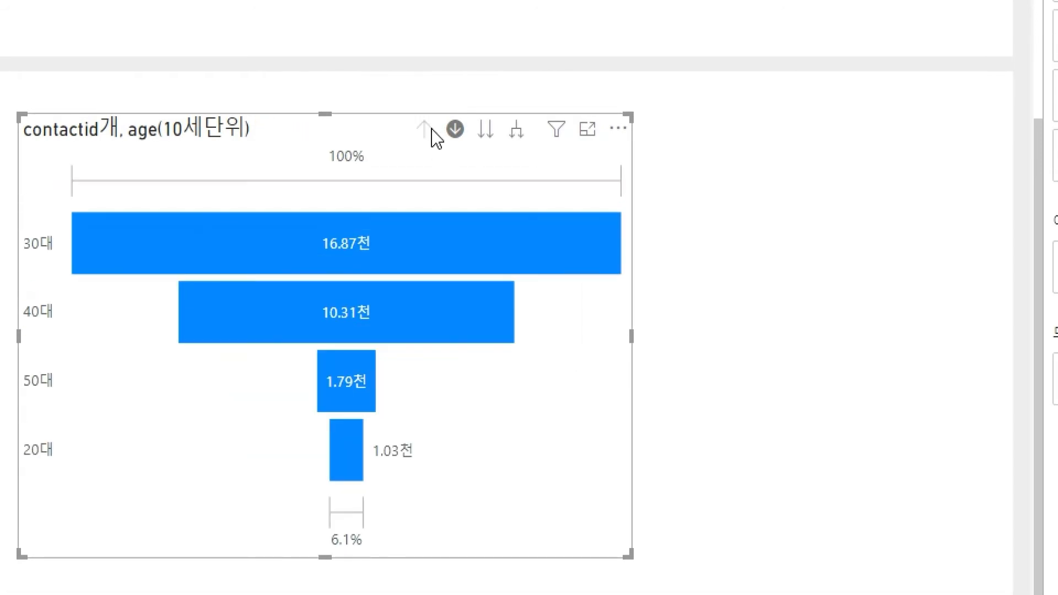
left_click(519, 139)
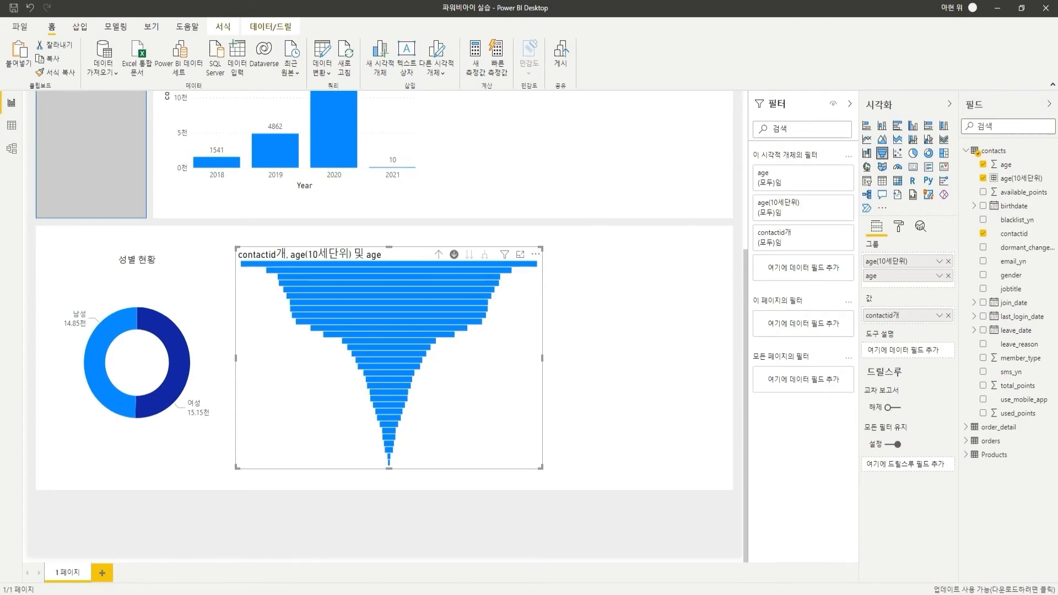
left_click(438, 254)
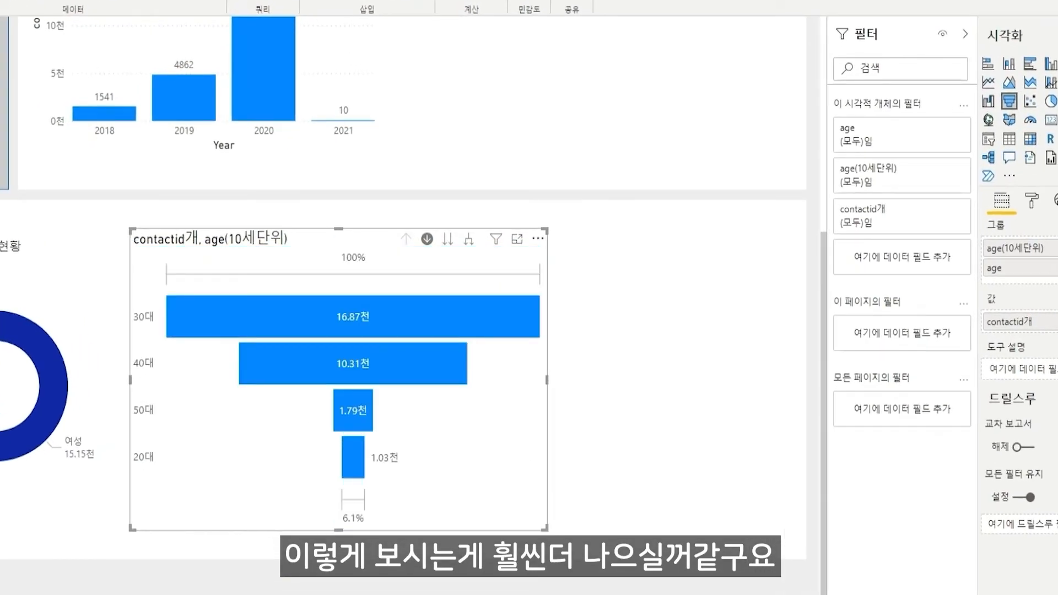
Sort the funnel chart by age(10세단위) in ascending order.
left_click(537, 238)
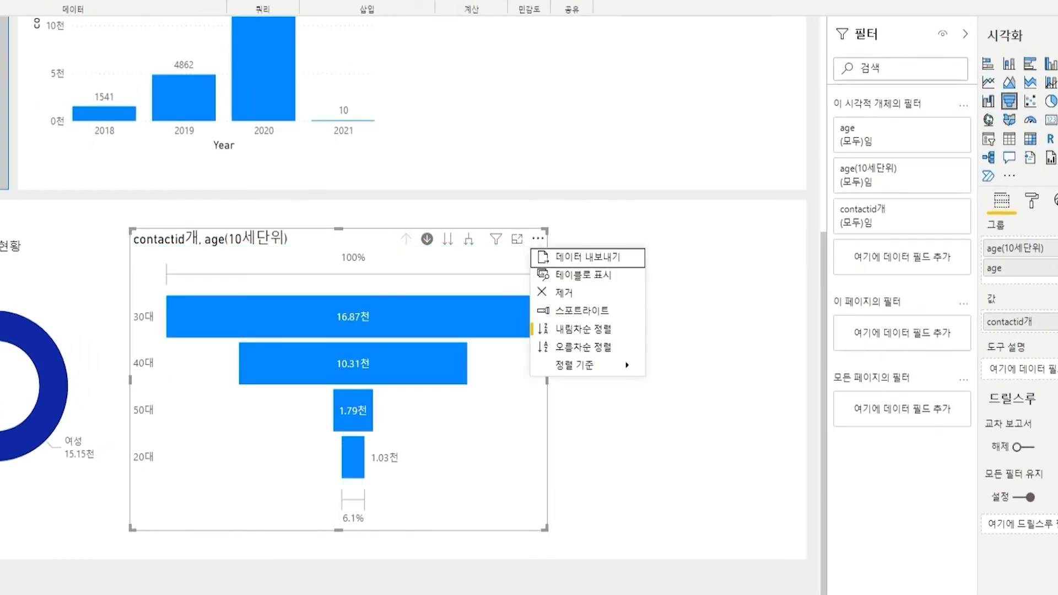
mouse_move(576, 365)
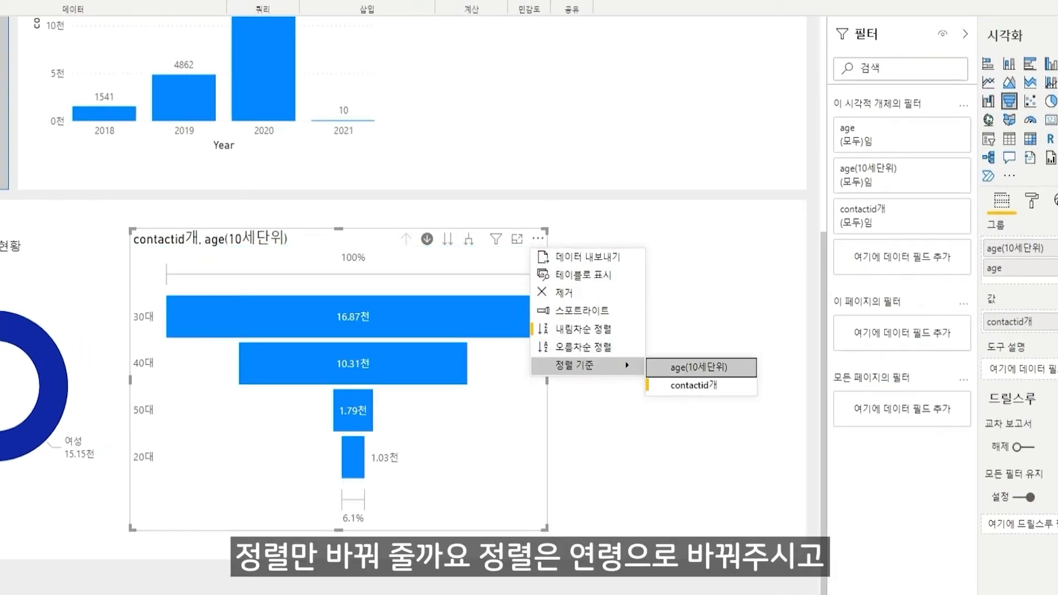
left_click(699, 367)
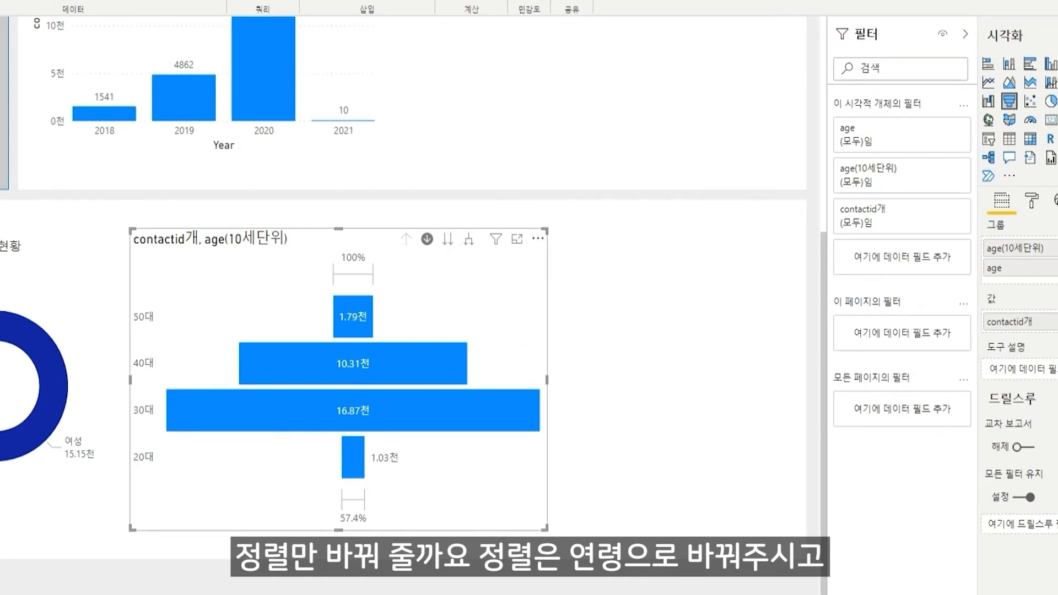
left_click(537, 238)
left_click(583, 347)
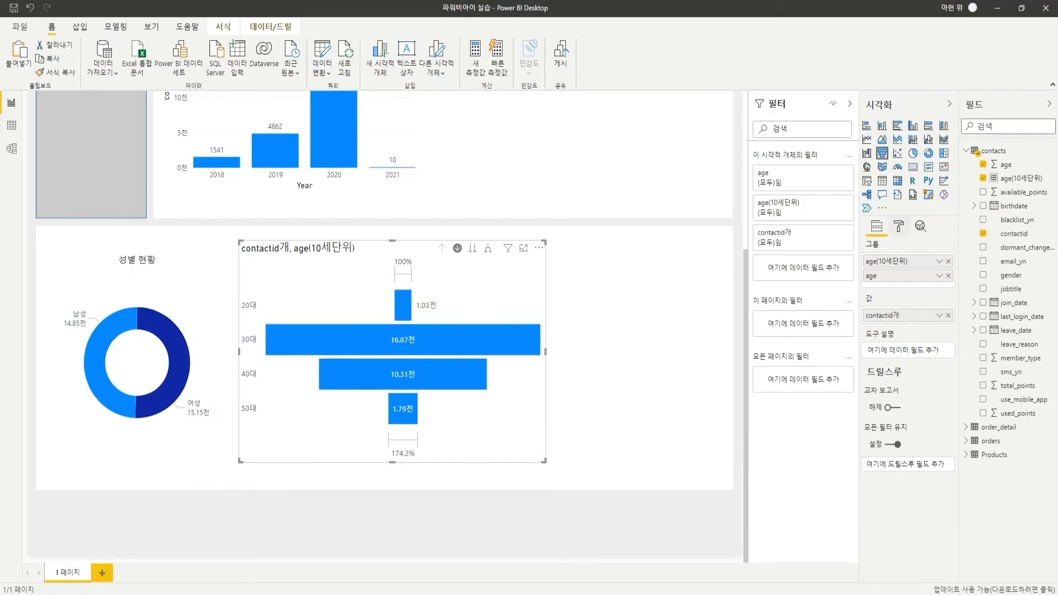
Format the funnel chart's data labels with the 데이터 값 label style and the display unit 없음.
left_click(898, 226)
left_click(885, 355)
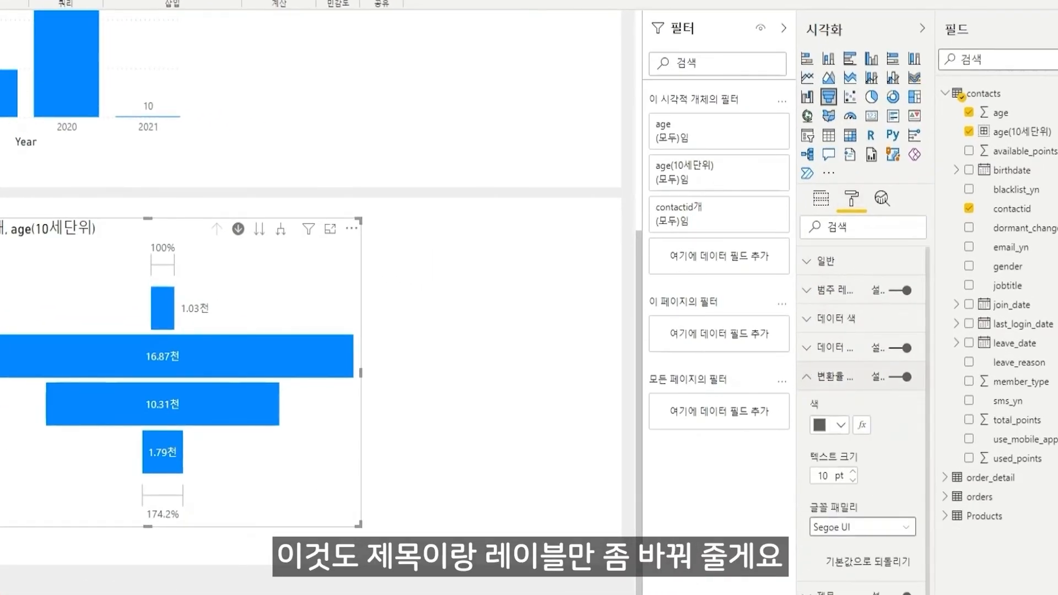
left_click(835, 376)
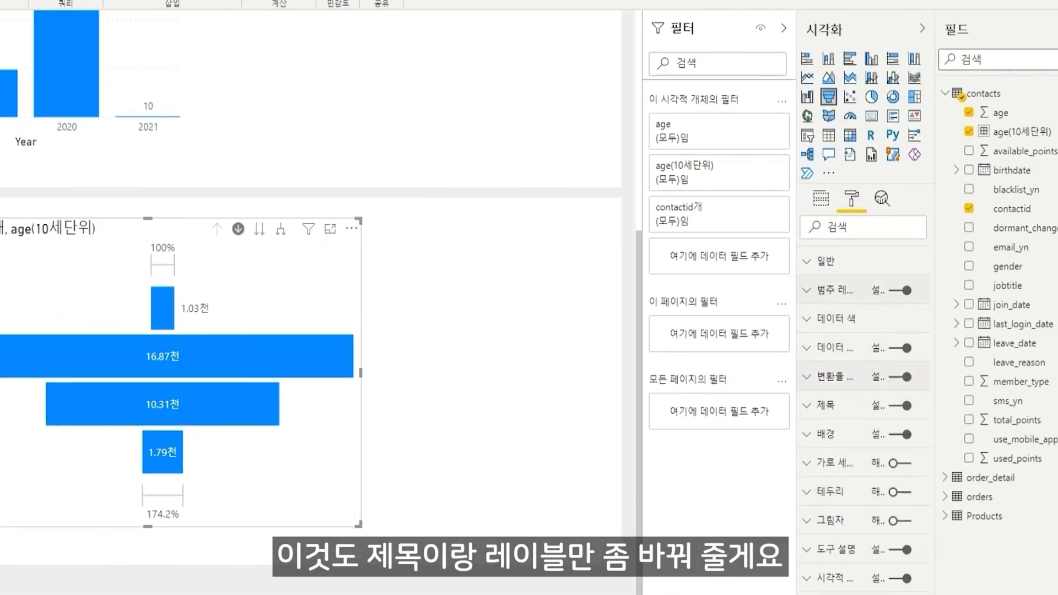
left_click(836, 318)
left_click(836, 318)
left_click(834, 348)
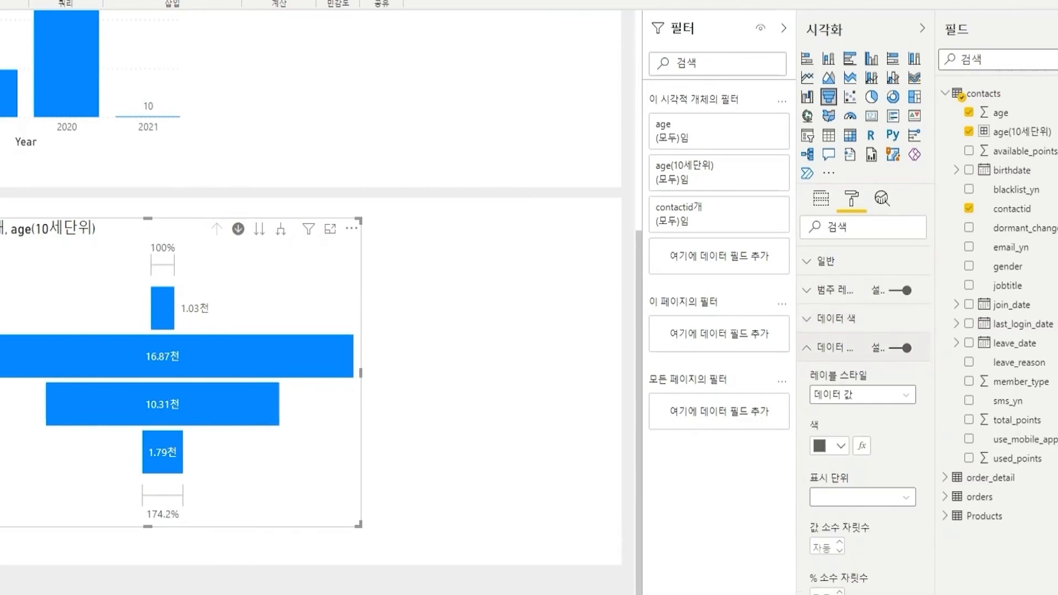
left_click(862, 395)
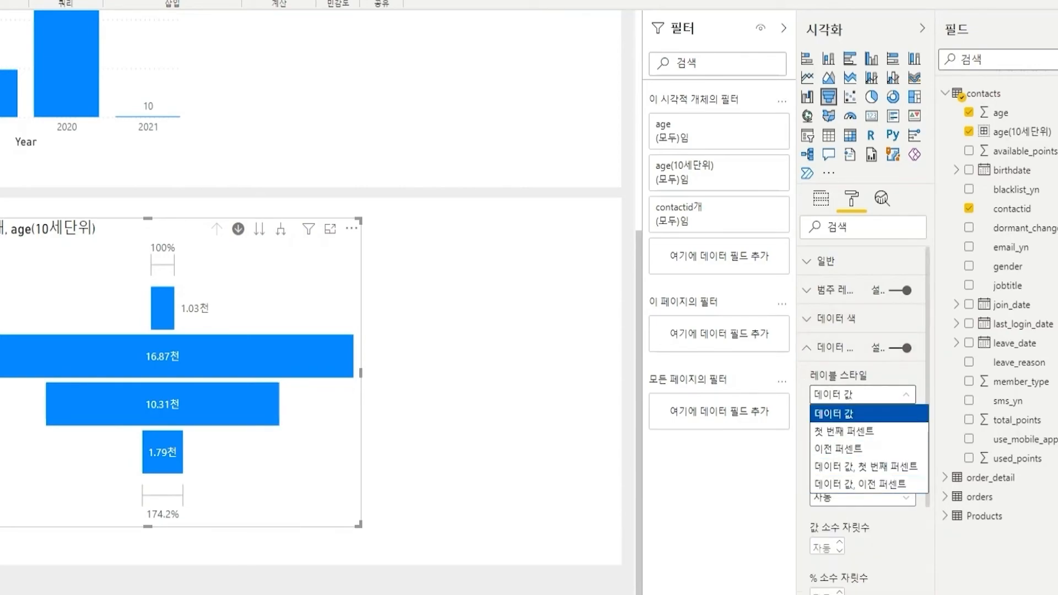
left_click(859, 413)
scroll(862, 418, "down", 5)
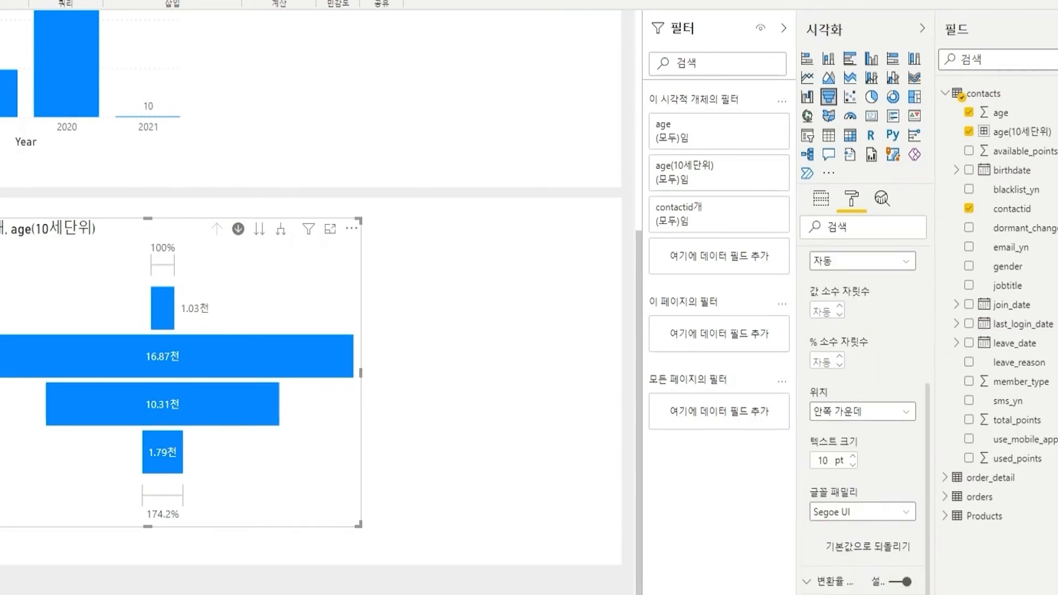
scroll(862, 419, "up", 3)
left_click(862, 417)
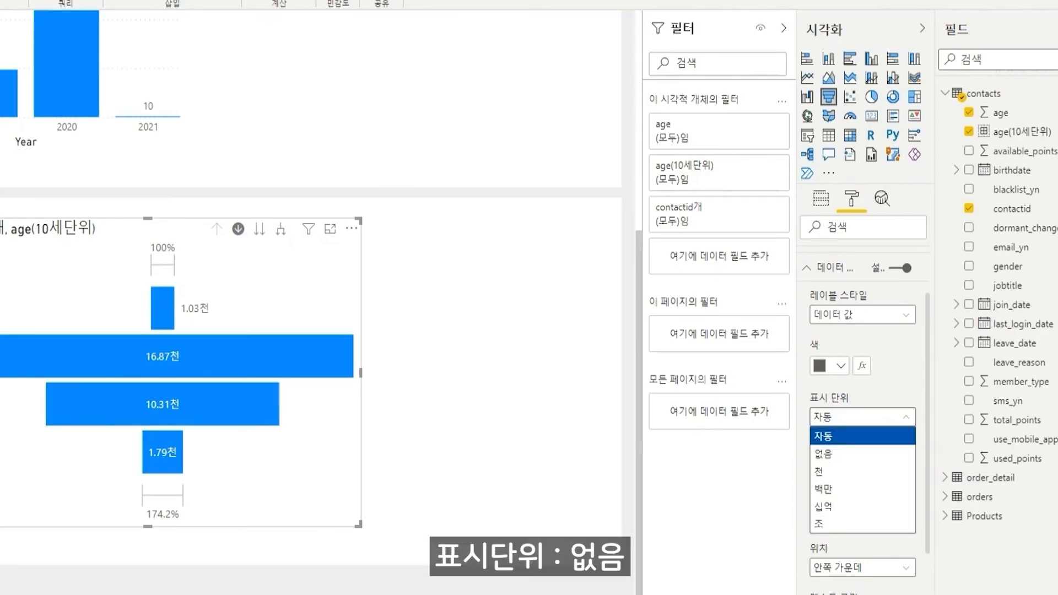
left_click(843, 453)
left_click(835, 268)
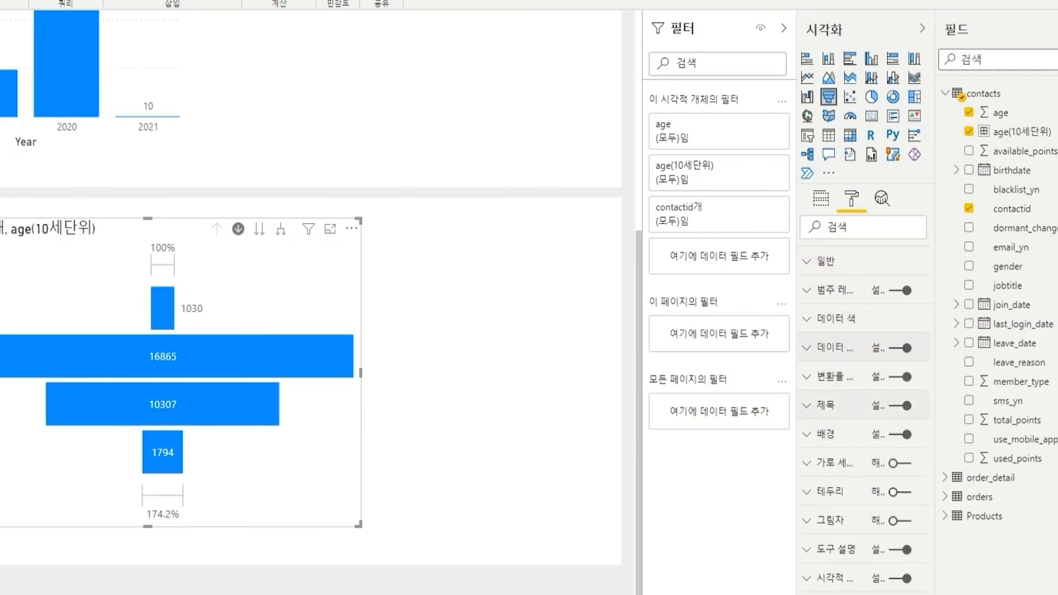
Change the funnel chart's title to 연령별 현황 and center it.
left_click(832, 405)
left_click_drag(814, 453, 1055, 401)
key("BackSpace")
type("연ㄹ")
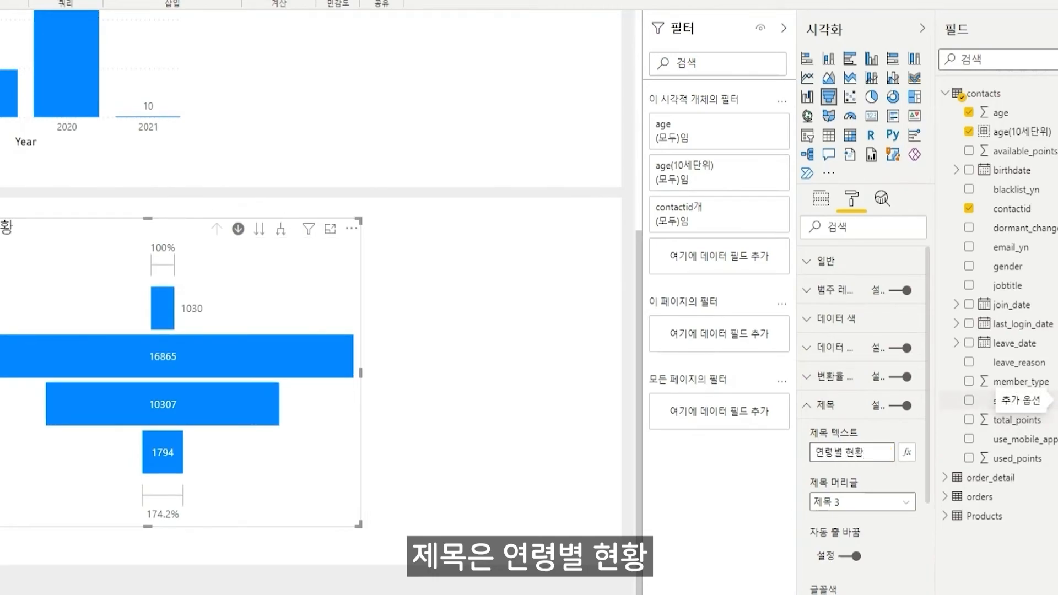
scroll(862, 468, "down", 3)
left_click(837, 555)
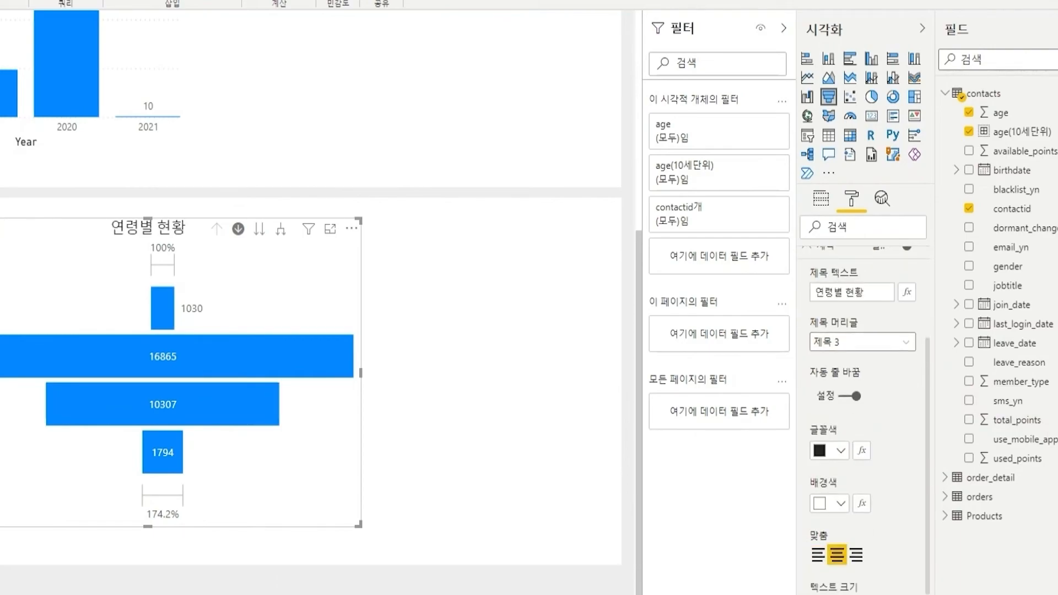
scroll(865, 419, "up", 3)
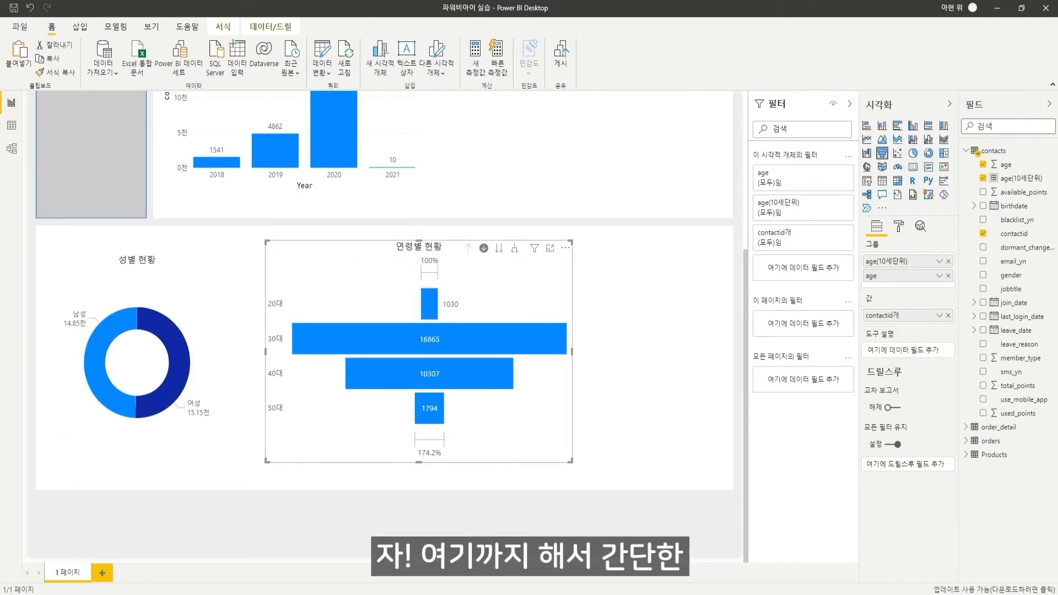
Narrow the 연령별 현황 funnel chart, and widen and reposition the 연도별 회원수 column chart within its panel.
left_click_drag(571, 241, 508, 248)
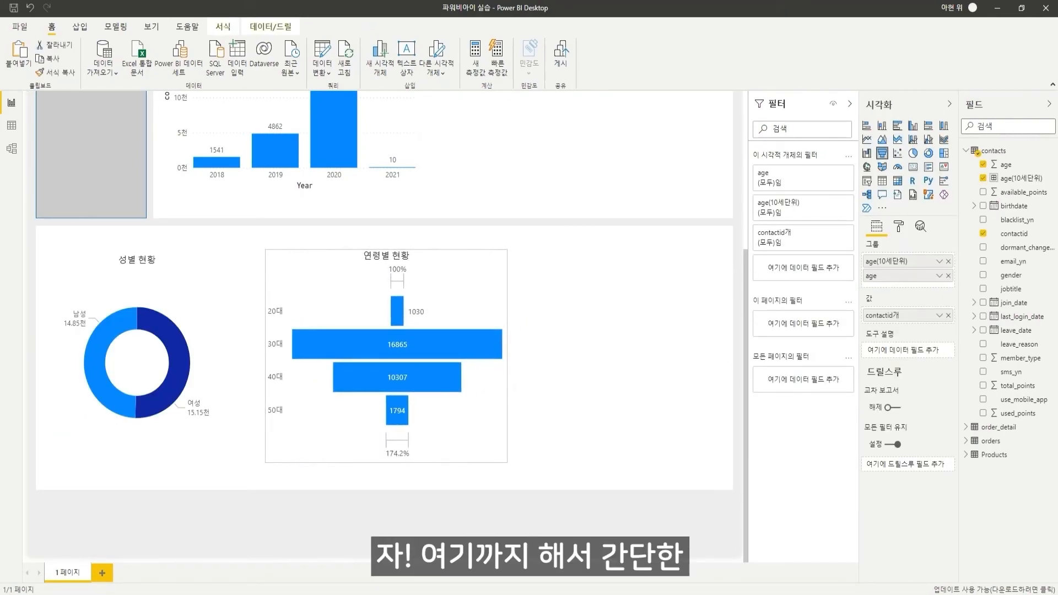
scroll(508, 249, "up", 5)
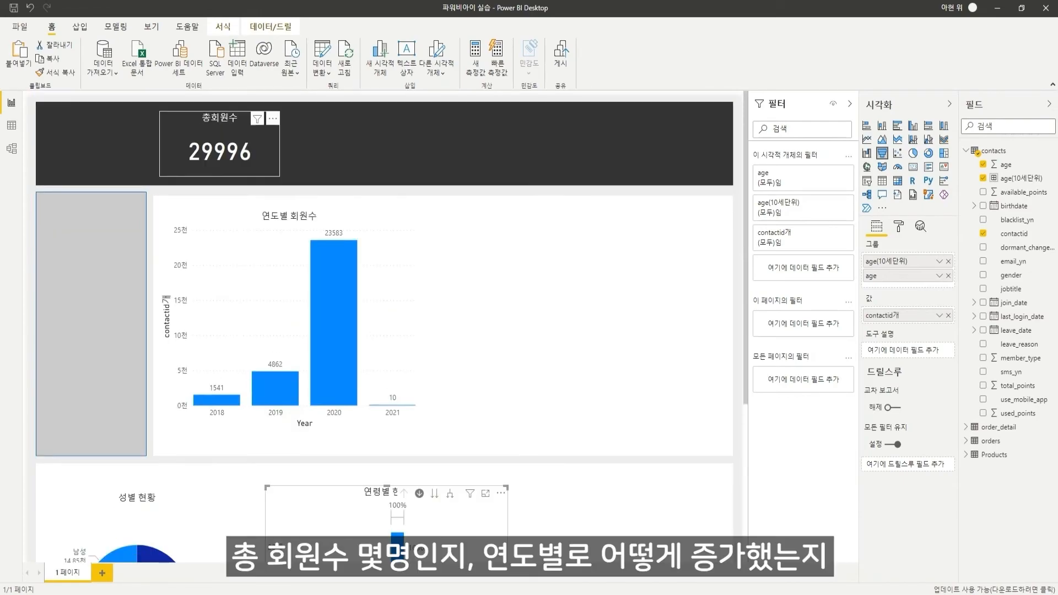
left_click(221, 150)
left_click(280, 292)
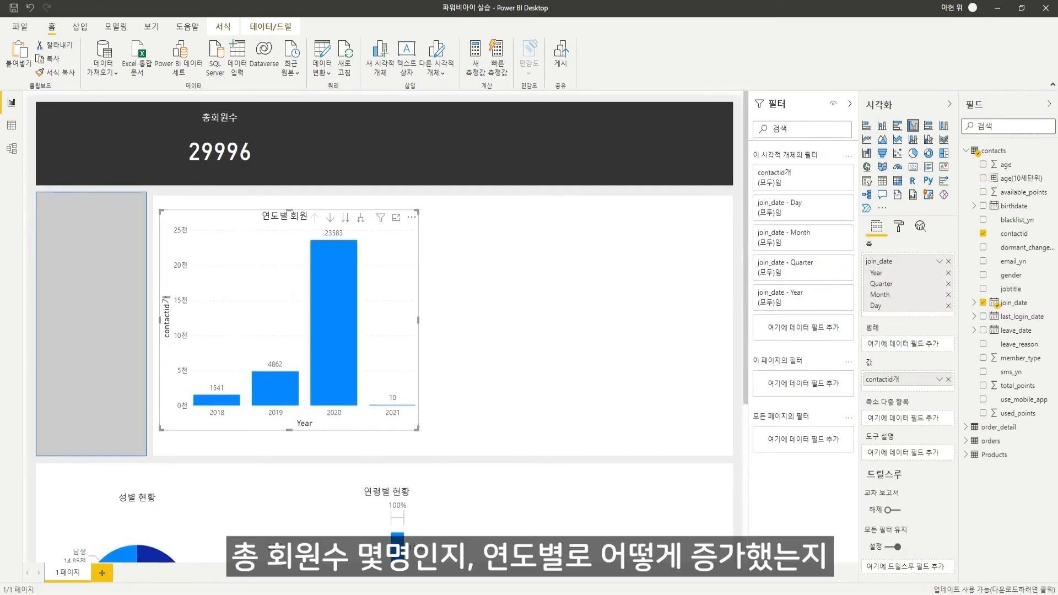
left_click_drag(417, 211, 455, 211)
left_click_drag(411, 265, 419, 265)
Deselect the column chart and review the year, gender and age charts on the report page.
scroll(419, 378, "down", 2)
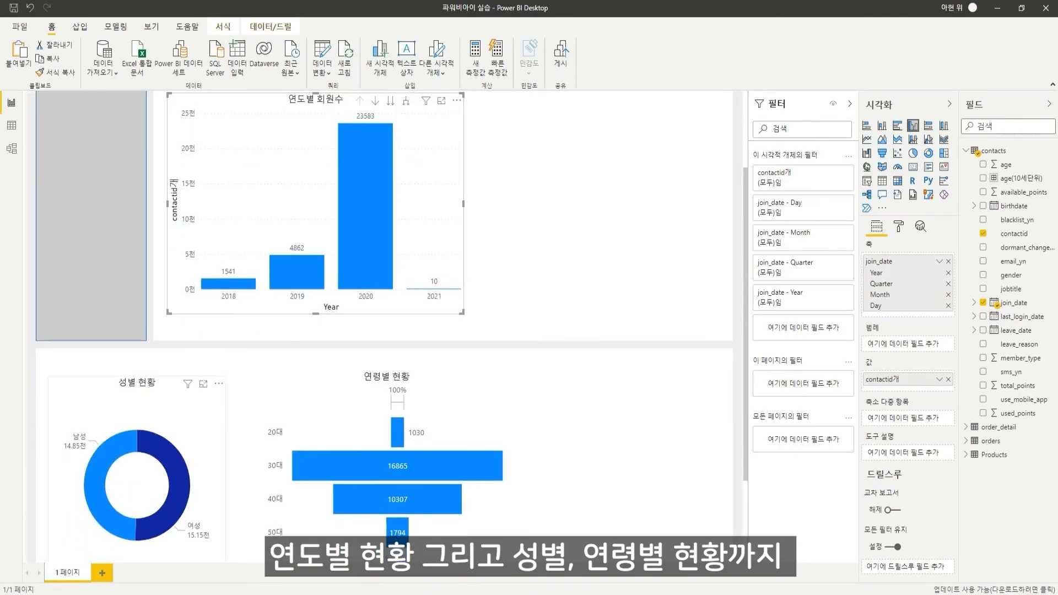
scroll(419, 418, "down", 2)
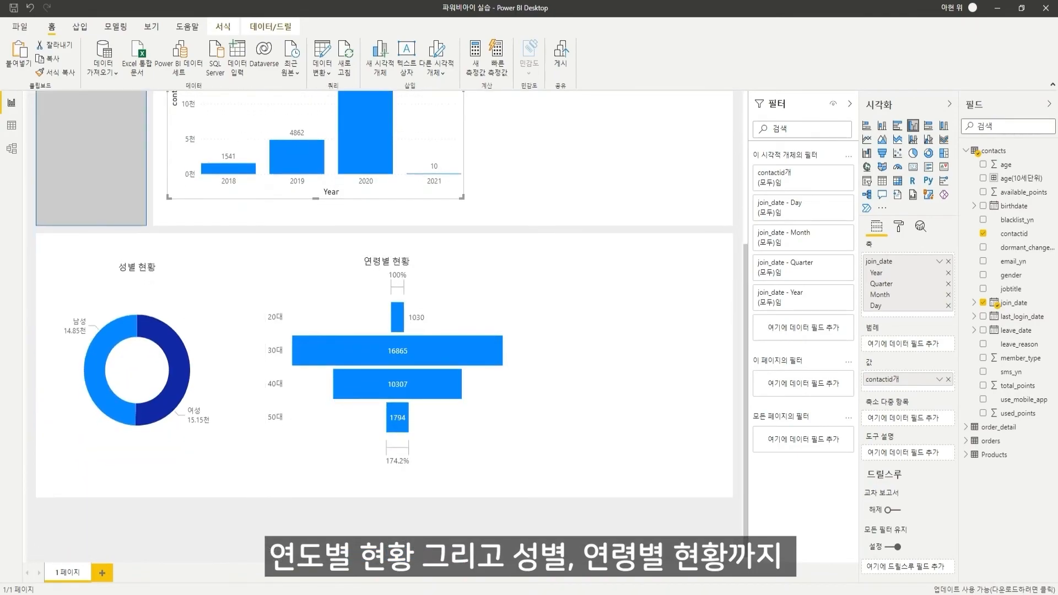
left_click(595, 358)
scroll(595, 358, "up", 2)
scroll(408, 441, "up", 2)
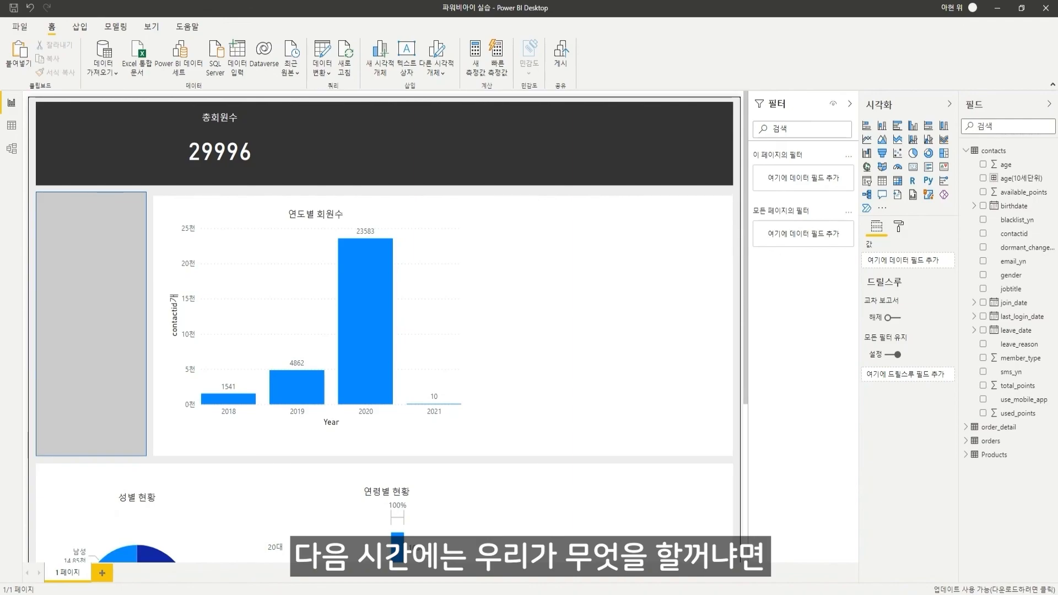
Switch to the PowerBI_실습파일 report, view the 회원확장 table in the data view and collapse its field list.
left_click_drag(1057, 118, 406, 55)
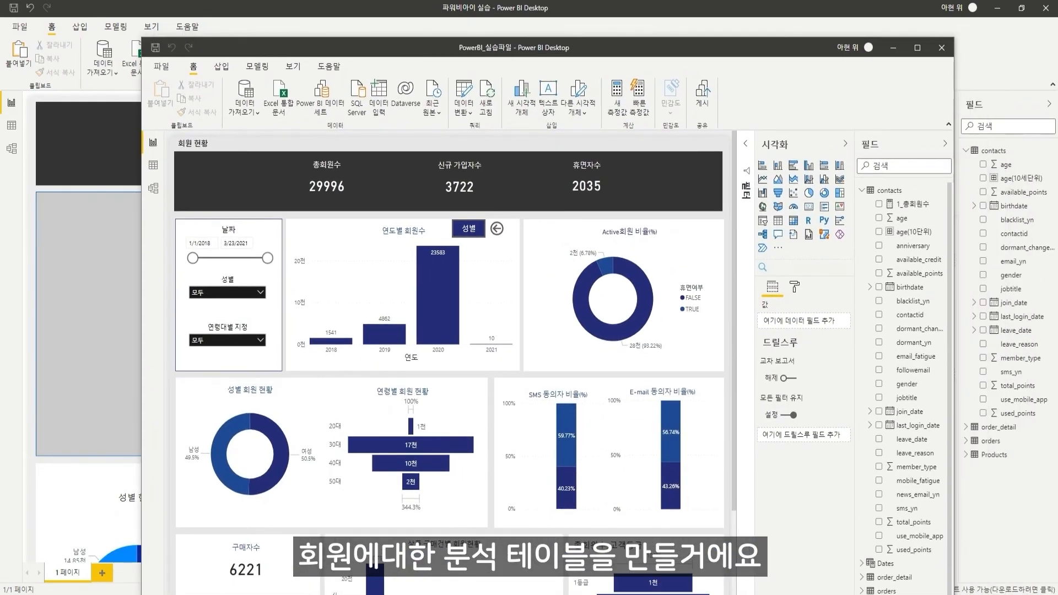
left_click(153, 165)
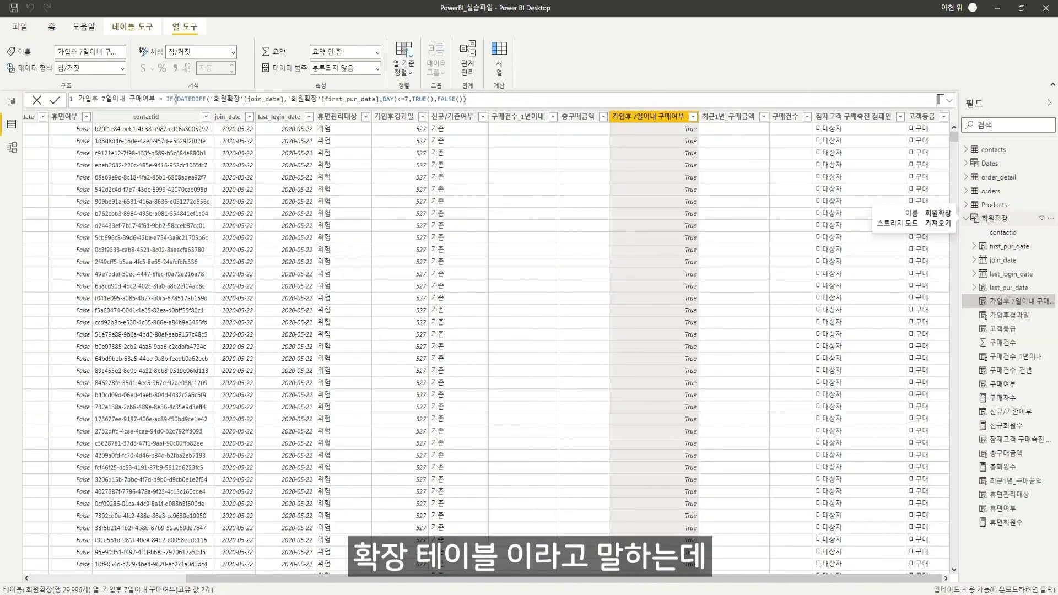
left_click(965, 218)
Display the contacts table, examine its columns through age(10단위), and collapse its field list.
left_click(966, 149)
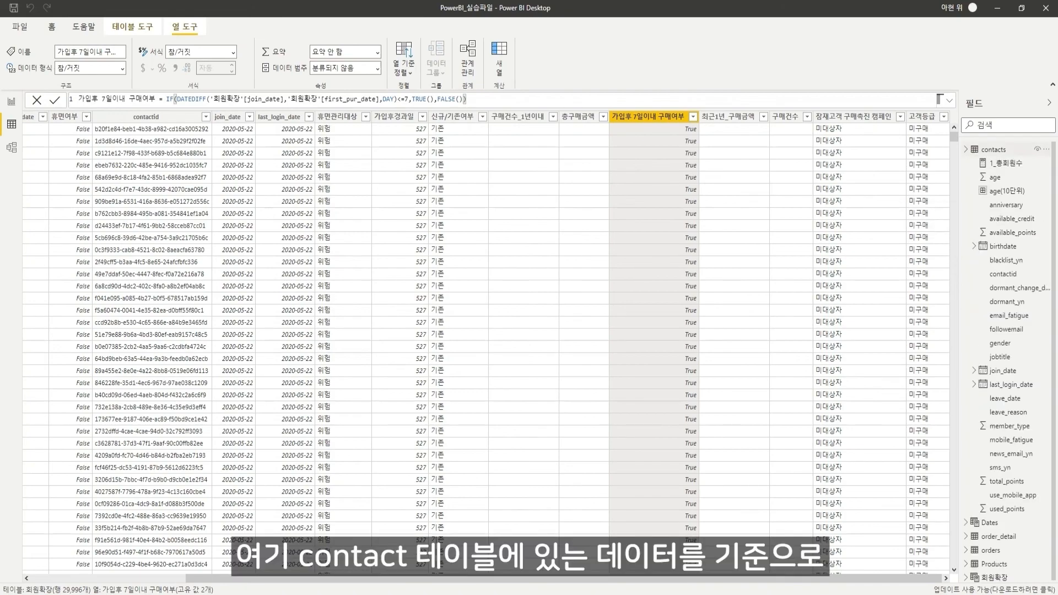
left_click(994, 150)
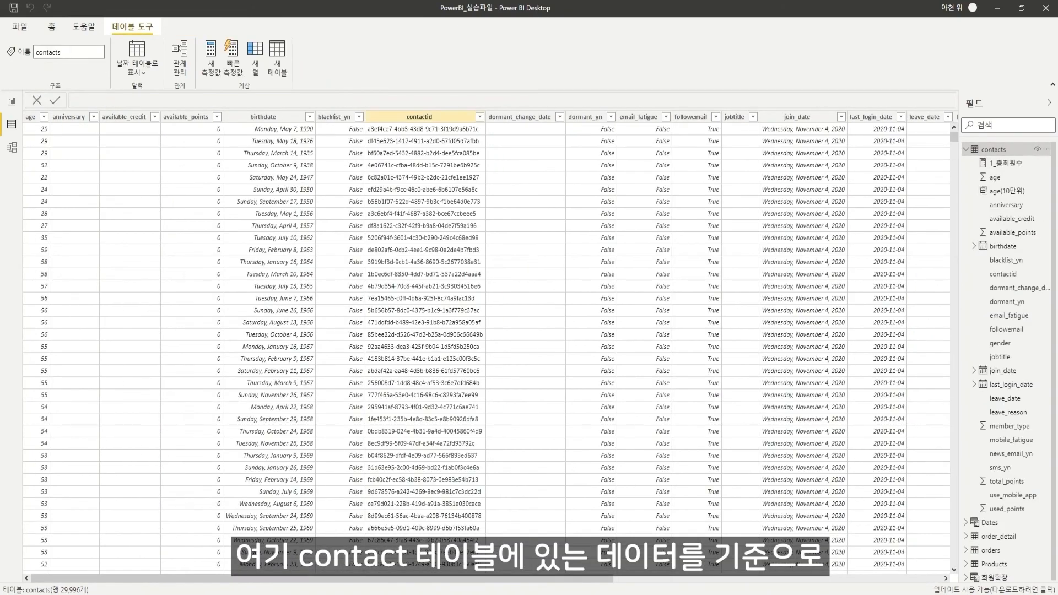
left_click_drag(322, 579, 650, 578)
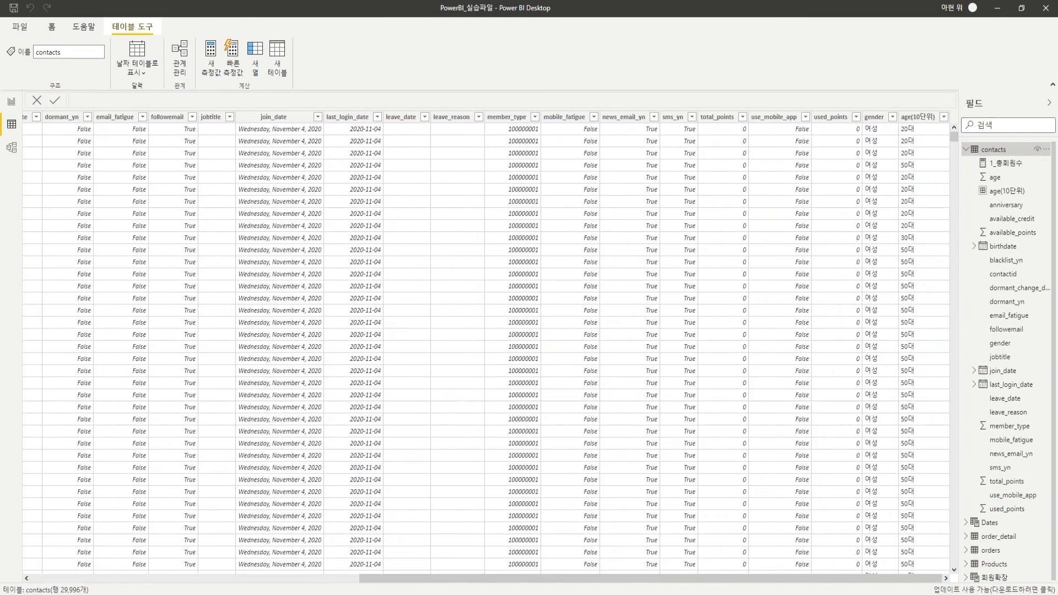
left_click(965, 149)
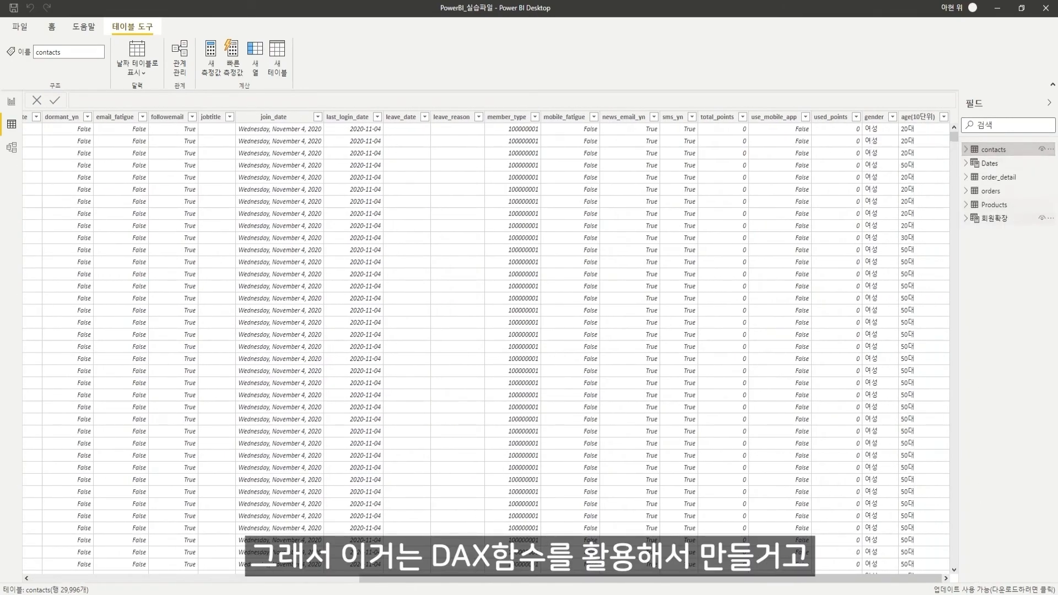
Expand the 회원확장 table's field list and display its data by selecting the contactid and 휴면관리대상 columns.
left_click(965, 218)
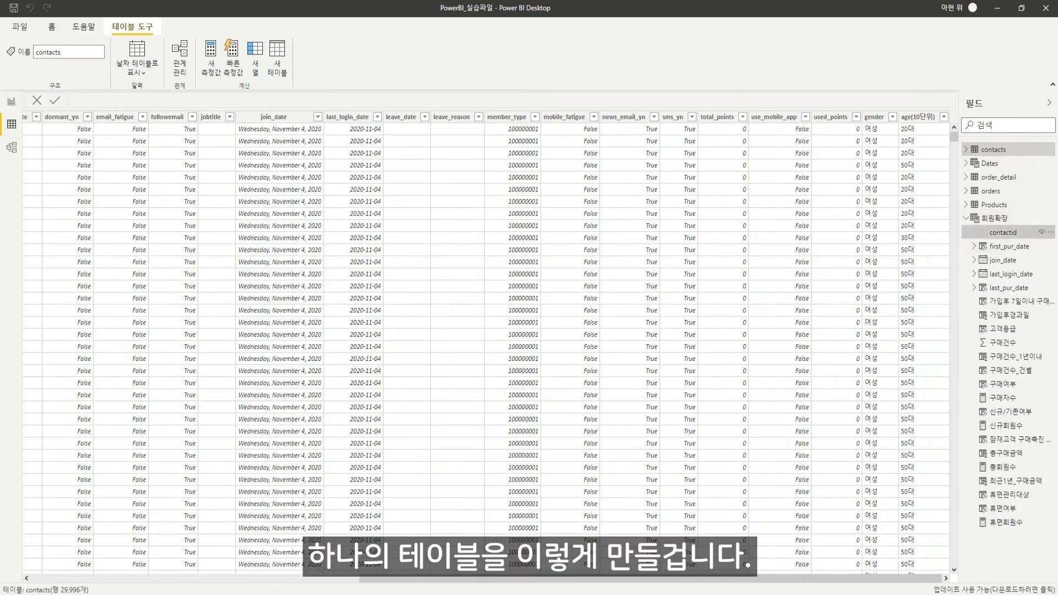
left_click(1003, 232)
left_click(1008, 494)
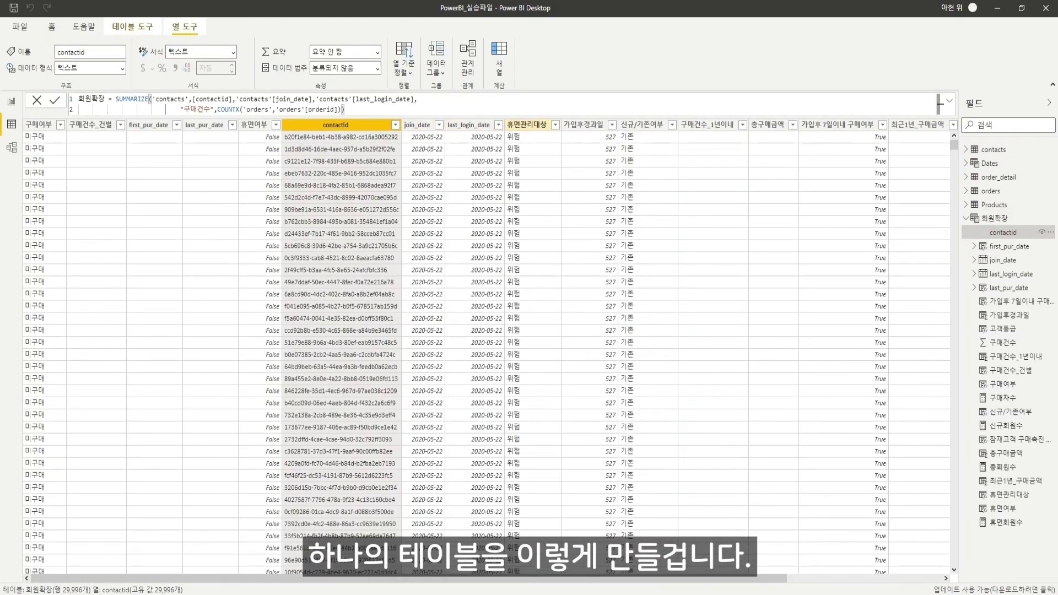
Examine the DAX formulas of the 회원확장 columns 가입후경과일, 신규/기존여부, 구매건수_1년이내, 총구매금액, 가입후 7일이내 구매여부 and 최근1년_구매금액.
left_click(584, 125)
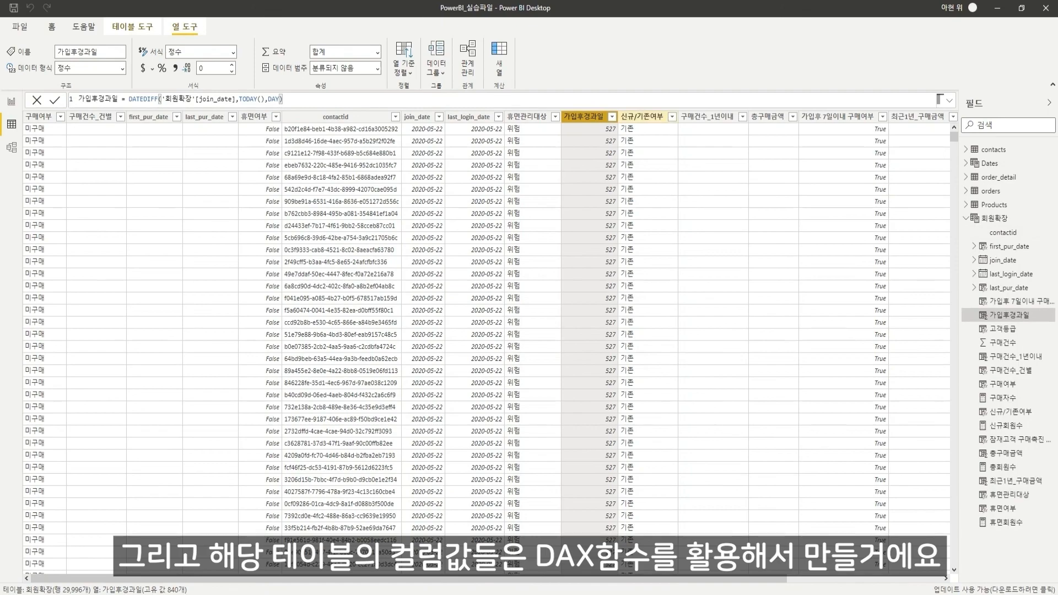
left_click(641, 117)
left_click(707, 116)
left_click(768, 117)
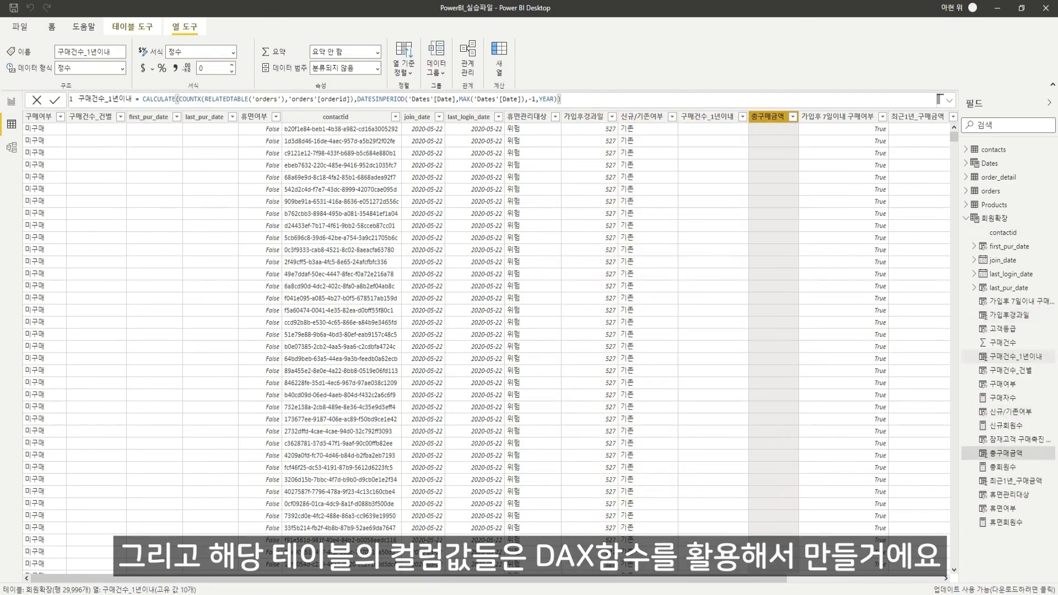
left_click(838, 116)
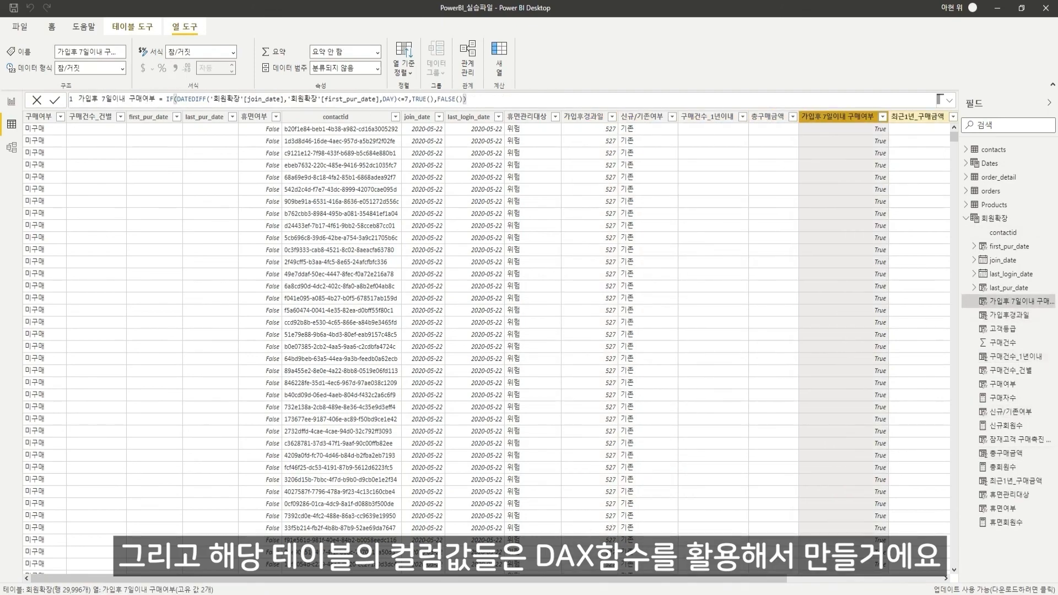
left_click(917, 117)
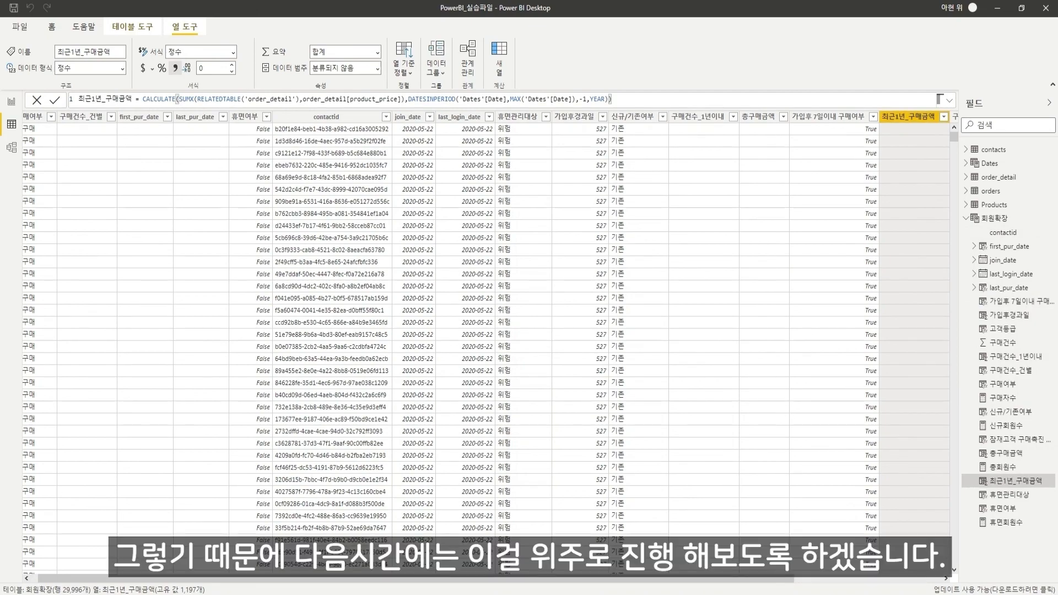
mouse_move(606, 578)
left_mouse_down()
mouse_move(754, 579)
mouse_move(599, 578)
left_mouse_up()
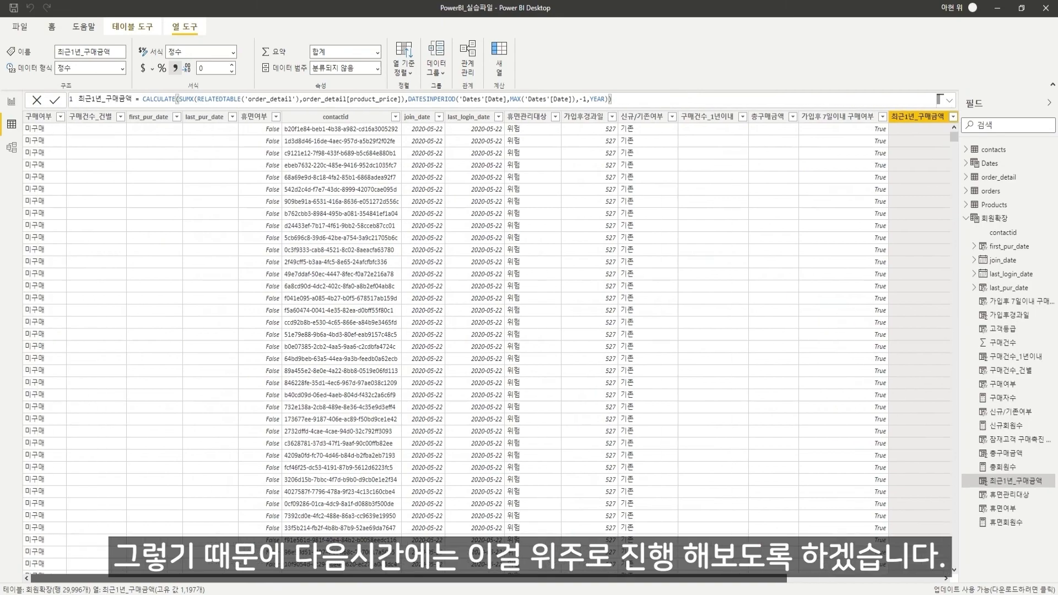